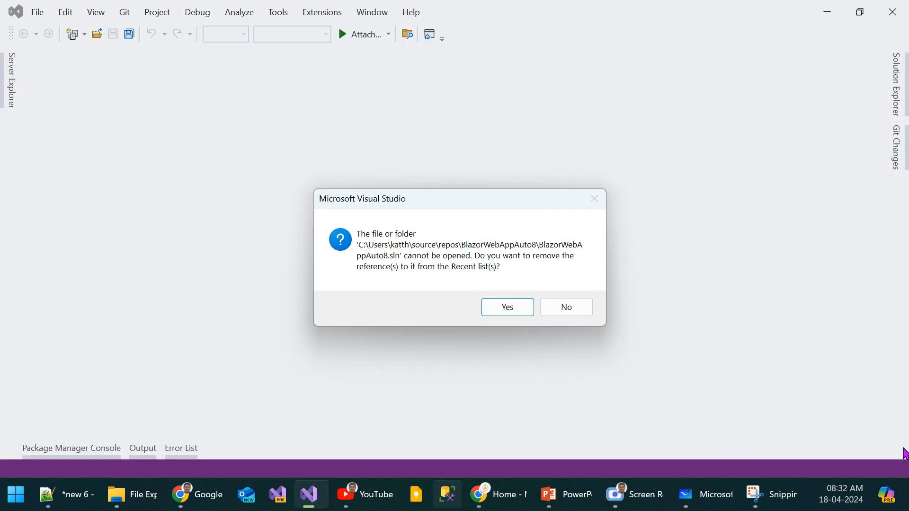
# Step: Decline removing the missing BlazorWebAppAuto8 solution from the recent list and start creating a new project
pyautogui.click(582, 311)
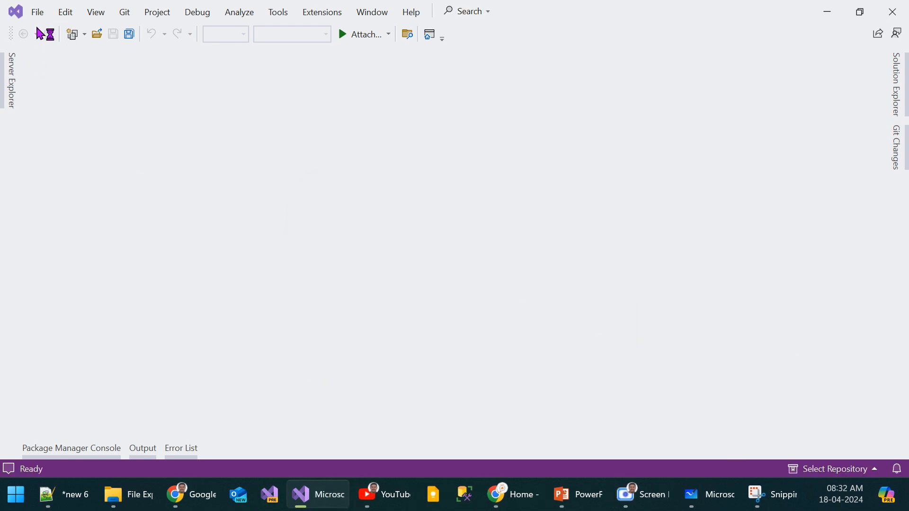
pyautogui.click(47, 17)
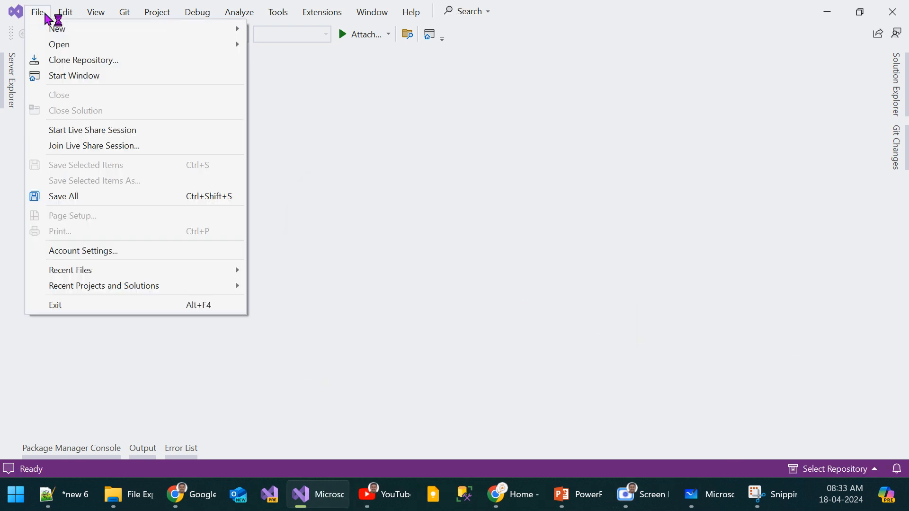
pyautogui.moveTo(94, 32)
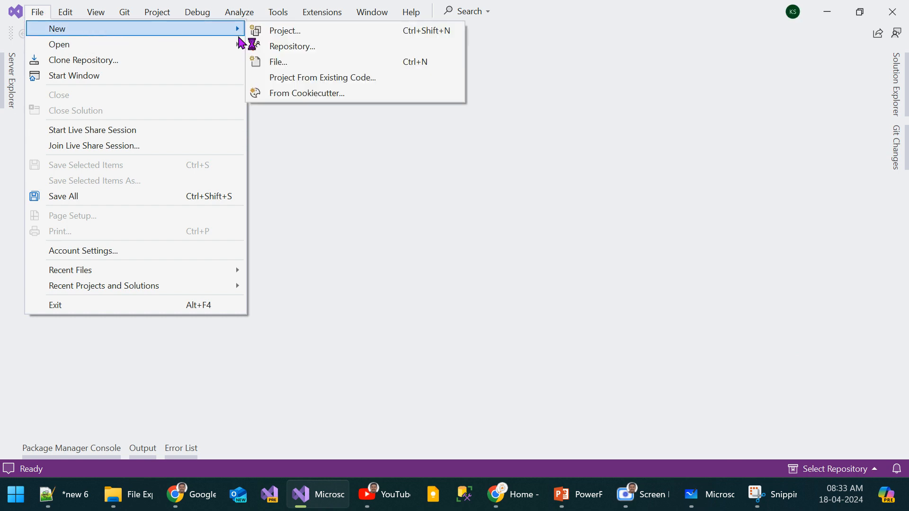
pyautogui.click(287, 31)
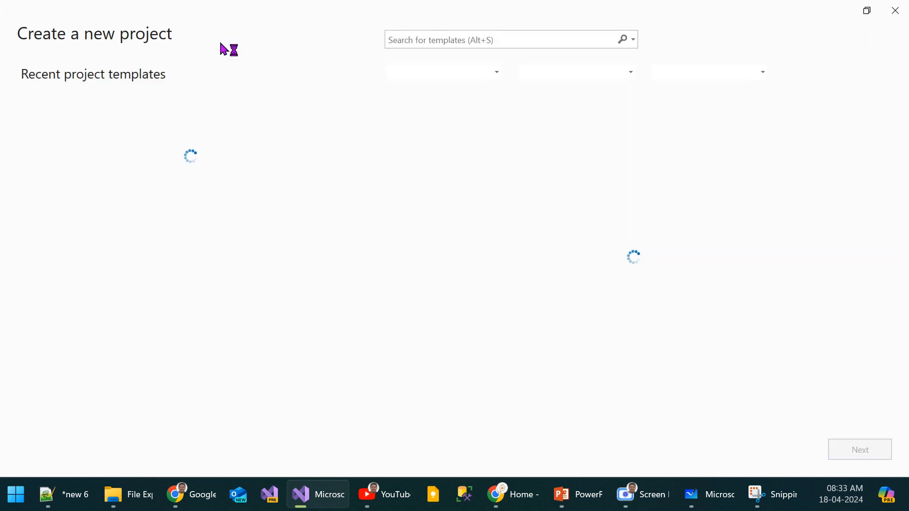
# Step: Search the project templates for asp.net, clearing the search after reviewing the matches
pyautogui.click(525, 40)
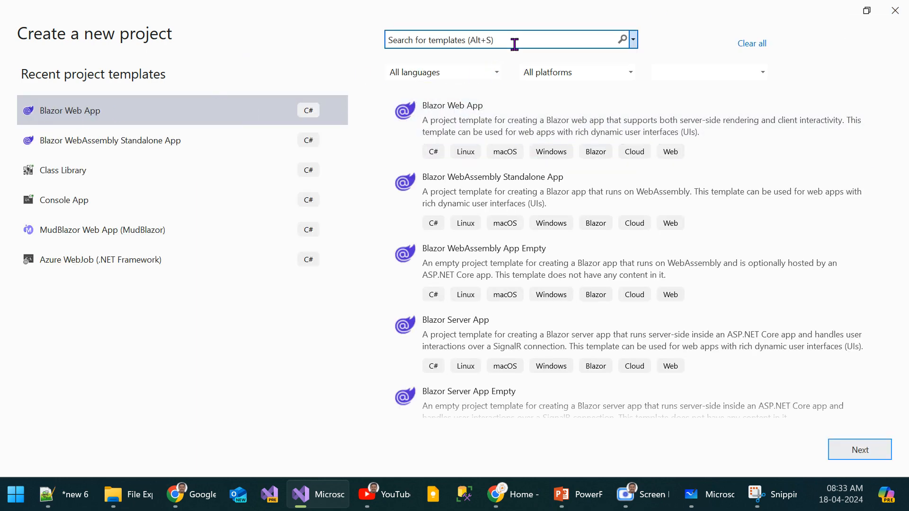
pyautogui.click(515, 44)
pyautogui.write('asp')
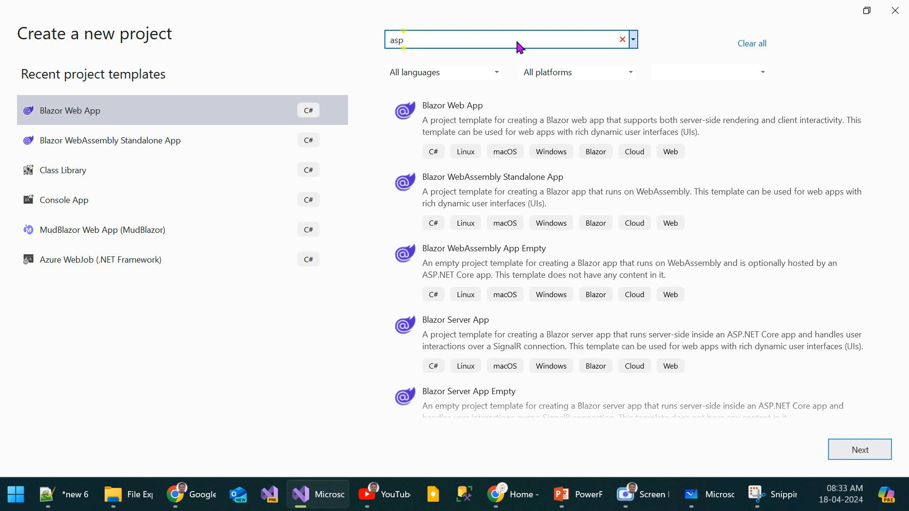
pyautogui.write('.net')
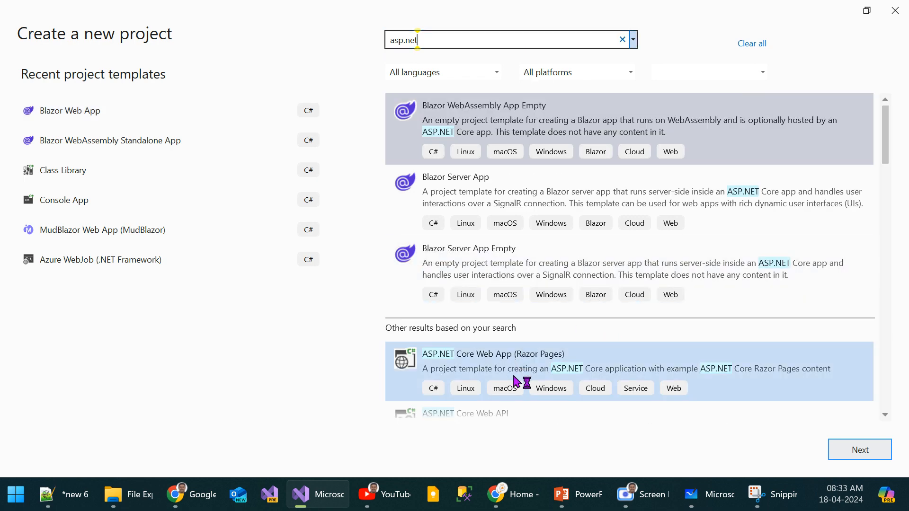
pyautogui.click(623, 39)
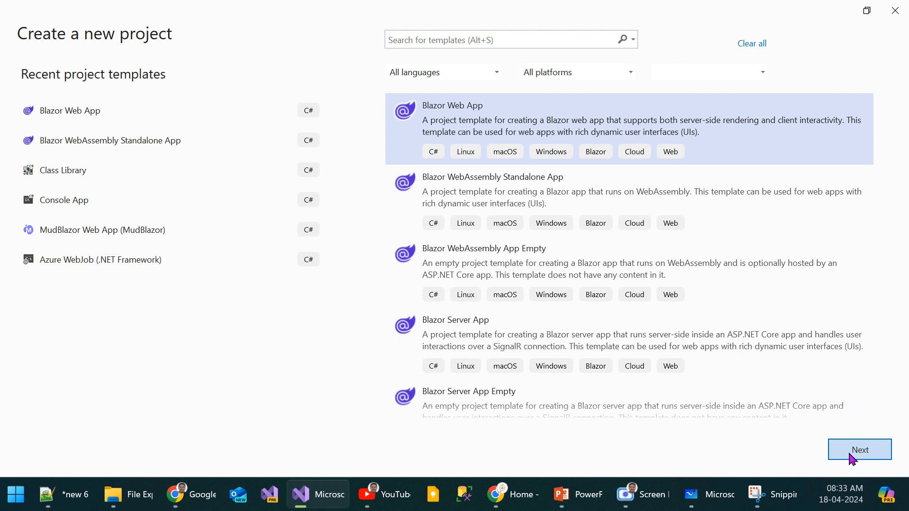
# Step: Choose the Blazor Web App template for the new project and proceed to its configuration
pyautogui.click(518, 188)
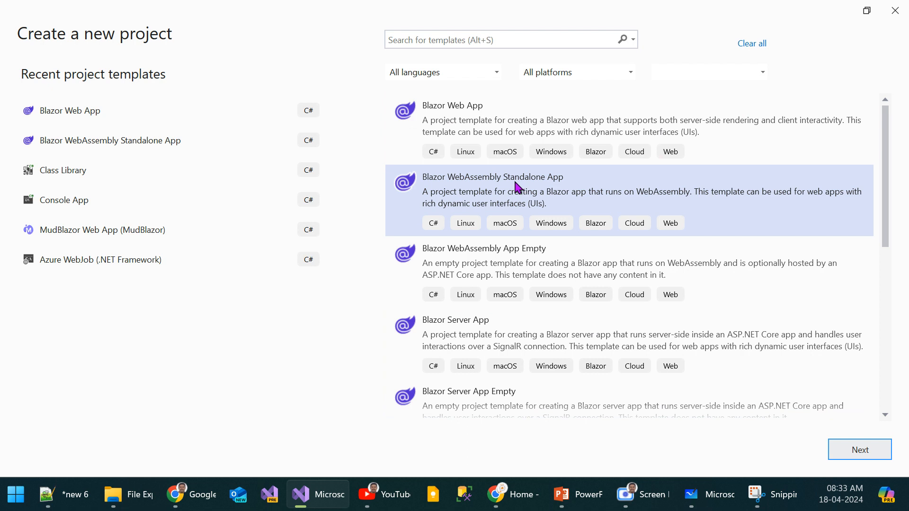
pyautogui.click(485, 138)
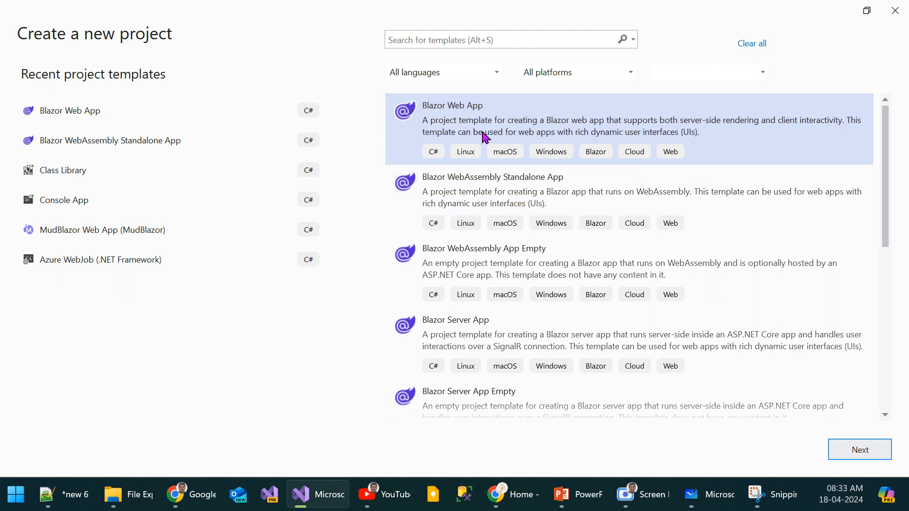
pyautogui.click(876, 454)
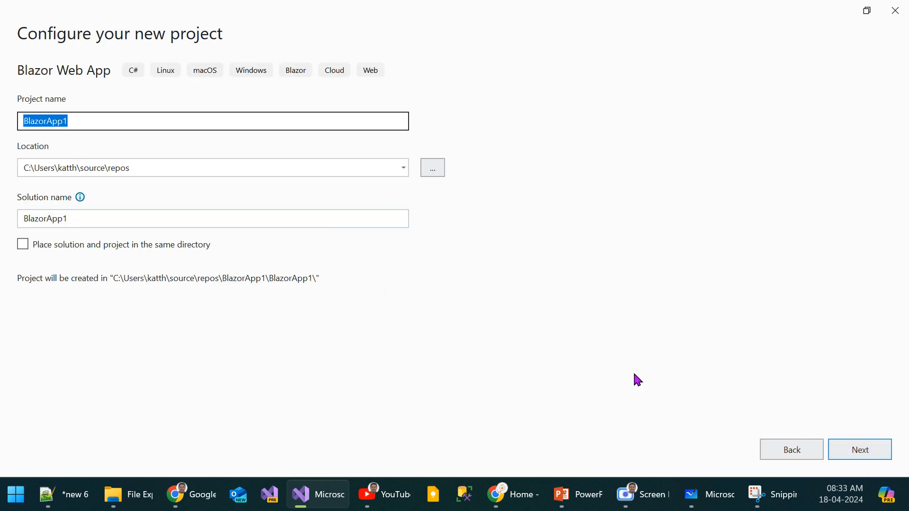
# Step: Name the project and solution BlazorWebAppAutoWasm and proceed to the additional information
pyautogui.press('End')
pyautogui.hotkey('shift', 'Left')
pyautogui.hotkey('shift', 'Left')
pyautogui.hotkey('shift', 'Left')
pyautogui.hotkey('shift', 'Left')
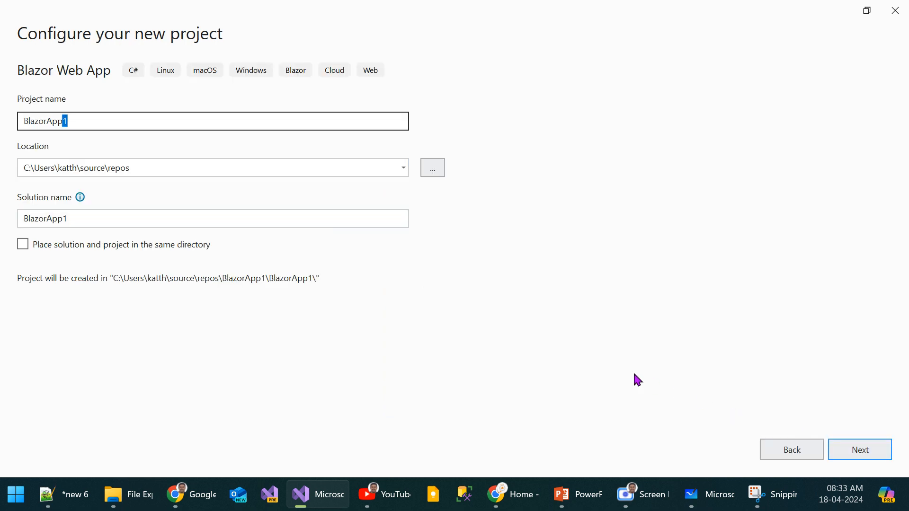
pyautogui.write('Web')
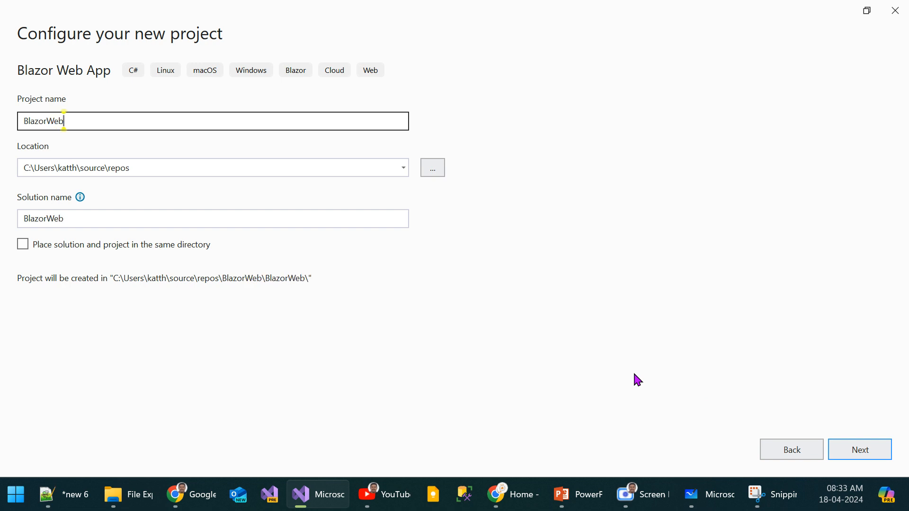
pyautogui.write('App')
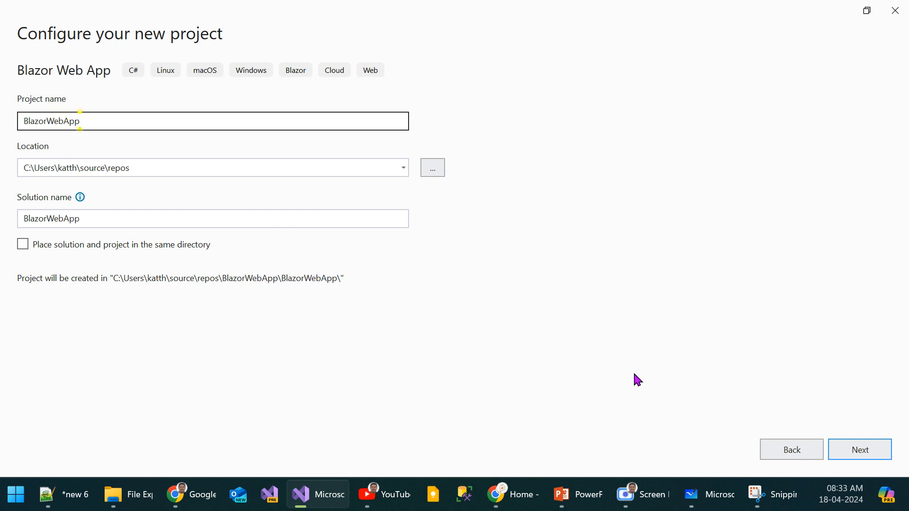
pyautogui.write('Au')
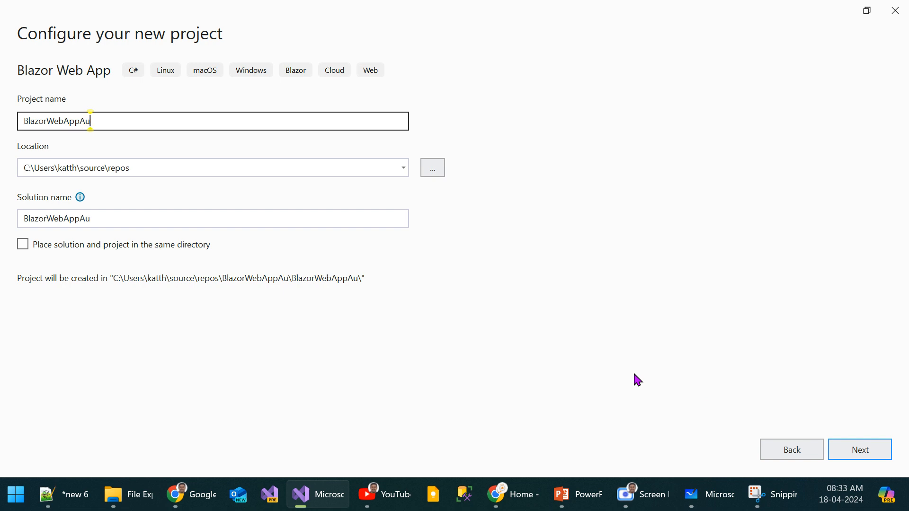
pyautogui.write('toWasm')
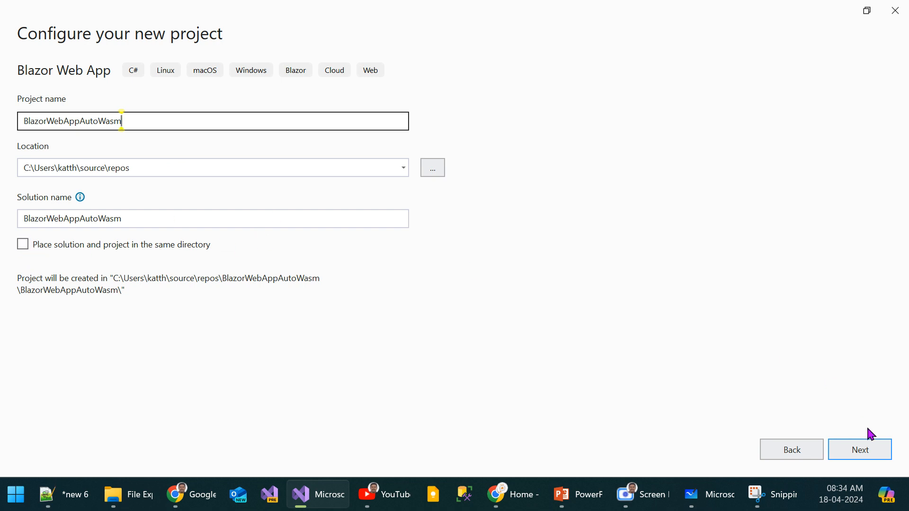
pyautogui.click(870, 451)
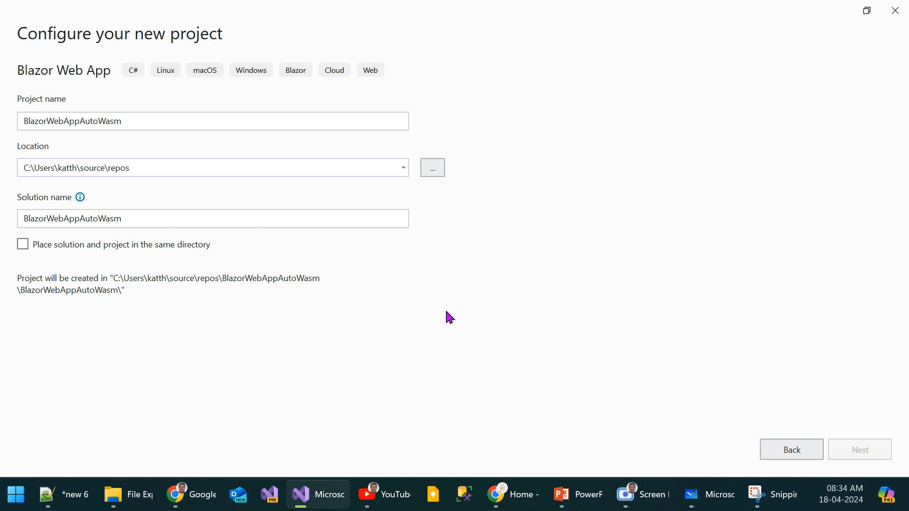
pyautogui.click(803, 455)
pyautogui.click(177, 120)
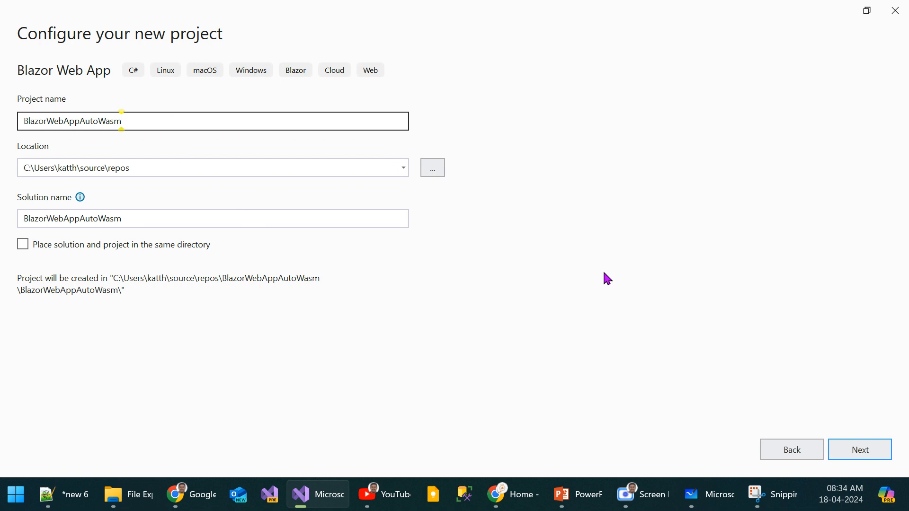
pyautogui.click(858, 449)
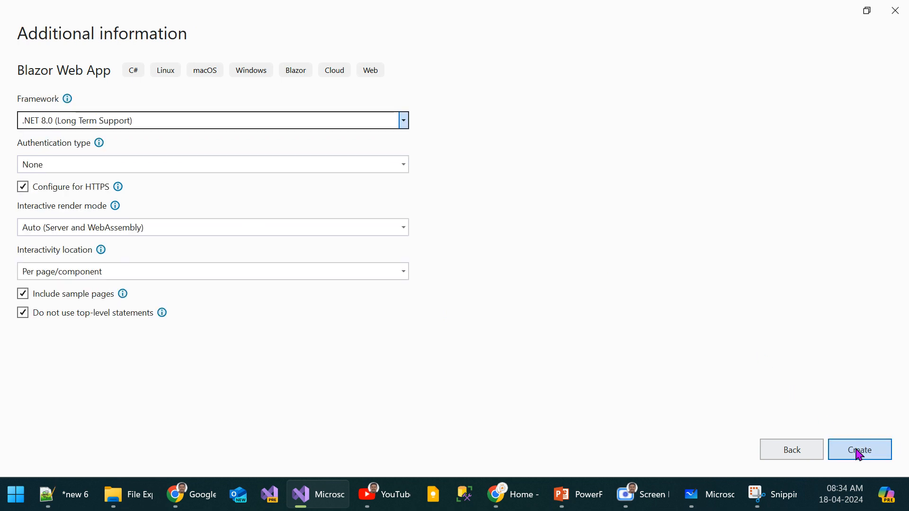
# Step: Check which framework versions are offered for the project
pyautogui.click(129, 122)
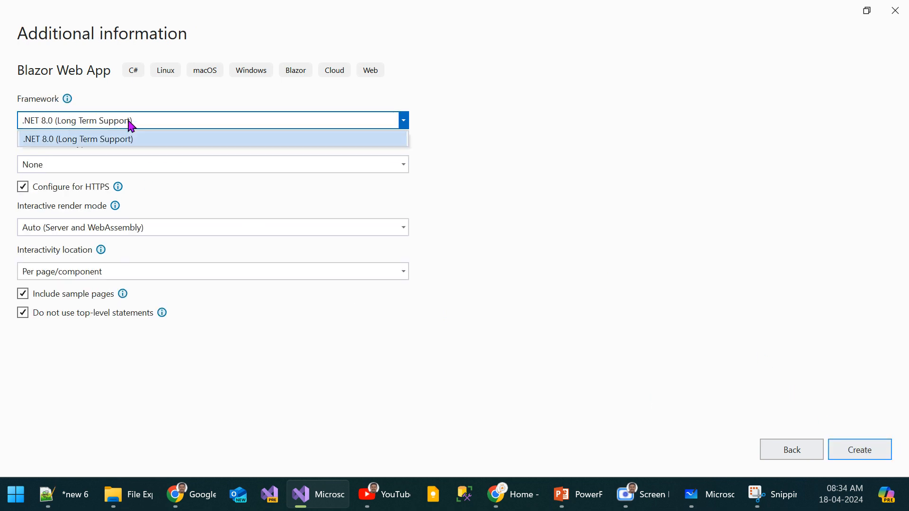
pyautogui.click(131, 125)
pyautogui.click(132, 124)
pyautogui.click(634, 306)
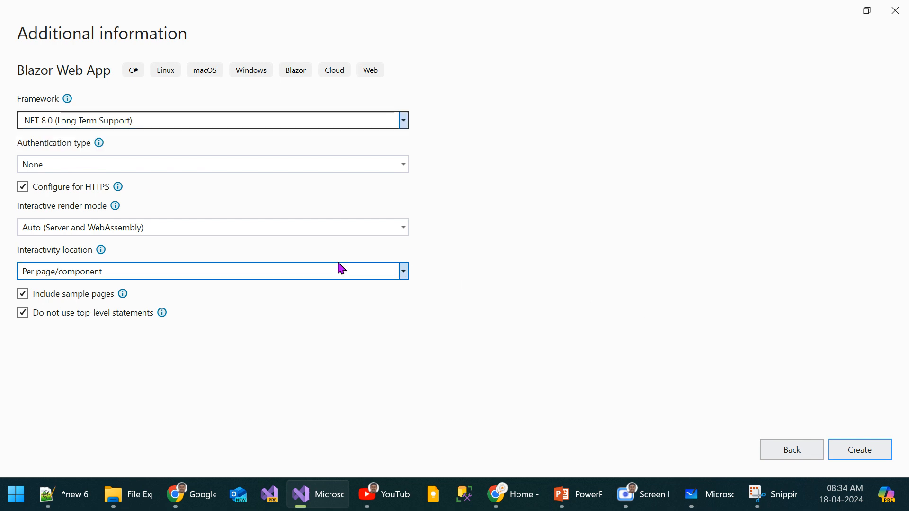
# Step: Switch the interactive render mode to WebAssembly and back to Auto (Server and WebAssembly), and check the authentication type options
pyautogui.click(107, 228)
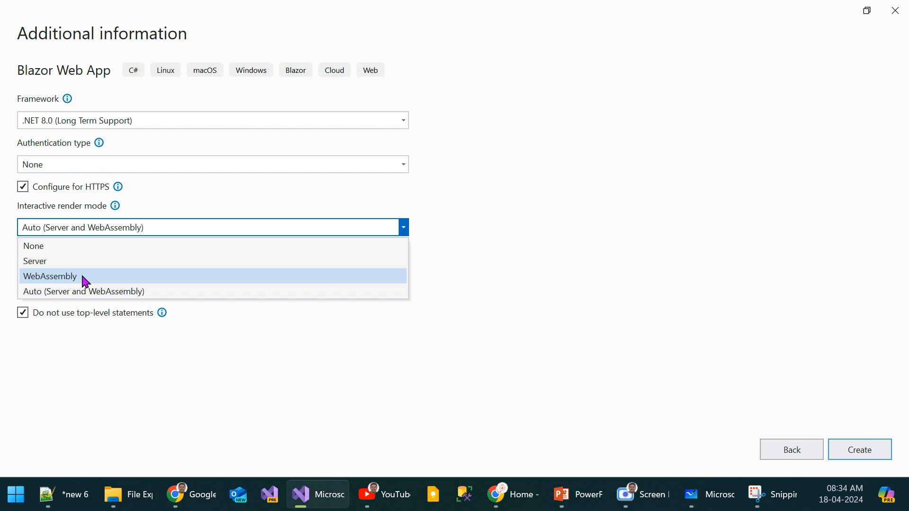
pyautogui.click(86, 281)
pyautogui.click(101, 224)
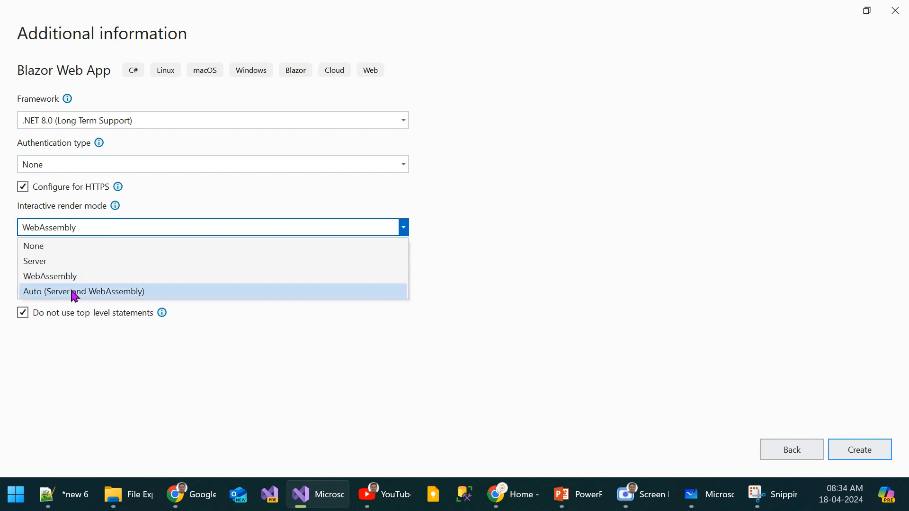
pyautogui.click(73, 292)
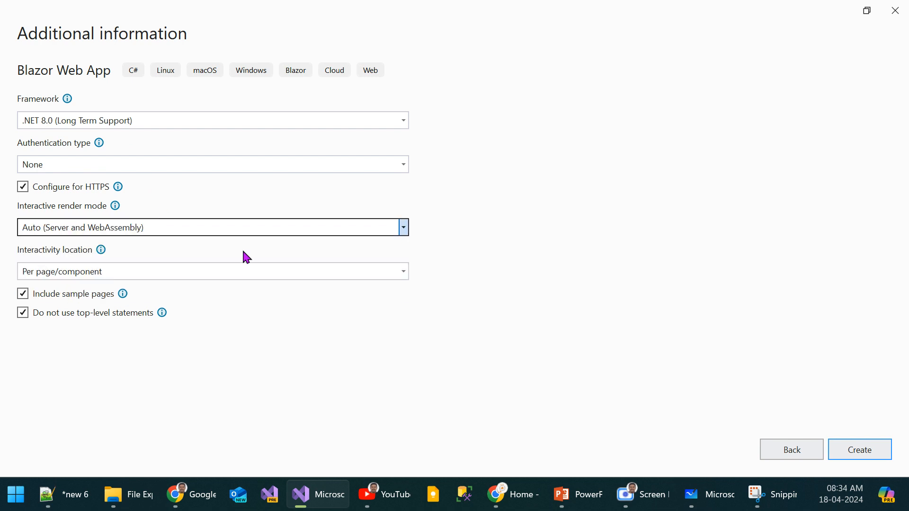
pyautogui.click(144, 163)
pyautogui.click(144, 163)
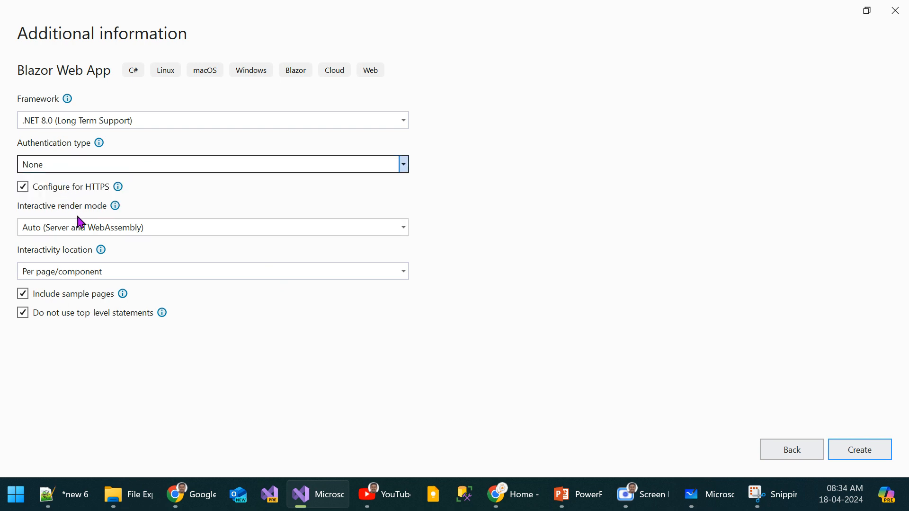
# Step: Set the interactivity location to Global and create the Blazor Web App project
pyautogui.click(165, 274)
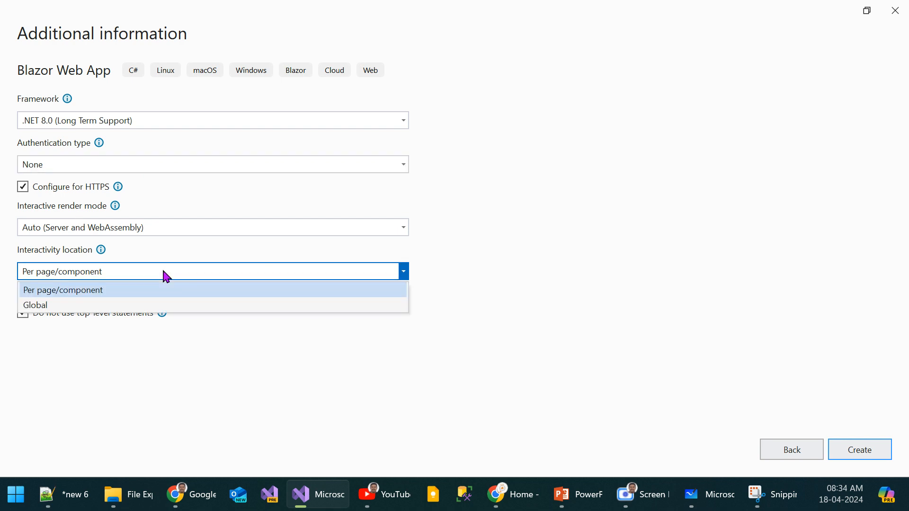
pyautogui.click(109, 305)
pyautogui.click(129, 274)
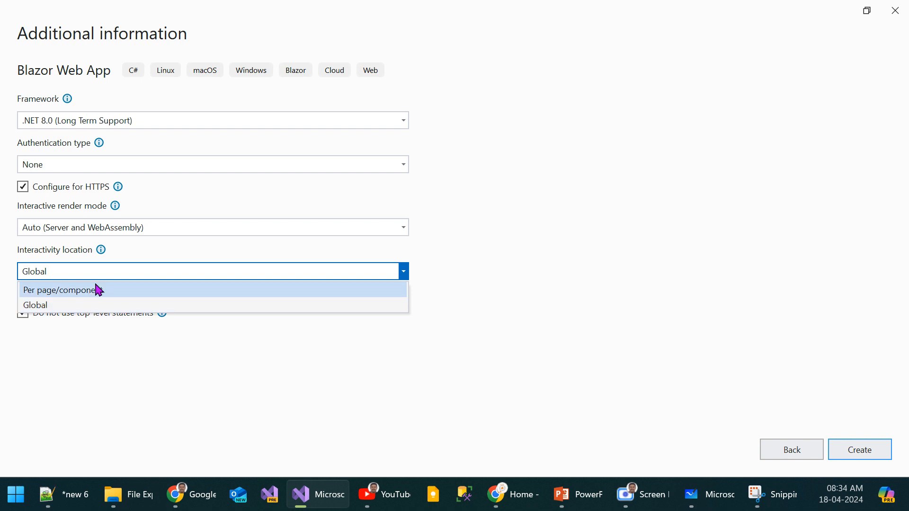
pyautogui.click(81, 306)
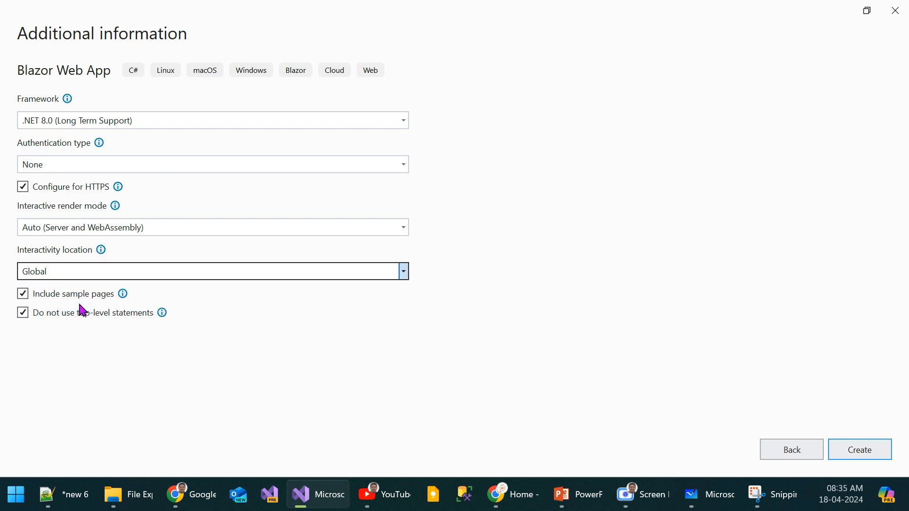
pyautogui.click(169, 272)
pyautogui.click(185, 430)
pyautogui.click(871, 457)
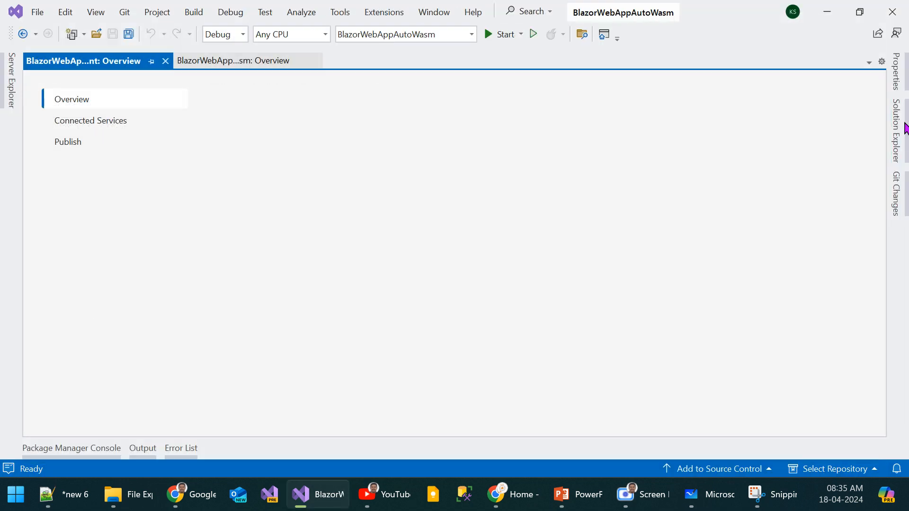
# Step: Run the BlazorWebAppAutoWasm project with the https profile and show the Solution Explorer
pyautogui.click(902, 125)
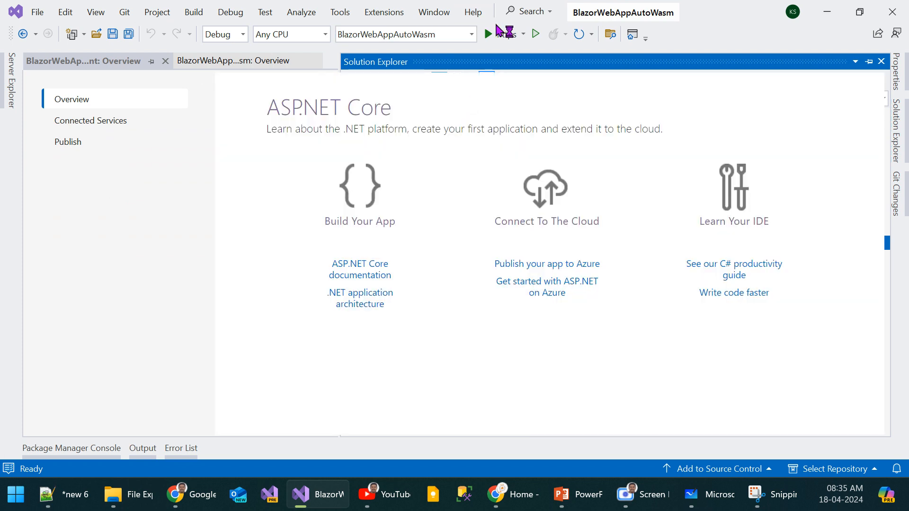
pyautogui.click(499, 36)
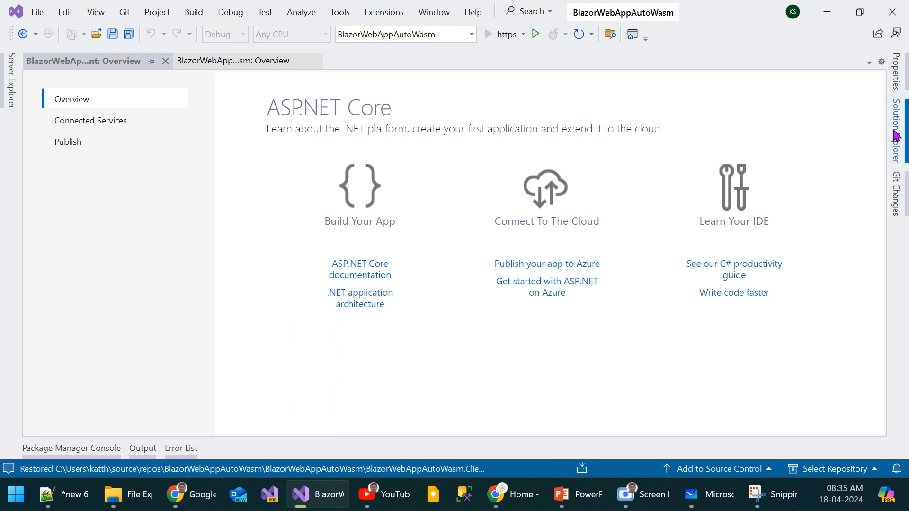
pyautogui.click(897, 130)
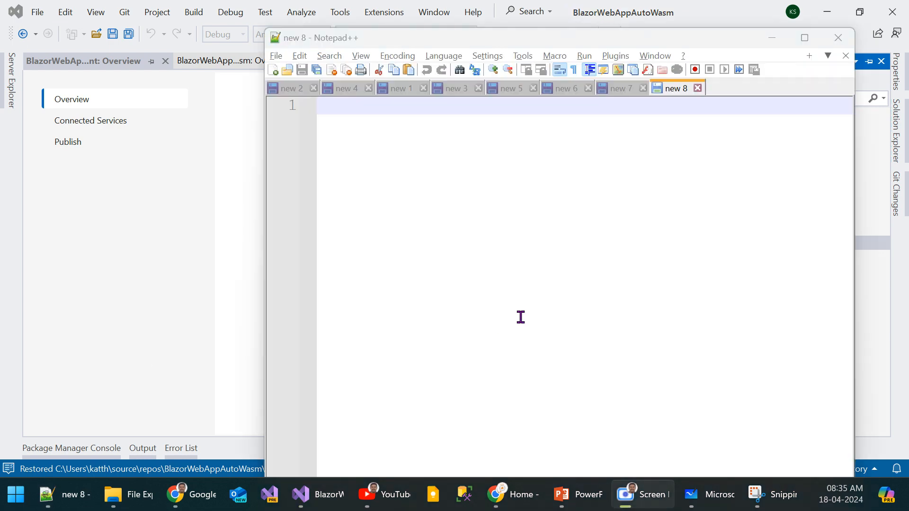
# Step: Write "Blazor Browser+Razor" followed by "Blazor.in" on the first line of the new 8 note in Notepad++
pyautogui.moveTo(453, 44); pyautogui.dragTo(357, 66)
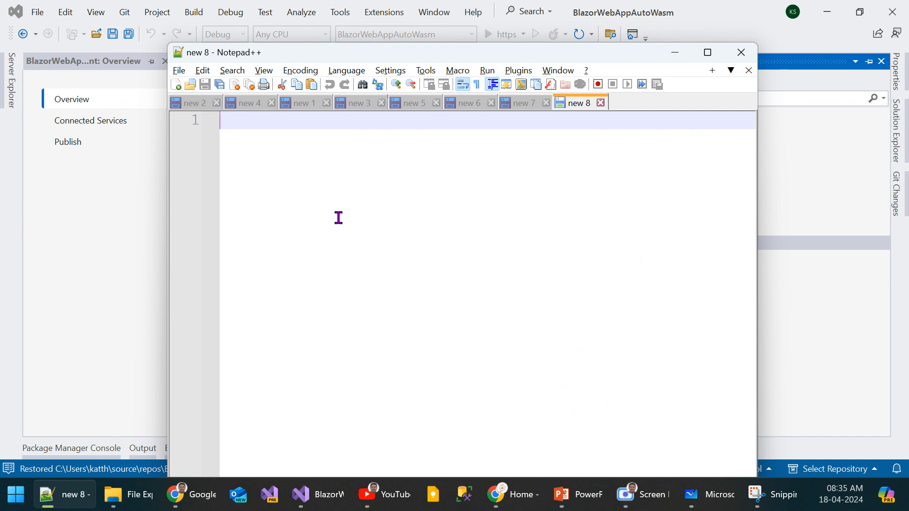
pyautogui.write('Blazor  Browser+Razor')
pyautogui.press('Tab')
pyautogui.press('Tab')
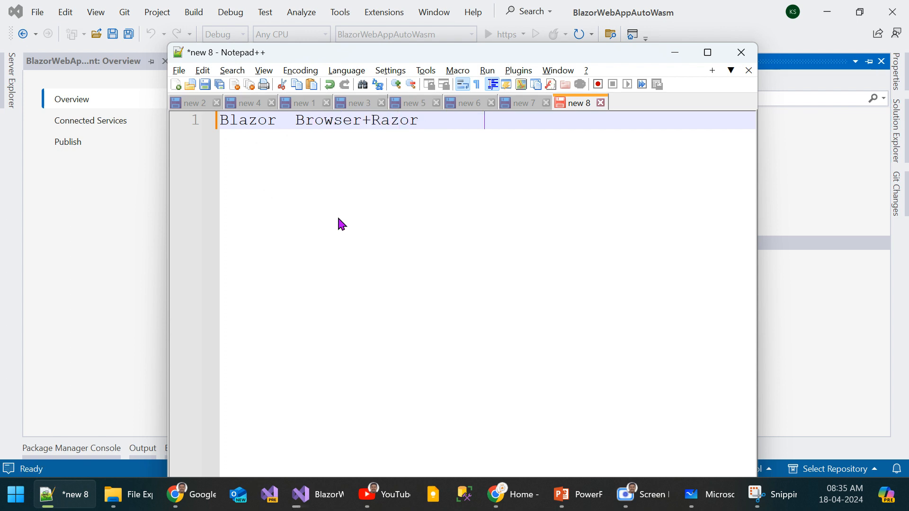
pyautogui.write('Blazor')
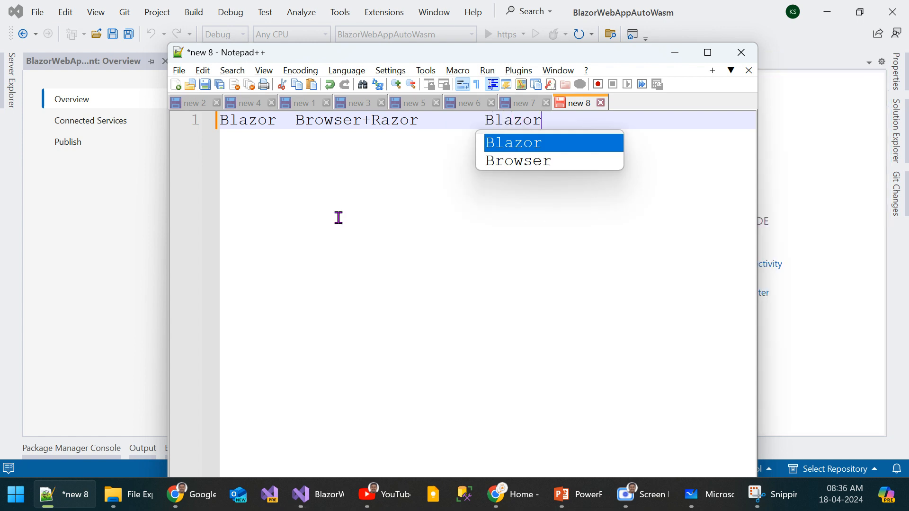
pyautogui.press('Escape')
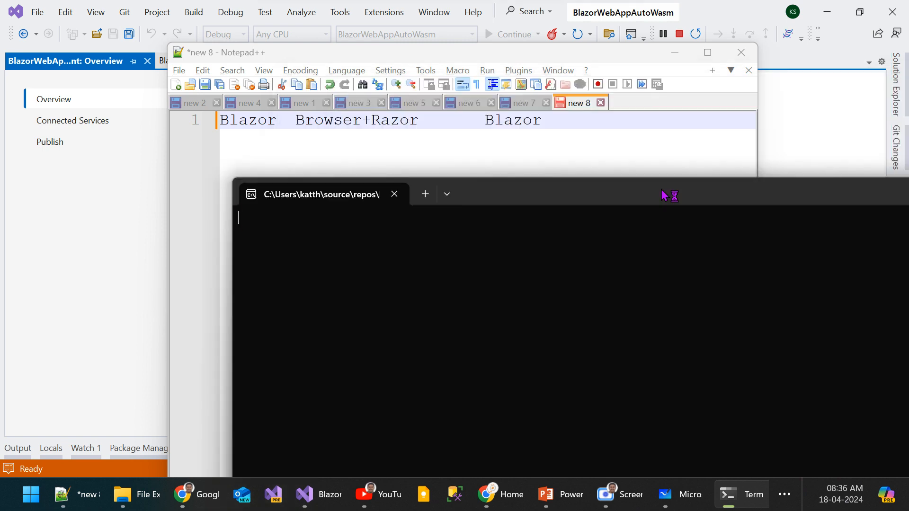
pyautogui.click(573, 126)
pyautogui.write('.in')
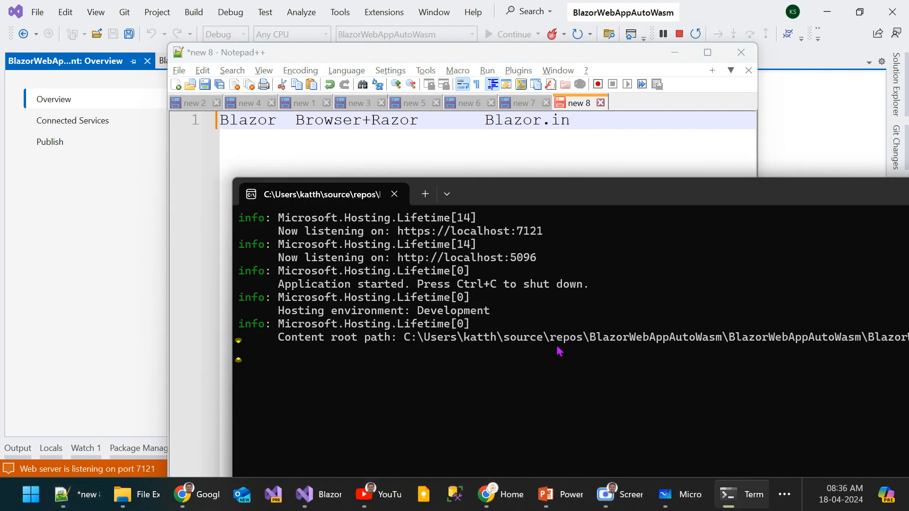
# Step: Test the running Blazor app by opening its Counter page, incrementing the counter seven times and returning to the Home page
pyautogui.click(719, 5)
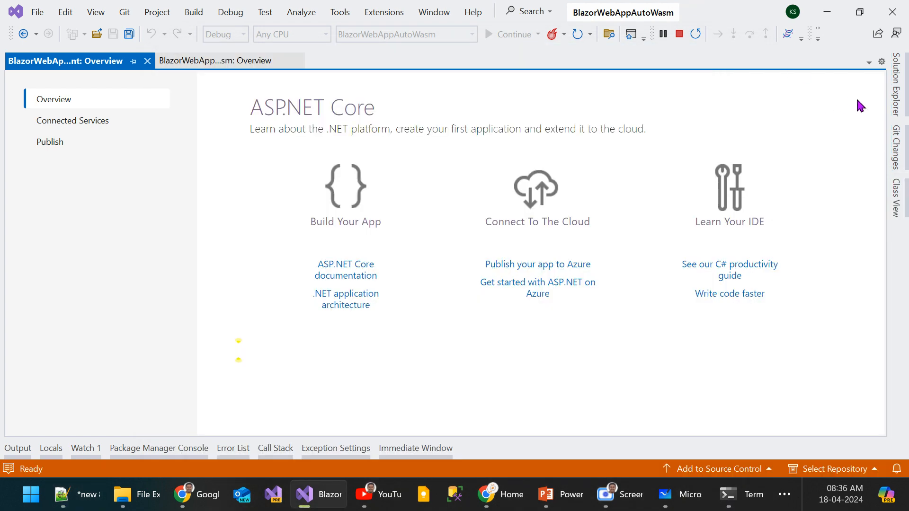
pyautogui.click(897, 83)
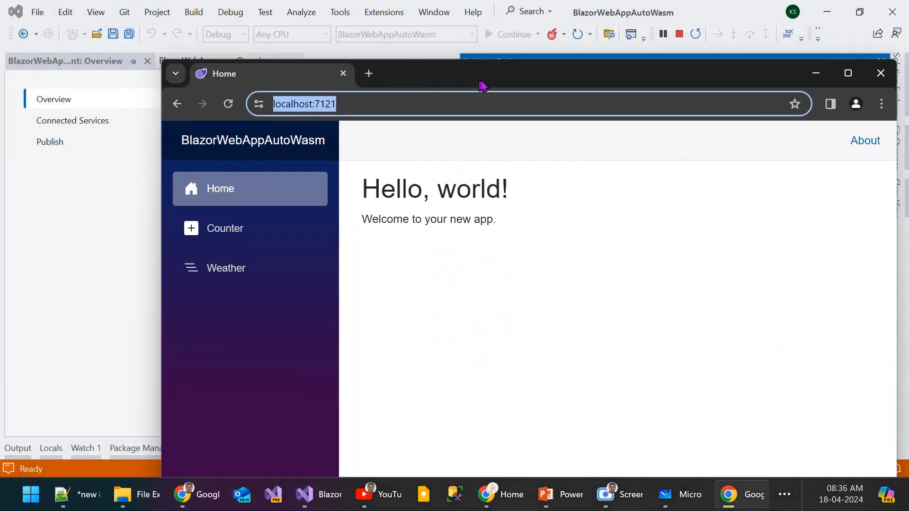
pyautogui.click(241, 229)
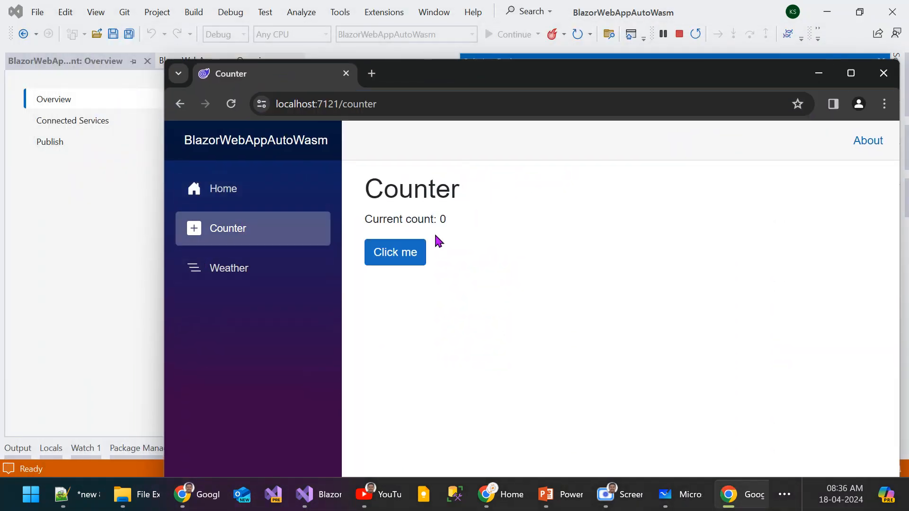
pyautogui.click(393, 254)
pyautogui.click(393, 255)
pyautogui.click(393, 254)
pyautogui.click(393, 254)
pyautogui.click(393, 254)
pyautogui.click(393, 254)
pyautogui.click(393, 254)
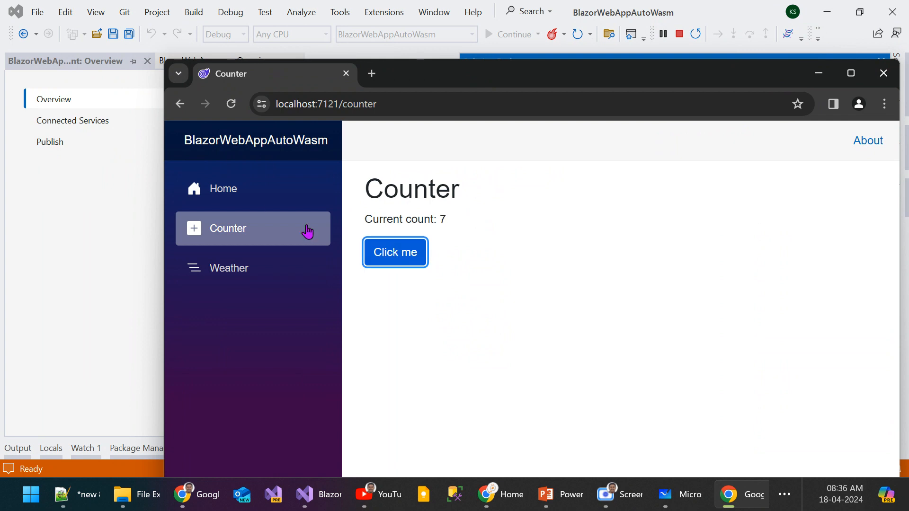
pyautogui.click(240, 190)
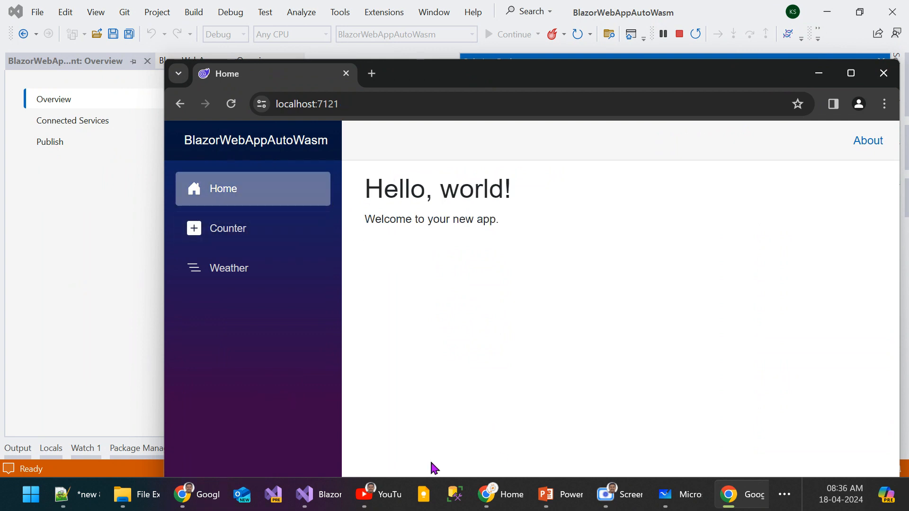
# Step: Add "Server" to the Notepad++ note, leaving a blank line below the Blazor line
pyautogui.click(83, 494)
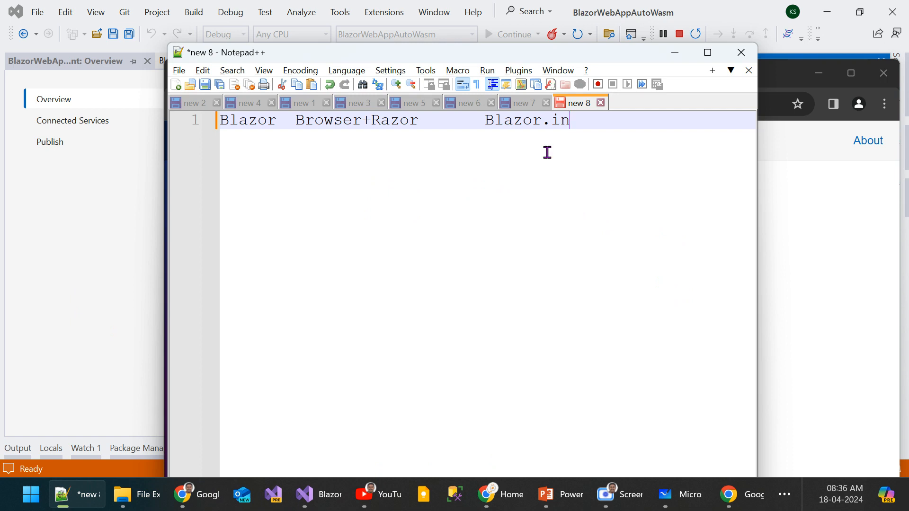
pyautogui.press('Return')
pyautogui.press('Return')
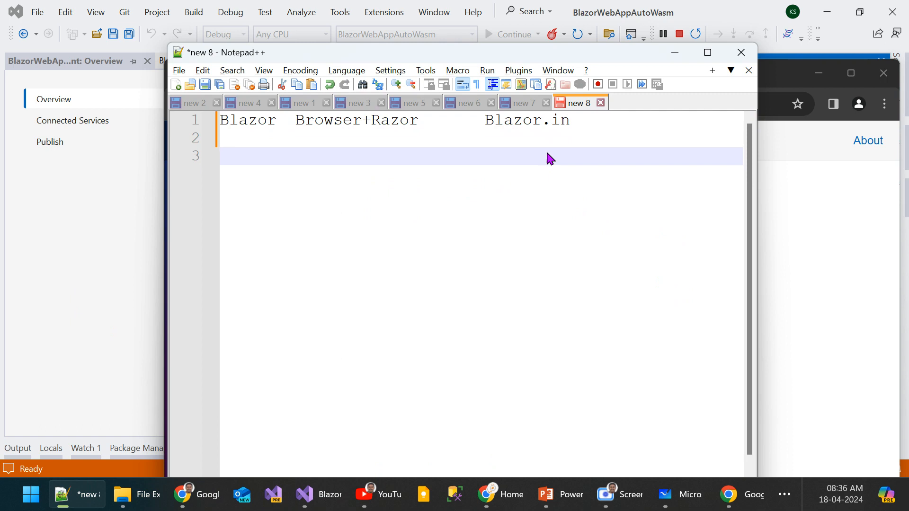
pyautogui.write('Server')
# Step: Add an indented line "Downloads to Browser" under Server, and a further indented line "Browser" beneath it
pyautogui.press('Return')
pyautogui.press('Tab')
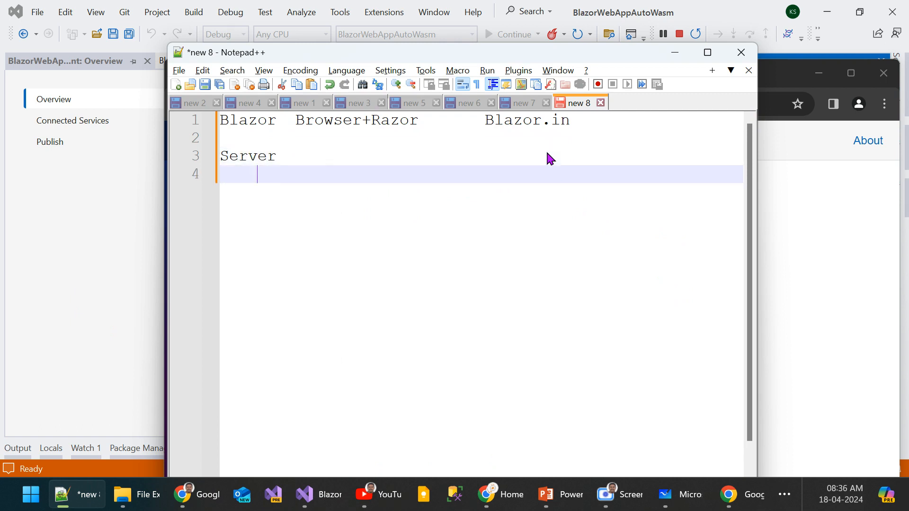
pyautogui.write('Downloads to Brosew')
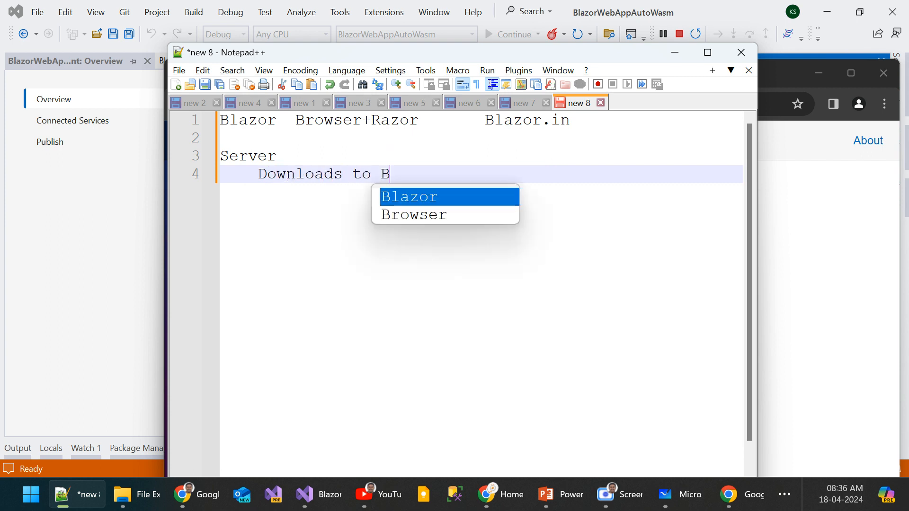
pyautogui.press('BackSpace')
pyautogui.press('BackSpace')
pyautogui.press('BackSpace')
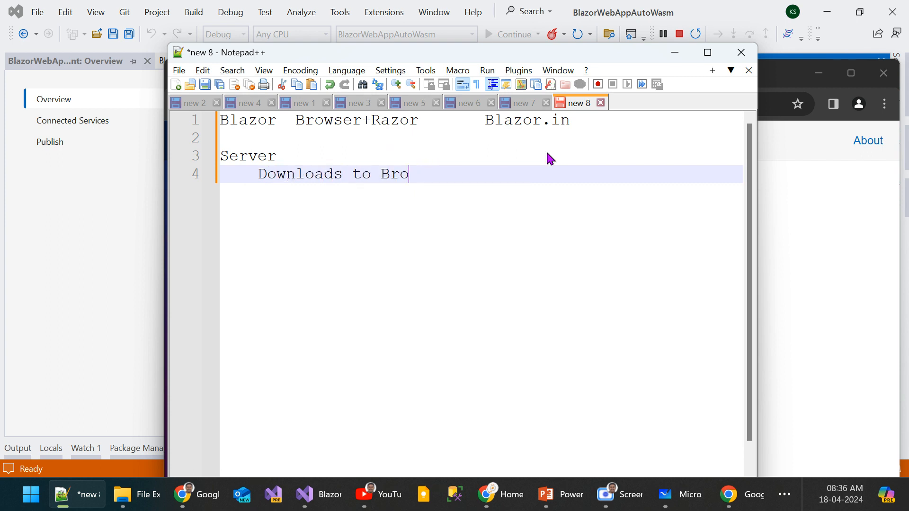
pyautogui.write('wser')
pyautogui.press('Return')
pyautogui.press('Return')
pyautogui.press('Tab')
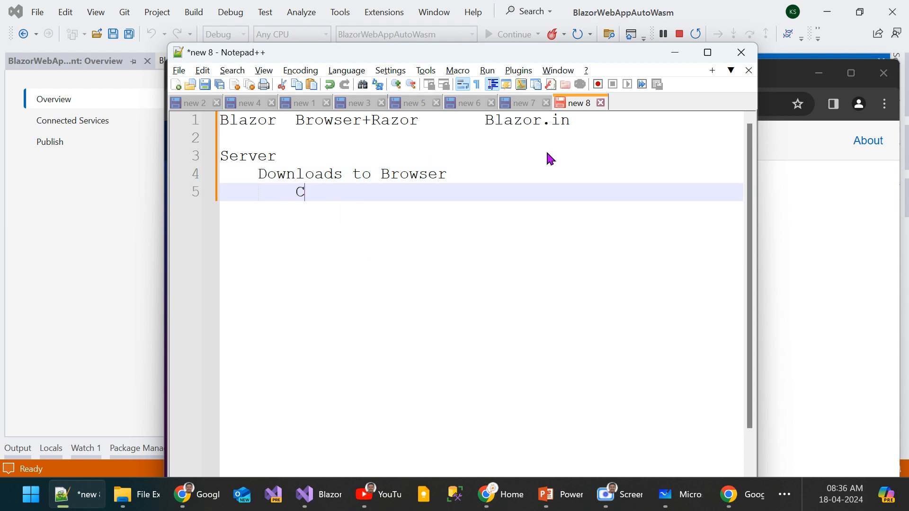
pyautogui.write('Browser')
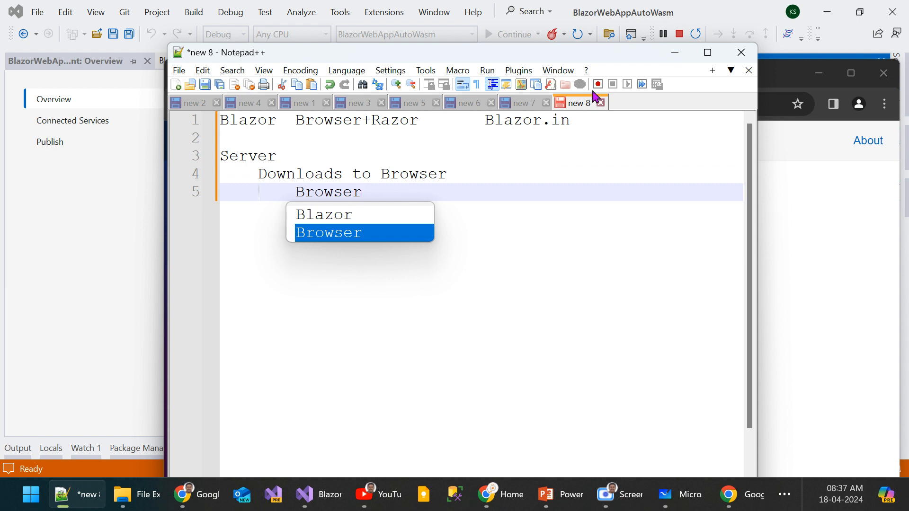
pyautogui.click(465, 195)
# Step: Switch to Visual Studio and collapse the Script Documents node to examine the server and Client projects in the solution
pyautogui.click(731, 16)
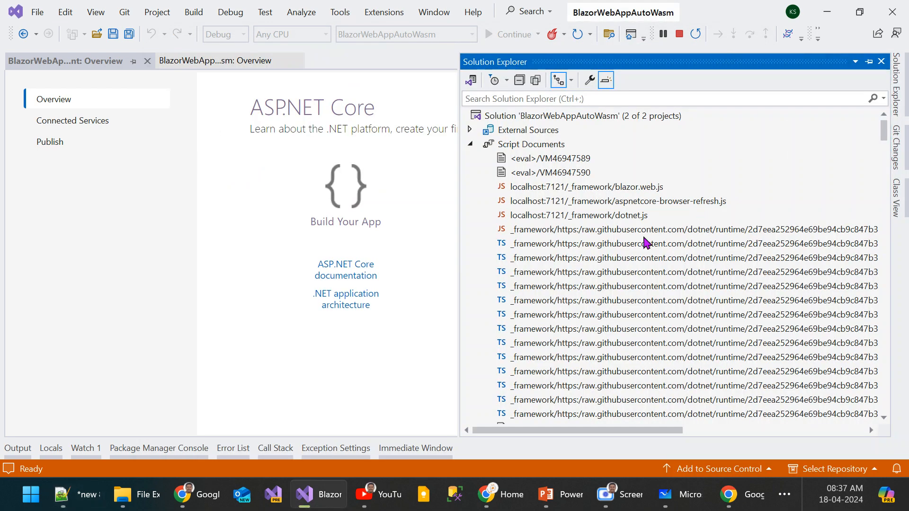
pyautogui.click(469, 145)
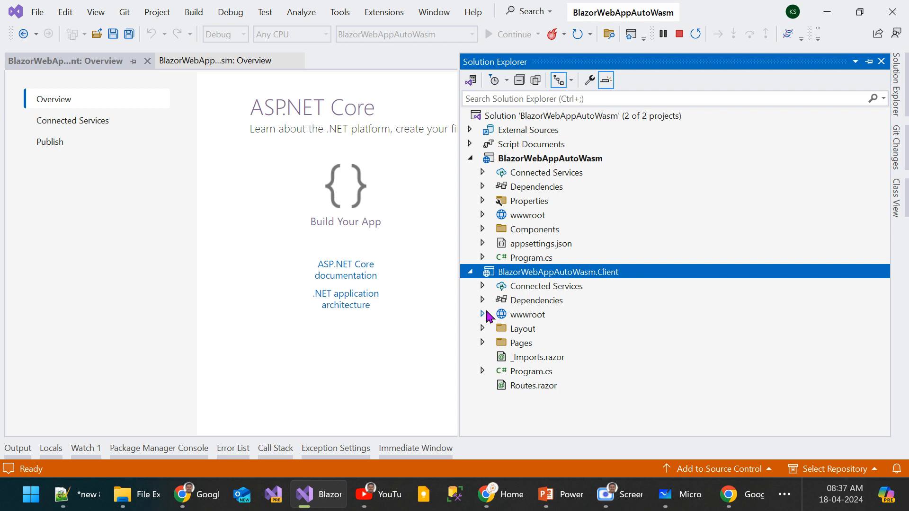
pyautogui.press('alt')
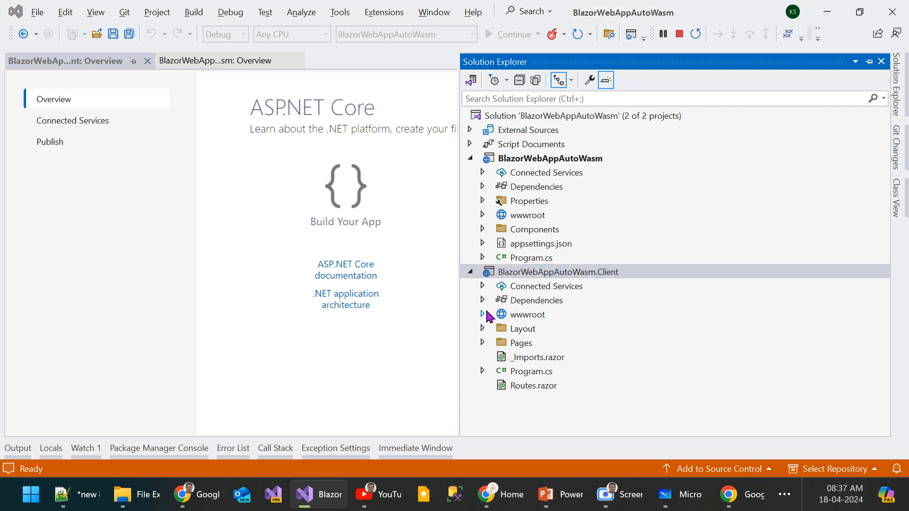
# Step: Check the app in the browser, stop debugging in Visual Studio and show the Solution Explorer
pyautogui.hotkey('alt', 'Tab')
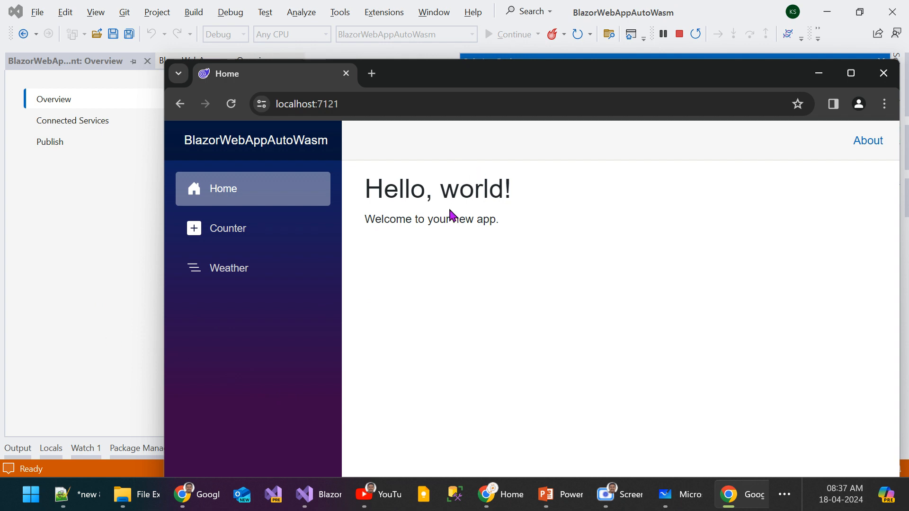
pyautogui.click(95, 308)
pyautogui.click(680, 35)
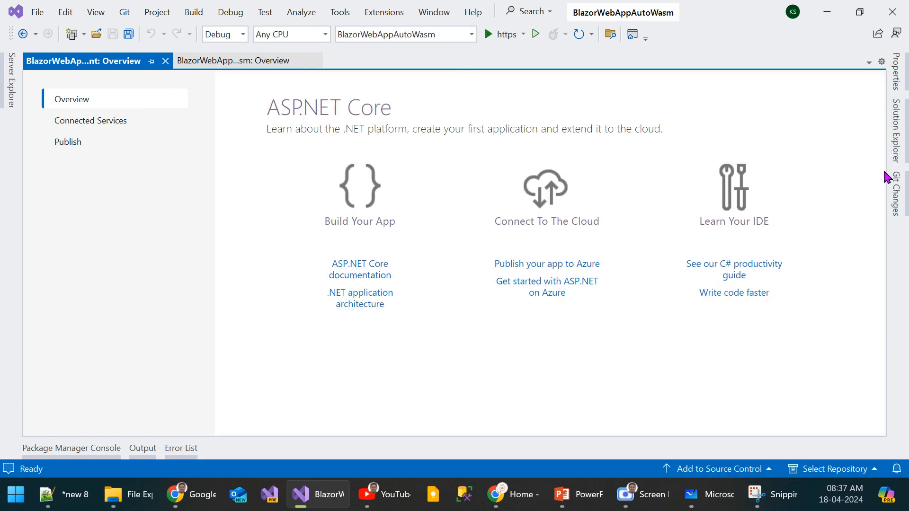
pyautogui.click(896, 130)
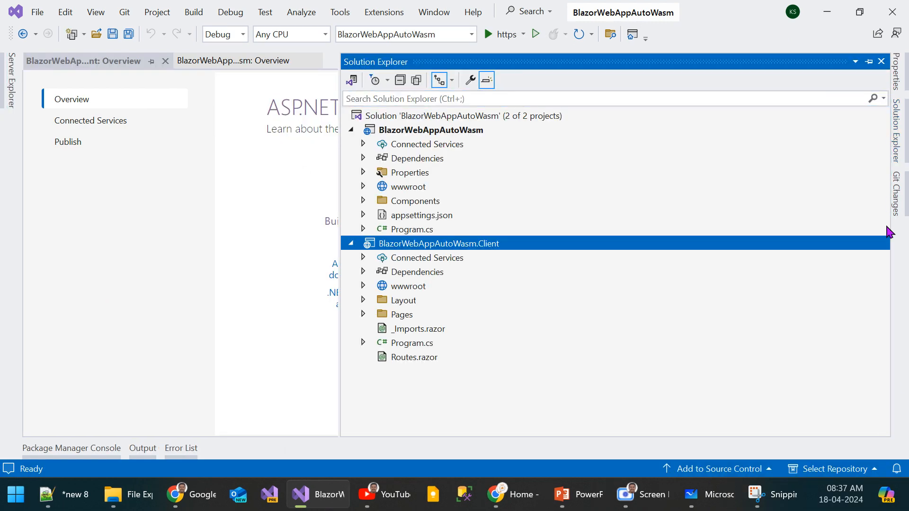
# Step: Start creating a Git repository for the solution from Git Changes and choose Azure DevOps as the new remote
pyautogui.click(900, 193)
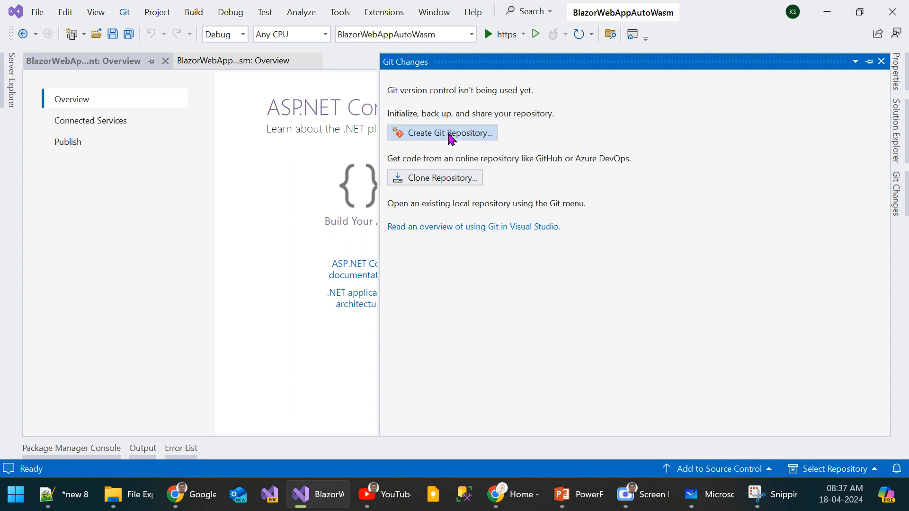
pyautogui.click(450, 138)
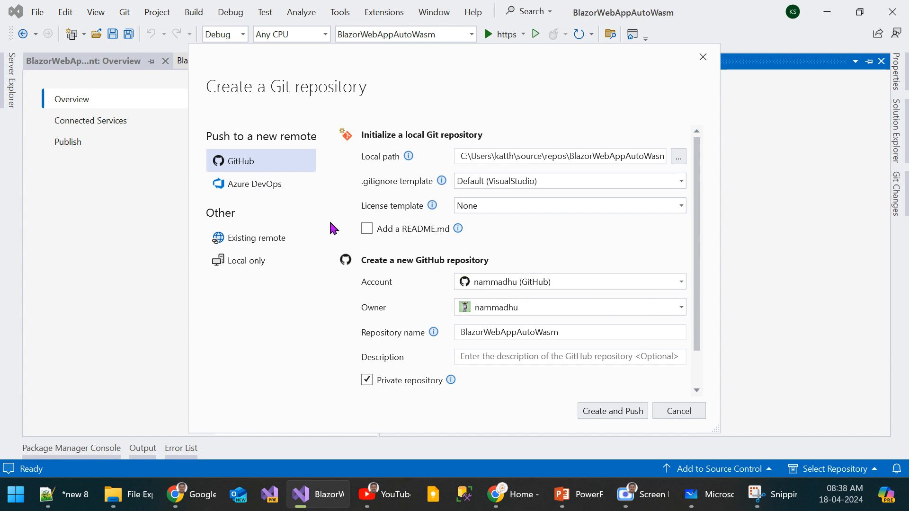
pyautogui.click(273, 188)
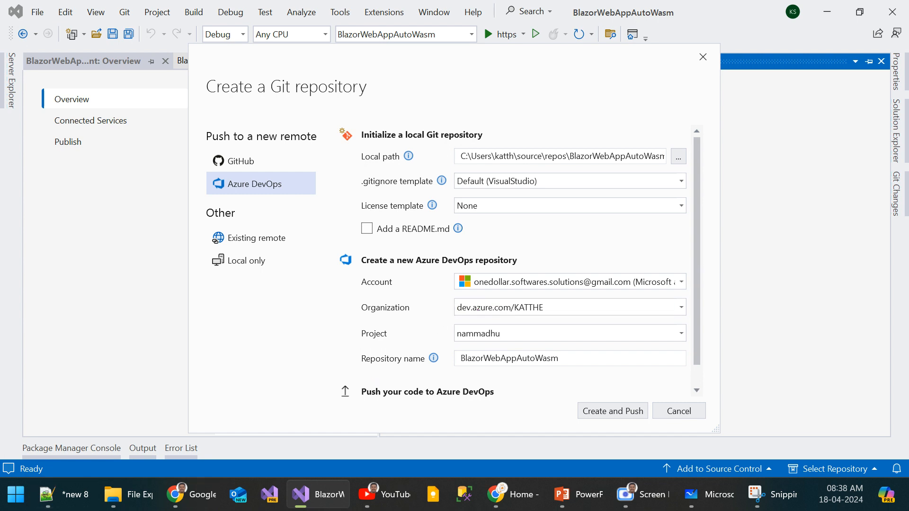
# Step: Switch to Notepad++ and review the Org, Projects and Repository hierarchy in the new 6 note
pyautogui.hotkey('alt', 'Tab')
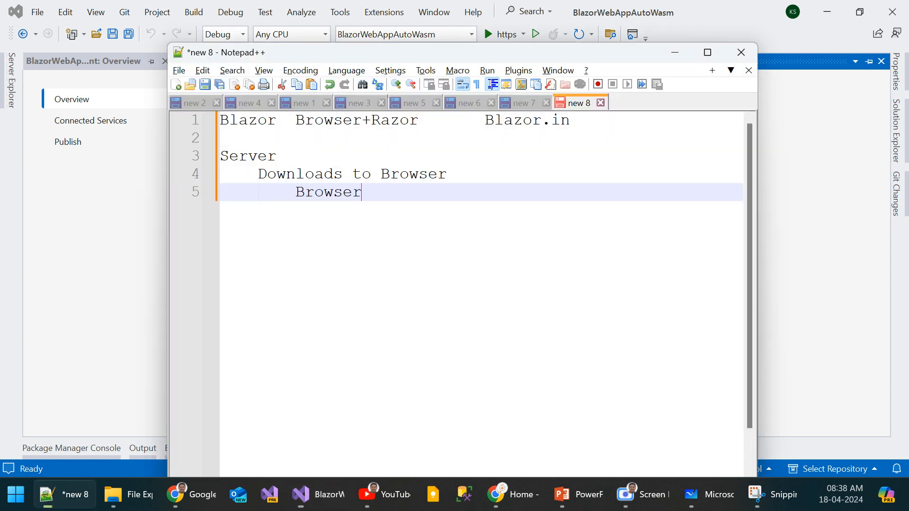
pyautogui.click(466, 104)
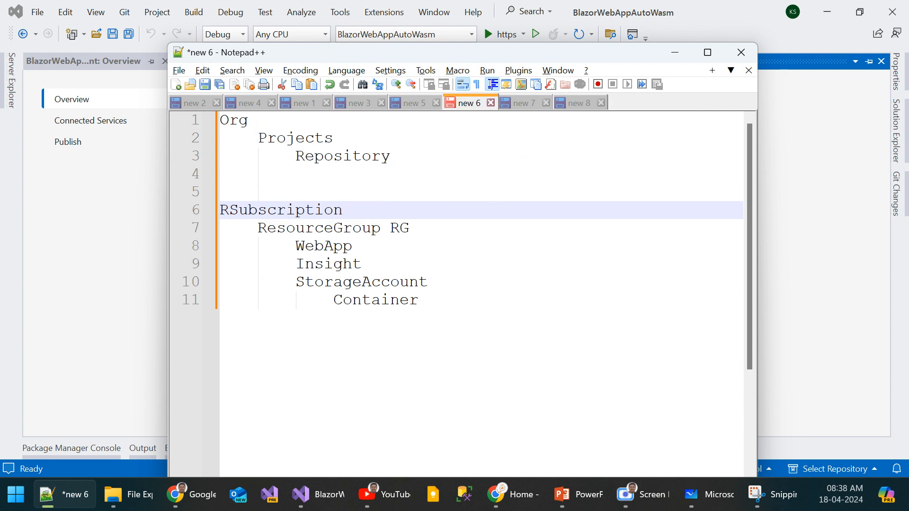
pyautogui.press('super+d')
pyautogui.press('super+d')
# Step: View the Azure DevOps projects in Chrome, load dev.azure.com without the organization name, and return to the new 6 note
pyautogui.hotkey('alt', 'Tab')
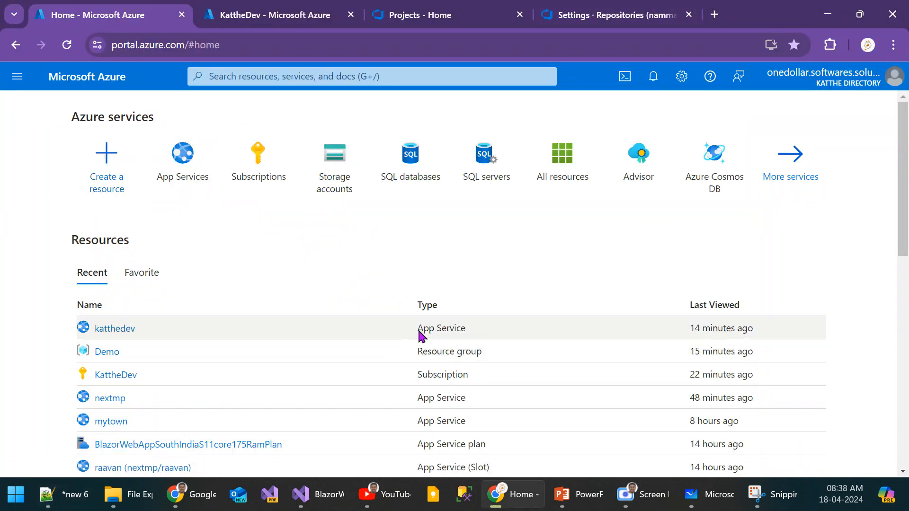
pyautogui.click(448, 12)
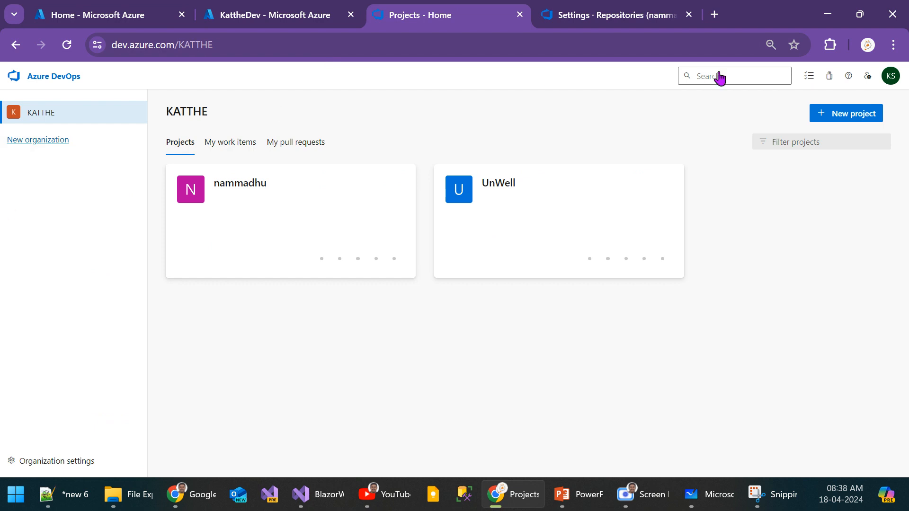
pyautogui.click(173, 43)
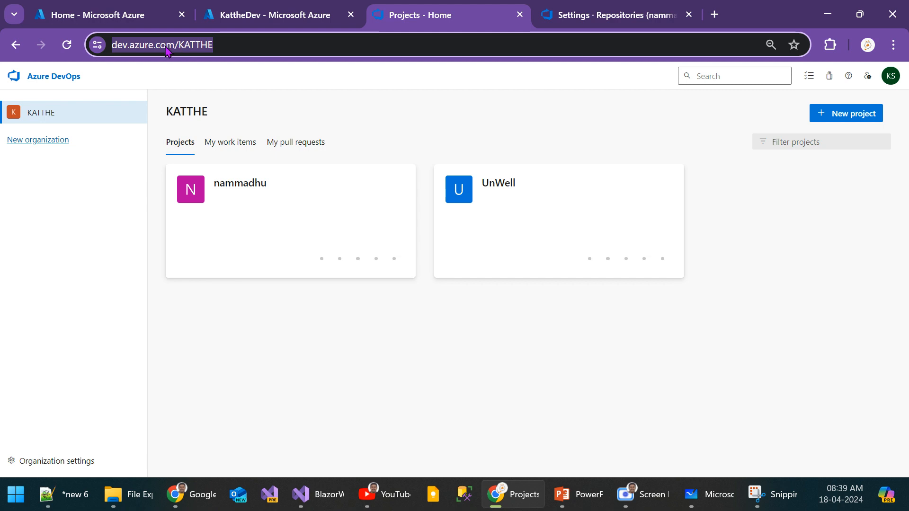
pyautogui.click(240, 45)
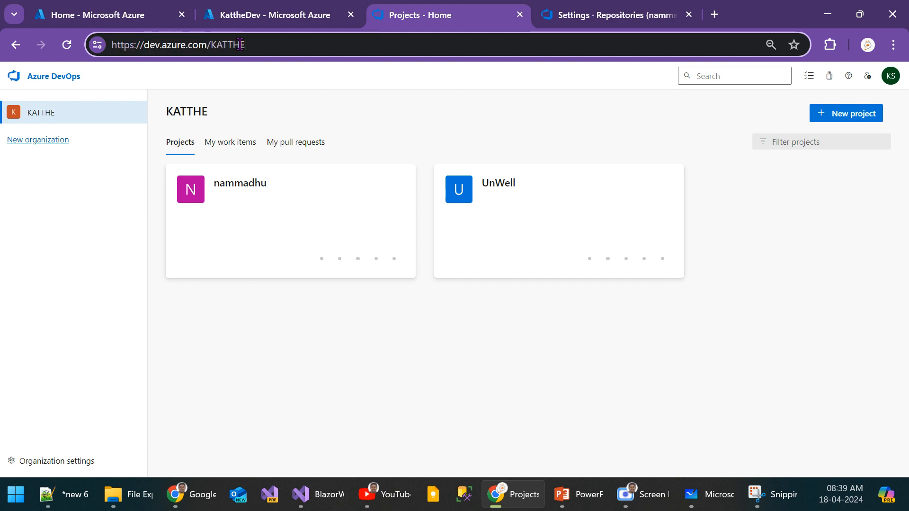
pyautogui.doubleClick(240, 44)
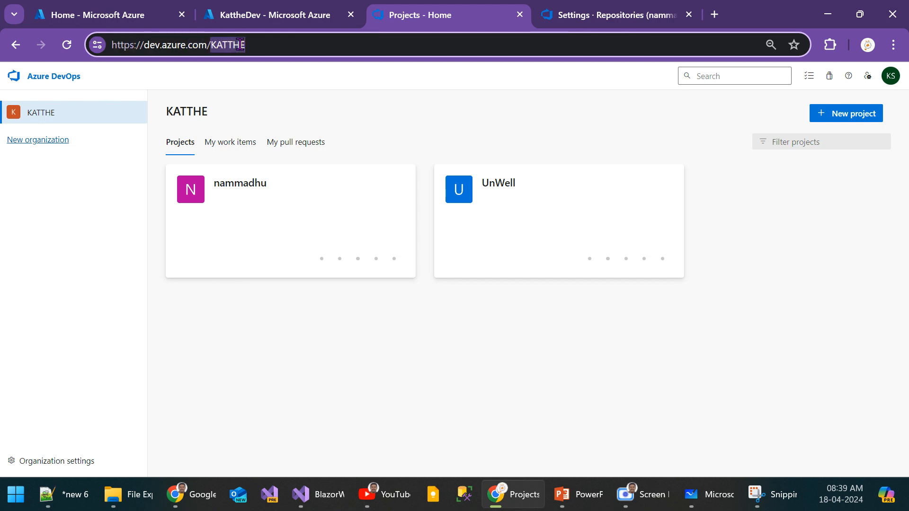
pyautogui.press('BackSpace')
pyautogui.press('Return')
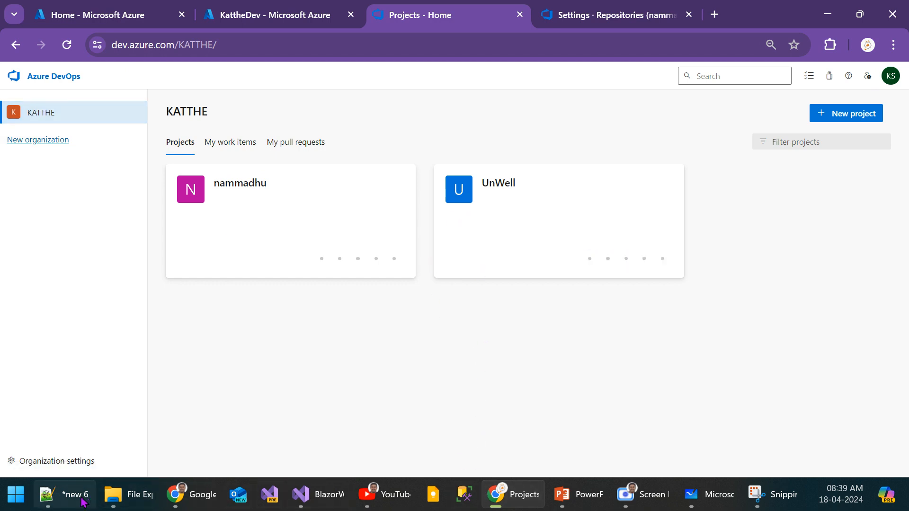
pyautogui.click(66, 417)
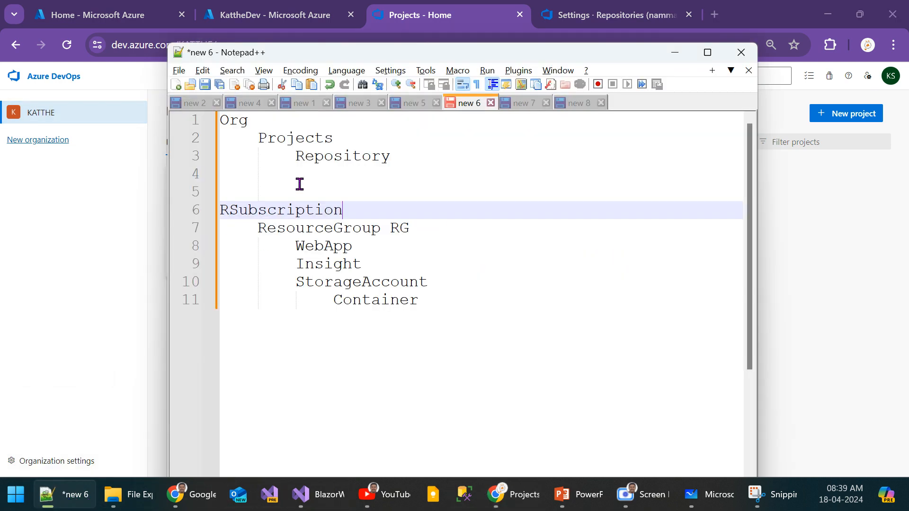
# Step: Point out Org, Projects and Repository in the new 6 note, moving the note's window to uncover the Azure DevOps project list
pyautogui.doubleClick(234, 121)
pyautogui.doubleClick(308, 142)
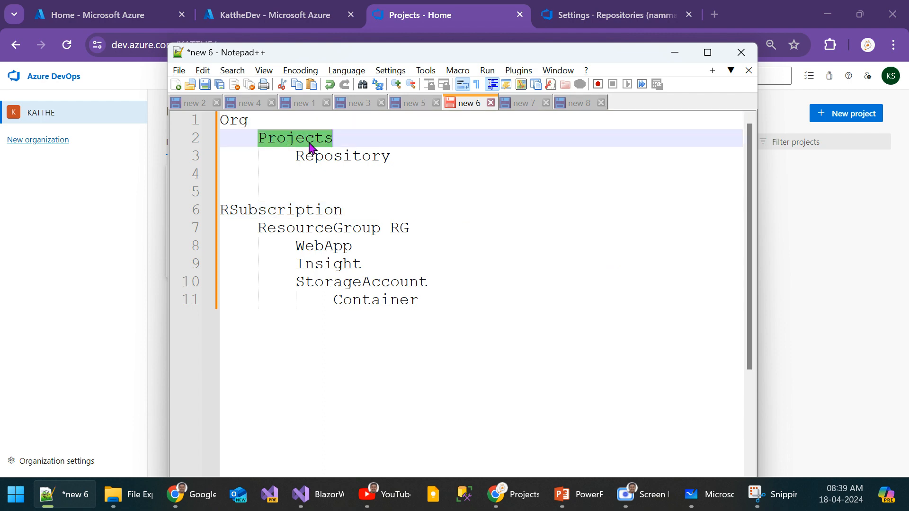
pyautogui.moveTo(331, 53); pyautogui.dragTo(443, 140)
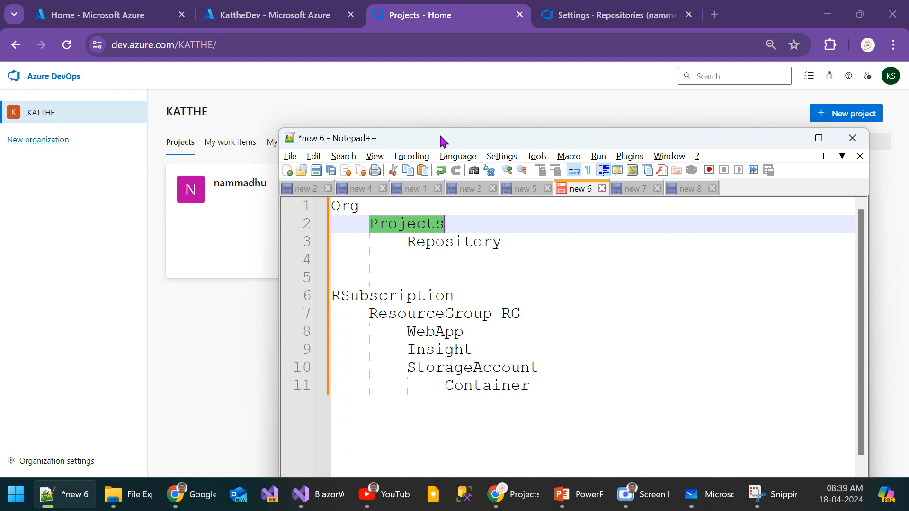
pyautogui.doubleClick(463, 245)
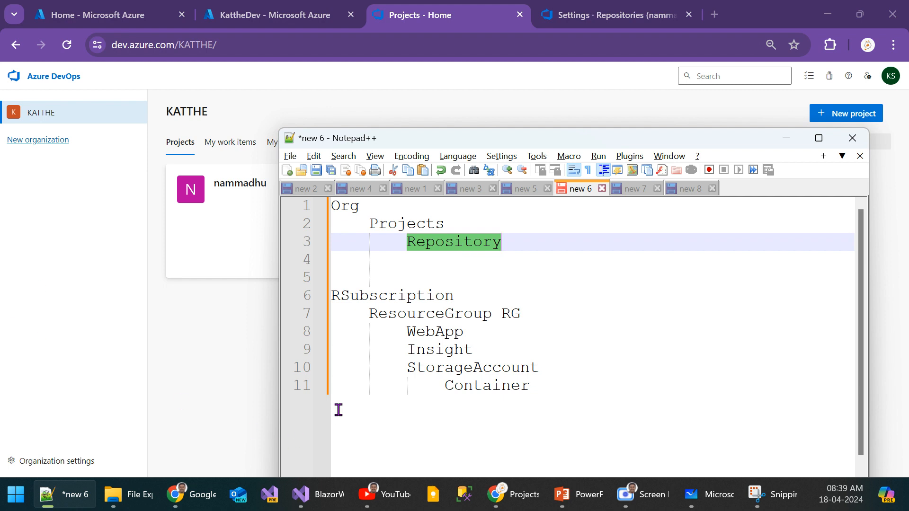
# Step: Switch to Chrome and create a private Azure DevOps project named Dev with Git version control and the Basic work item process
pyautogui.click(201, 377)
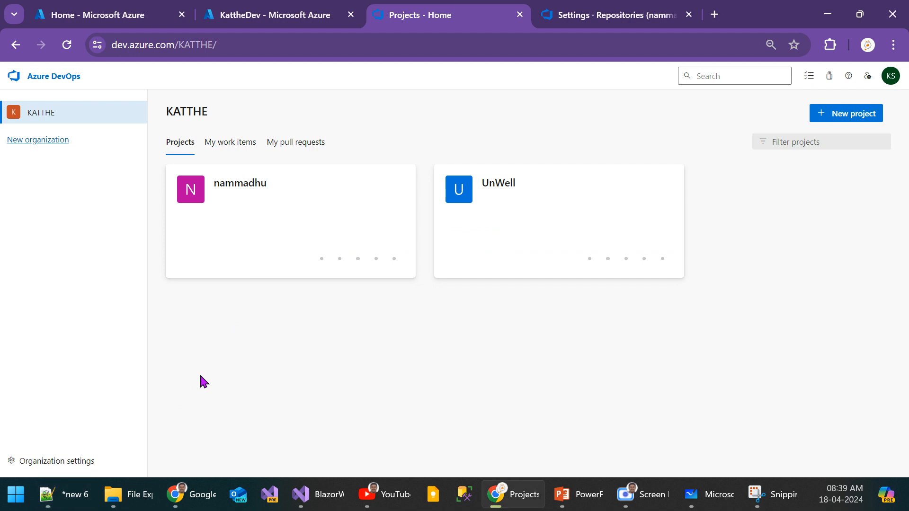
pyautogui.click(873, 122)
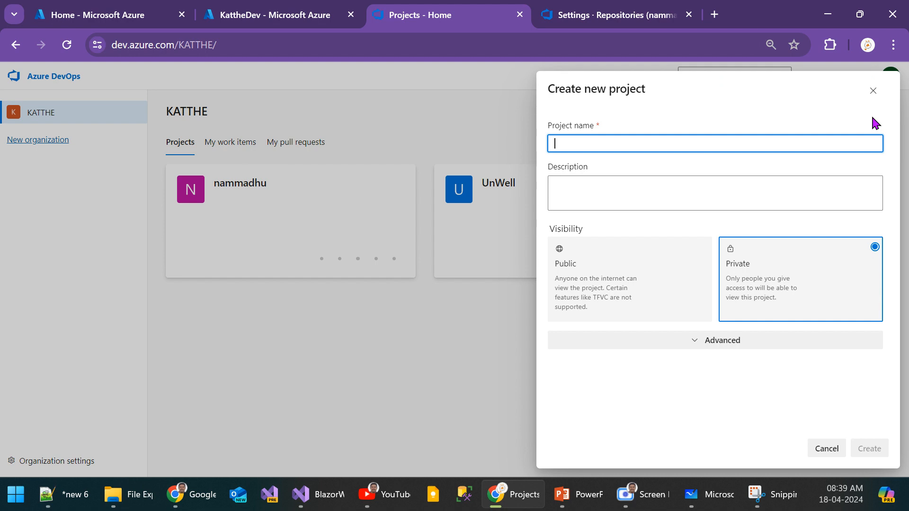
pyautogui.write('Dev')
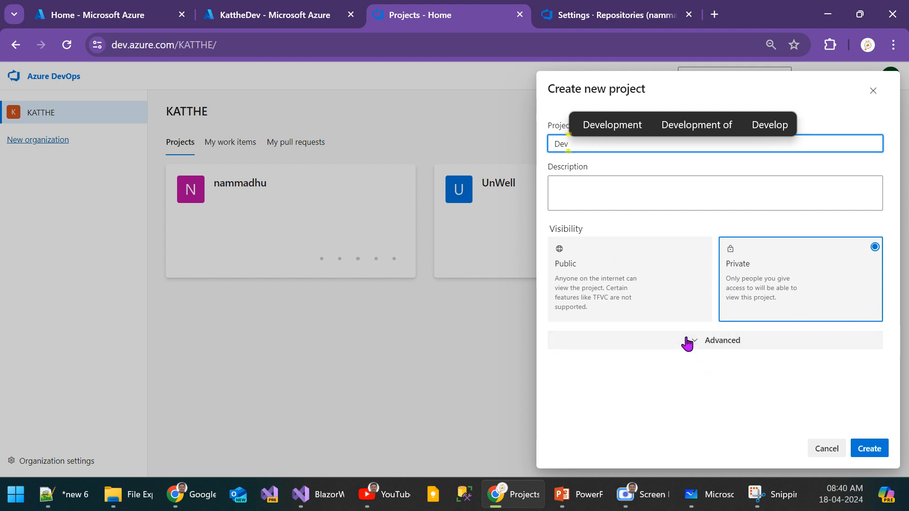
pyautogui.click(691, 342)
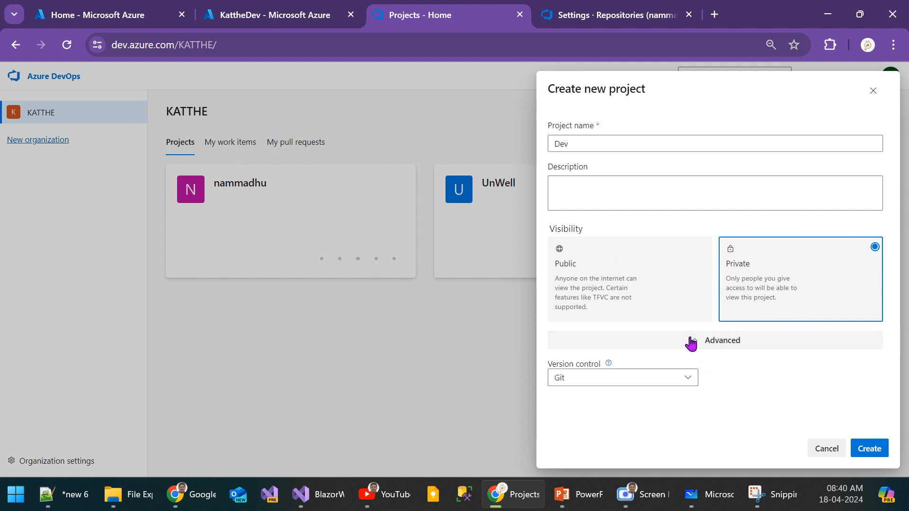
pyautogui.click(606, 385)
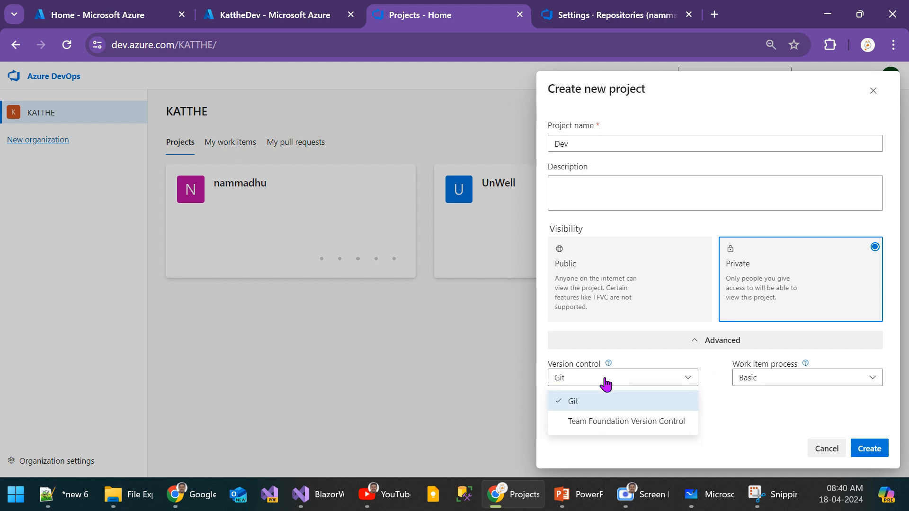
pyautogui.click(781, 416)
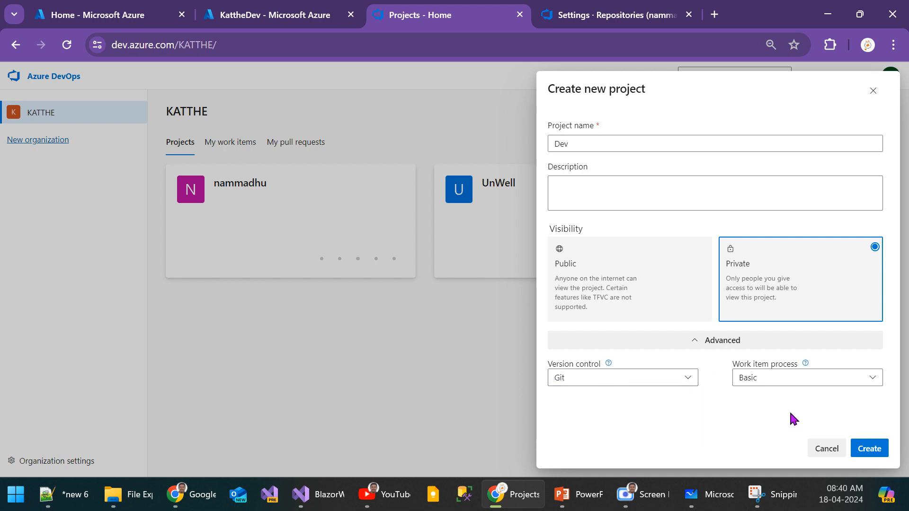
pyautogui.click(870, 454)
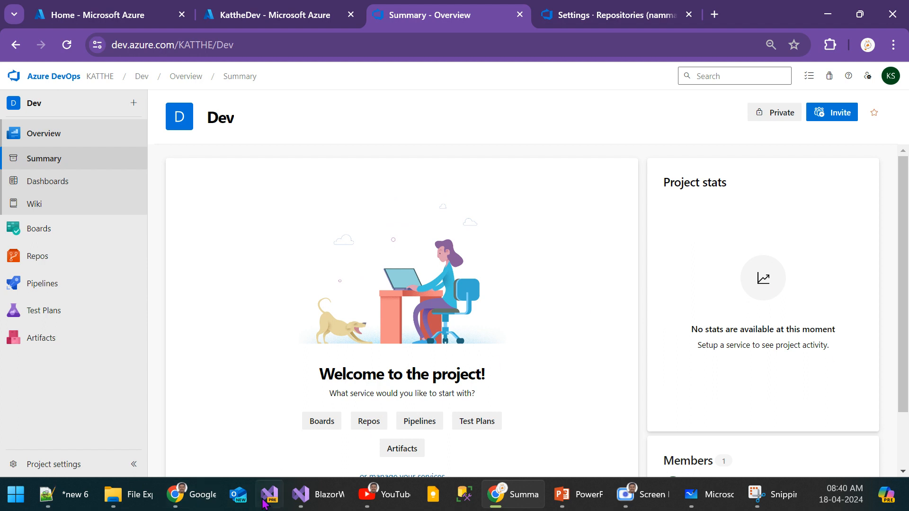
# Step: Switch to Visual Studio and check the available projects and organizations for the new Azure DevOps repository
pyautogui.moveTo(306, 506)
pyautogui.click(314, 426)
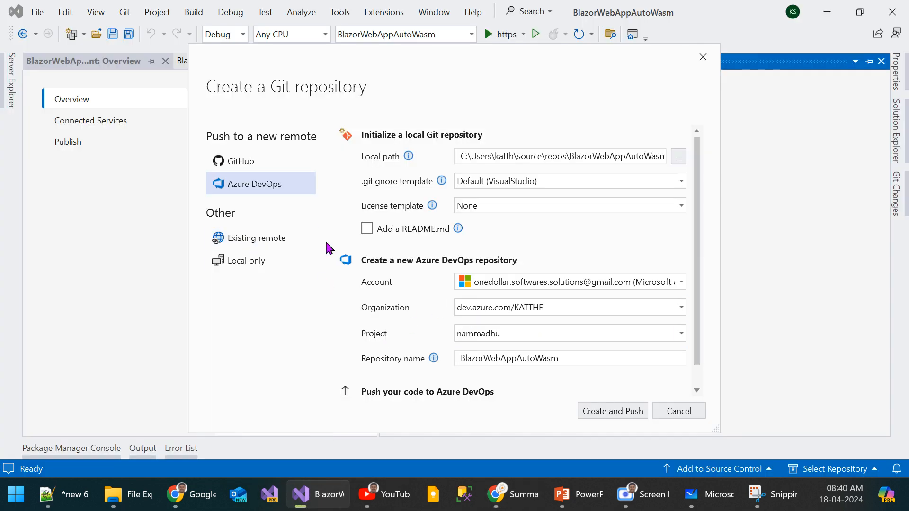
pyautogui.click(681, 334)
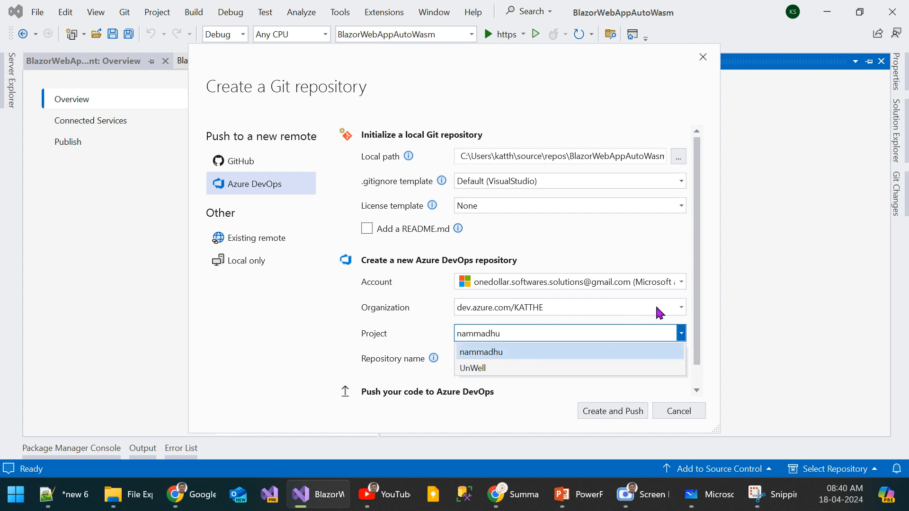
pyautogui.click(680, 309)
pyautogui.click(680, 308)
pyautogui.click(648, 324)
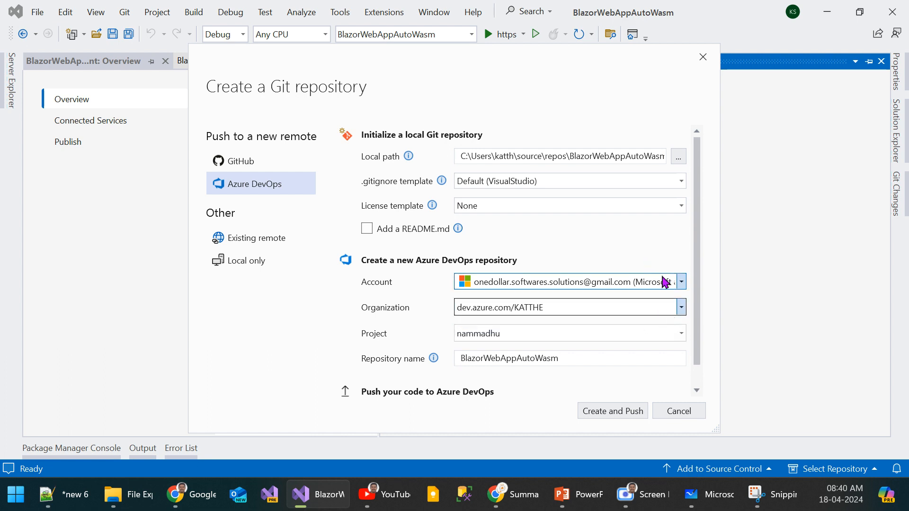
# Step: Try to refresh the Azure DevOps project list by toggling the remote between GitHub and Azure DevOps and reselecting the project
pyautogui.click(240, 163)
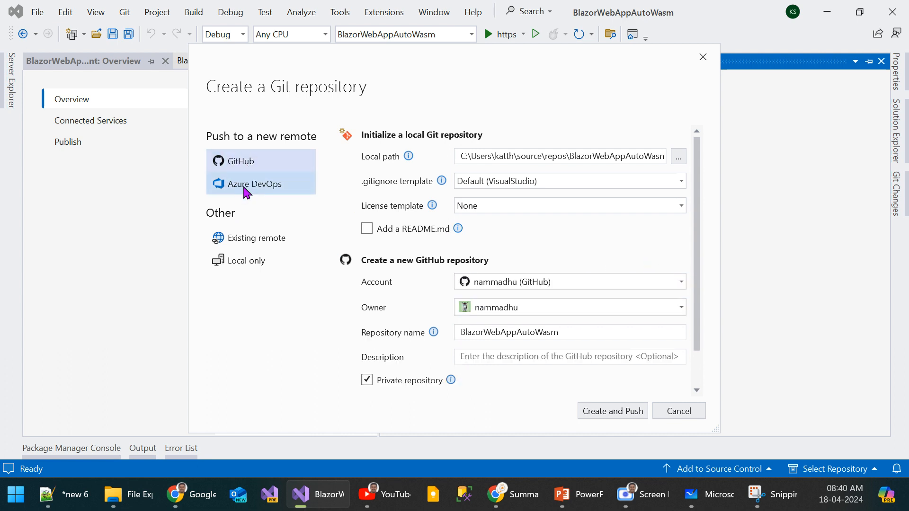
pyautogui.click(245, 190)
pyautogui.scroll(-1, 615, 280)
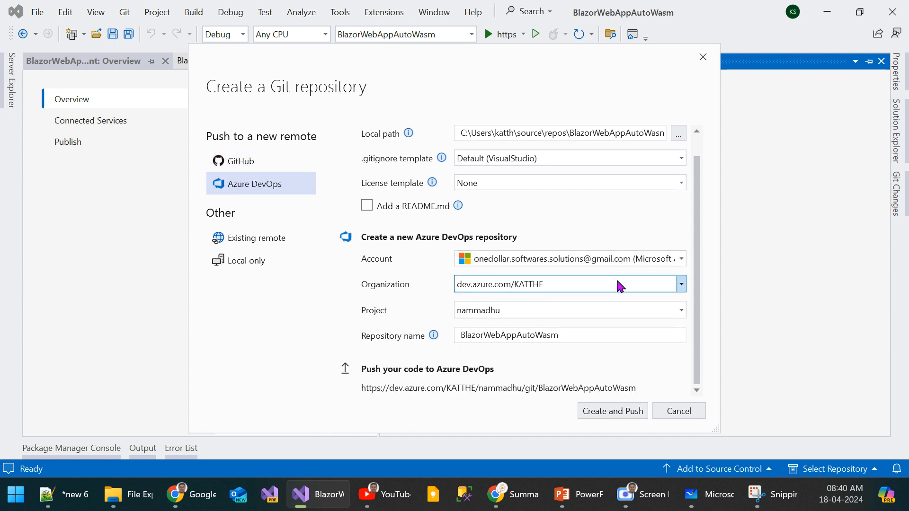
pyautogui.click(680, 311)
pyautogui.click(513, 344)
pyautogui.click(681, 310)
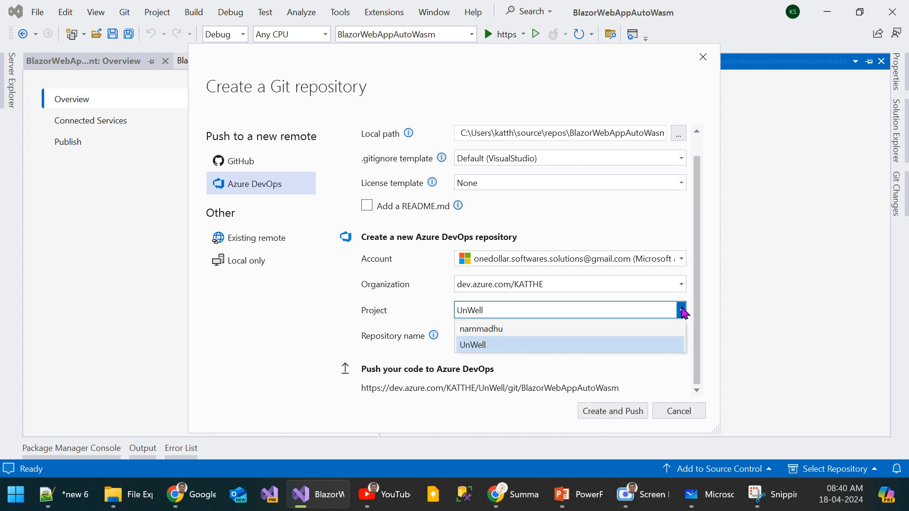
pyautogui.click(495, 327)
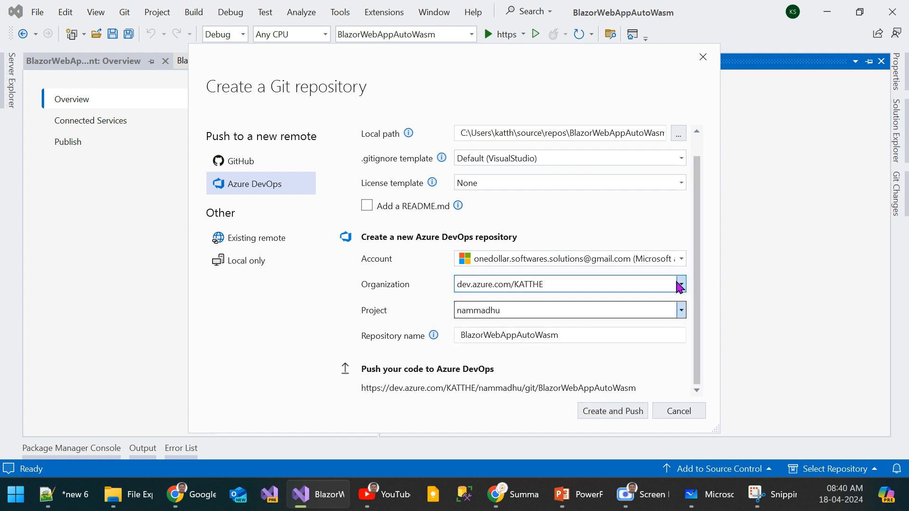
pyautogui.click(680, 284)
pyautogui.click(680, 286)
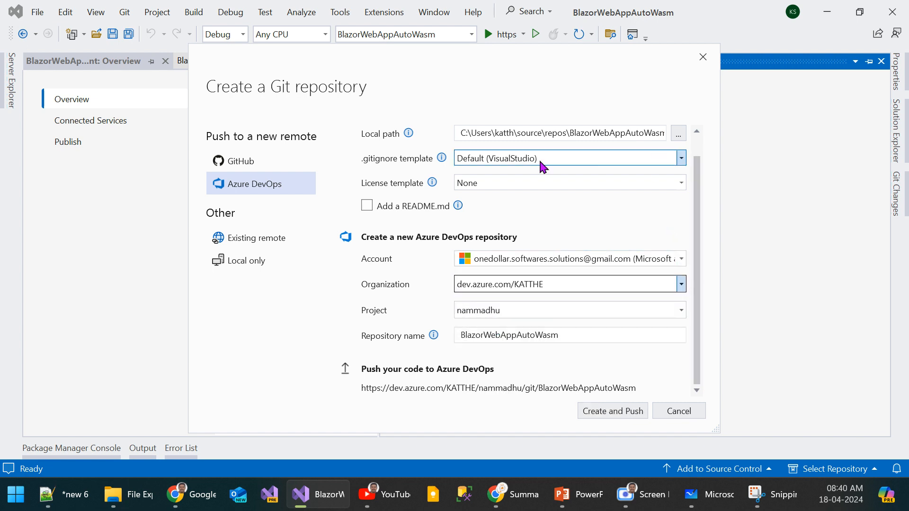
pyautogui.click(239, 163)
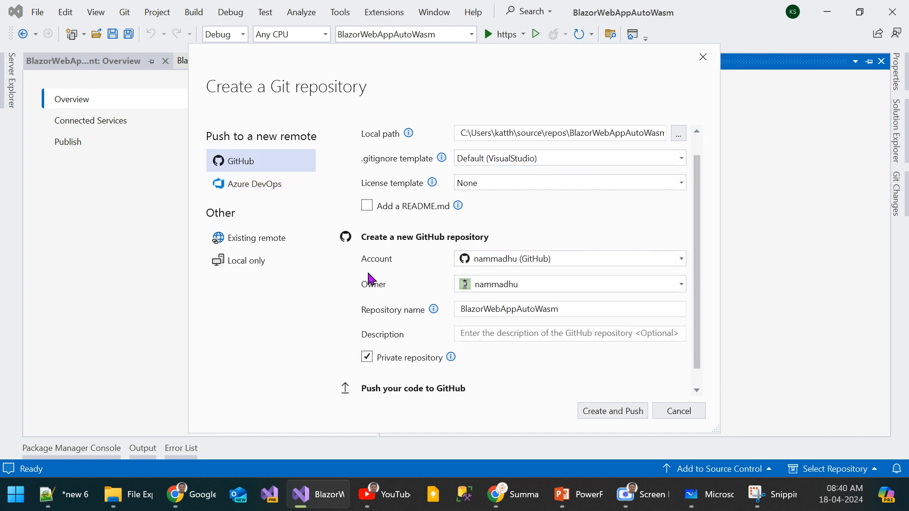
pyautogui.click(263, 185)
pyautogui.click(574, 310)
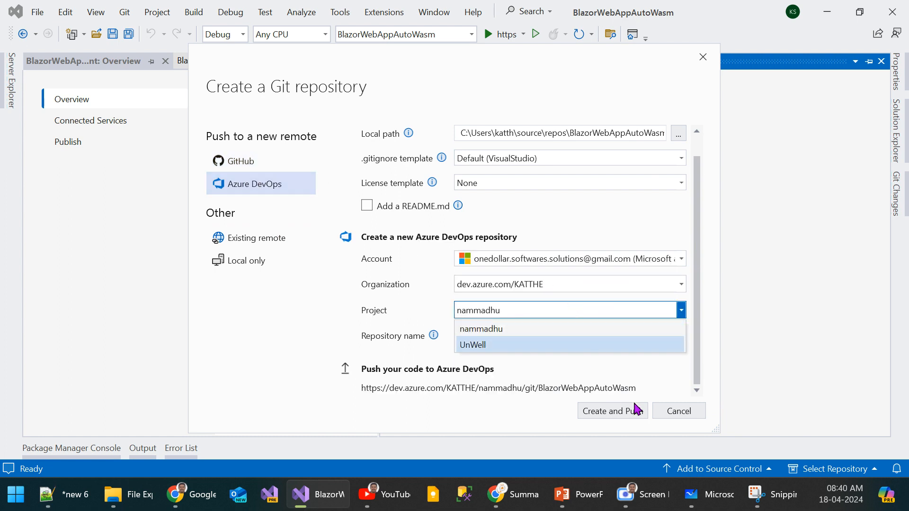
# Step: Cancel and restart the Git repository creation, choosing Azure DevOps, the organization dev.azure.com/KATTHE and the project Dev
pyautogui.click(687, 411)
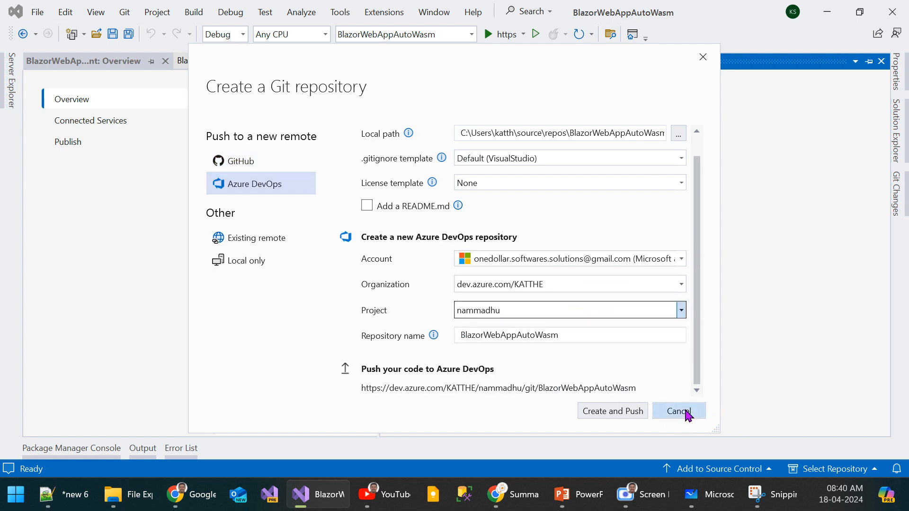
pyautogui.click(687, 411)
pyautogui.click(490, 135)
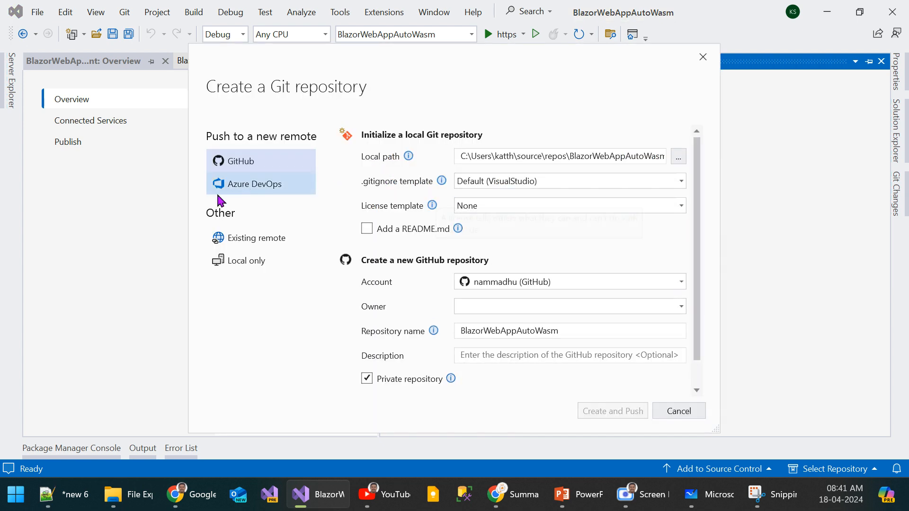
pyautogui.click(250, 187)
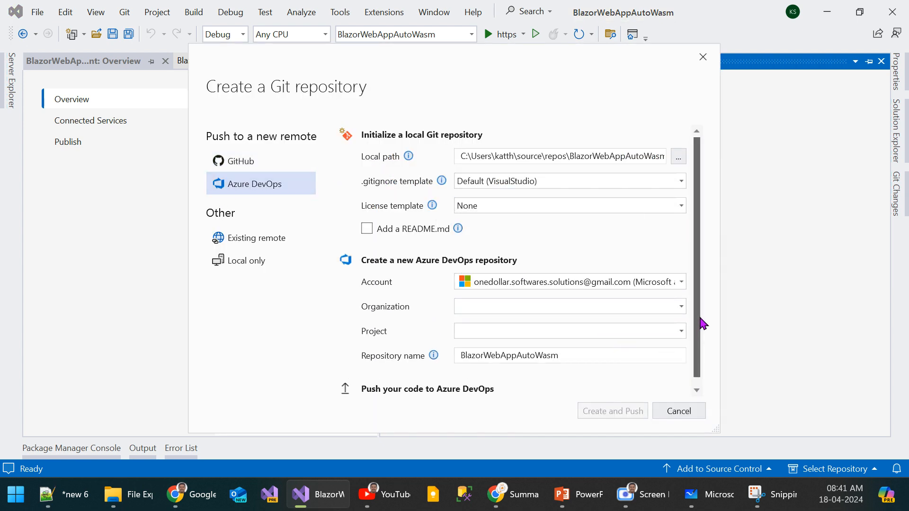
pyautogui.click(682, 307)
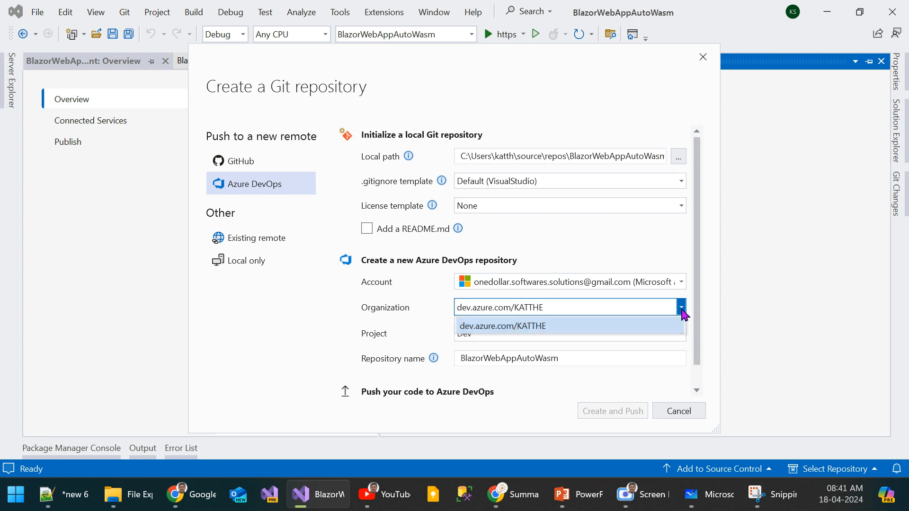
pyautogui.click(544, 327)
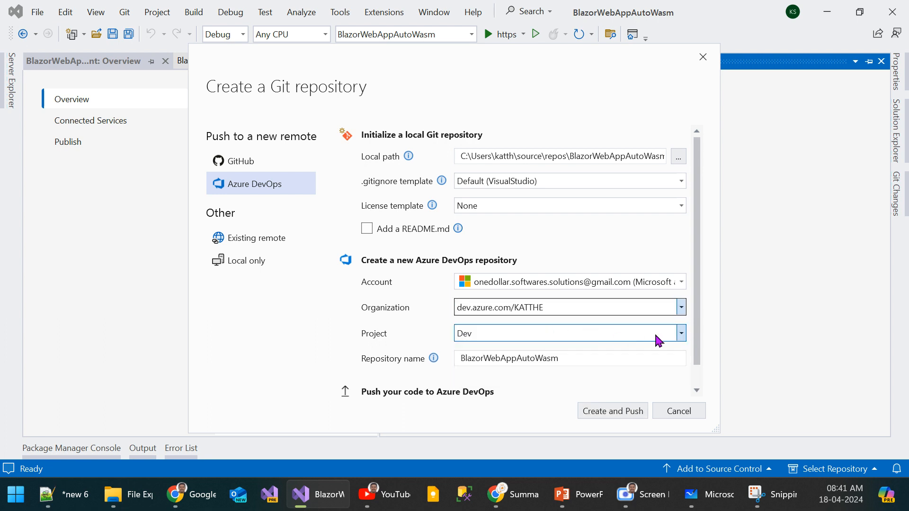
pyautogui.click(682, 333)
pyautogui.click(480, 356)
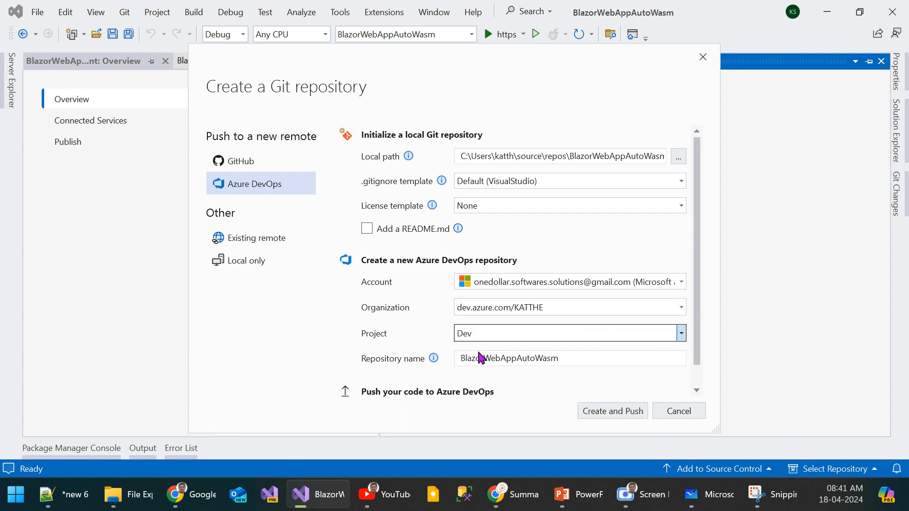
# Step: Name the repository BlazorWebAppAutoWasmRepo, then create it and push the solution to Azure DevOps
pyautogui.click(572, 361)
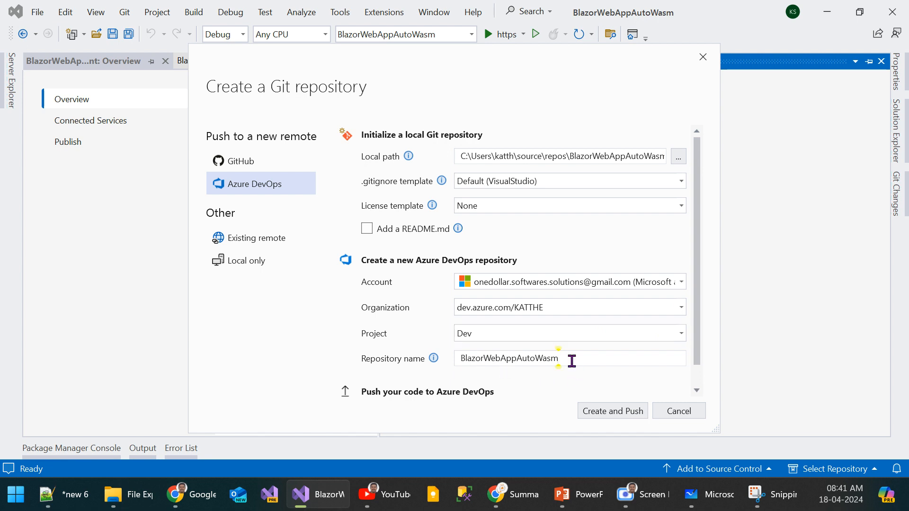
pyautogui.write('Repo')
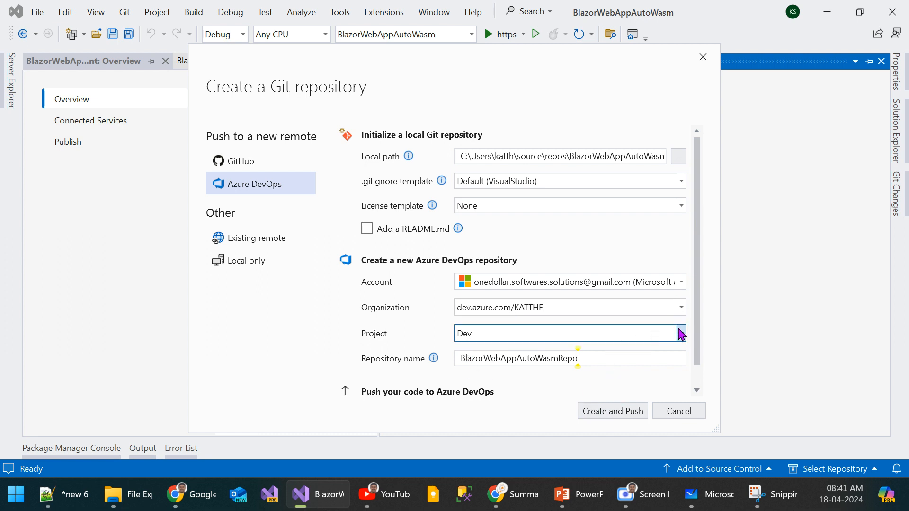
pyautogui.click(625, 411)
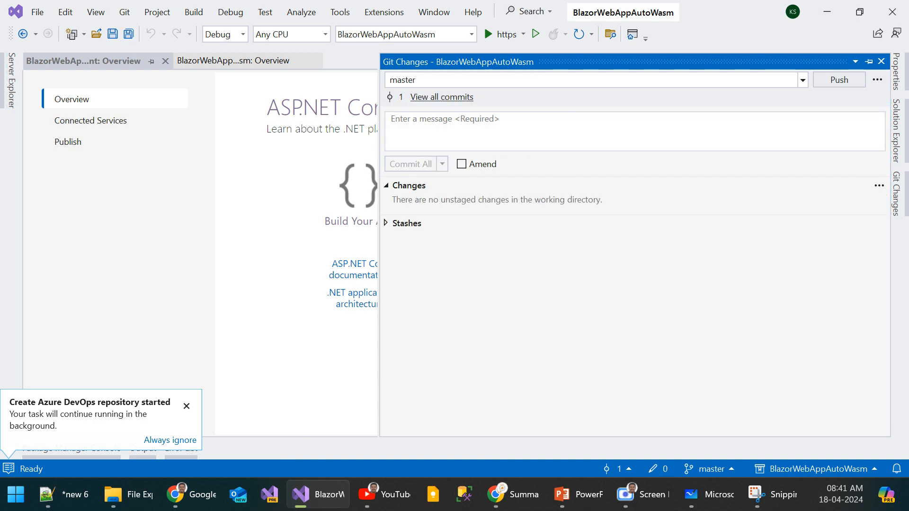
# Step: Switch to Chrome and open the Dev project's repository files in a new browser tab
pyautogui.click(511, 494)
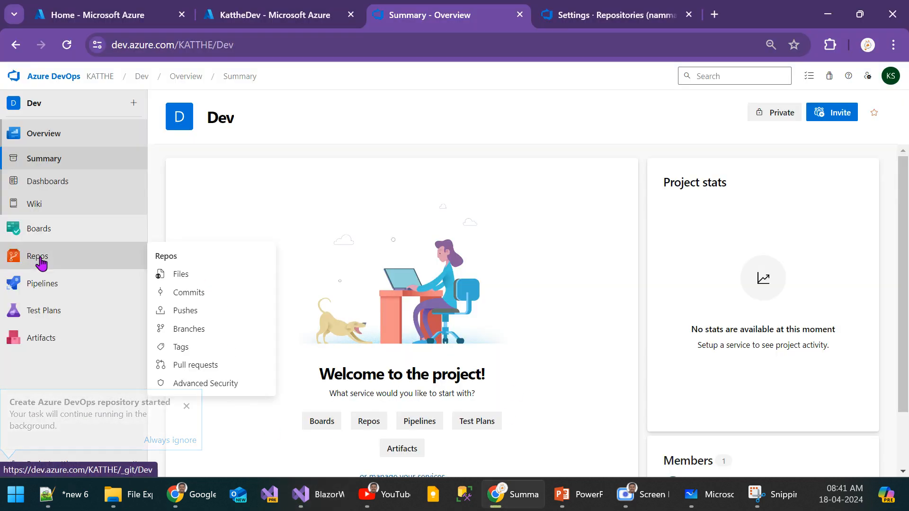
pyautogui.moveTo(147, 283)
pyautogui.moveTo(91, 255)
pyautogui.keyDown('ctrl'); pyautogui.click(181, 274); pyautogui.keyUp('ctrl')
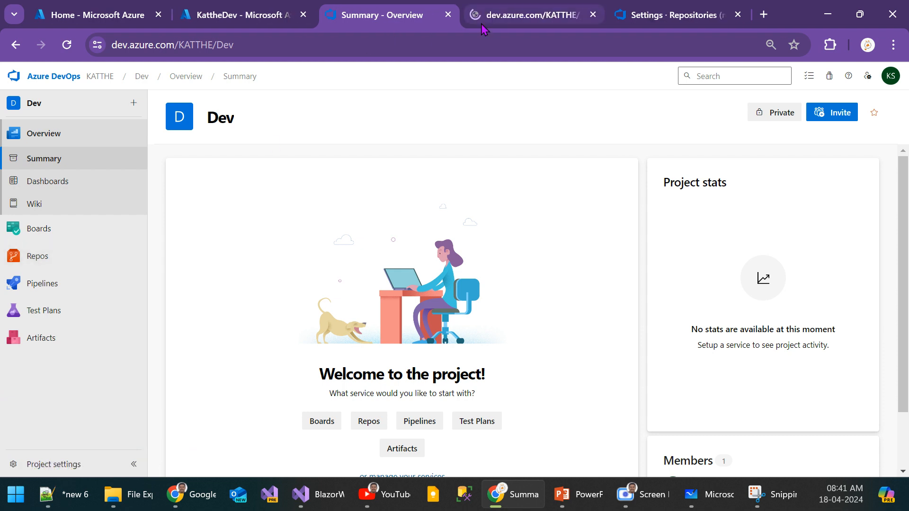
pyautogui.click(505, 19)
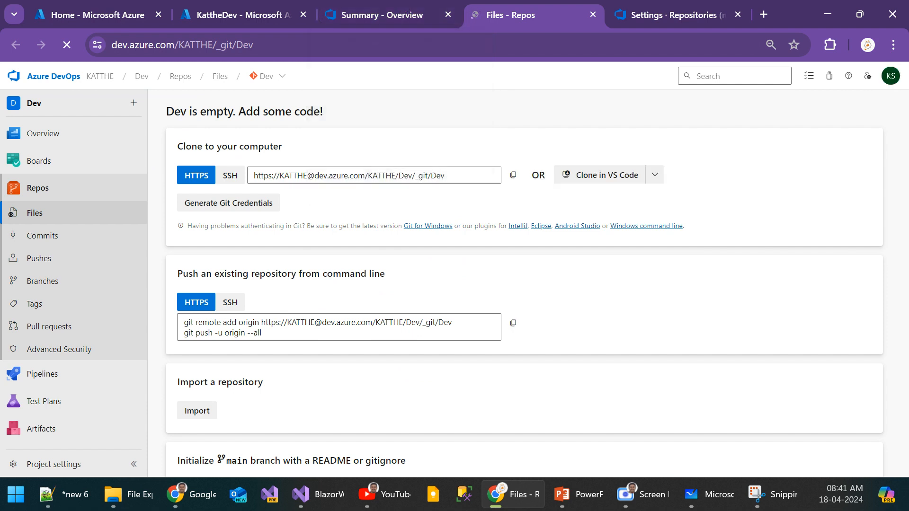
# Step: Check the push status in Visual Studio's Git Changes, return to Chrome and reload the Dev repository's files
pyautogui.hotkey('alt', 'Tab')
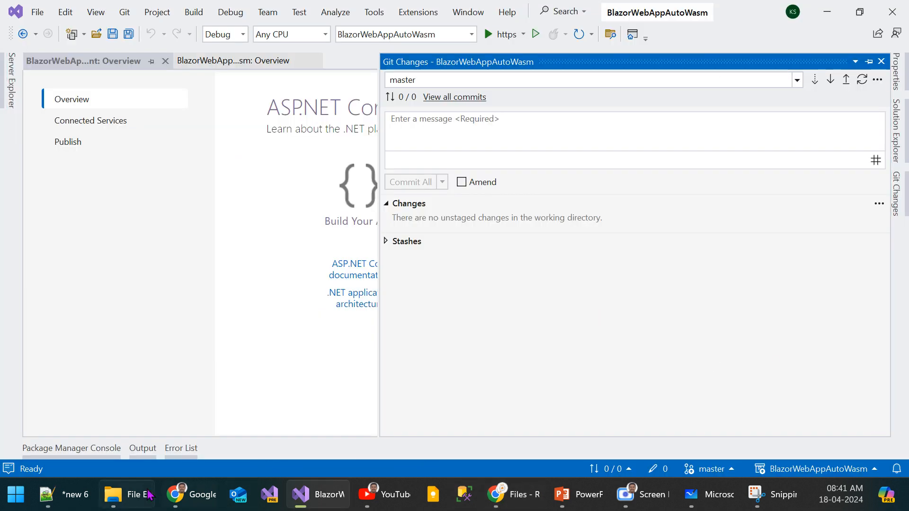
pyautogui.click(516, 494)
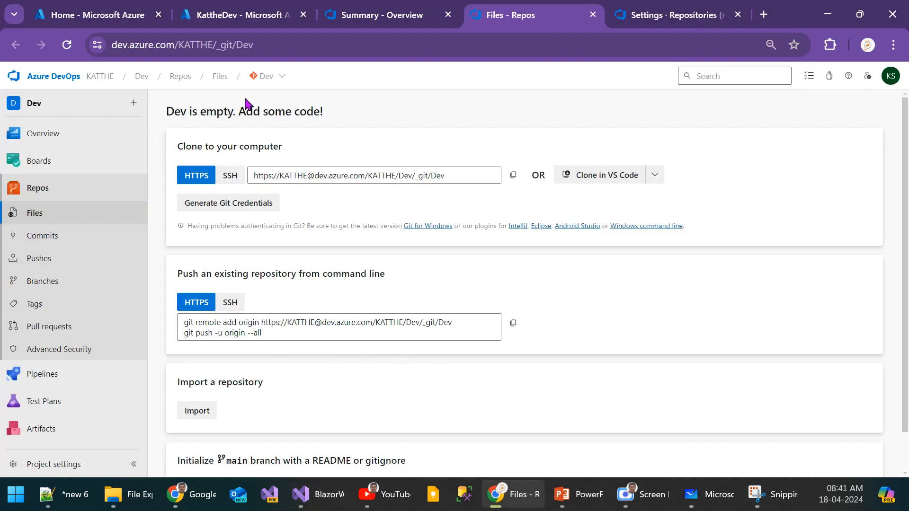
pyautogui.click(57, 211)
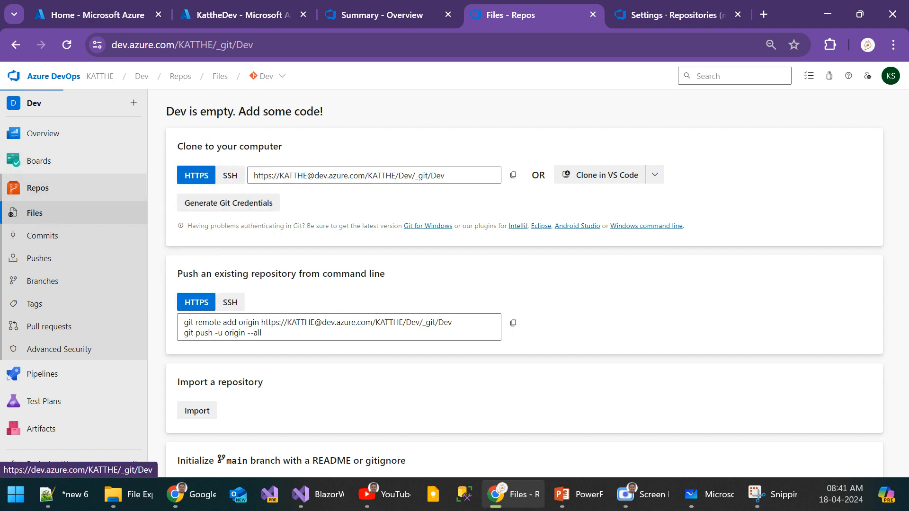
# Step: Open the BlazorWebAppAutoWasmRepo repository in the Dev project and look through its pushed files and BlazorWebAppAutoWasm folder
pyautogui.click(266, 77)
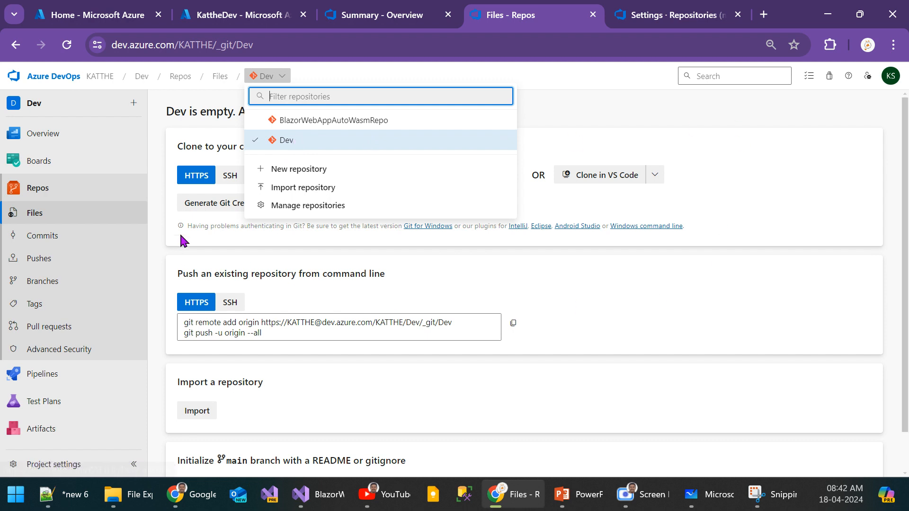
pyautogui.click(326, 124)
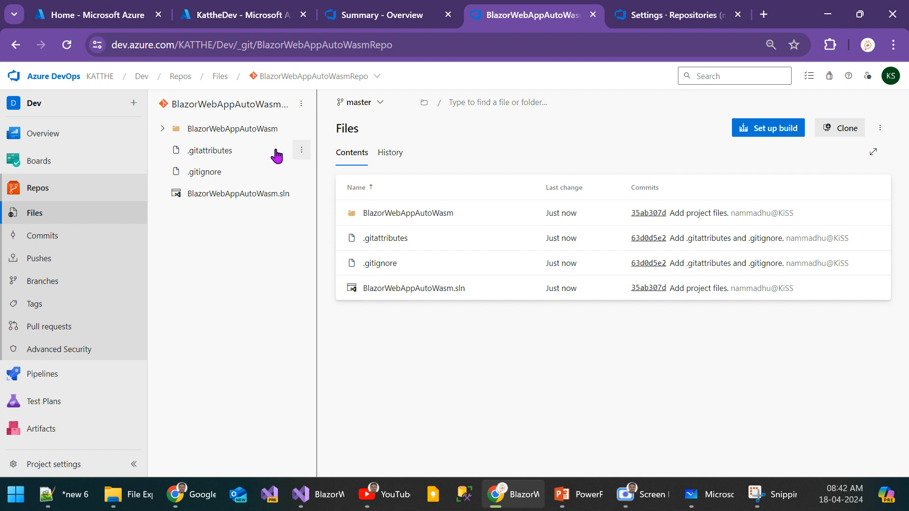
pyautogui.click(163, 129)
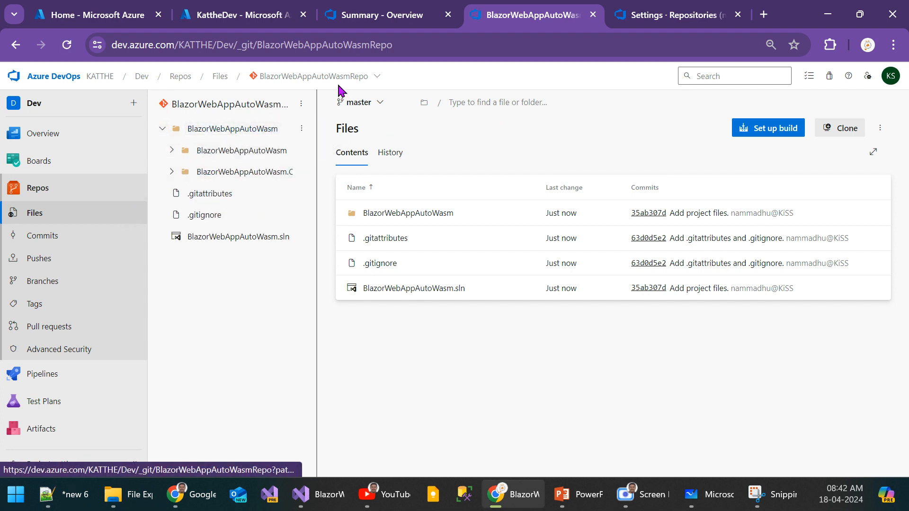
pyautogui.moveTo(135, 161)
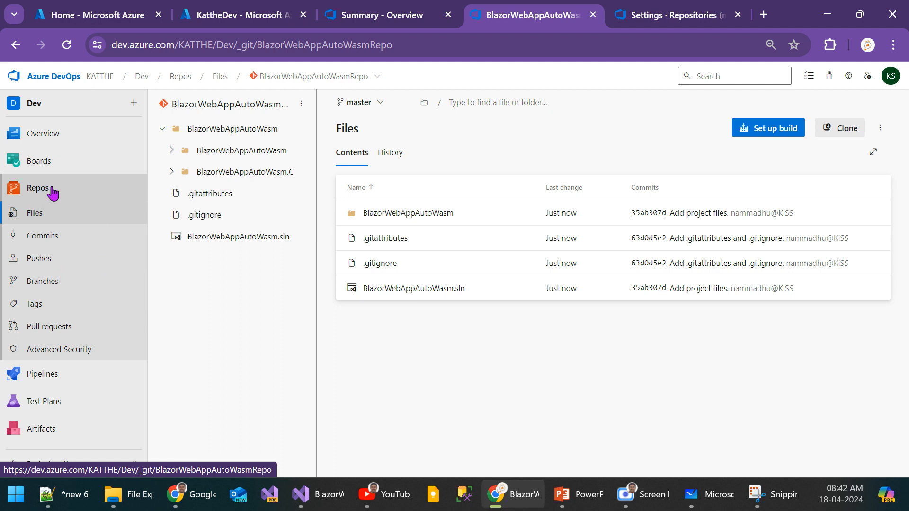
pyautogui.click(45, 217)
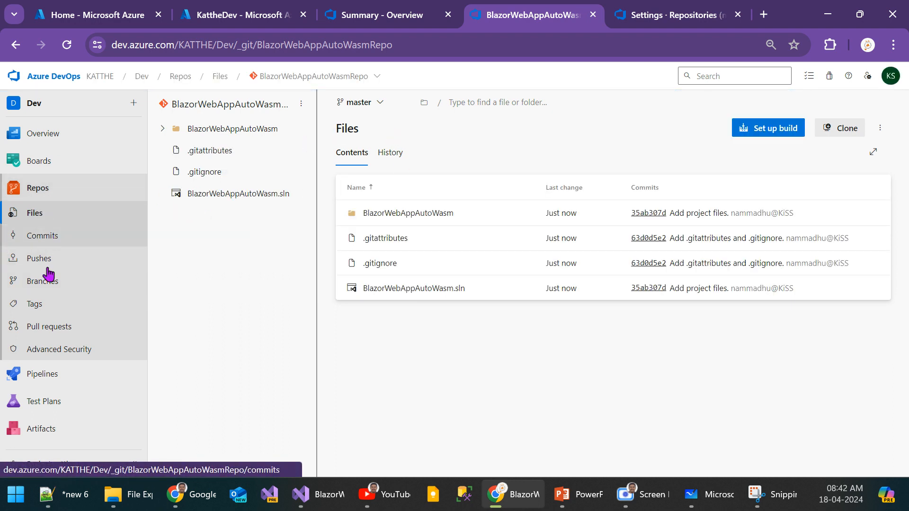
pyautogui.moveTo(55, 376)
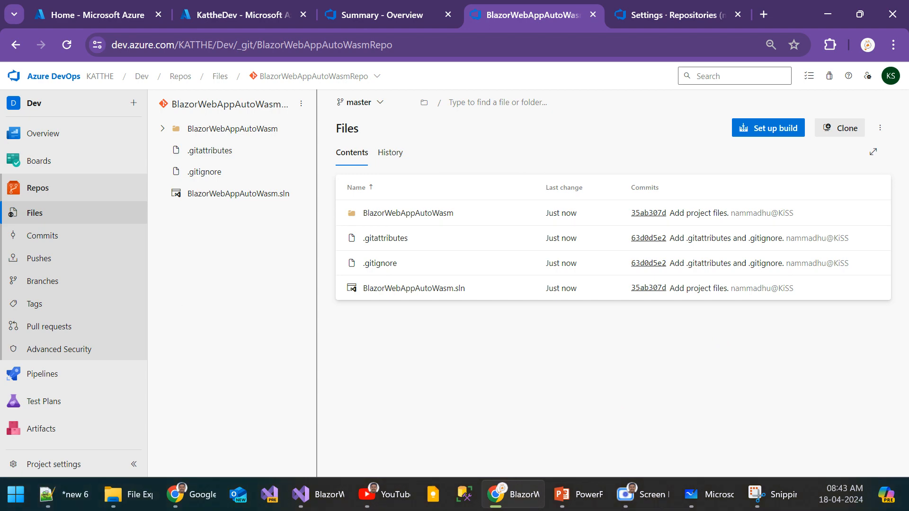
# Step: Switch to the Azure portal and start creating a Web App from the KattheDev subscription's resources
pyautogui.hotkey('alt', 'Tab')
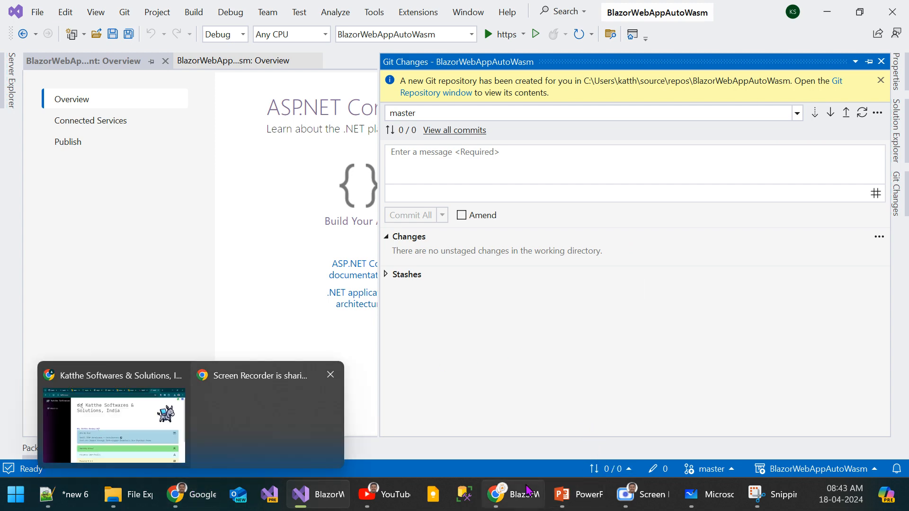
pyautogui.click(507, 431)
pyautogui.click(242, 15)
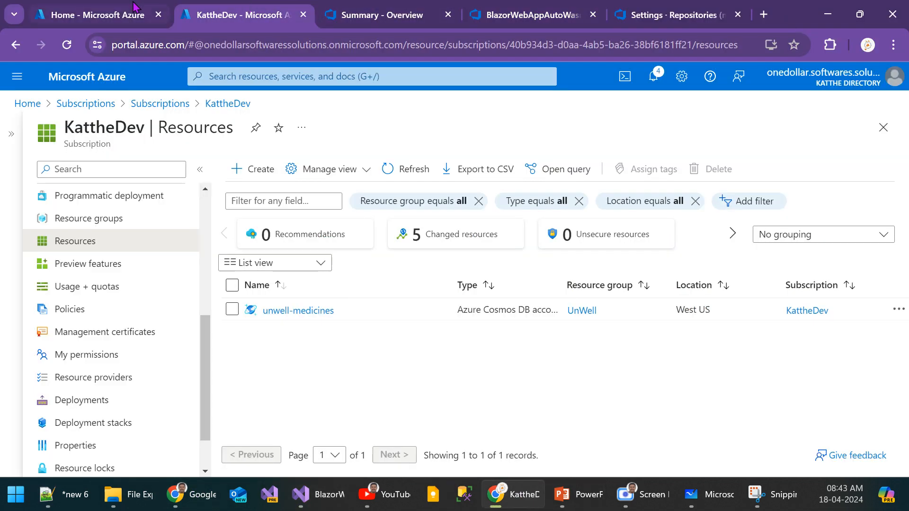
pyautogui.click(99, 15)
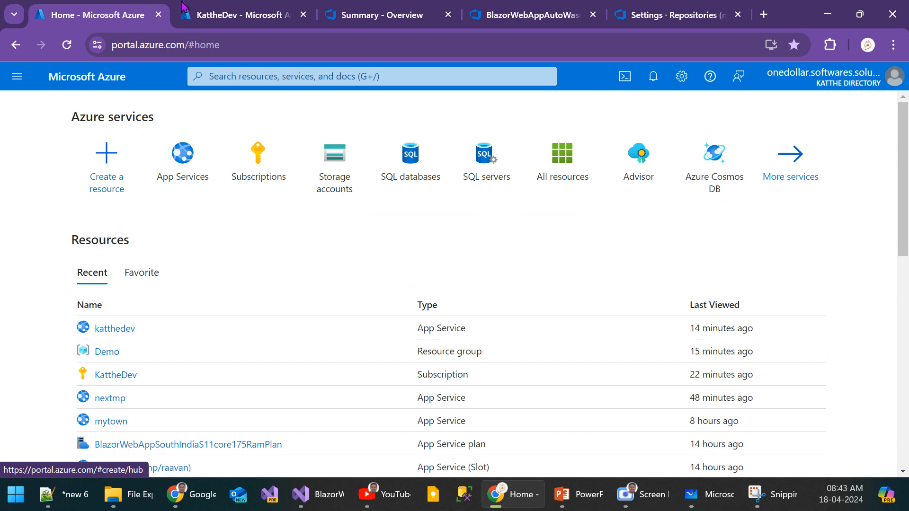
pyautogui.click(250, 7)
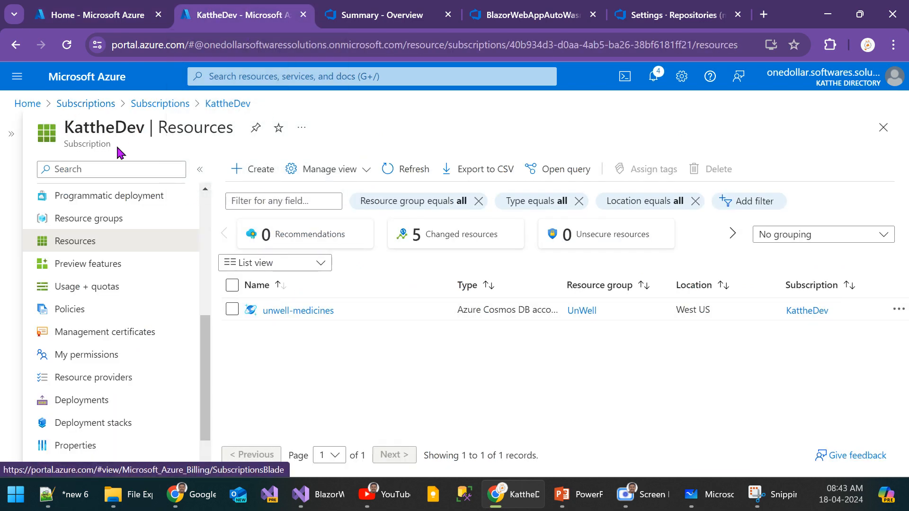
pyautogui.click(265, 171)
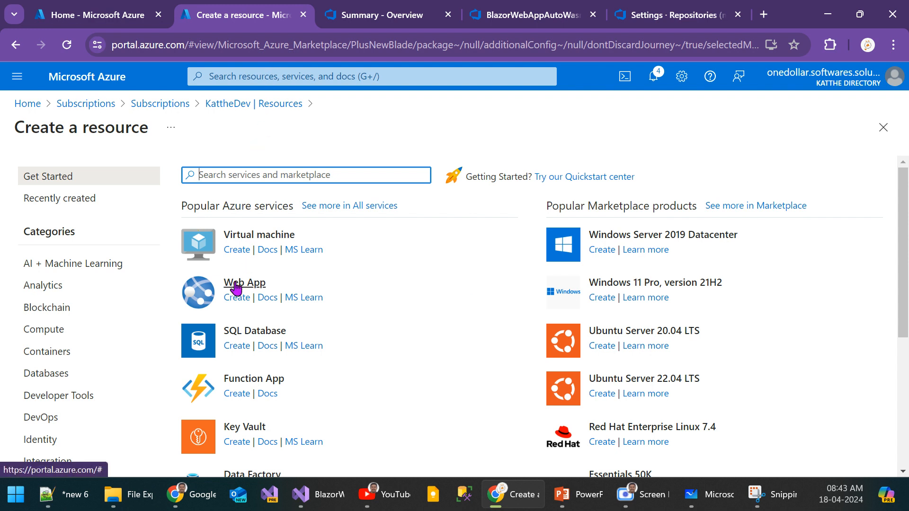
pyautogui.click(239, 298)
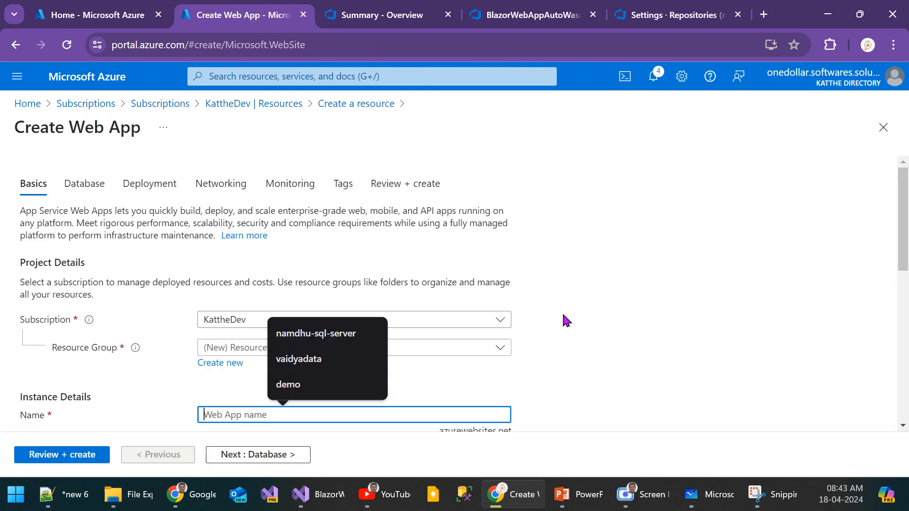
# Step: Assign the new web app to the existing Demo resource group
pyautogui.click(562, 315)
pyautogui.click(500, 350)
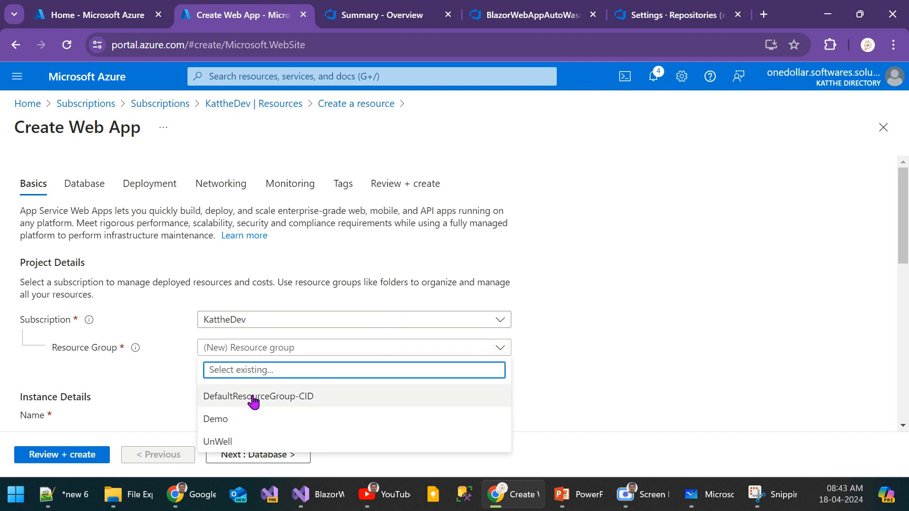
pyautogui.click(682, 349)
pyautogui.scroll(-3, 681, 349)
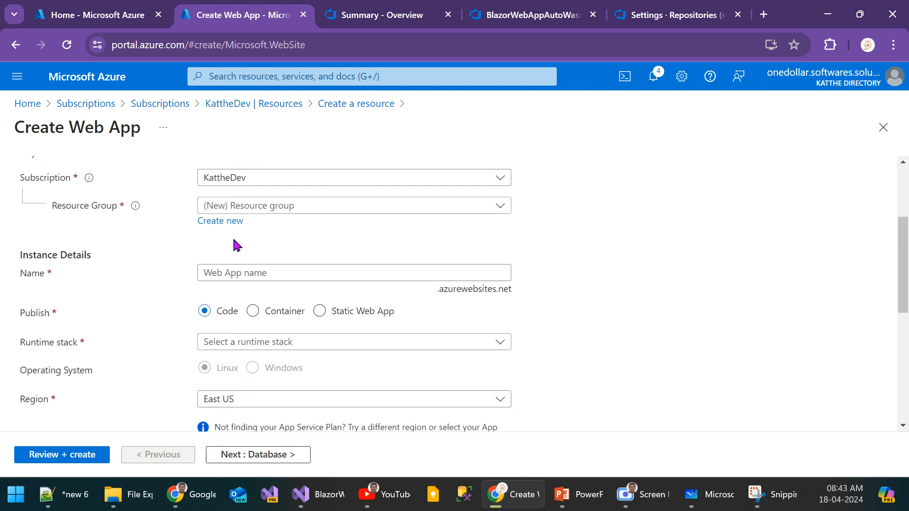
pyautogui.click(306, 213)
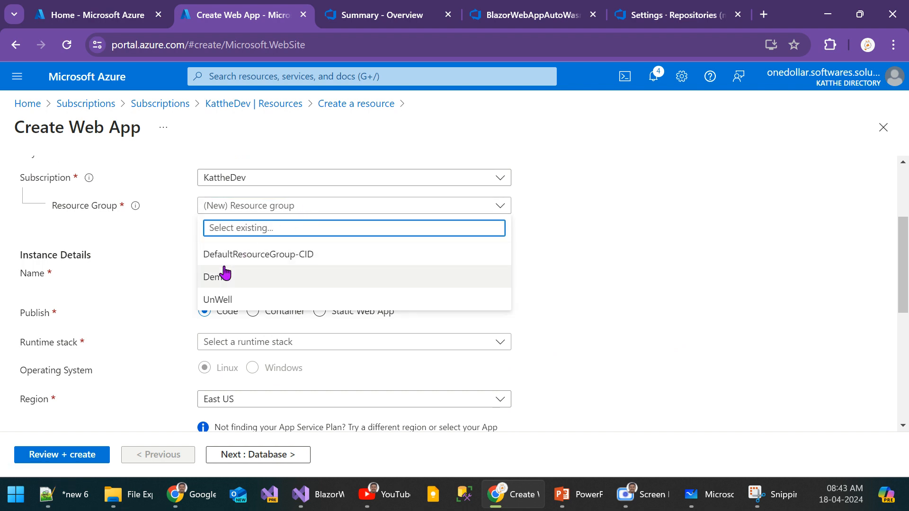
pyautogui.click(221, 277)
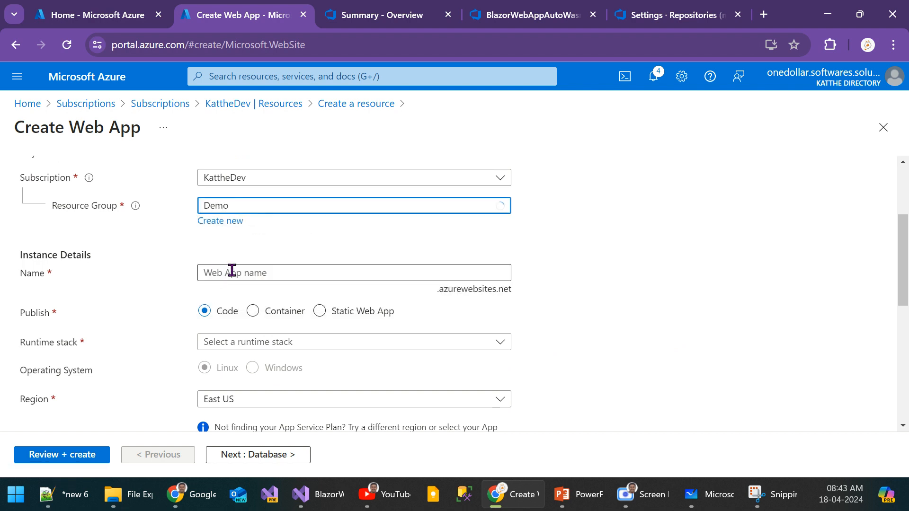
# Step: Try demo and blazordemo as the web app's name
pyautogui.click(305, 273)
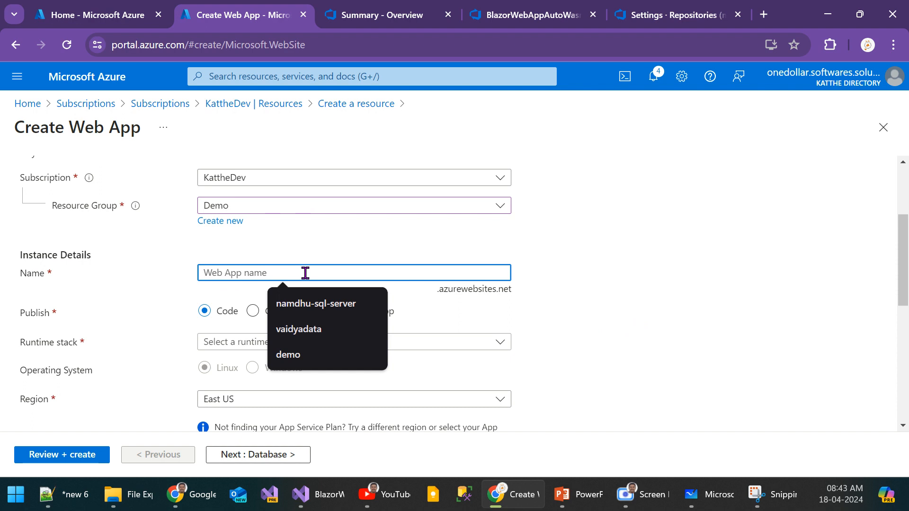
pyautogui.write('demo')
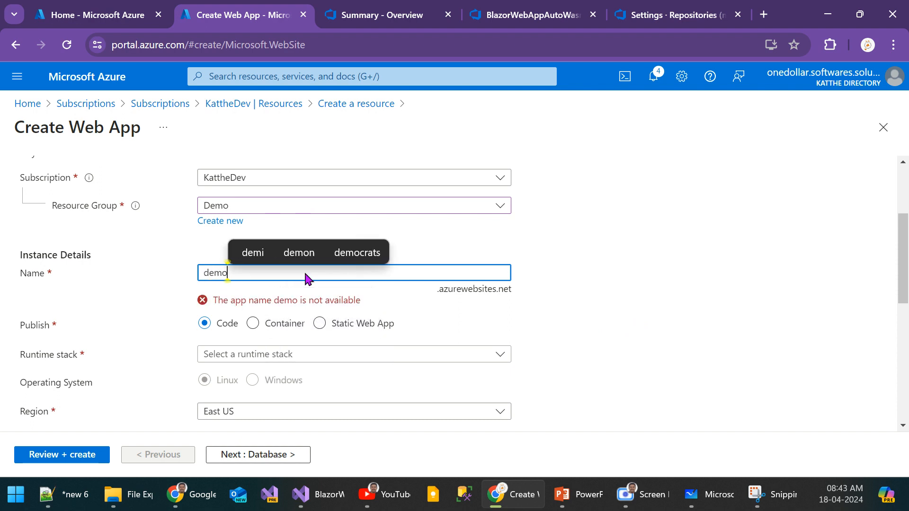
pyautogui.hotkey('ctrl', 'a')
pyautogui.write('blazor')
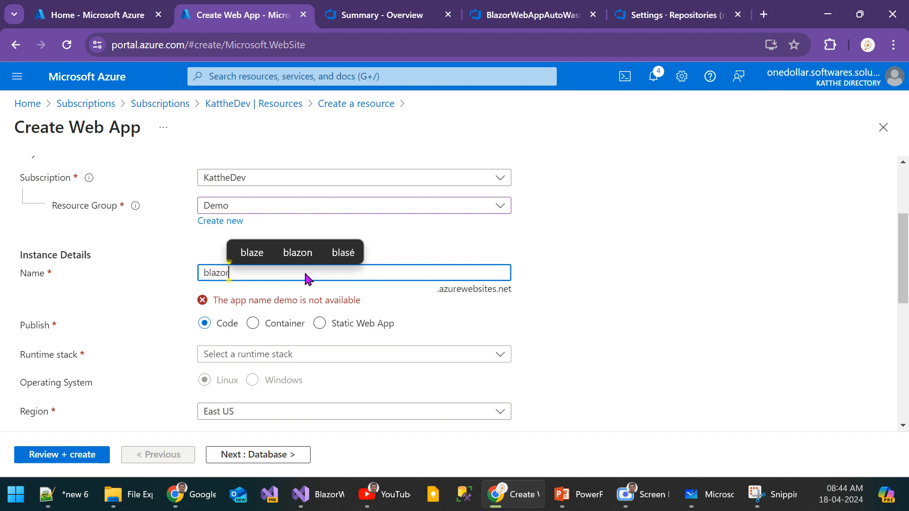
pyautogui.write('demo')
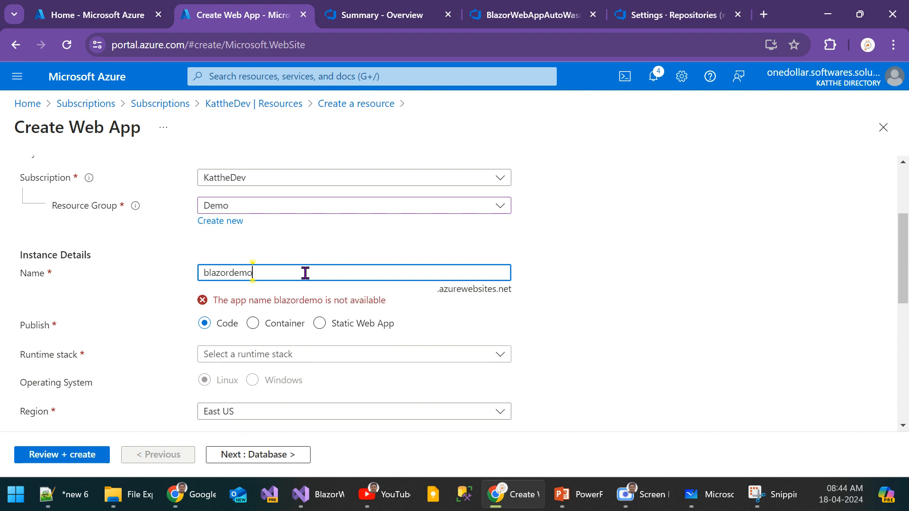
# Step: Try the names blazor, blazor.in and blazorin, and settle on blazorindemo as the web app's name
pyautogui.hotkey('ctrl', 'a')
pyautogui.write('blazi')
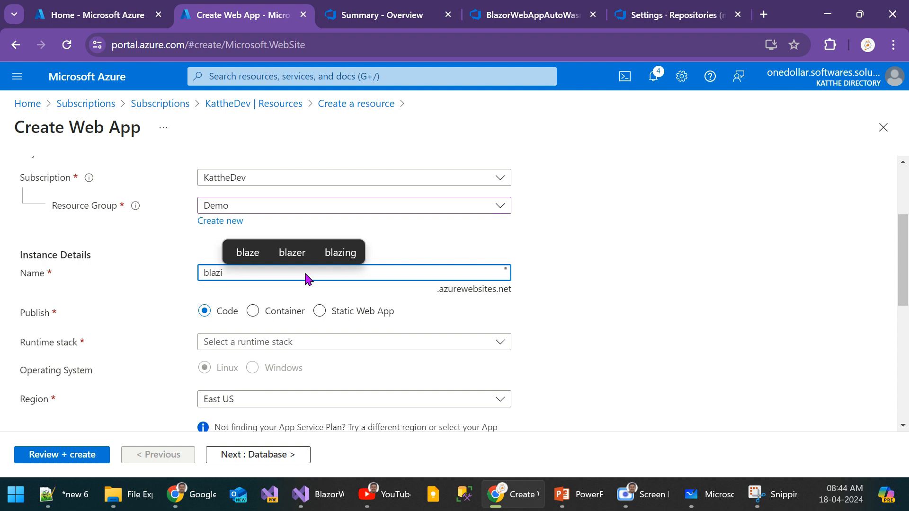
pyautogui.press('BackSpace')
pyautogui.write('or')
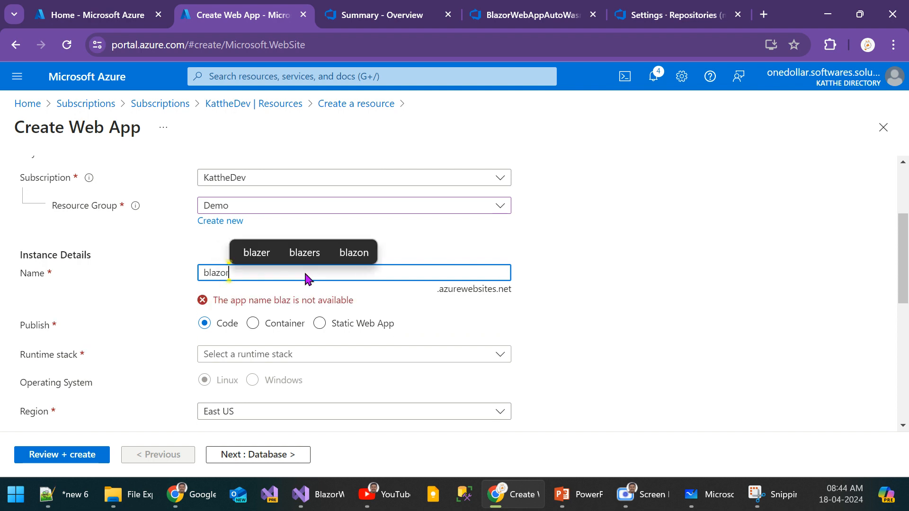
pyautogui.write('.in')
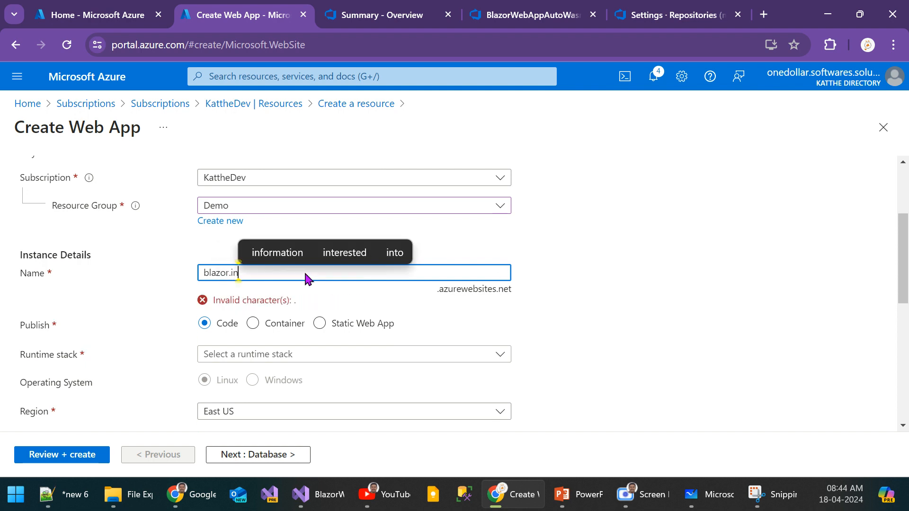
pyautogui.press('BackSpace')
pyautogui.press('BackSpace')
pyautogui.press('BackSpace')
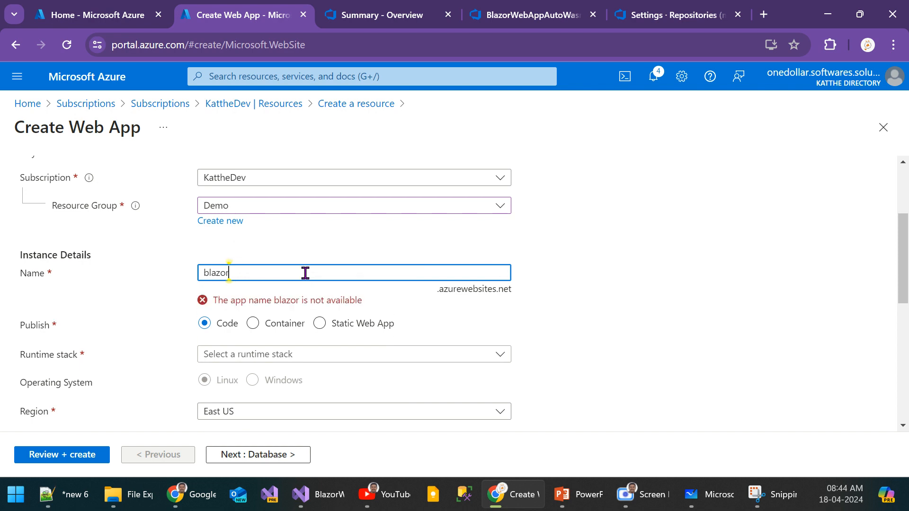
pyautogui.write('in')
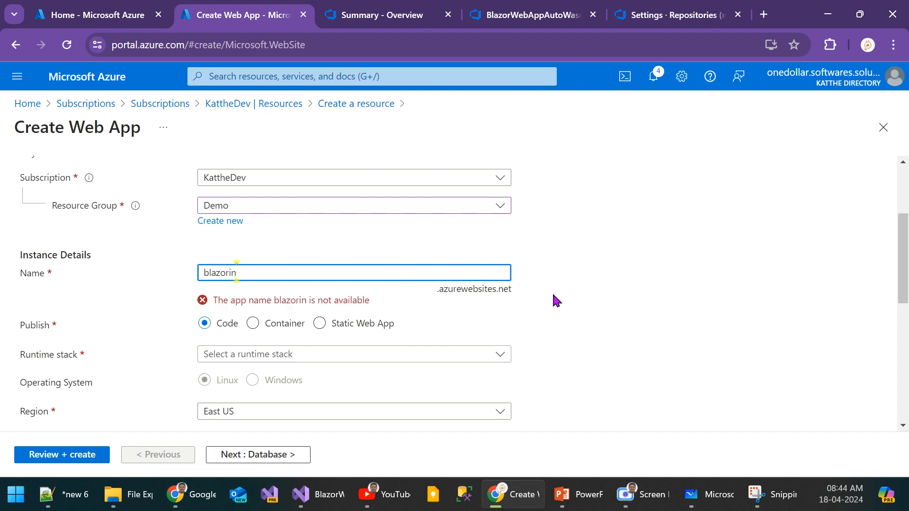
pyautogui.write('demo')
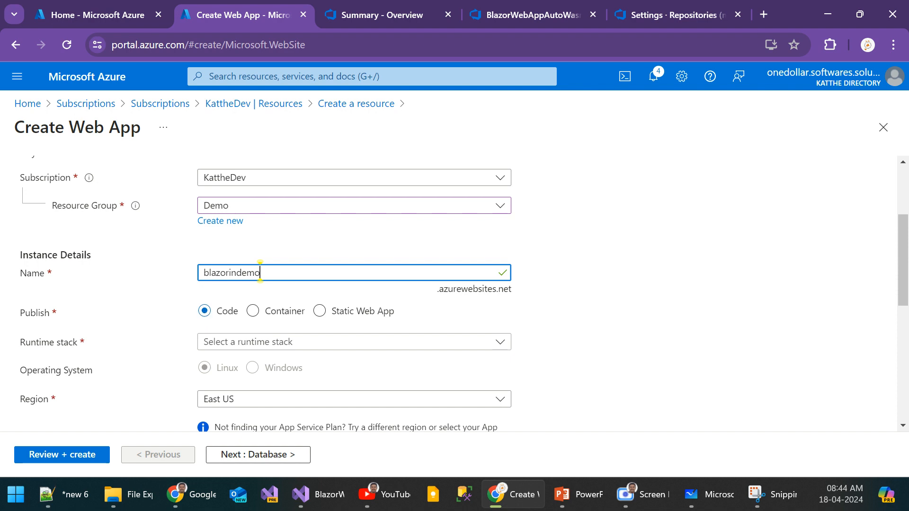
# Step: Check the Covering slide in PowerPoint, return to Chrome and set the web app's runtime stack to .NET 8 (LTS)
pyautogui.hotkey('alt', 'Tab')
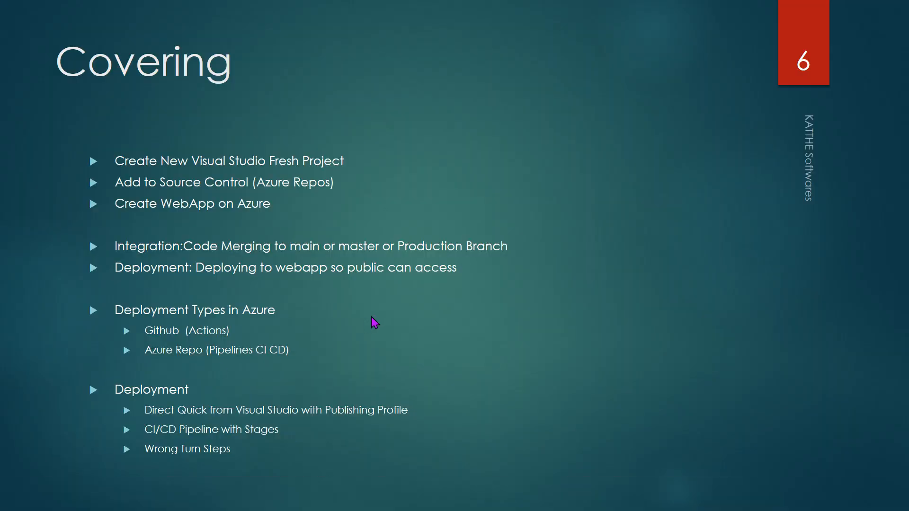
pyautogui.hotkey('alt', 'Tab')
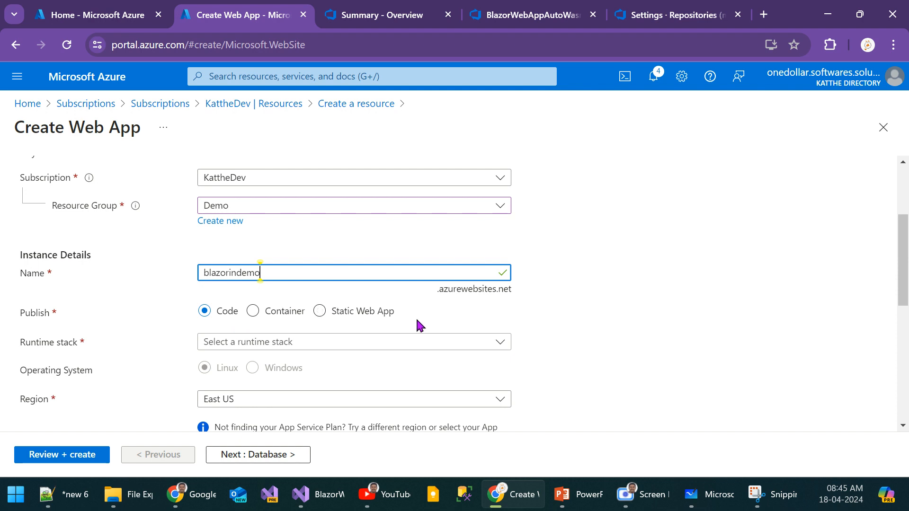
pyautogui.click(316, 342)
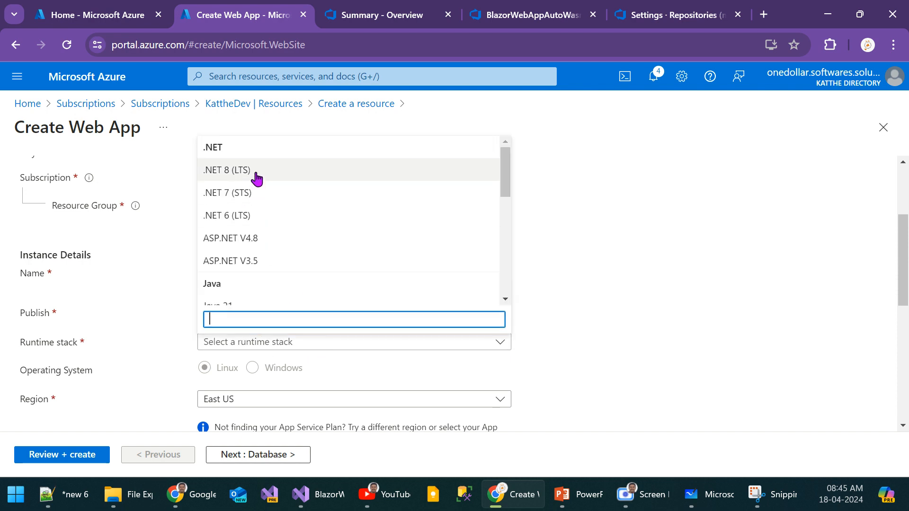
pyautogui.click(264, 172)
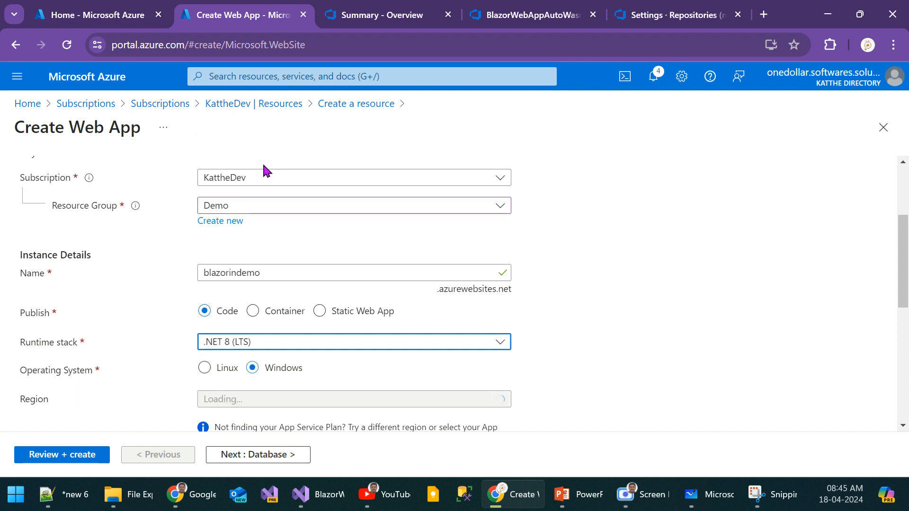
pyautogui.click(272, 353)
pyautogui.scroll(-4, 258, 235)
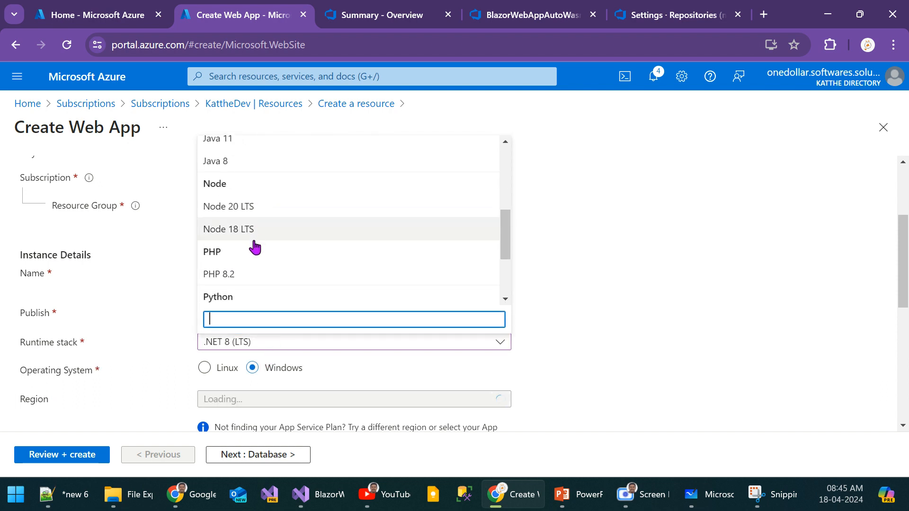
pyautogui.scroll(5, 256, 245)
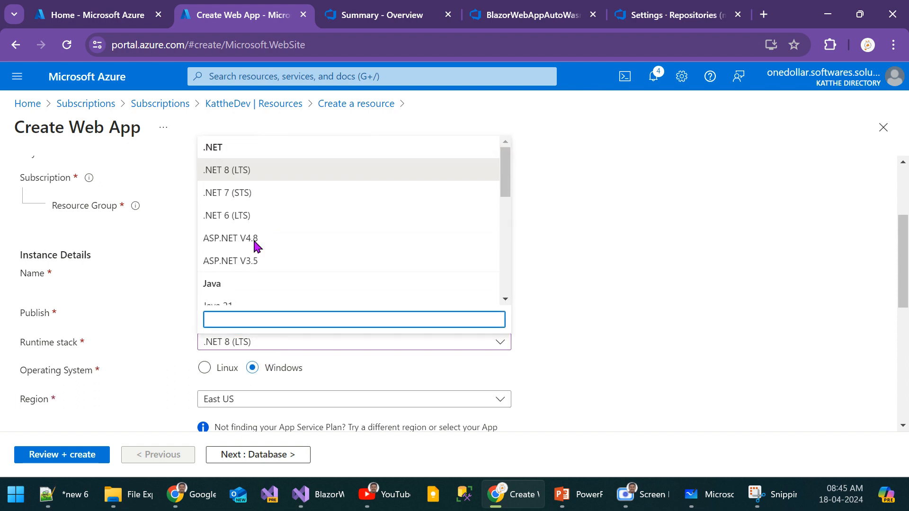
pyautogui.click(700, 310)
# Step: Set the web app's region to Central India
pyautogui.scroll(-2, 430, 342)
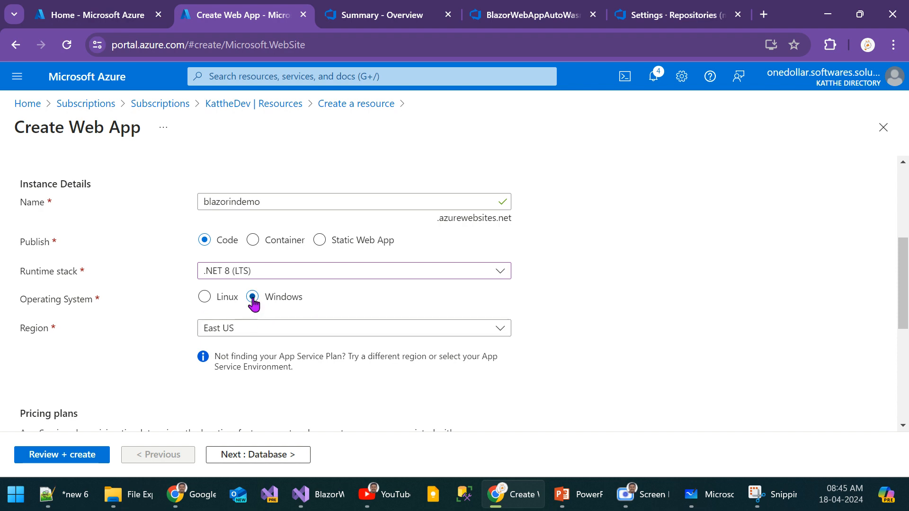
pyautogui.click(278, 333)
pyautogui.write('indi')
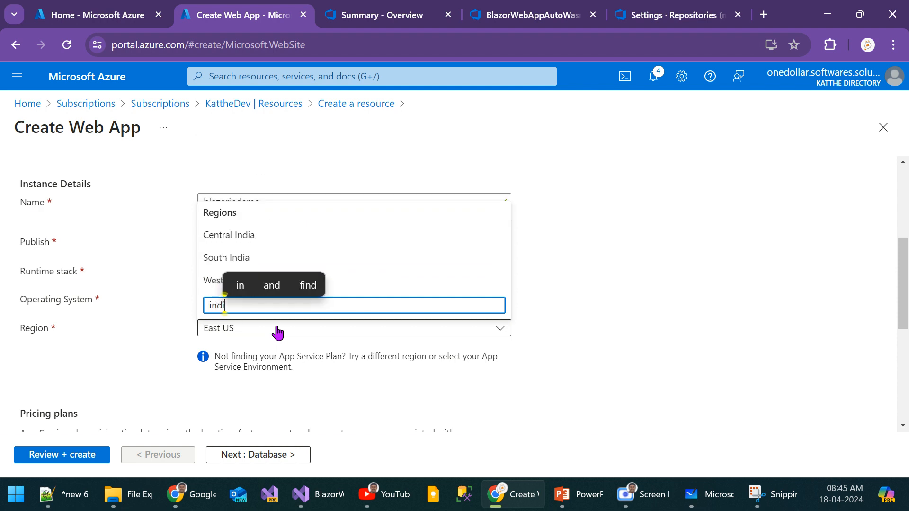
pyautogui.write('aq')
pyautogui.press('BackSpace')
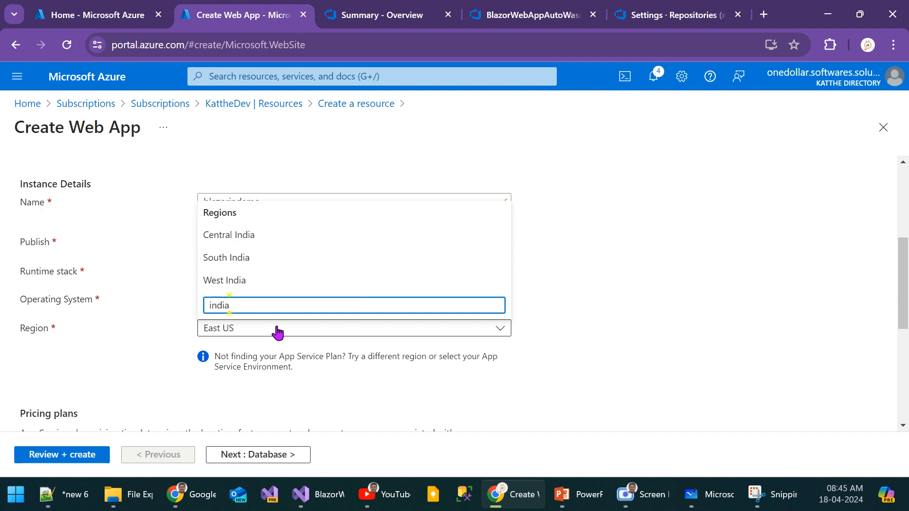
pyautogui.click(271, 236)
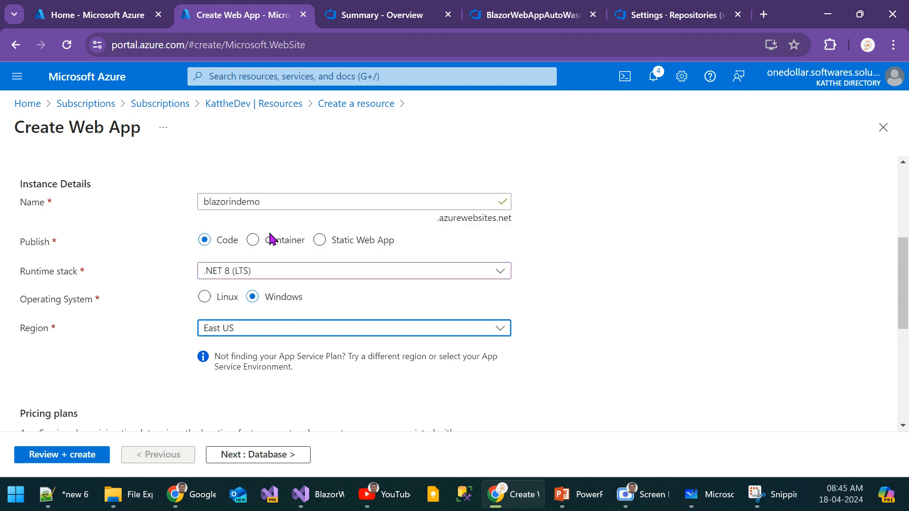
# Step: Set the App Service pricing plan to Premium V3 P0V3, leaving zone redundancy disabled
pyautogui.scroll(-4, 639, 294)
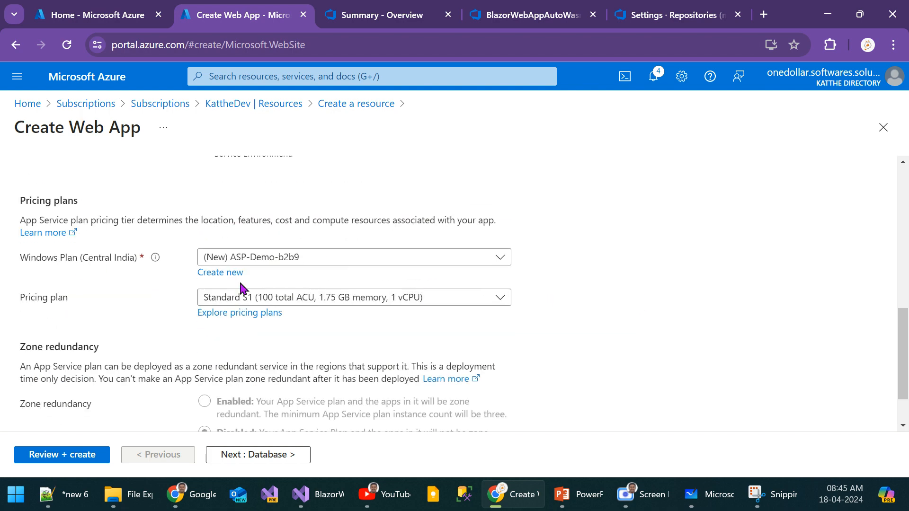
pyautogui.click(498, 297)
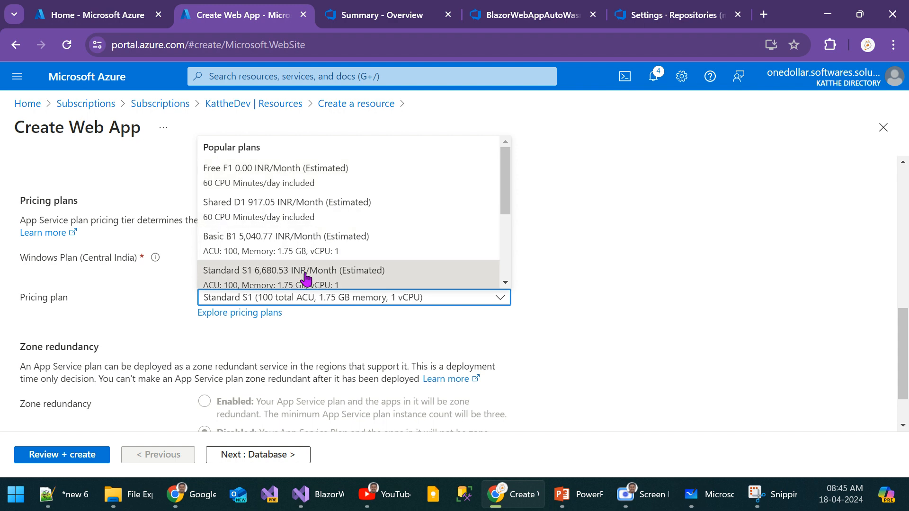
pyautogui.scroll(-2, 392, 230)
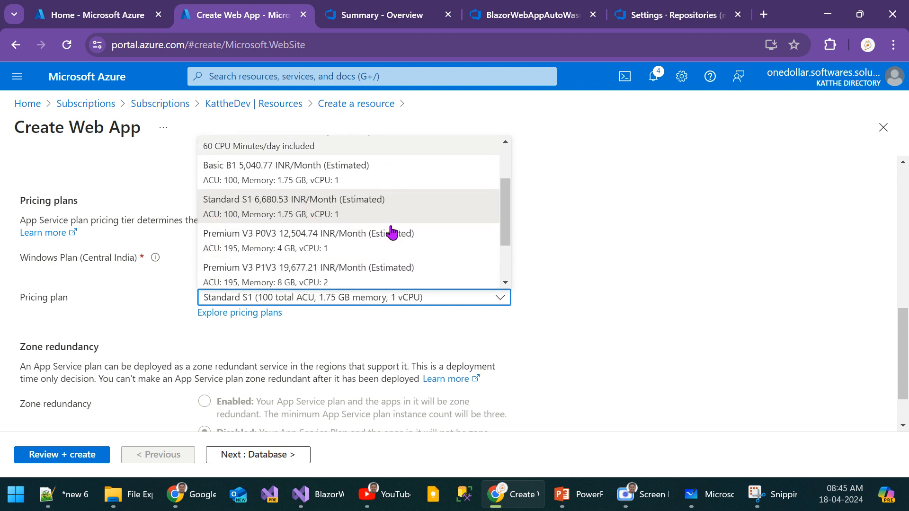
pyautogui.click(346, 246)
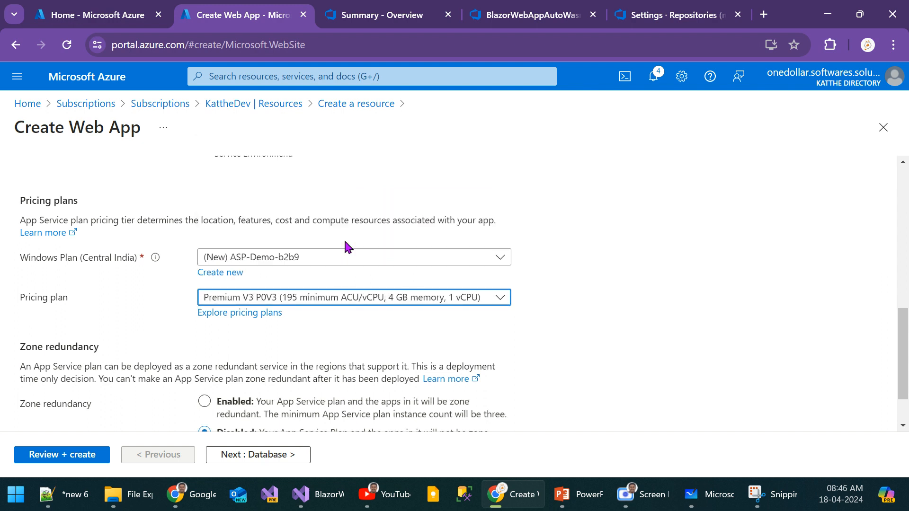
pyautogui.scroll(-1, 667, 312)
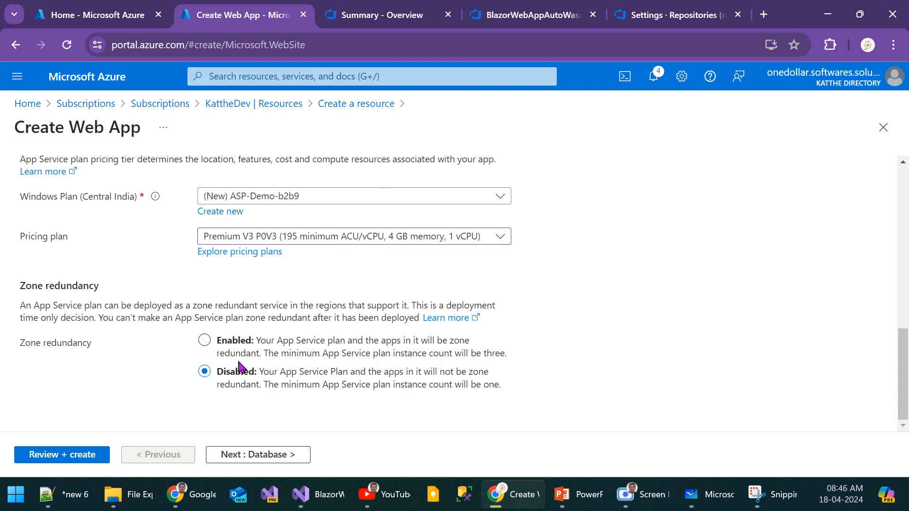
# Step: Continue past the database settings to the deployment settings, check the Covering slide in PowerPoint and return to Chrome
pyautogui.moveTo(297, 490)
pyautogui.click(269, 455)
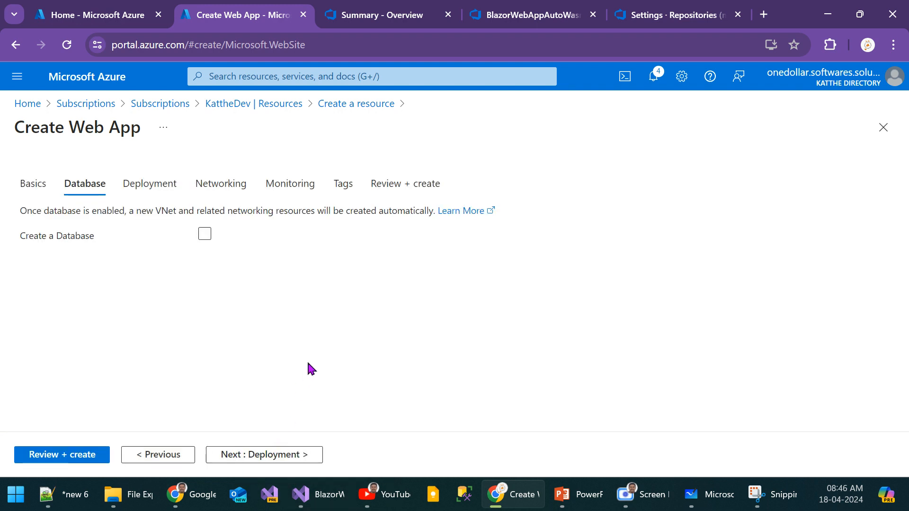
pyautogui.click(254, 457)
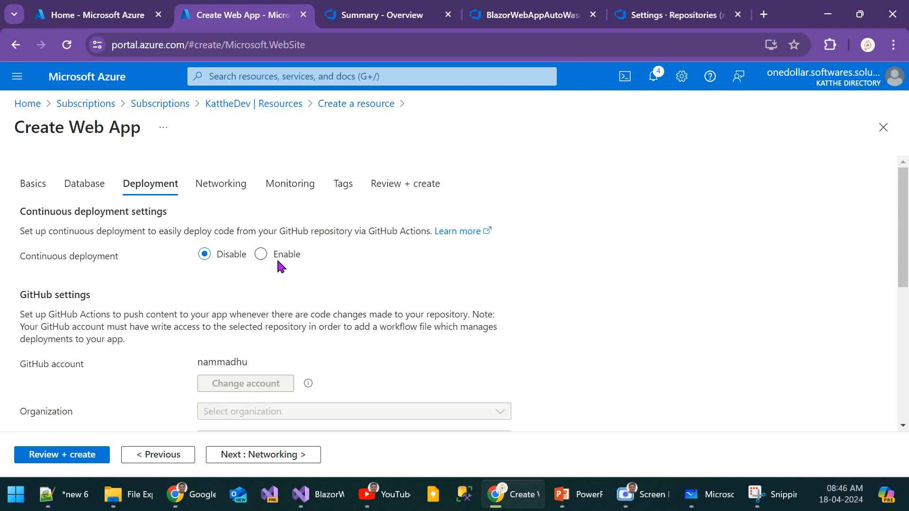
pyautogui.hotkey('alt', 'Tab')
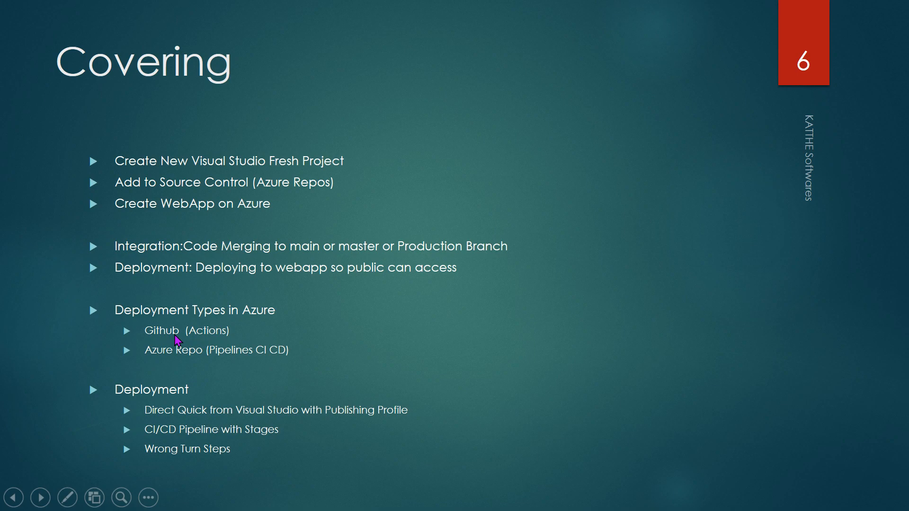
pyautogui.hotkey('alt', 'Tab')
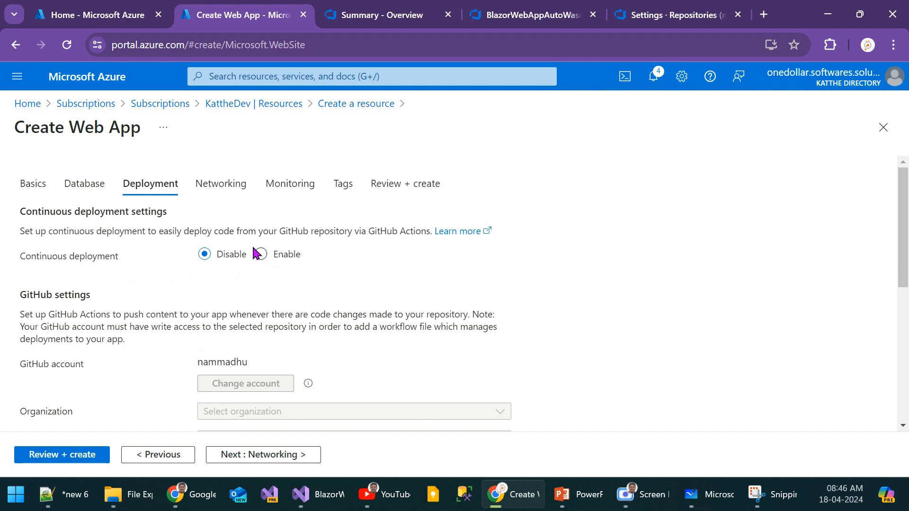
# Step: Try enabling continuous deployment, look through the GitHub organization, repository and branch options, and set it back to Disable
pyautogui.click(261, 255)
pyautogui.scroll(-2, 204, 340)
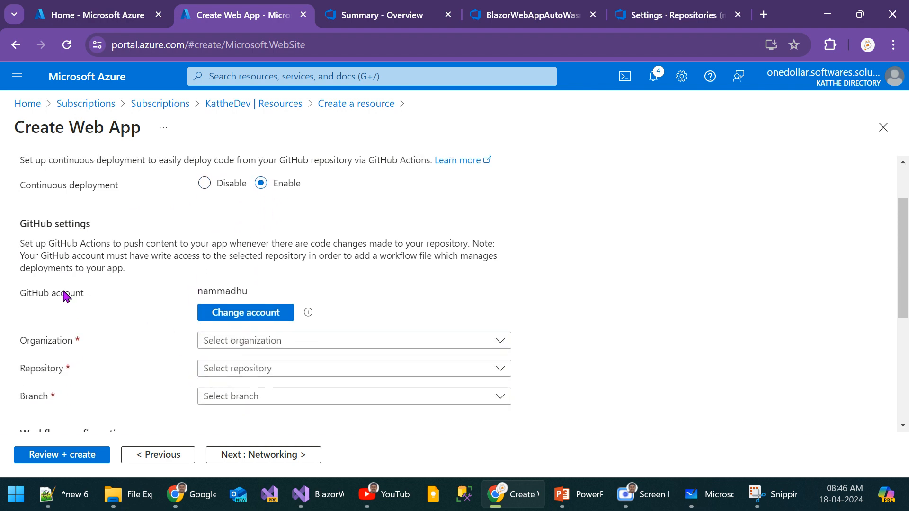
pyautogui.click(236, 344)
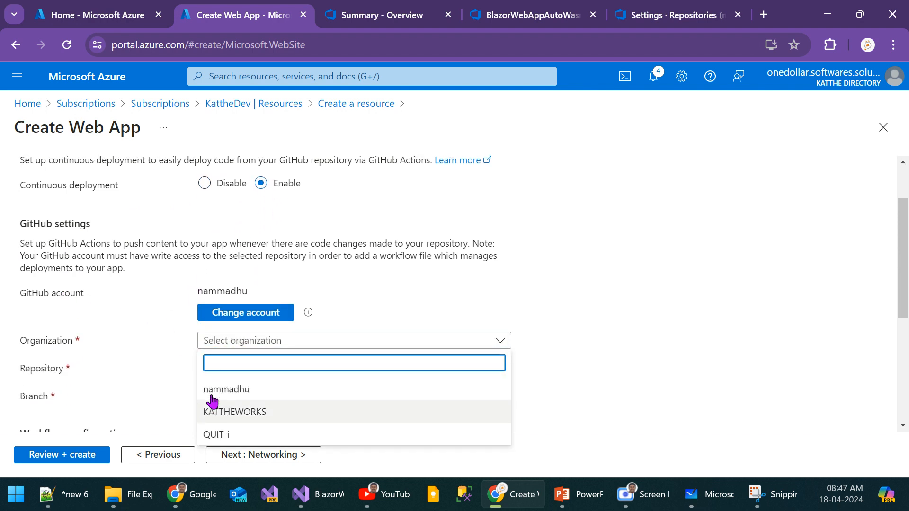
pyautogui.click(506, 256)
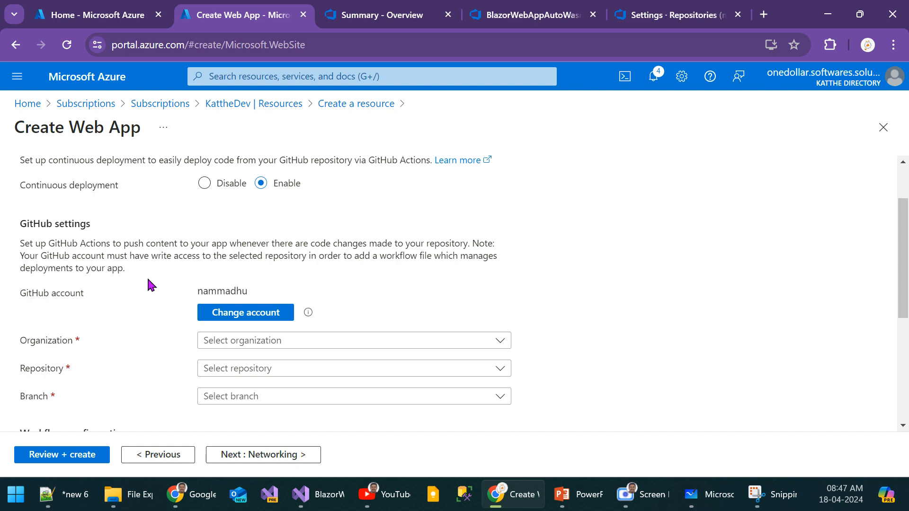
pyautogui.scroll(-3, 404, 246)
pyautogui.scroll(2, 404, 247)
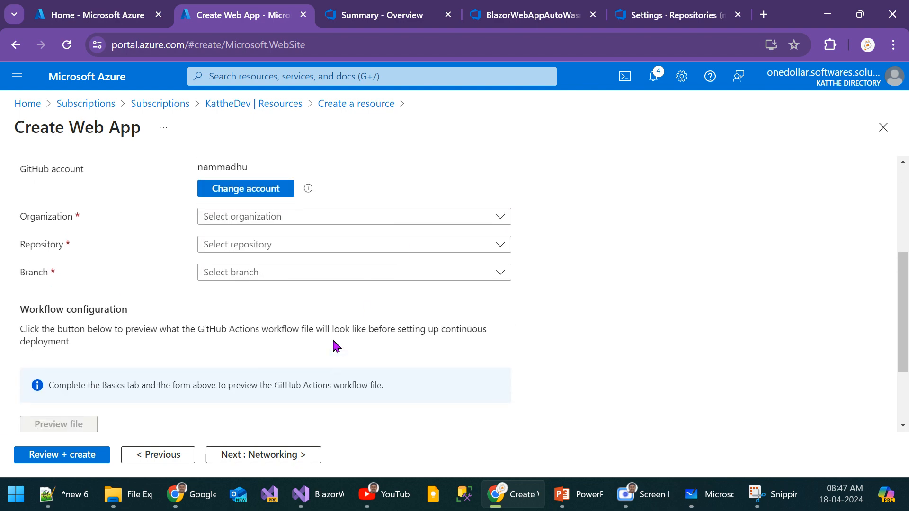
pyautogui.scroll(3, 284, 284)
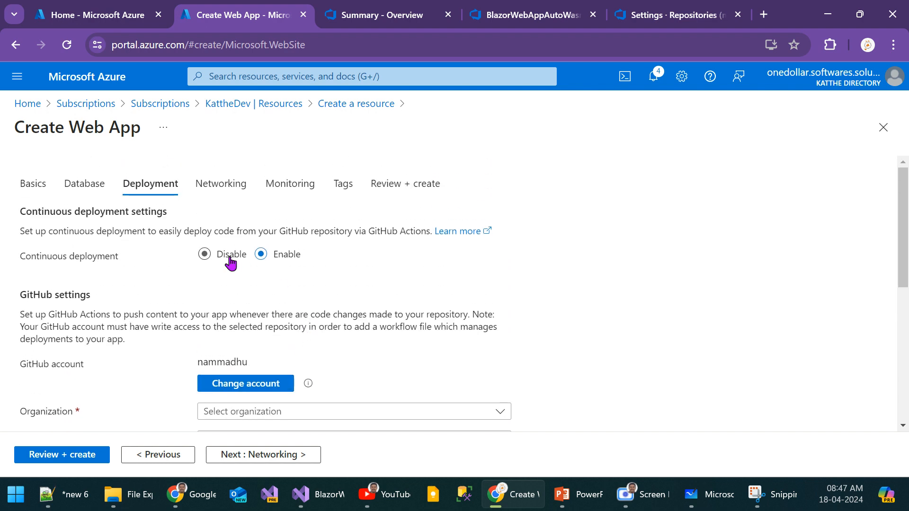
pyautogui.click(202, 256)
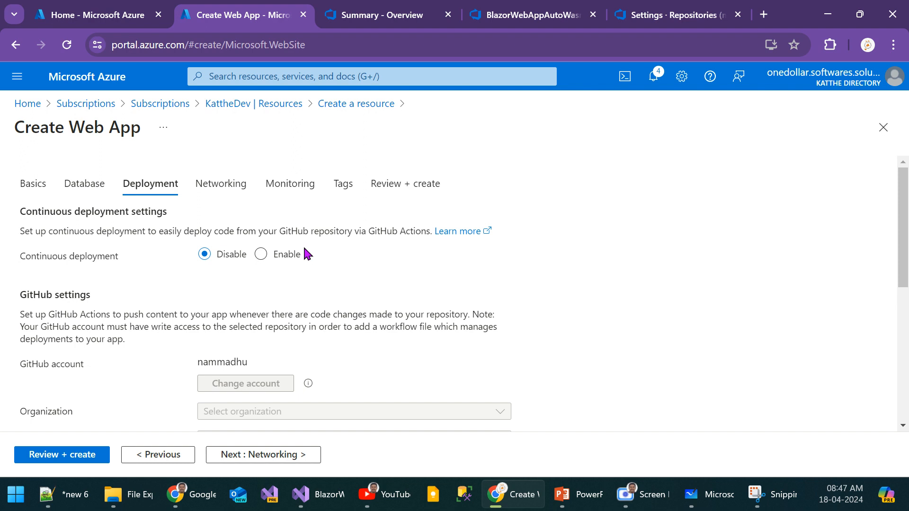
# Step: Review the deployment settings and enable basic authentication for deploying code to the web app
pyautogui.scroll(-2, 310, 270)
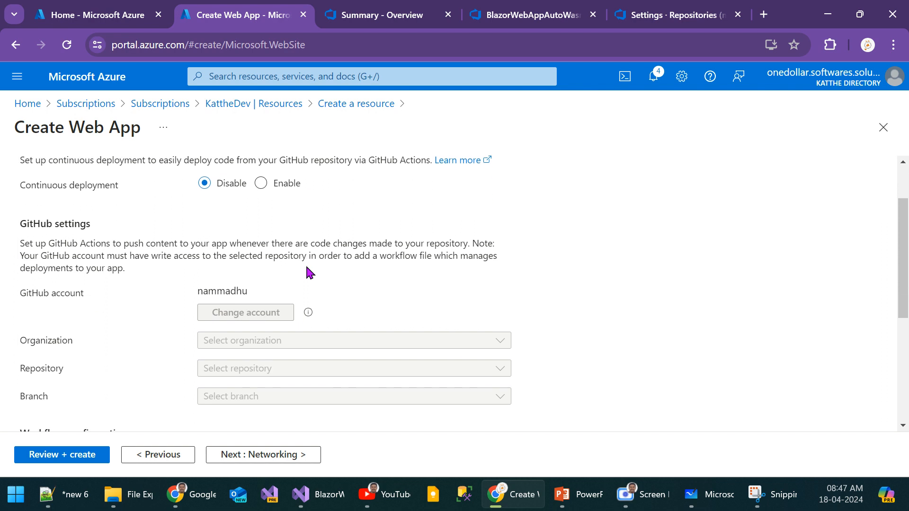
pyautogui.scroll(-3, 309, 274)
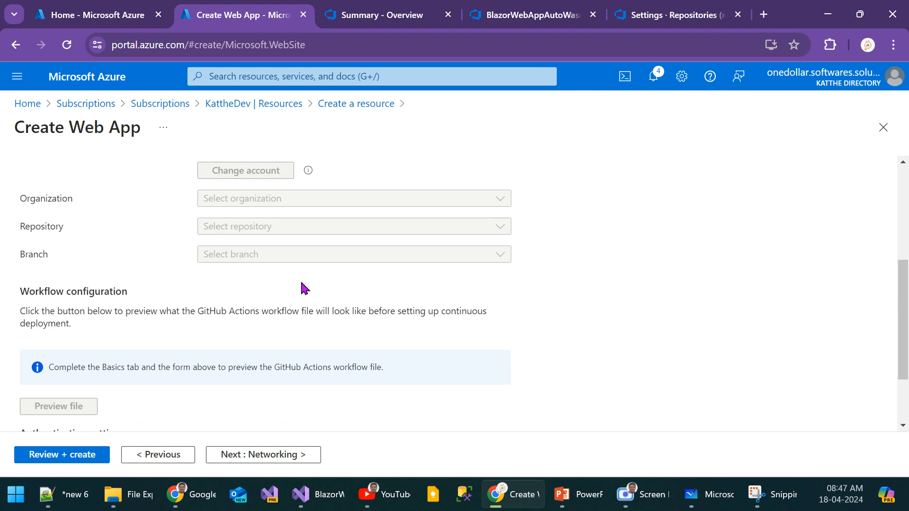
pyautogui.scroll(4, 302, 287)
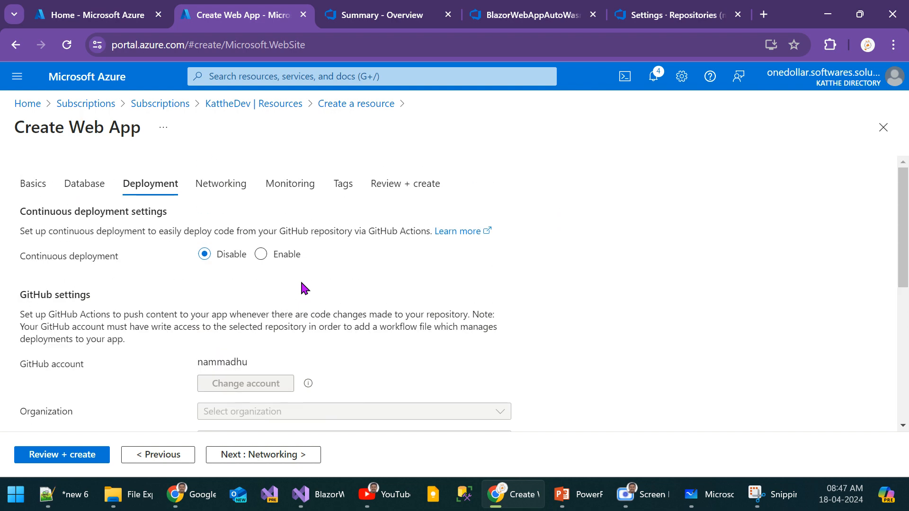
pyautogui.scroll(-4, 285, 316)
pyautogui.scroll(-1, 285, 317)
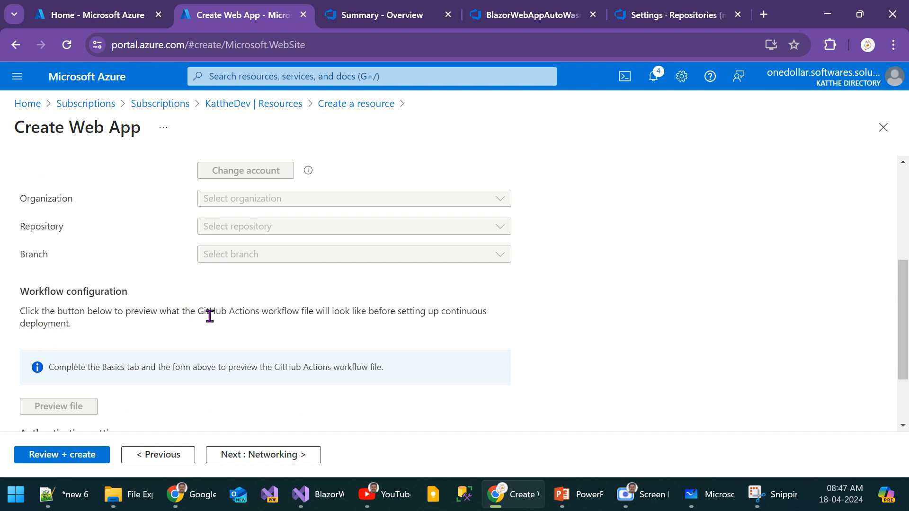
pyautogui.scroll(-2, 227, 310)
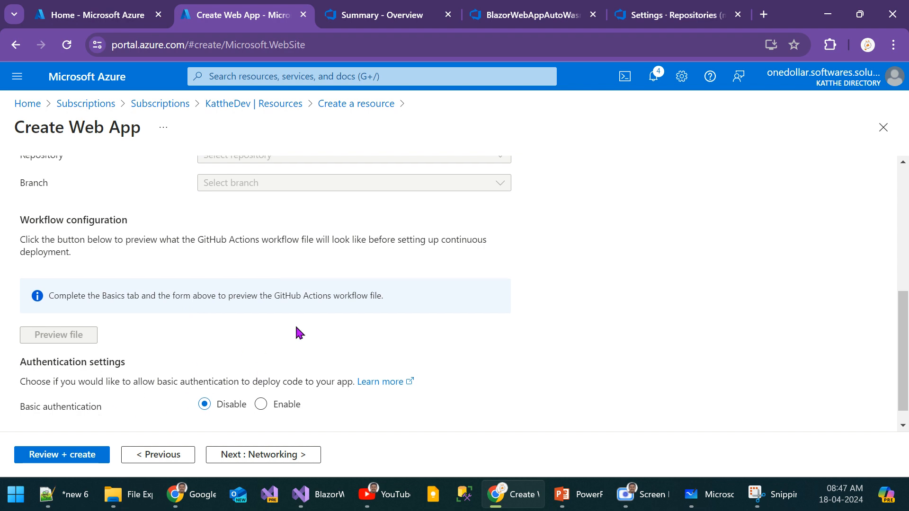
pyautogui.scroll(-1, 291, 339)
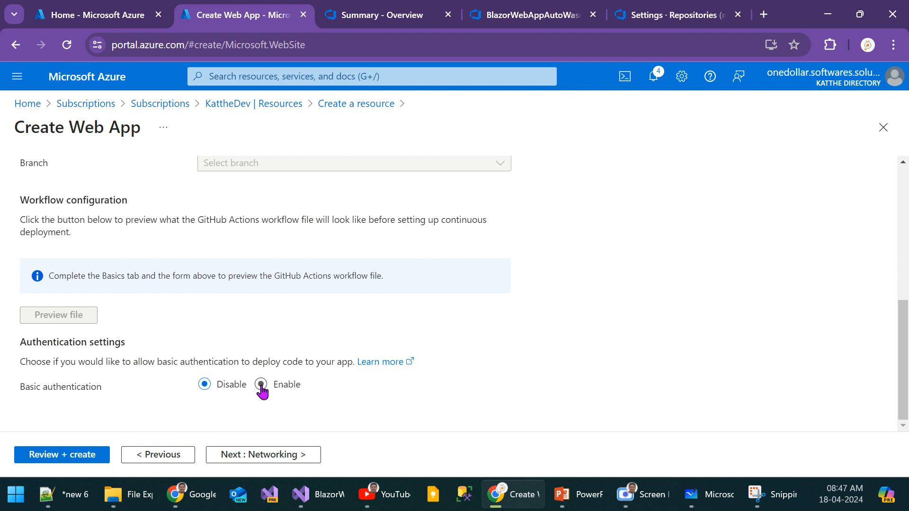
pyautogui.click(261, 385)
# Step: Continue to the networking settings, try turning network injection on, and set it back to Off
pyautogui.click(256, 456)
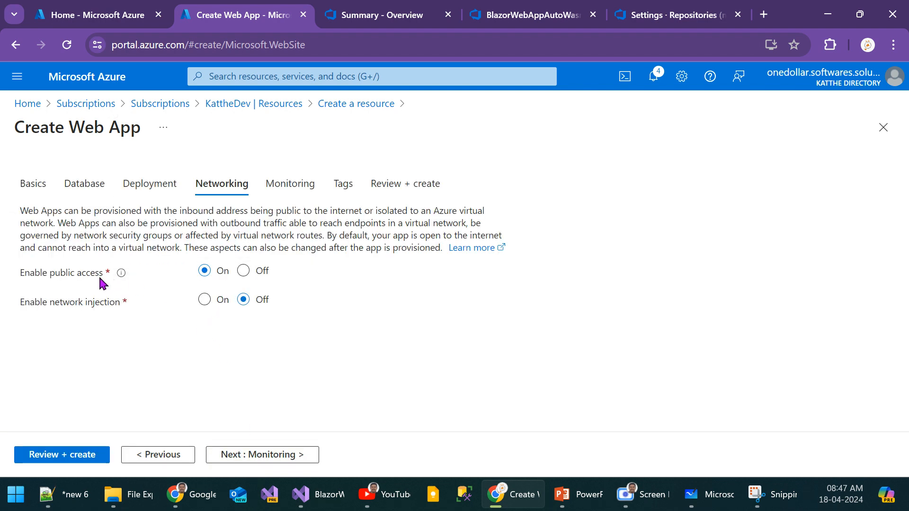
pyautogui.click(204, 300)
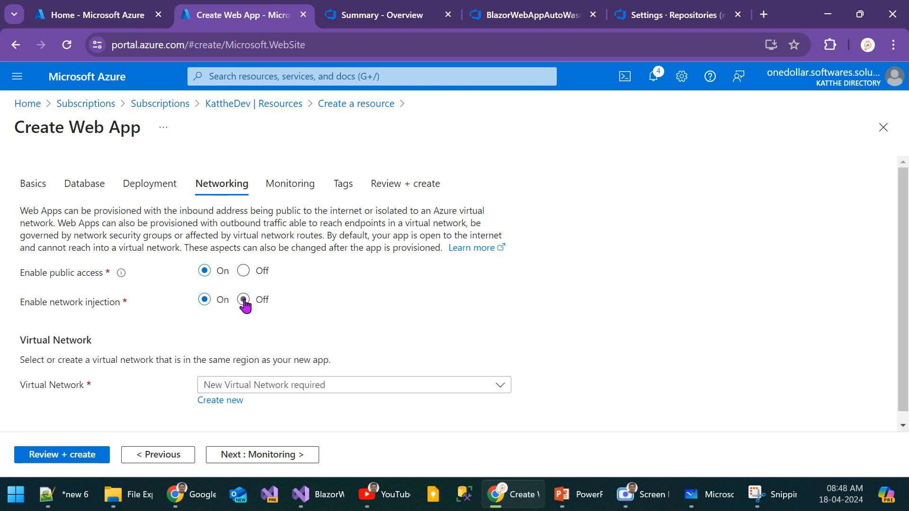
pyautogui.click(243, 301)
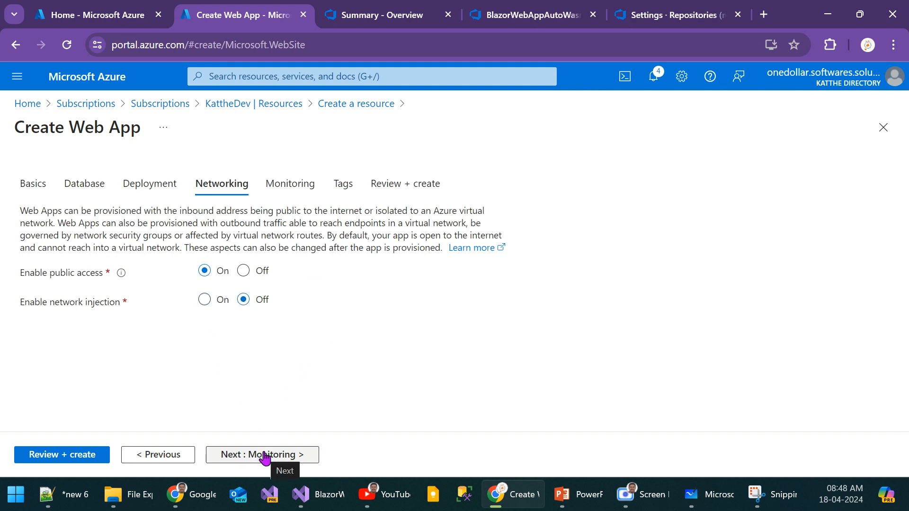
# Step: Keep the default monitoring and tag settings, review the configuration summary and create the web app
pyautogui.click(265, 457)
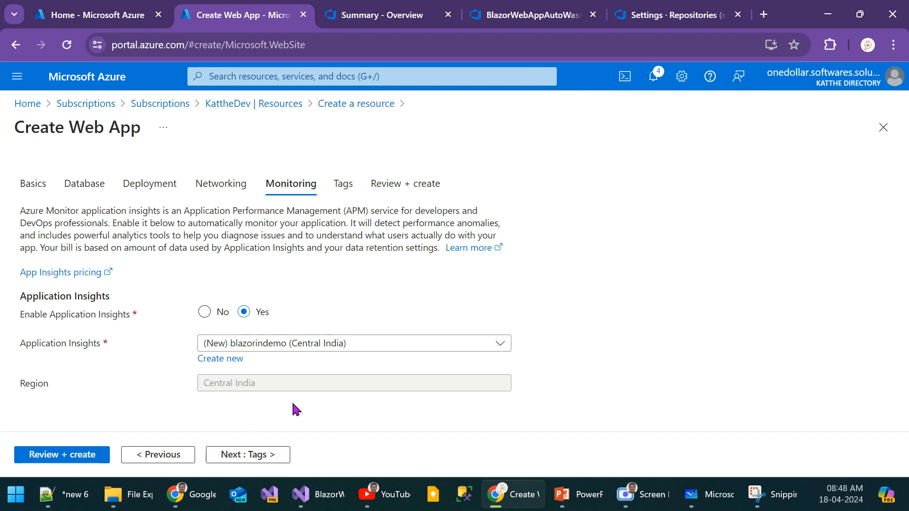
pyautogui.click(258, 457)
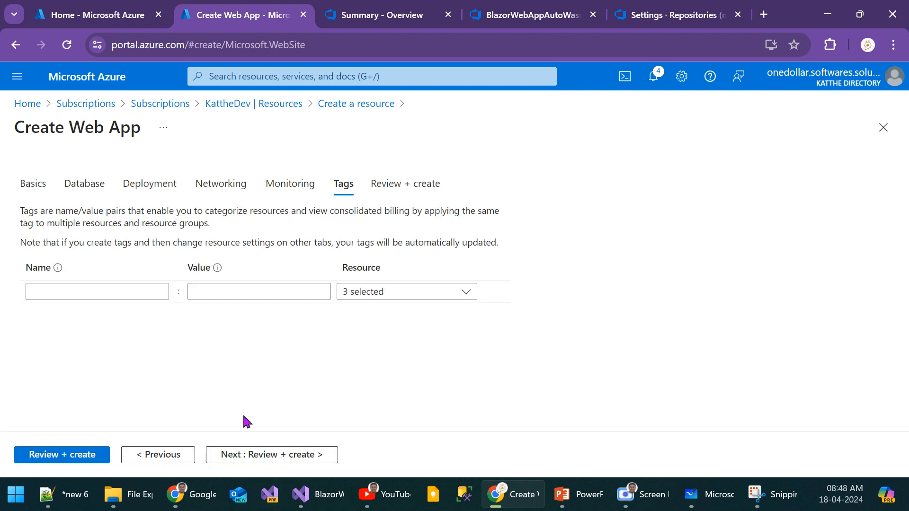
pyautogui.click(289, 462)
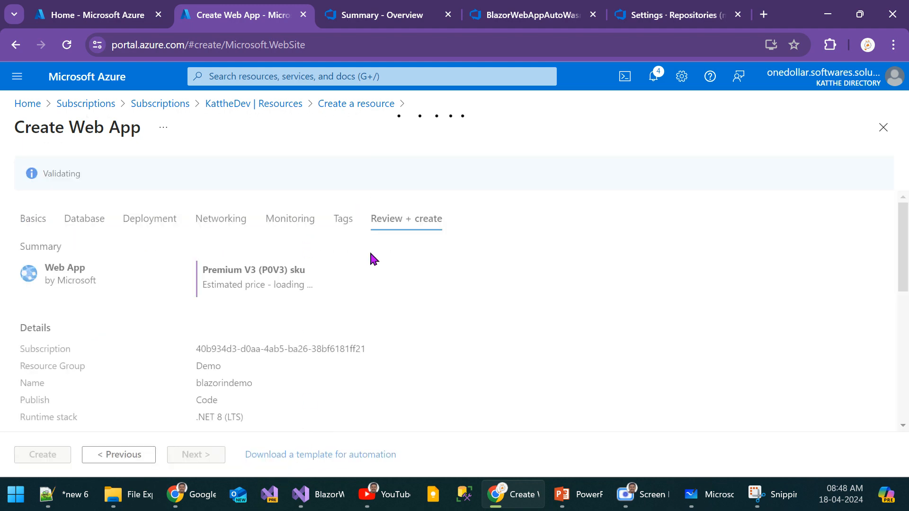
pyautogui.scroll(-5, 600, 341)
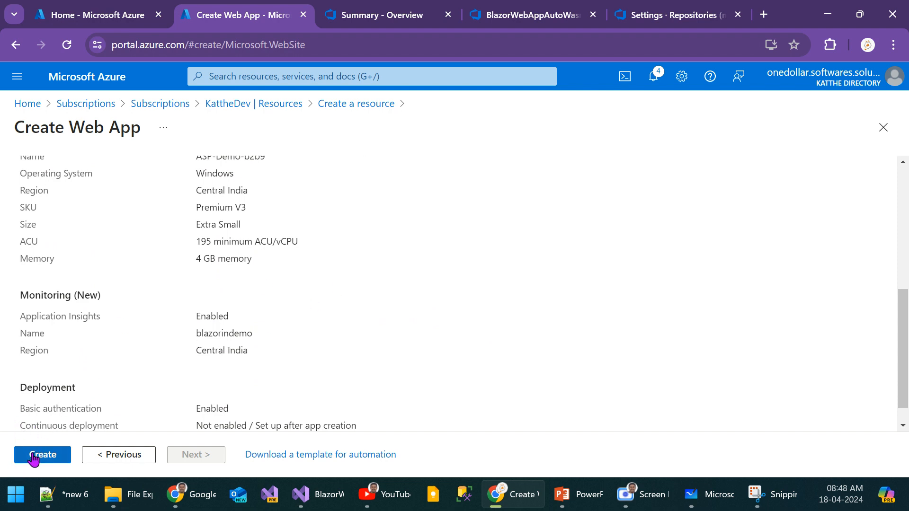
pyautogui.click(35, 455)
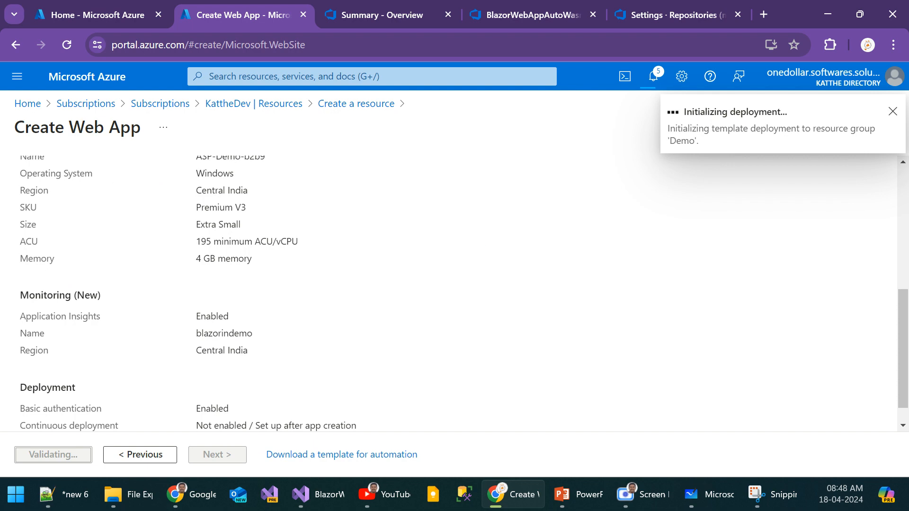
# Step: Switch to PowerPoint and advance from the Covering slide to the WebApp=>Domain Name Mapping slide
pyautogui.hotkey('alt', 'Tab')
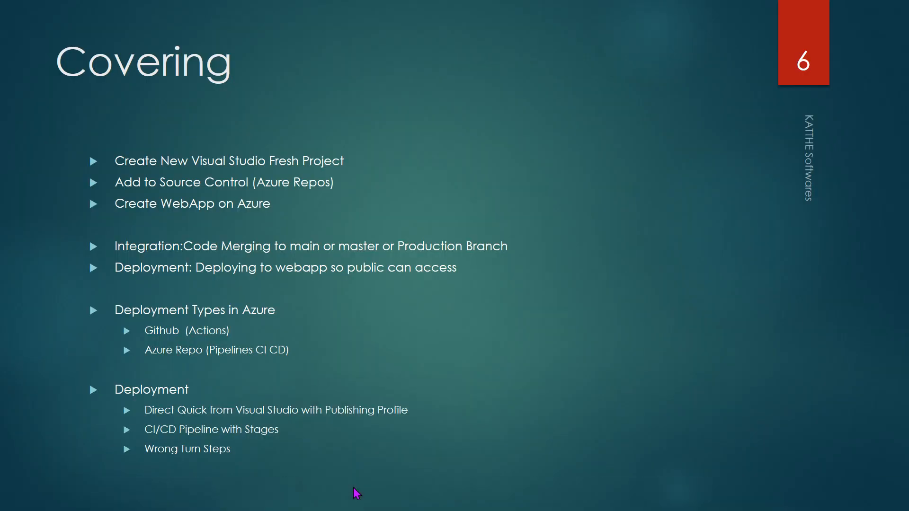
pyautogui.click(354, 489)
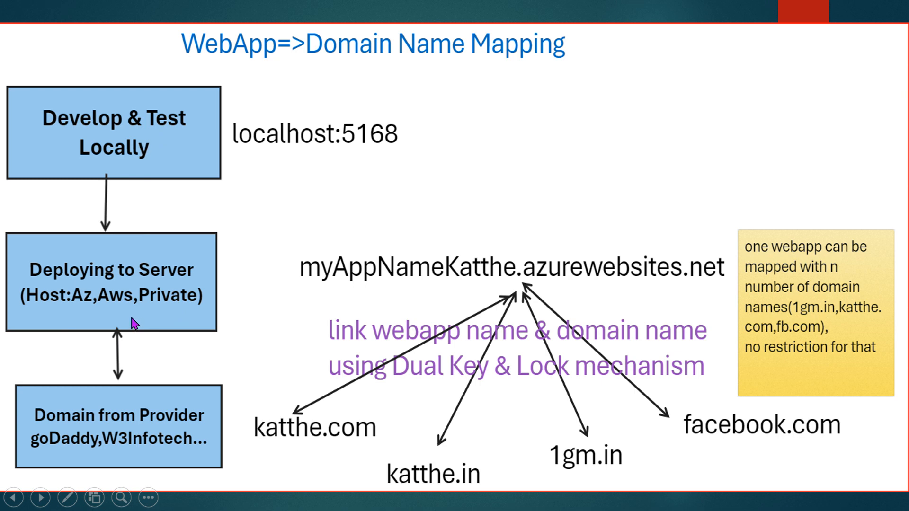
# Step: Switch to the Azure portal in Chrome, follow the web app deployment in the notifications, and go to the deployed resource
pyautogui.hotkey('alt', 'Tab')
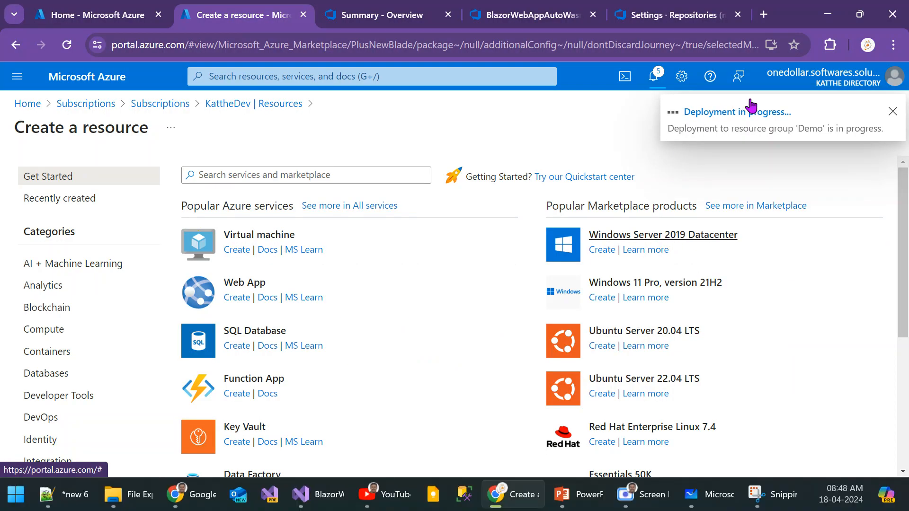
pyautogui.click(653, 78)
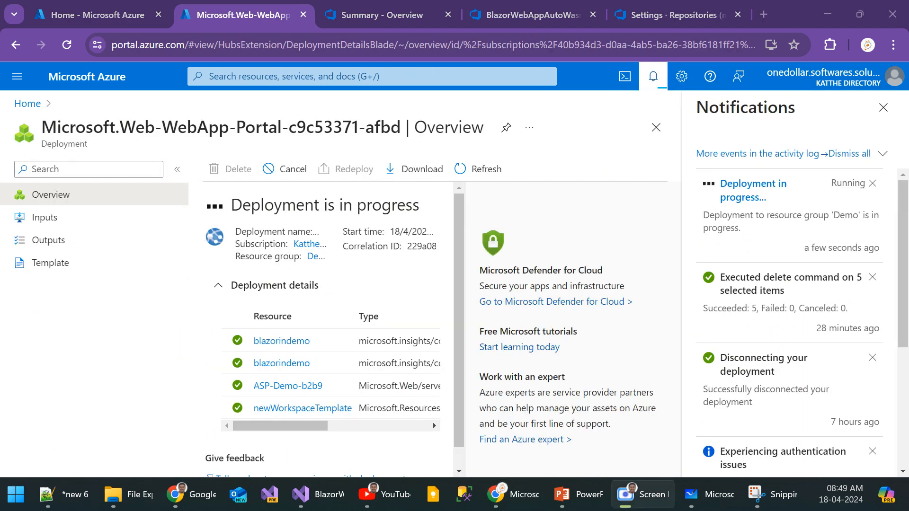
pyautogui.scroll(-1, 341, 360)
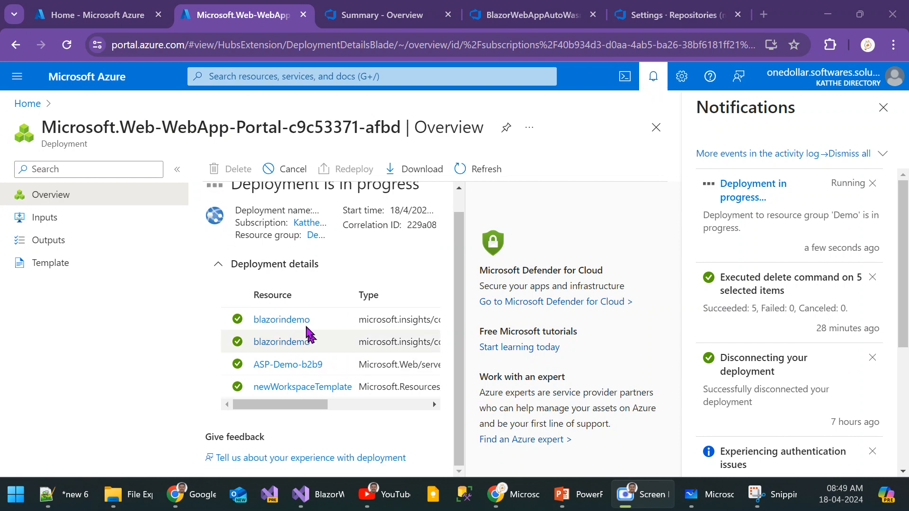
pyautogui.scroll(1, 327, 258)
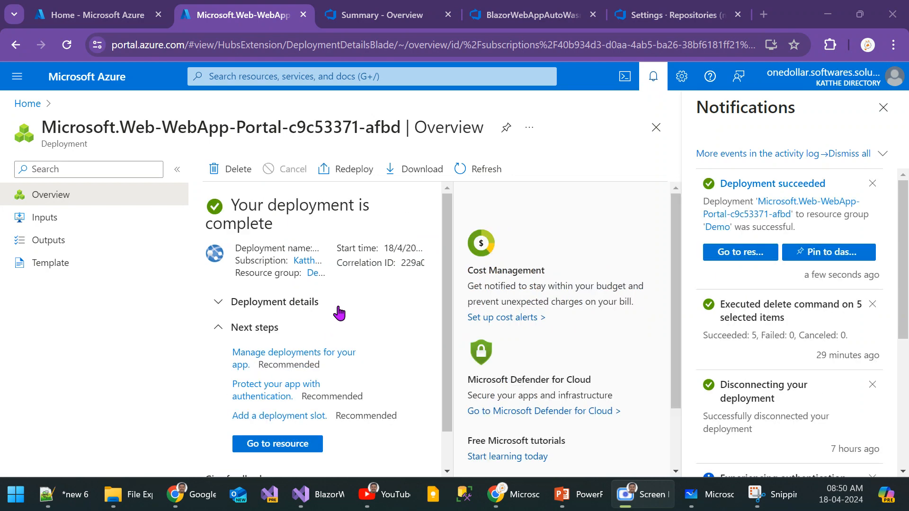
pyautogui.scroll(-1, 372, 335)
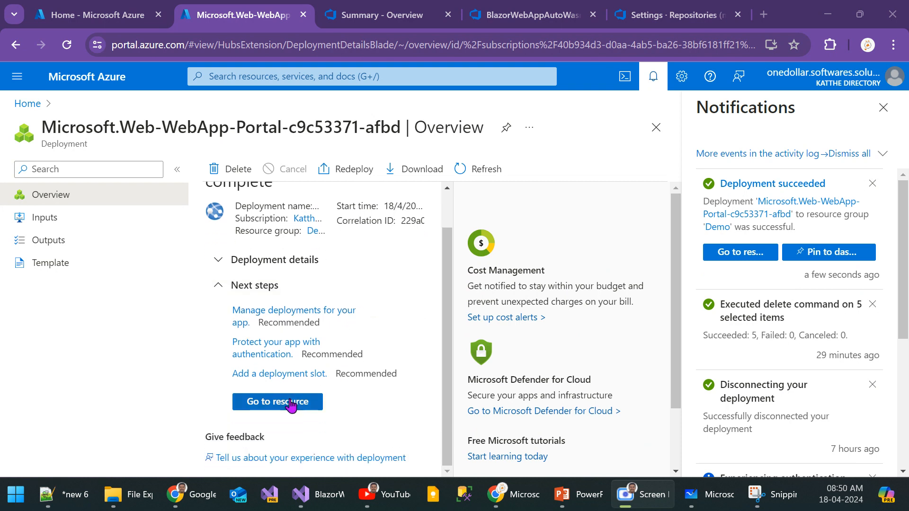
pyautogui.click(301, 403)
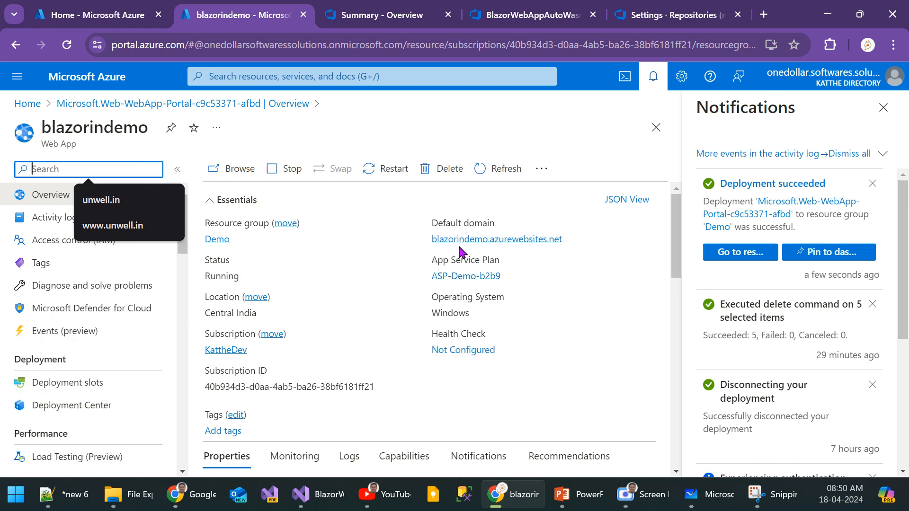
# Step: Open the web app's default domain blazorindemo.azurewebsites.net to view its start page, and return to the blazorindemo overview
pyautogui.click(471, 240)
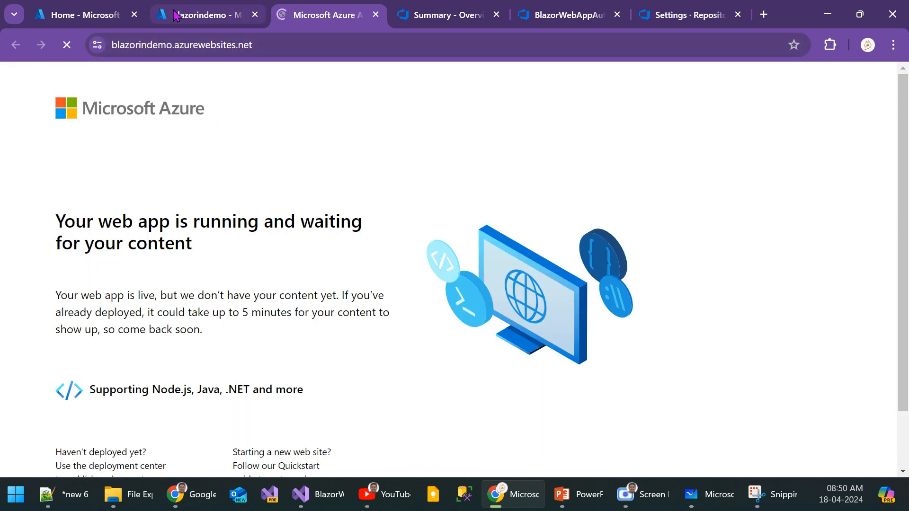
pyautogui.moveTo(189, 222); pyautogui.dragTo(334, 243)
pyautogui.click(335, 243)
pyautogui.click(204, 15)
# Step: Compare the azurewebsites.net address on the PowerPoint domain mapping slide with the running web app page and its overview in the Azure portal
pyautogui.hotkey('alt', 'Tab')
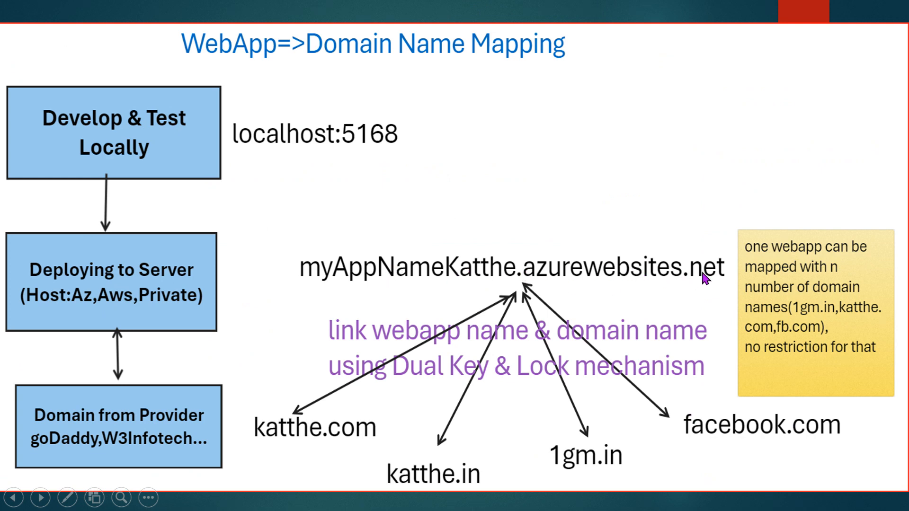
pyautogui.hotkey('alt', 'Tab')
pyautogui.click(335, 7)
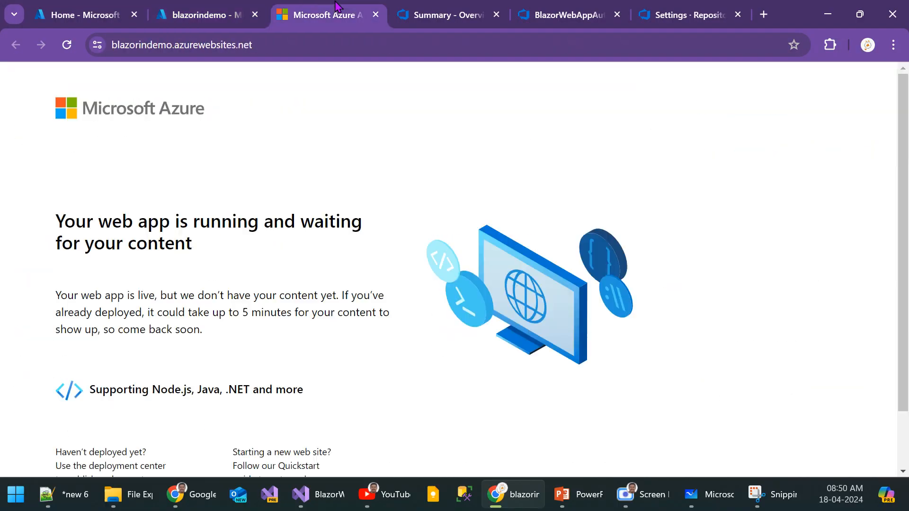
pyautogui.click(207, 22)
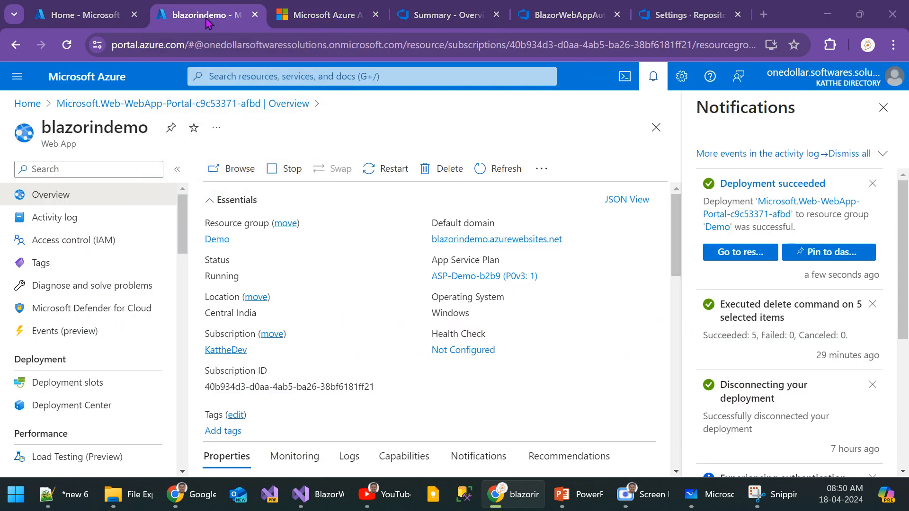
pyautogui.hotkey('alt', 'Tab')
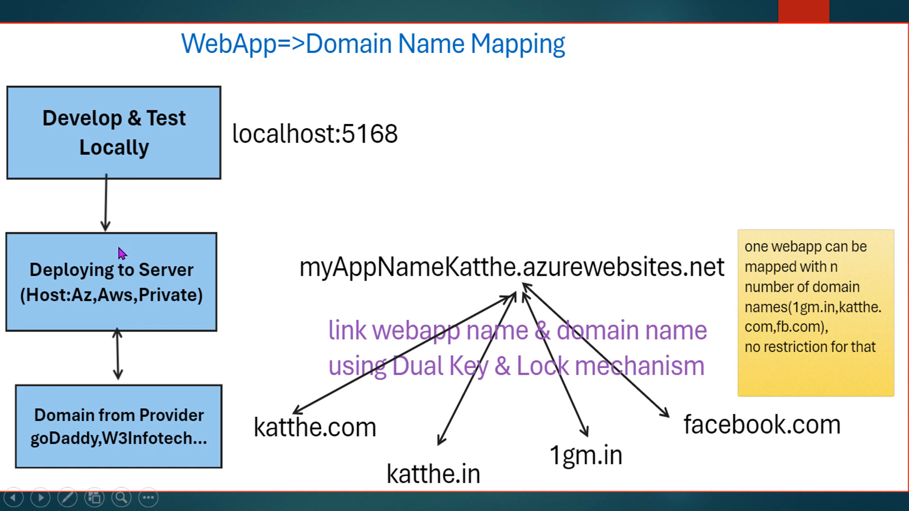
pyautogui.hotkey('alt', 'Tab')
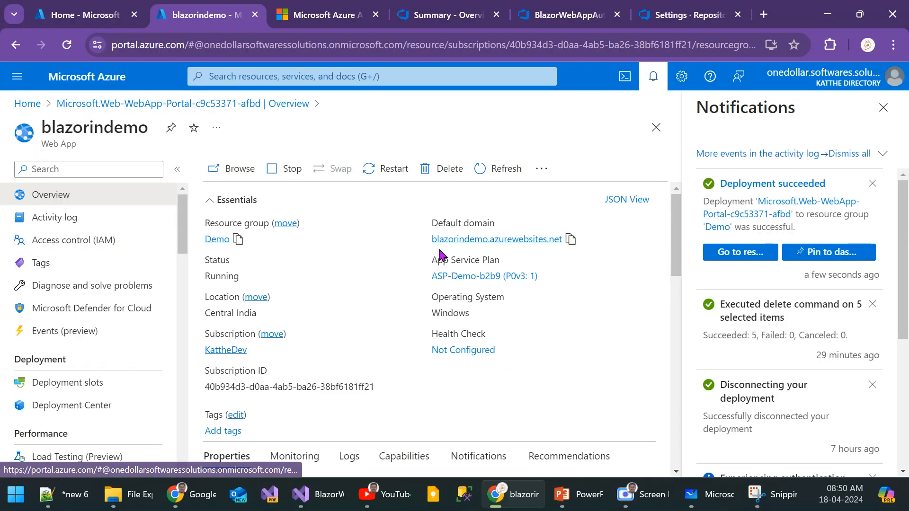
# Step: Switch to Visual Studio and start publishing the BlazorWebAppAutoWasm server project from the solution
pyautogui.hotkey('alt', 'Tab')
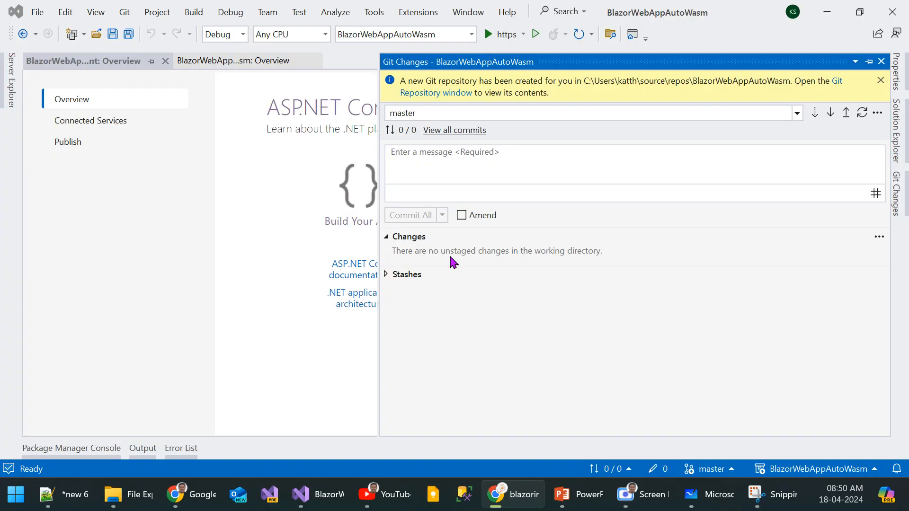
pyautogui.click(897, 132)
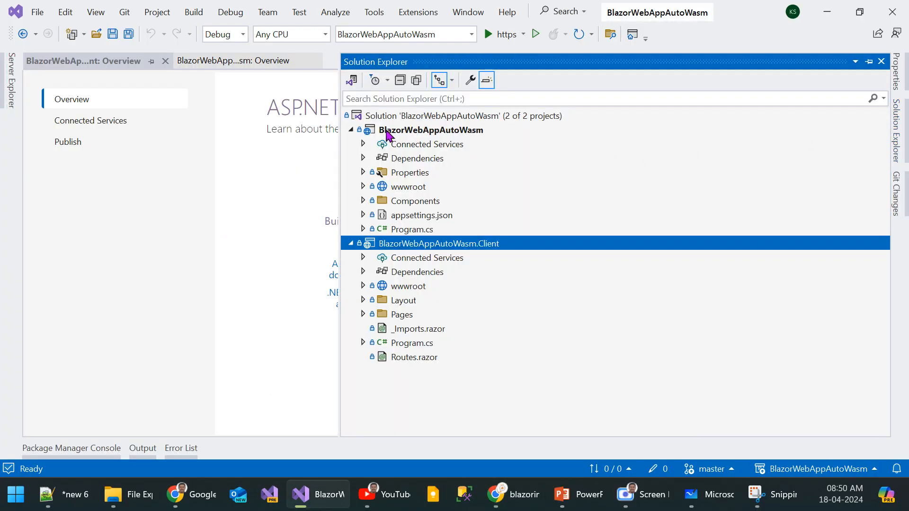
pyautogui.click(385, 132)
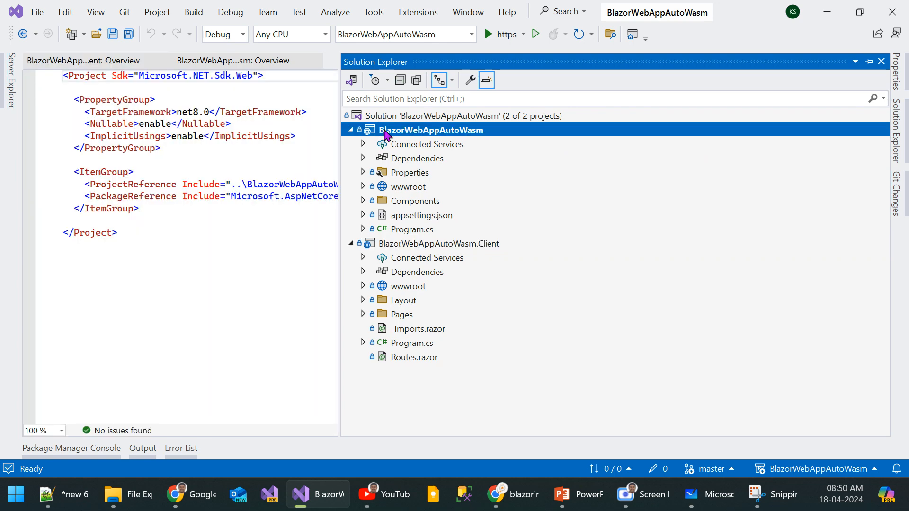
pyautogui.rightClick(385, 134)
pyautogui.click(428, 105)
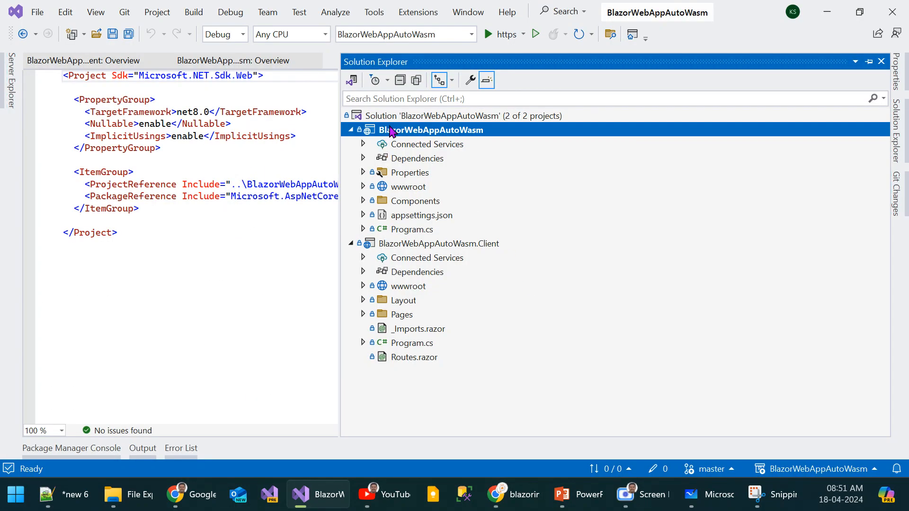
pyautogui.rightClick(392, 131)
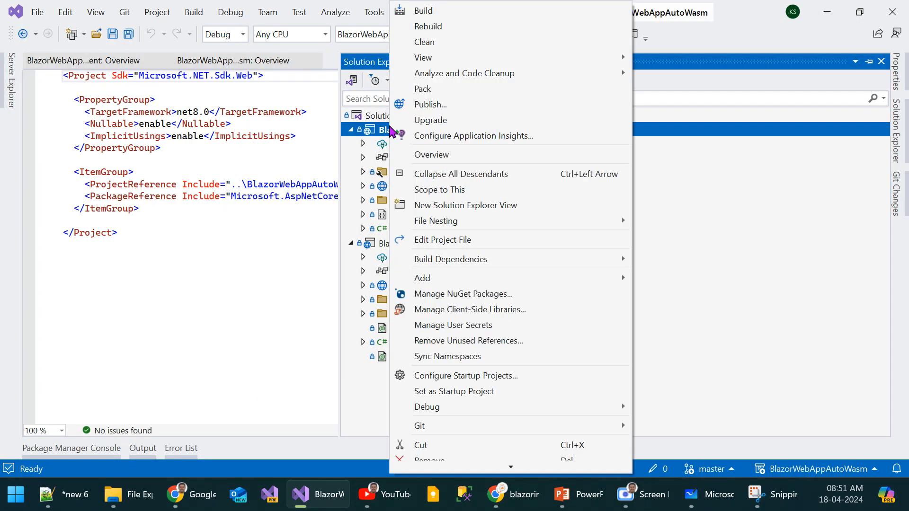
pyautogui.click(436, 104)
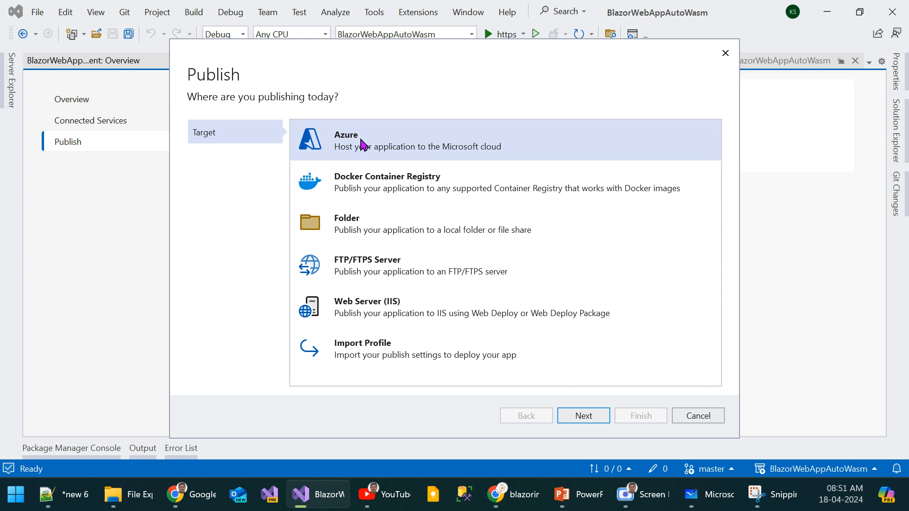
# Step: Choose Azure as the publish target and Azure App Service (Windows) as the specific target
pyautogui.click(592, 417)
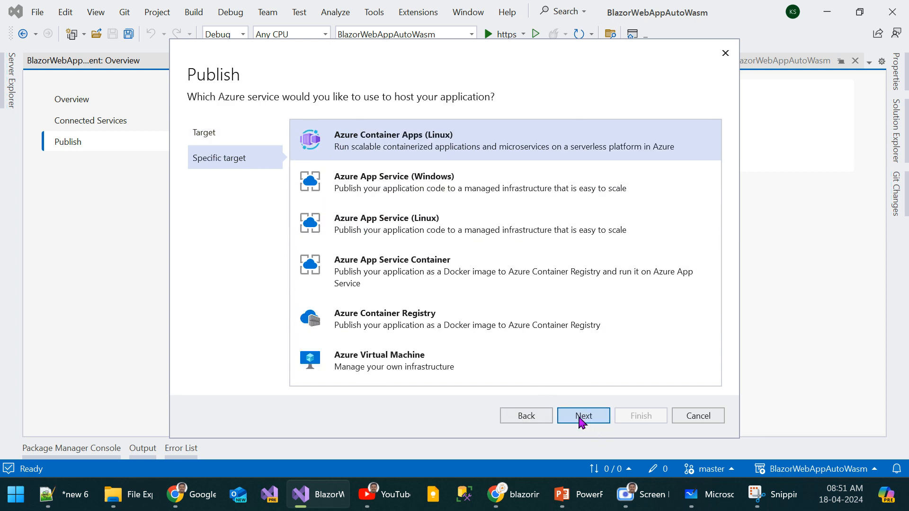
pyautogui.click(400, 187)
pyautogui.click(584, 416)
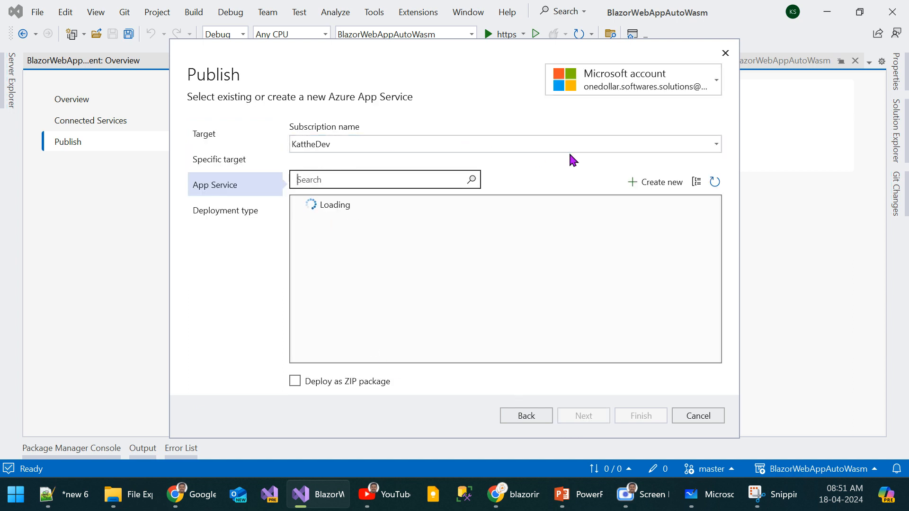
# Step: Select the blazorindemo app service under the Demo resource group and finish the profile with the Publish (generates pubxml file) deployment type
pyautogui.click(717, 145)
pyautogui.click(716, 145)
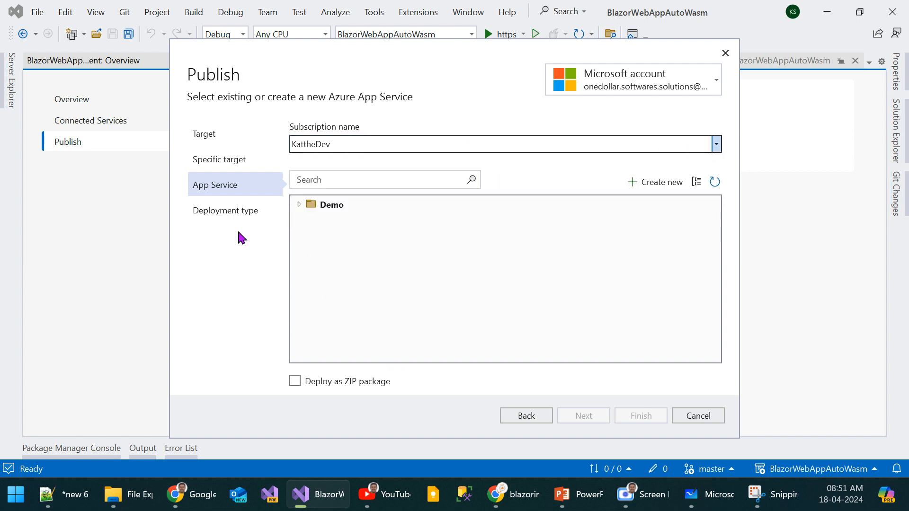
pyautogui.click(300, 205)
pyautogui.click(313, 219)
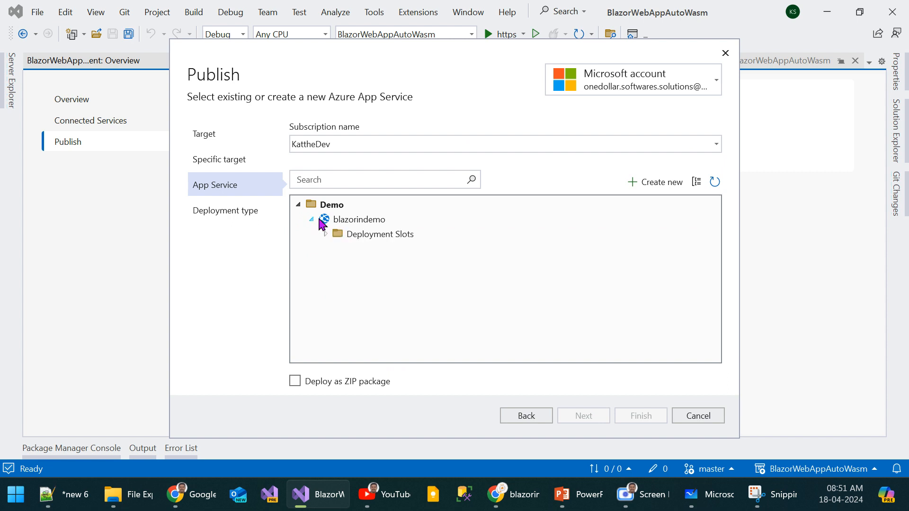
pyautogui.click(358, 222)
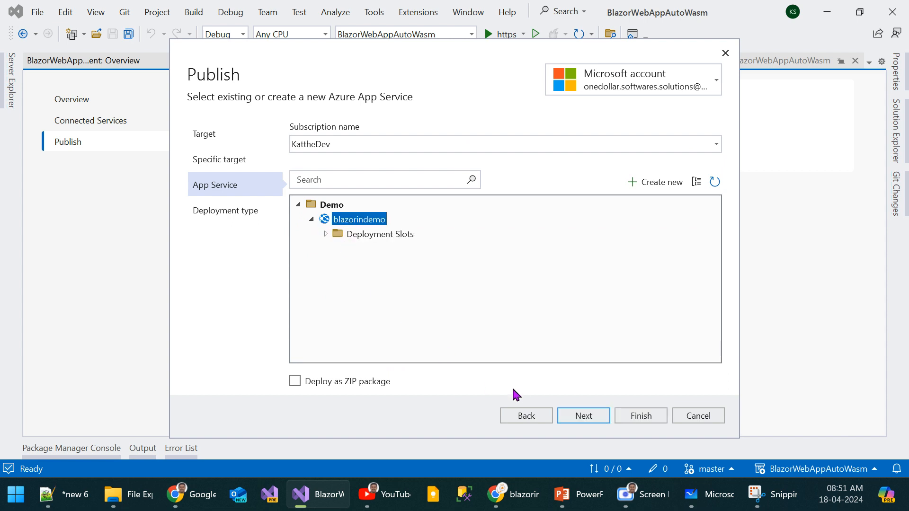
pyautogui.click(582, 416)
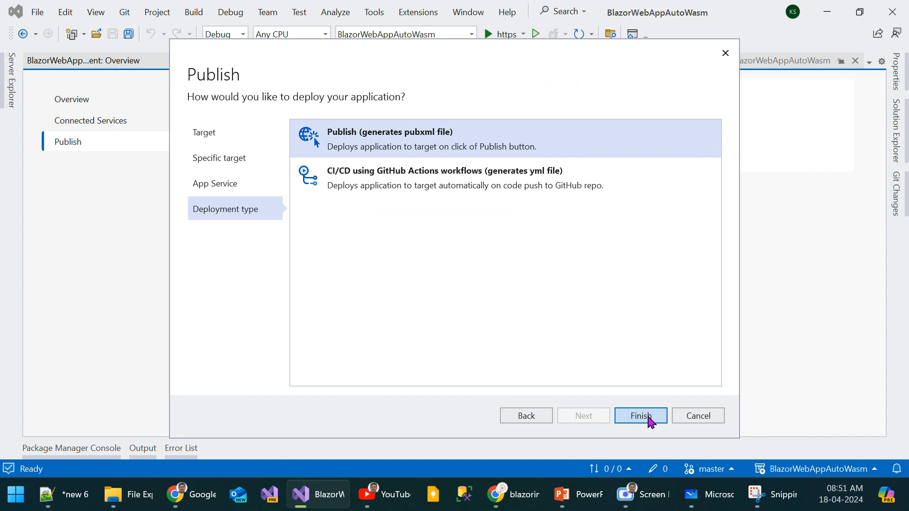
pyautogui.press('alt')
pyautogui.click(641, 415)
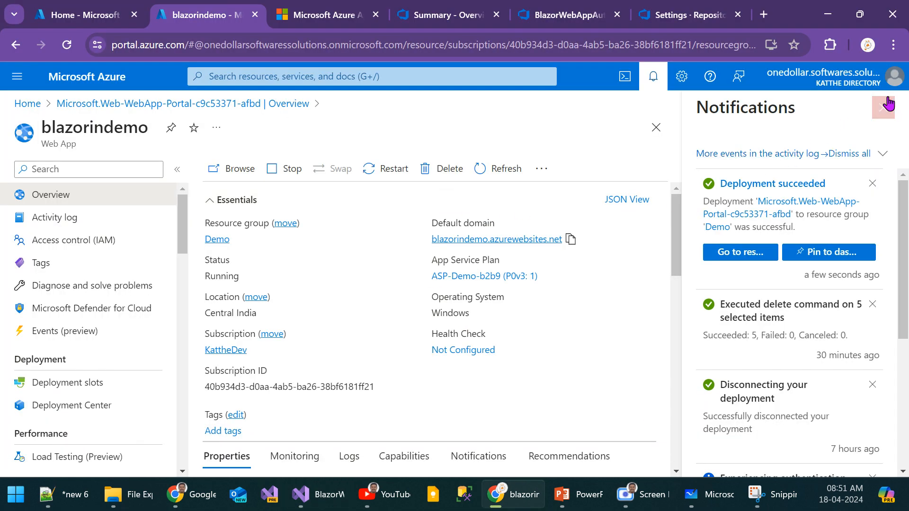
# Step: Close the portal notifications, download the blazorindemo publish profile, and open the downloaded PublishSettings file in Notepad++
pyautogui.click(884, 111)
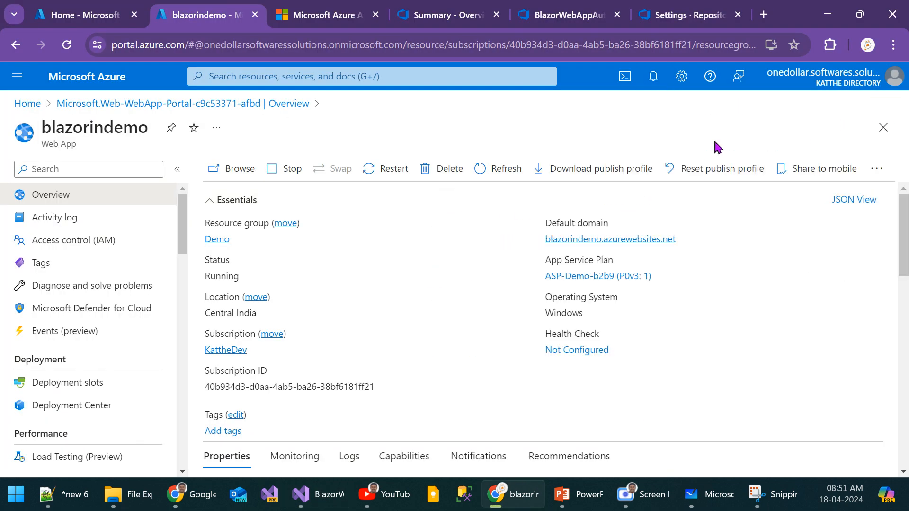
pyautogui.click(582, 170)
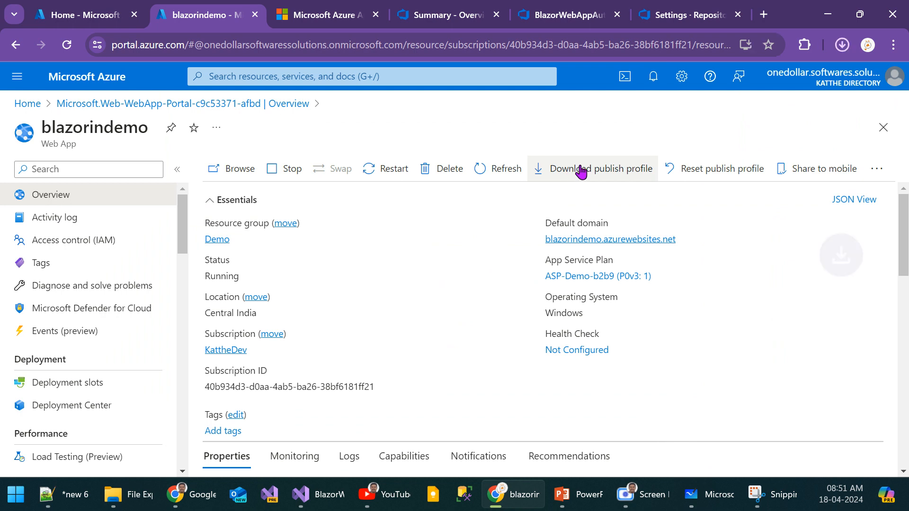
pyautogui.click(843, 46)
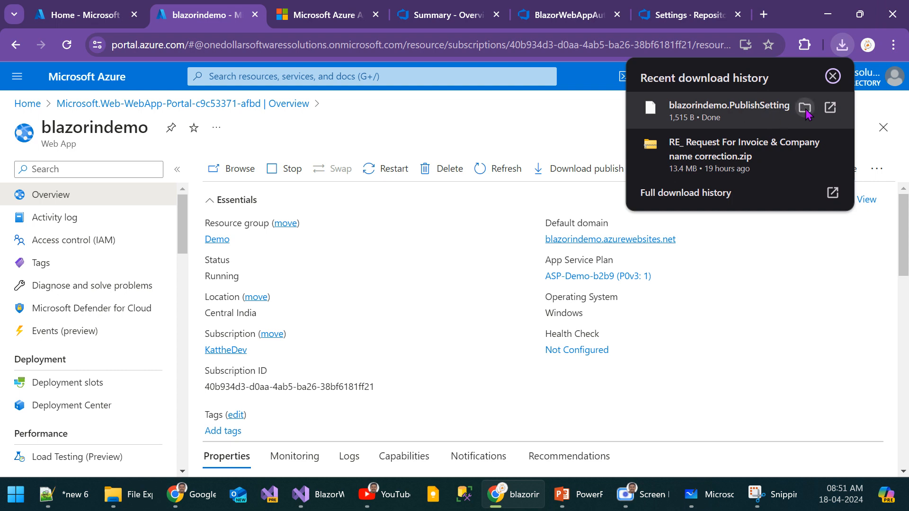
pyautogui.click(805, 107)
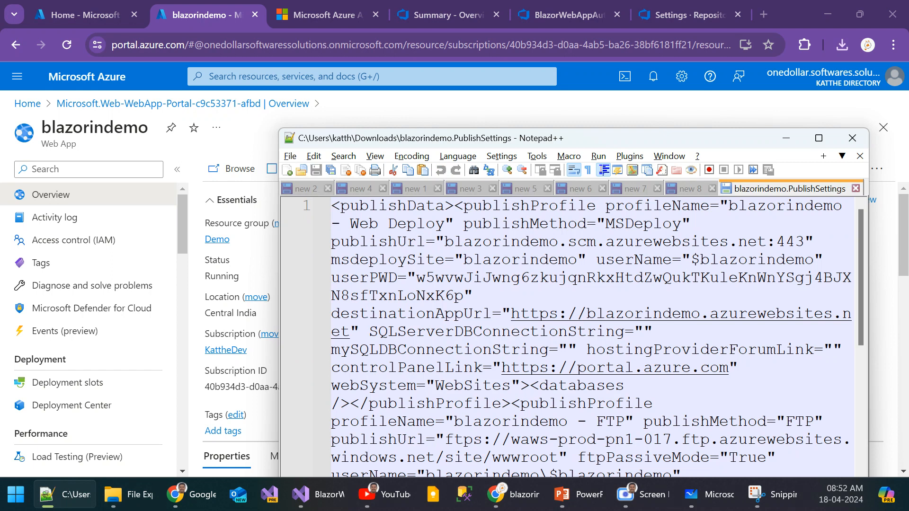
# Step: Switch back to Visual Studio and publish the project with the blazorindemo - Web Deploy profile
pyautogui.click(332, 499)
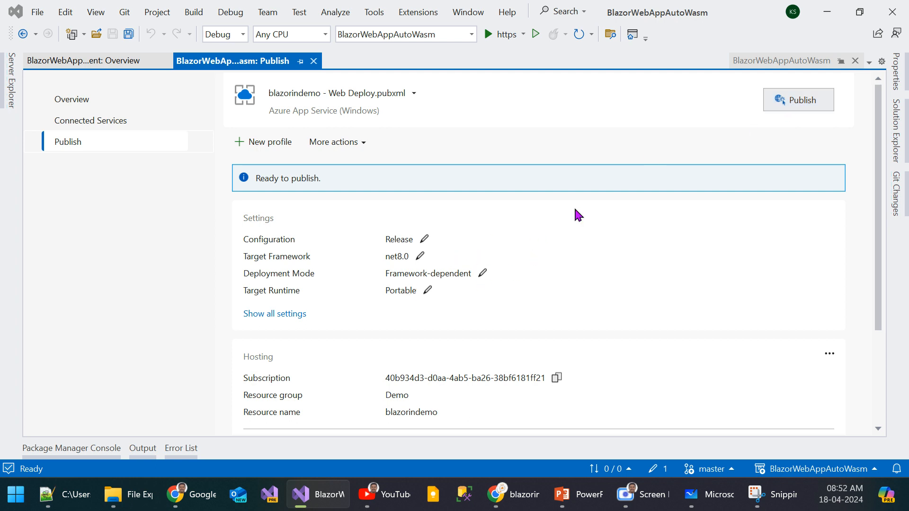
pyautogui.click(806, 106)
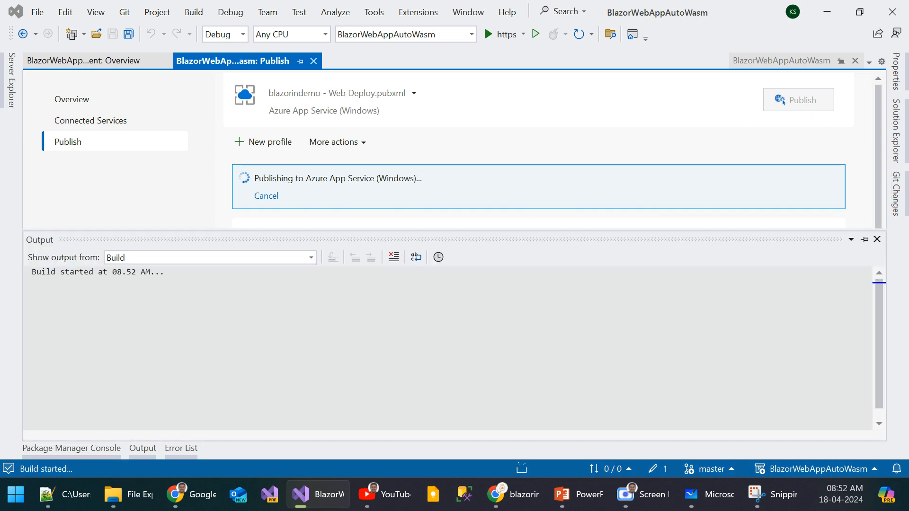
# Step: Examine the deployment entries in blazorindemo.PublishSettings in Notepad++, and return to the publish output in Visual Studio
pyautogui.hotkey('alt', 'Tab')
pyautogui.moveTo(523, 134); pyautogui.dragTo(410, 97)
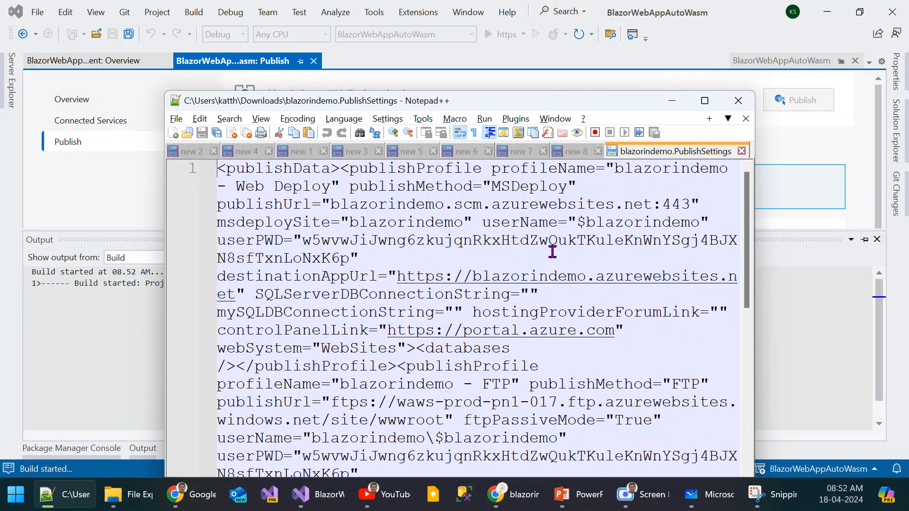
pyautogui.doubleClick(644, 221)
pyautogui.scroll(-10, 596, 355)
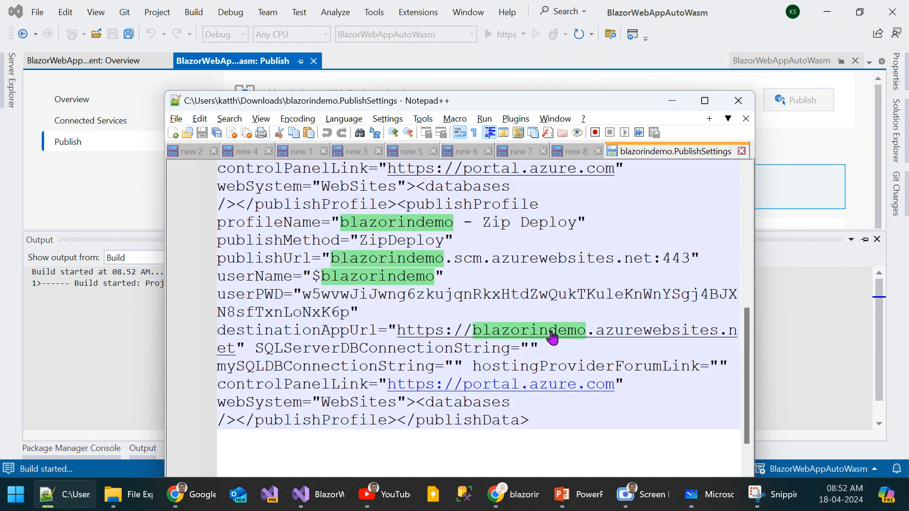
pyautogui.scroll(10, 550, 337)
pyautogui.moveTo(397, 100); pyautogui.dragTo(681, 353)
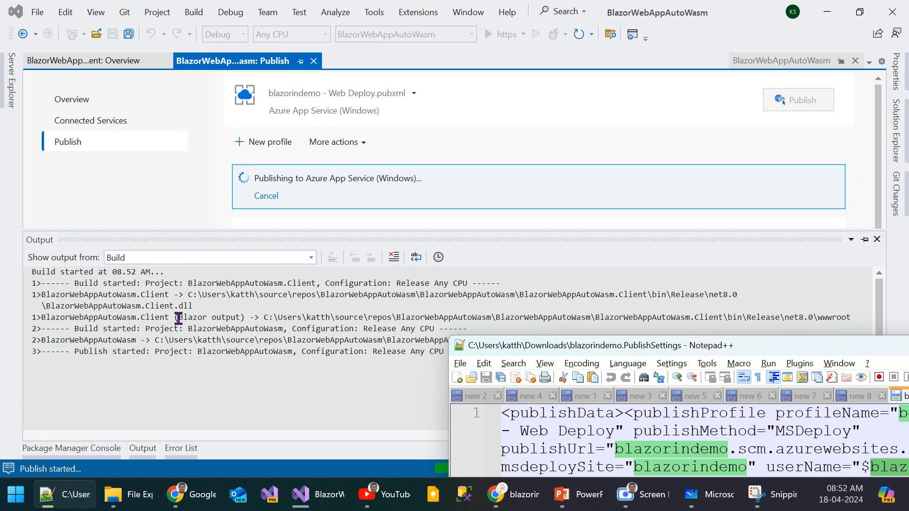
pyautogui.click(178, 318)
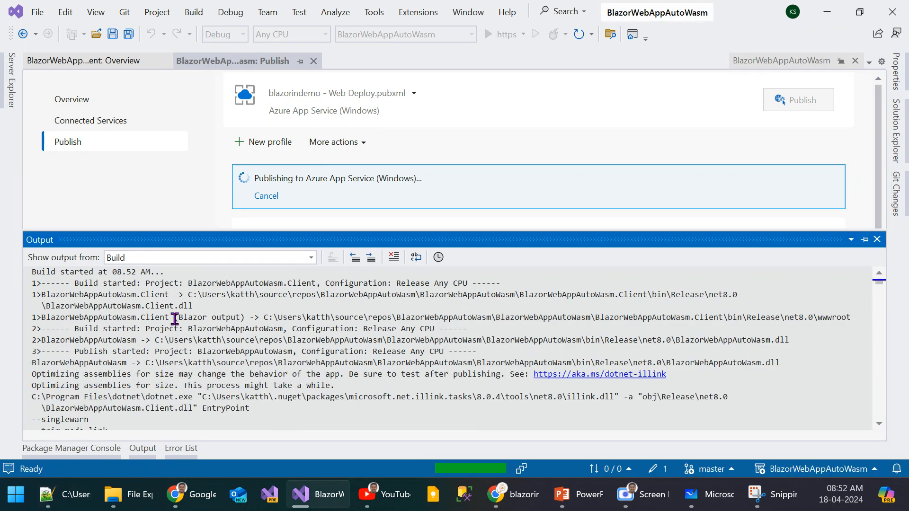
# Step: Follow the Visual Studio build output of the blazorindemo deployment through to the end of the log
pyautogui.click(627, 505)
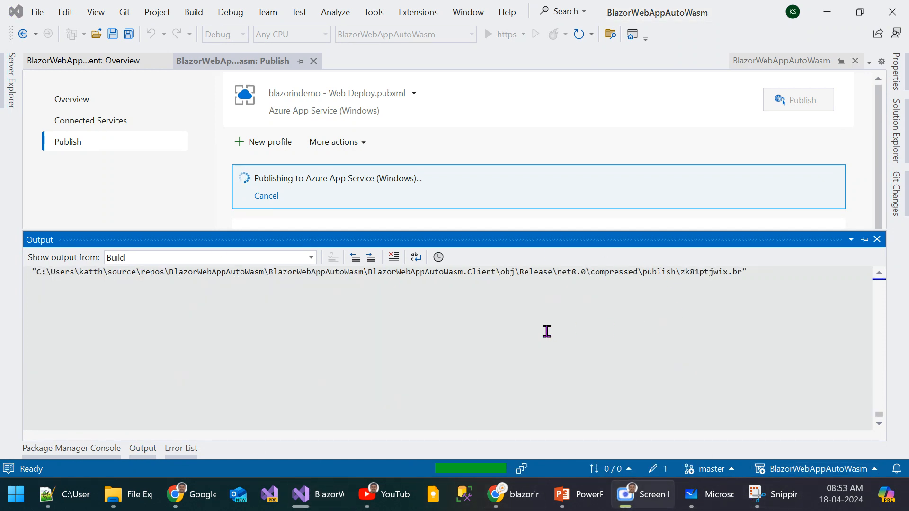
pyautogui.click(547, 332)
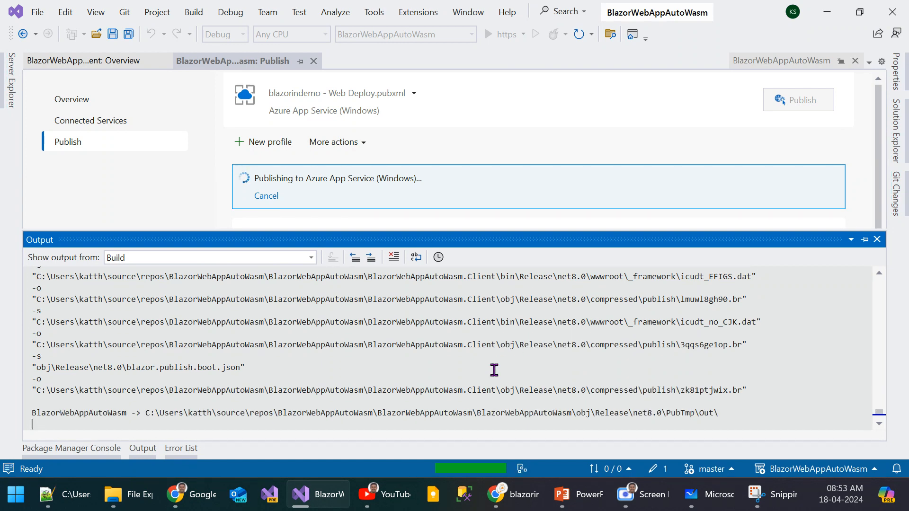
pyautogui.scroll(-3, 494, 369)
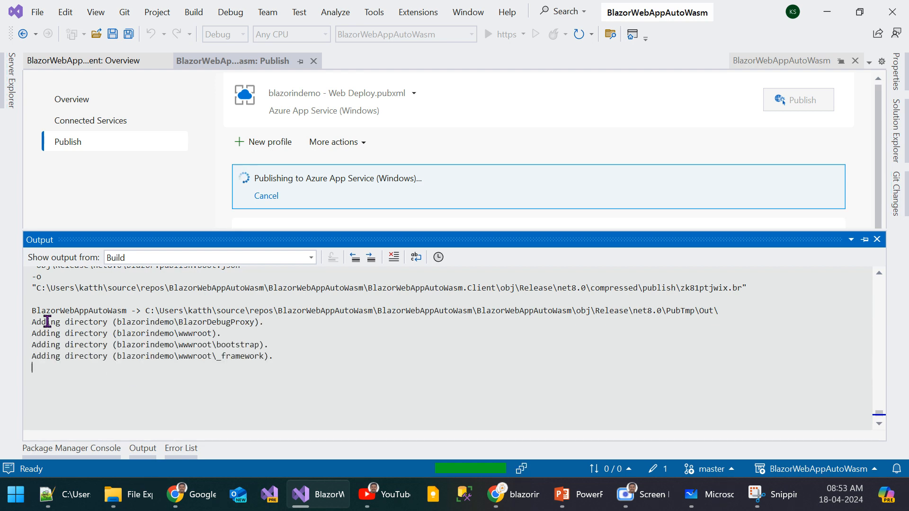
pyautogui.moveTo(46, 322); pyautogui.dragTo(172, 323)
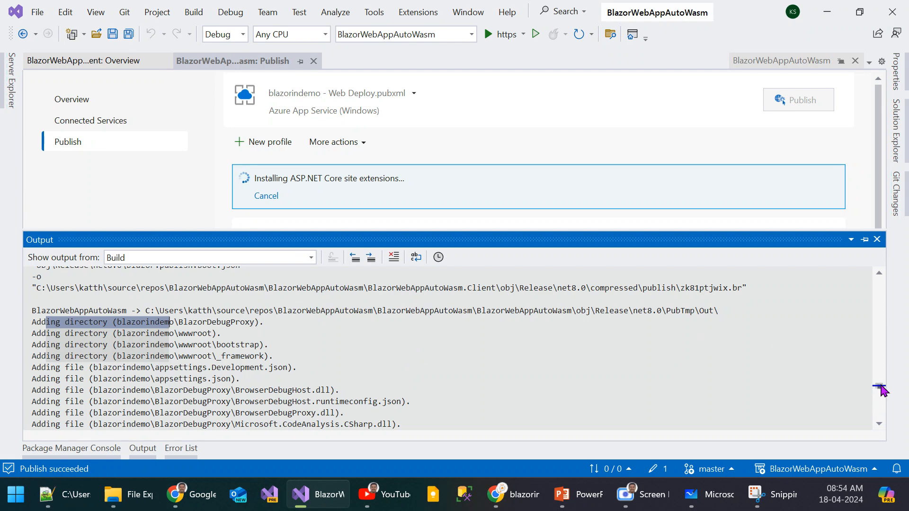
pyautogui.moveTo(879, 390); pyautogui.dragTo(876, 429)
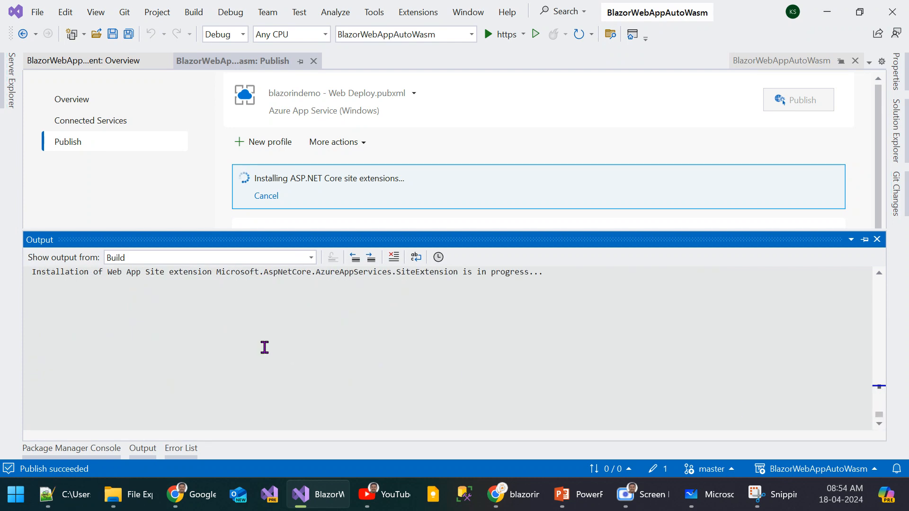
pyautogui.scroll(3, 264, 348)
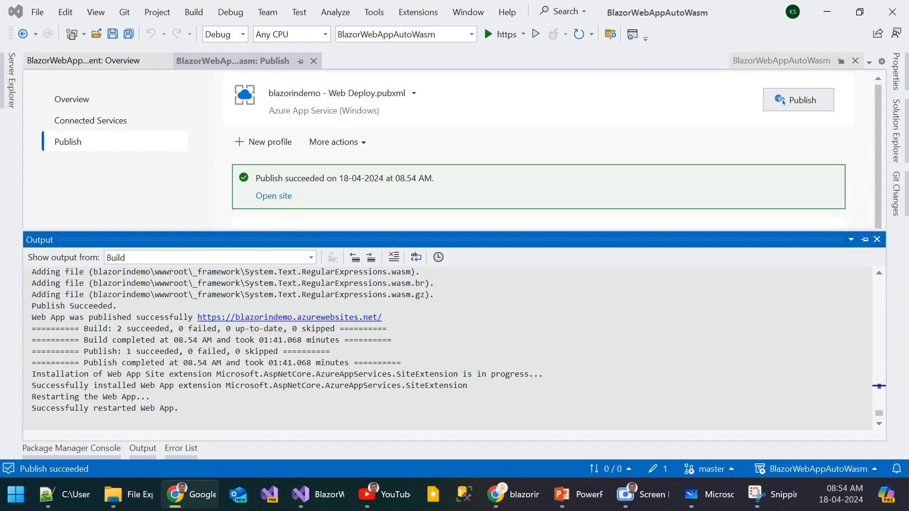
# Step: Open the published blazorindemo.azurewebsites.net site from the publish output, view it maximized, and close the browser window
pyautogui.hotkey('alt', 'Tab')
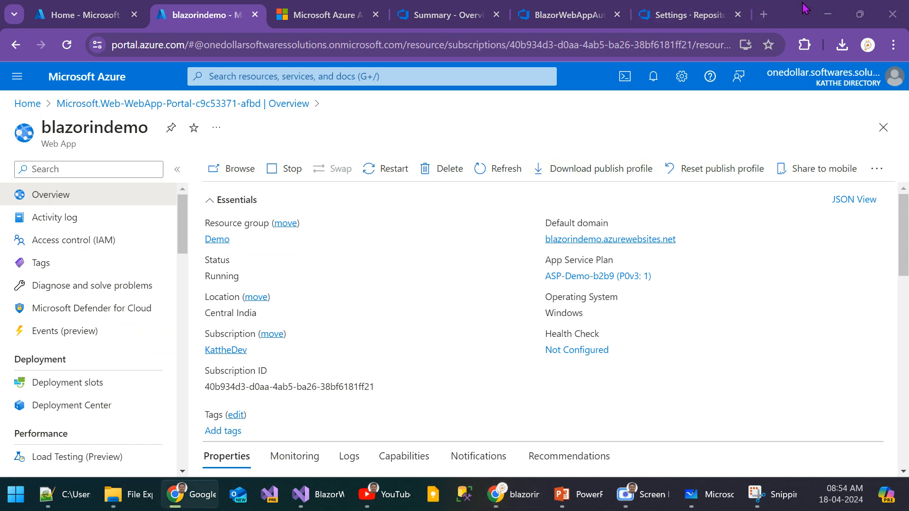
pyautogui.click(828, 14)
pyautogui.click(249, 319)
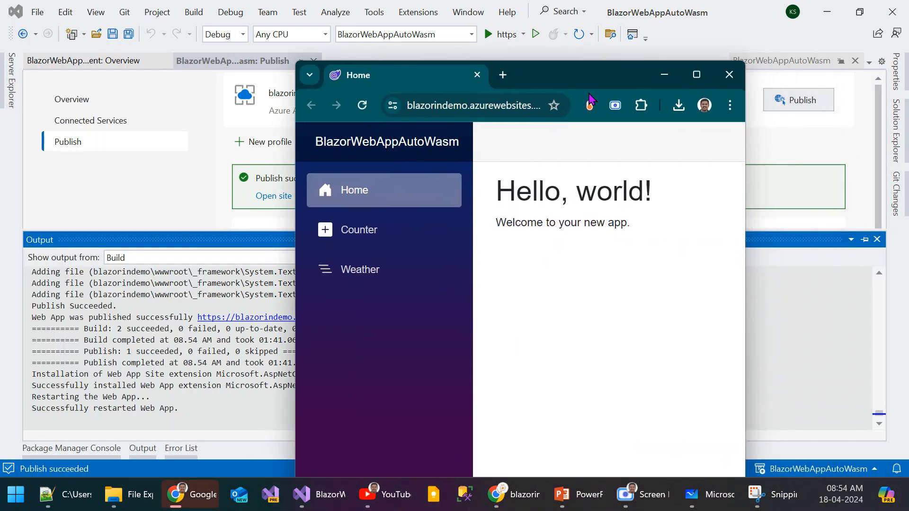
pyautogui.doubleClick(587, 73)
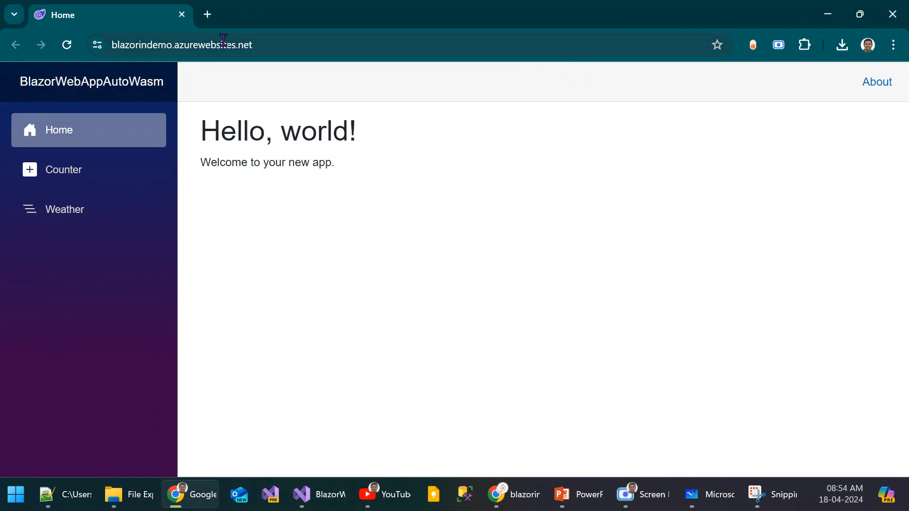
pyautogui.click(893, 14)
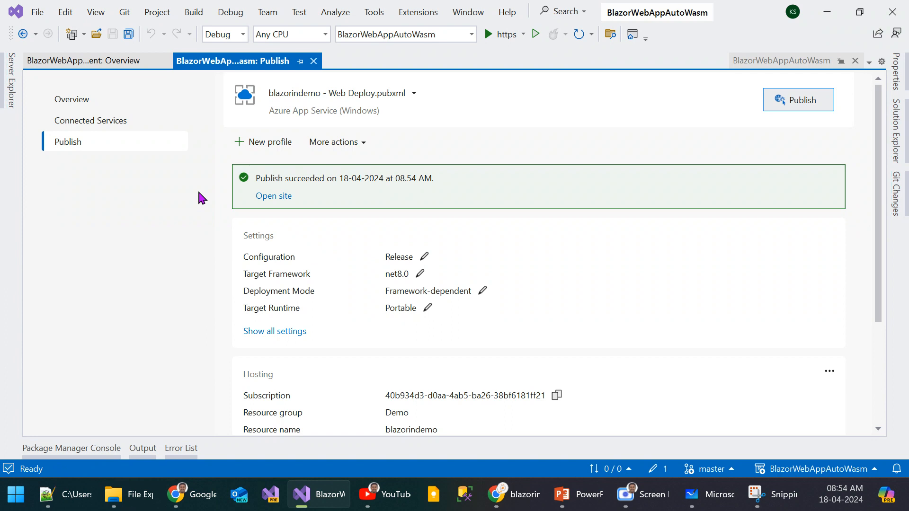
# Step: Open the uncommitted profile.arm.json from the Git changes and examine its parameters, variables and resources
pyautogui.click(897, 194)
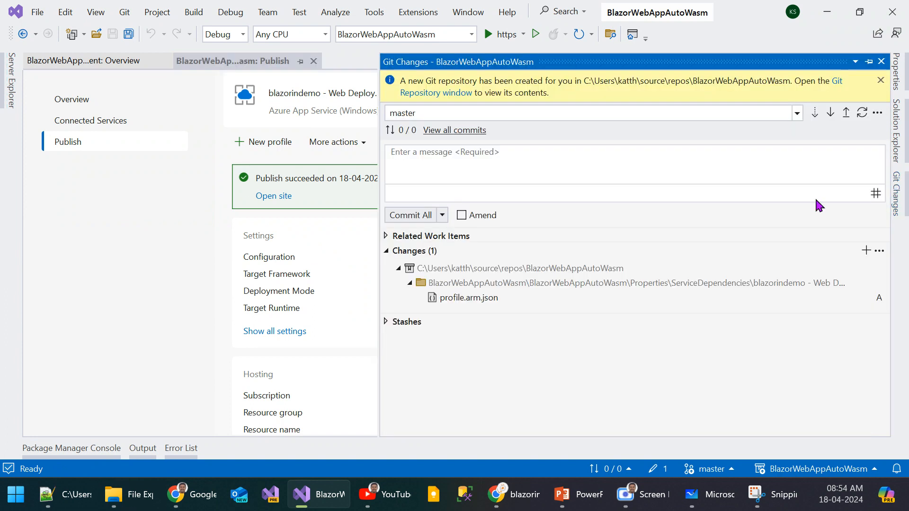
pyautogui.rightClick(497, 303)
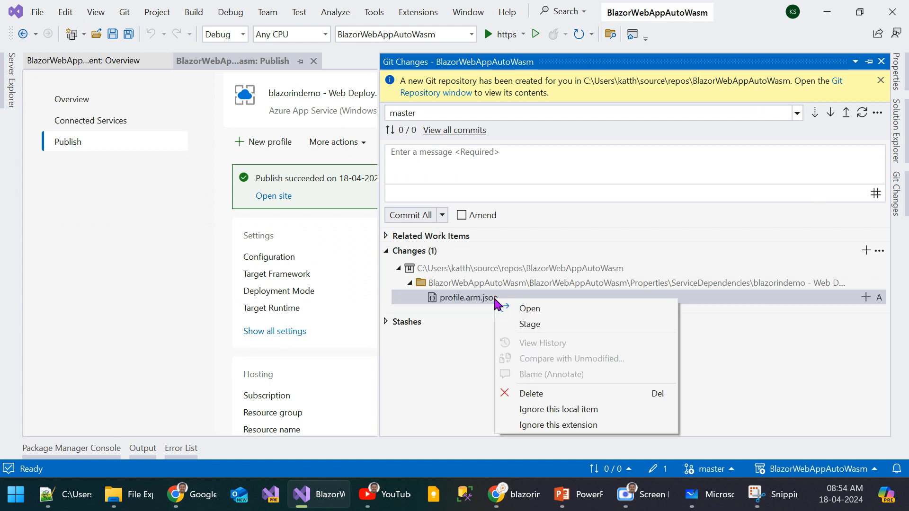
pyautogui.click(529, 309)
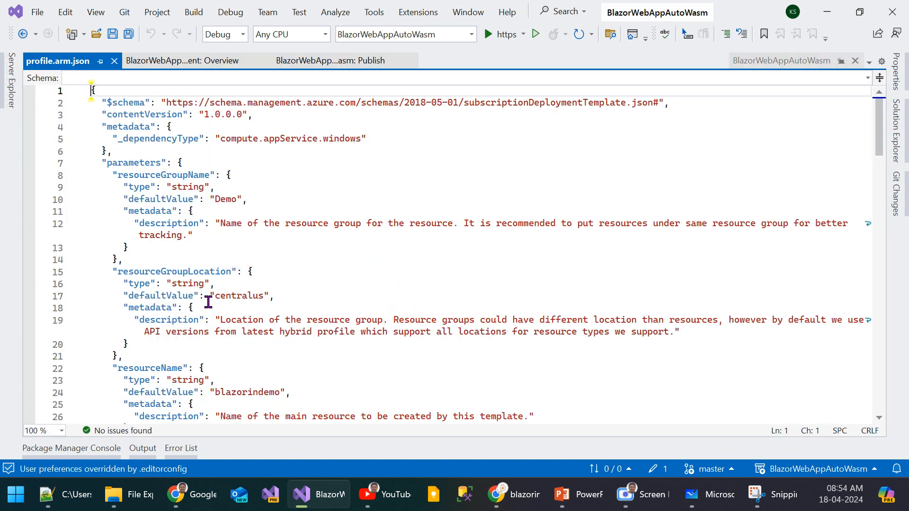
pyautogui.scroll(-4, 357, 215)
pyautogui.scroll(-8, 357, 215)
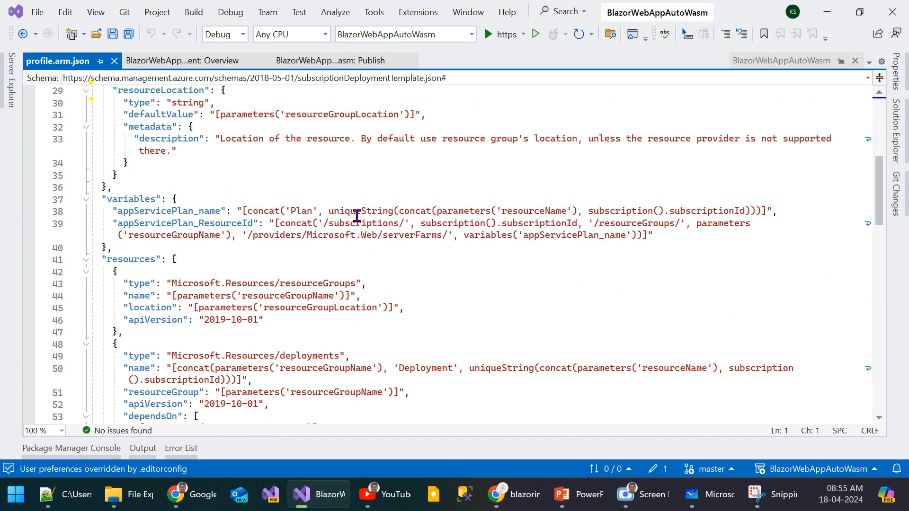
pyautogui.moveTo(881, 198); pyautogui.dragTo(890, 88)
# Step: Commit all changes on master with the message "publich profile added" and push them
pyautogui.click(899, 204)
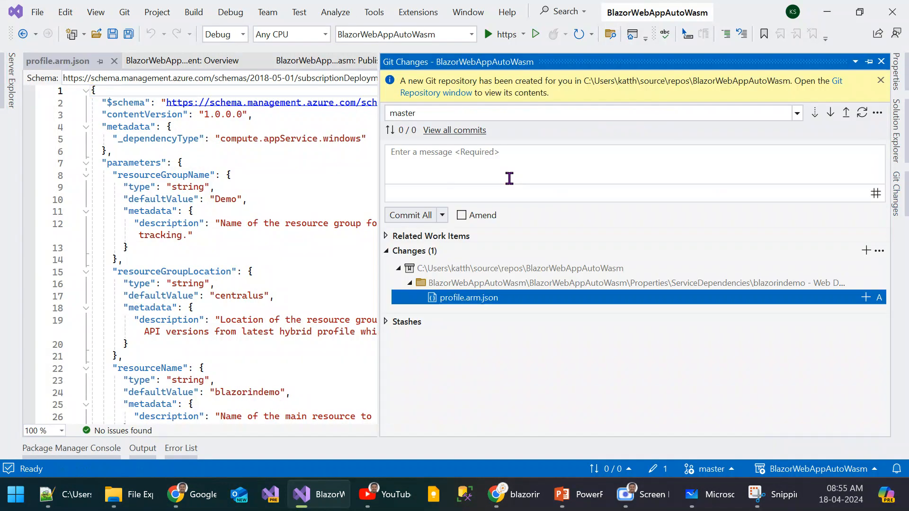
pyautogui.click(516, 167)
pyautogui.write('c')
pyautogui.press('BackSpace')
pyautogui.write('publich')
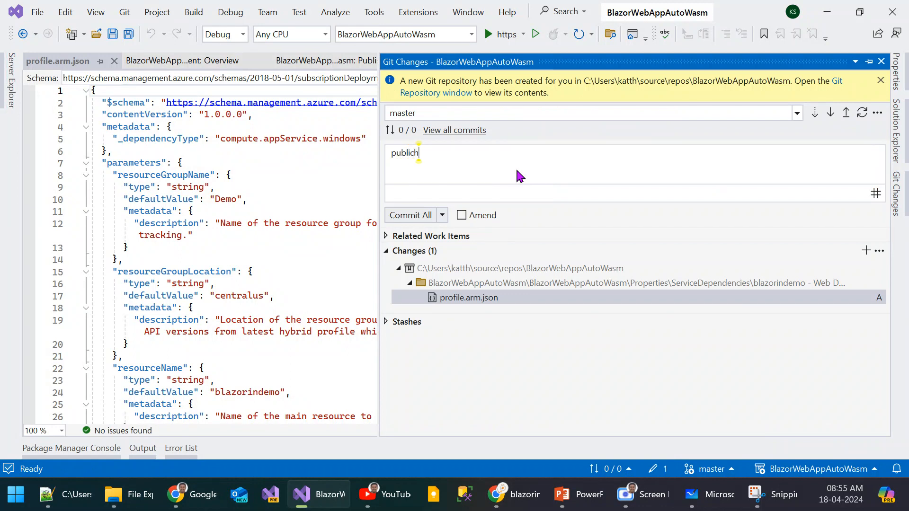
pyautogui.write(' profile added')
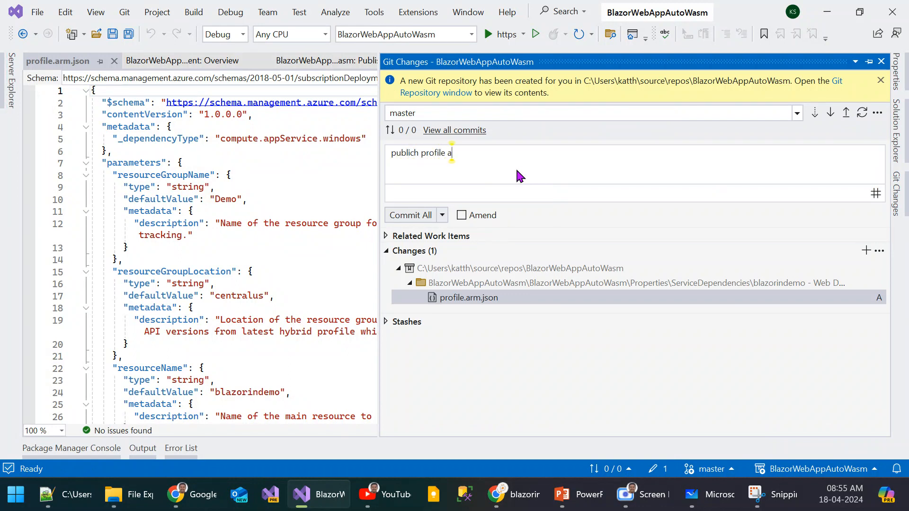
pyautogui.click(442, 215)
pyautogui.click(443, 249)
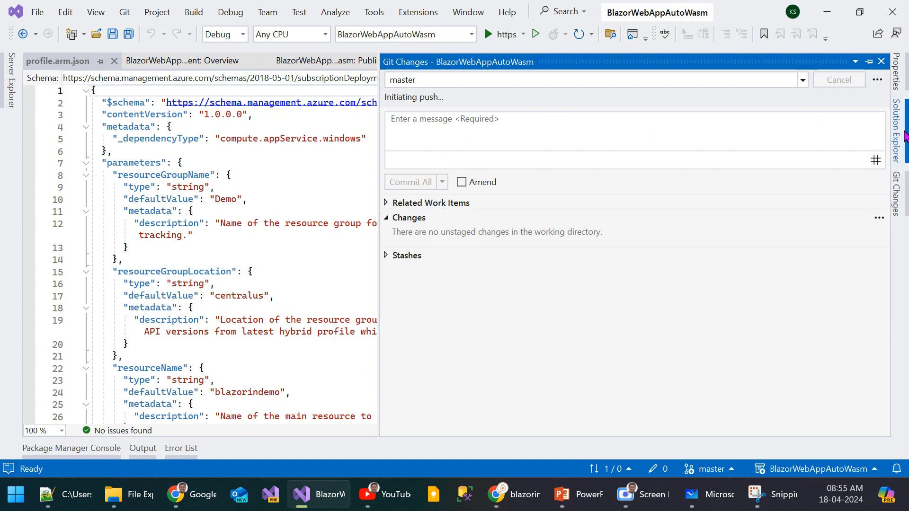
# Step: Open MainLayout.razor and NavMenu.razor from the Layout folder of the BlazorWebAppAutoWasm.Client project
pyautogui.click(897, 138)
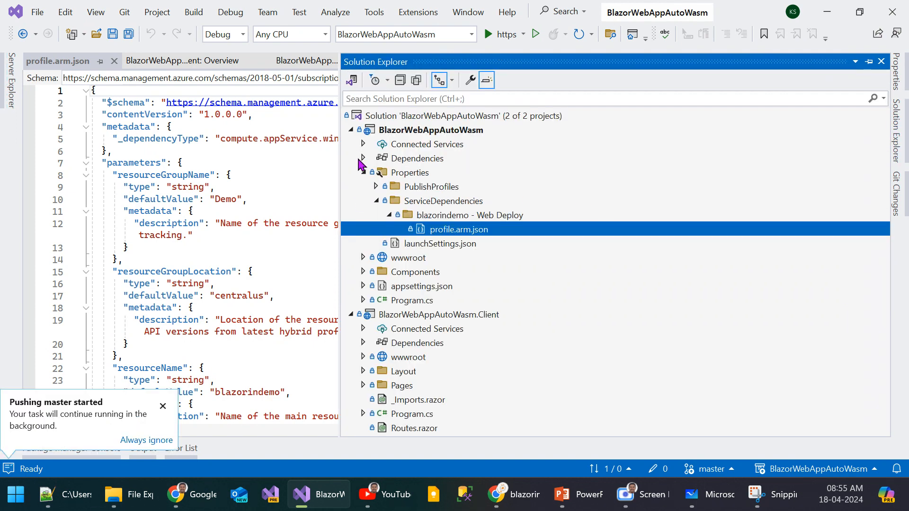
pyautogui.click(363, 173)
pyautogui.click(364, 202)
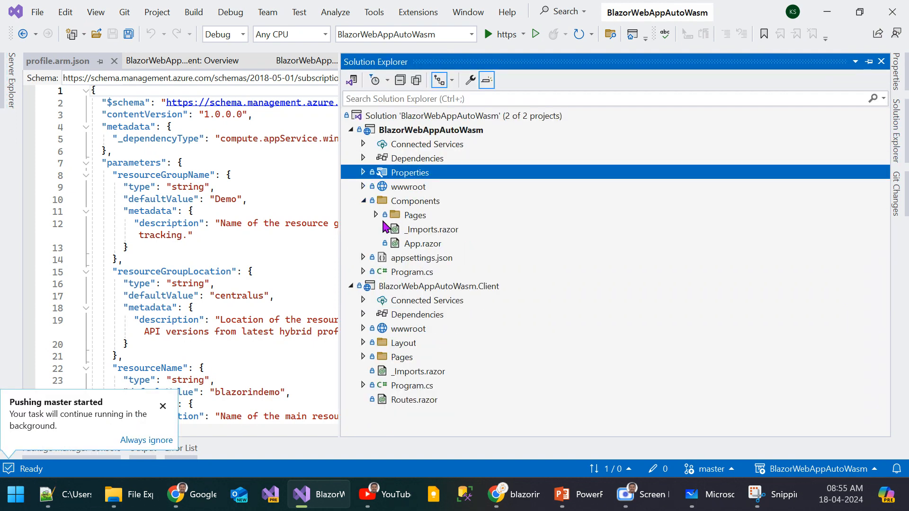
pyautogui.click(377, 215)
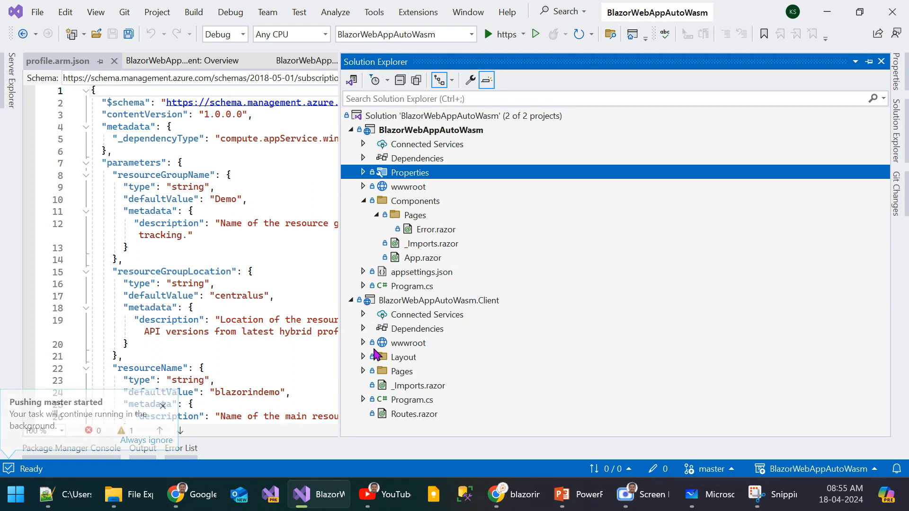
pyautogui.click(364, 372)
pyautogui.click(364, 358)
pyautogui.scroll(-2, 527, 298)
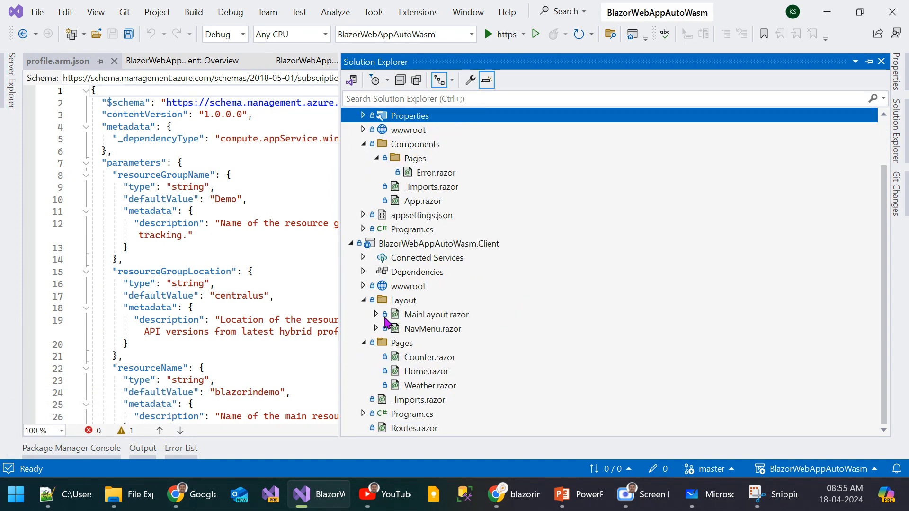
pyautogui.doubleClick(411, 319)
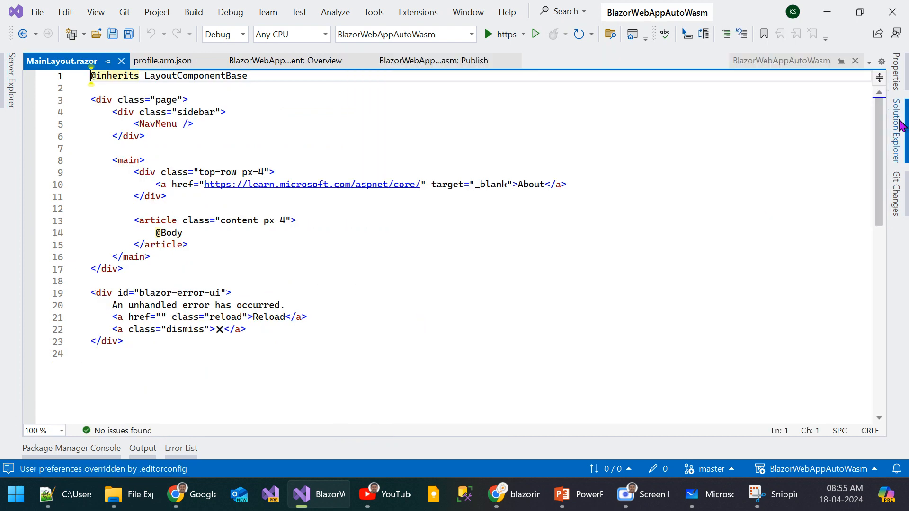
pyautogui.click(897, 126)
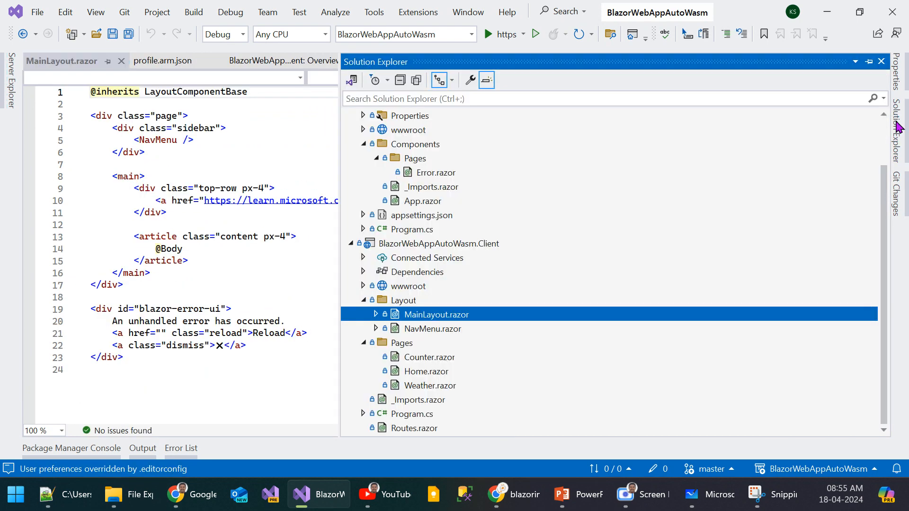
pyautogui.doubleClick(411, 329)
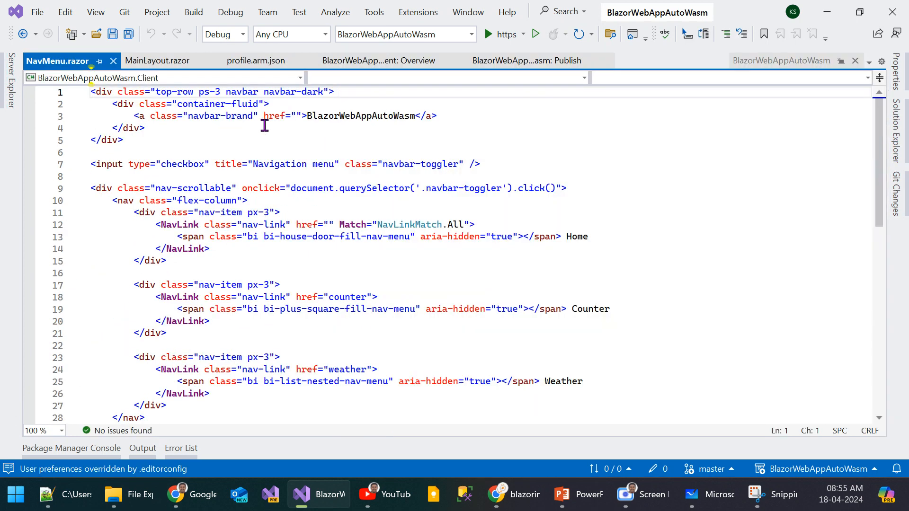
# Step: Append a hash sign and the author's name to the navbar-brand text in NavMenu.razor, save the file, and collapse the solution tree
pyautogui.click(412, 121)
pyautogui.click(415, 117)
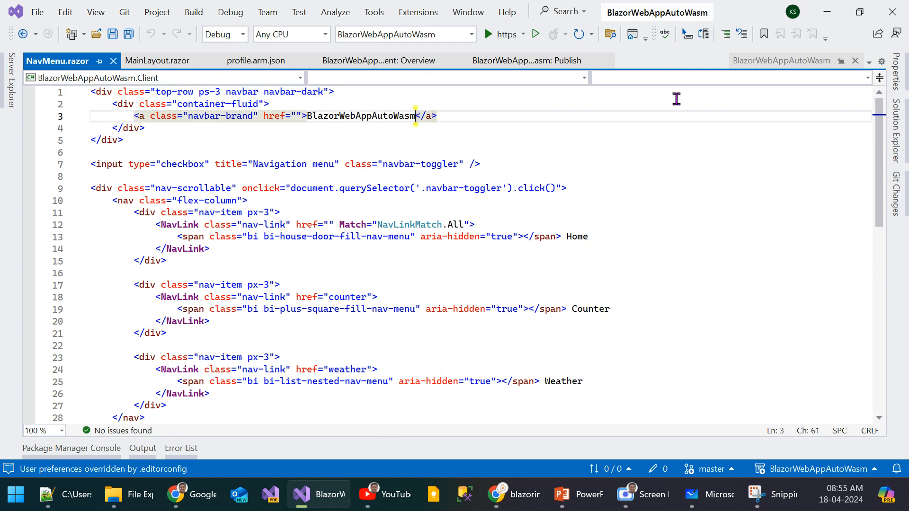
pyautogui.write('#K')
pyautogui.write('atthe')
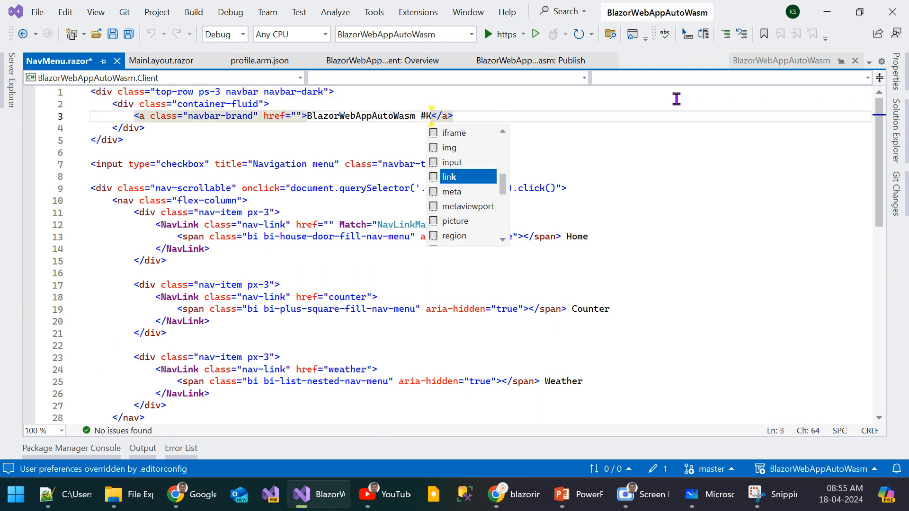
pyautogui.hotkey('ctrl', 's')
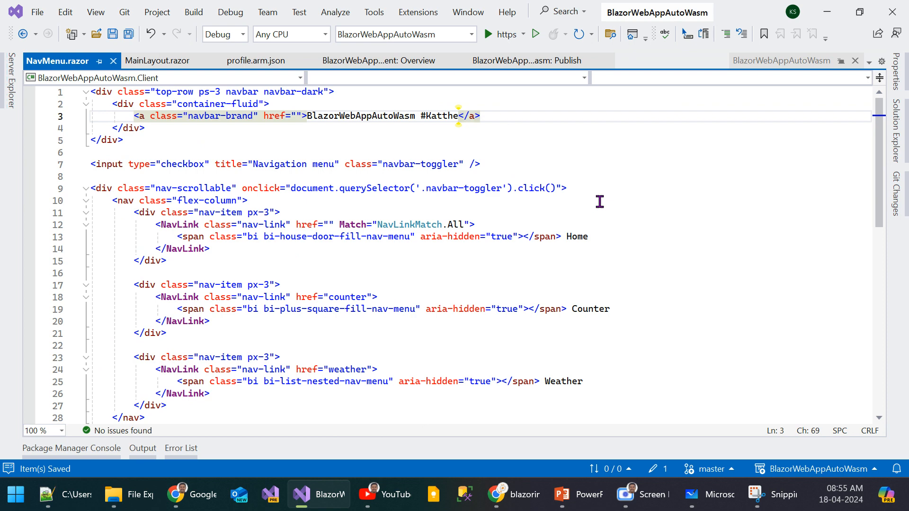
pyautogui.click(896, 142)
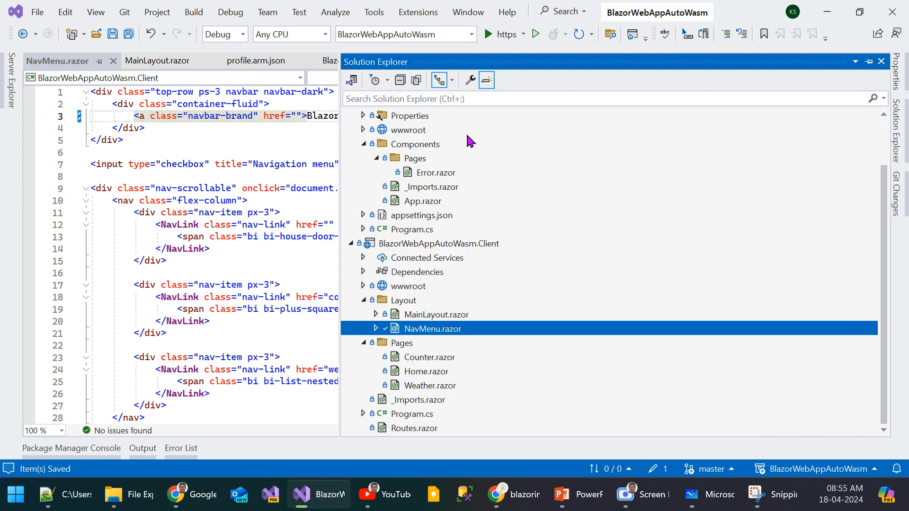
pyautogui.click(400, 79)
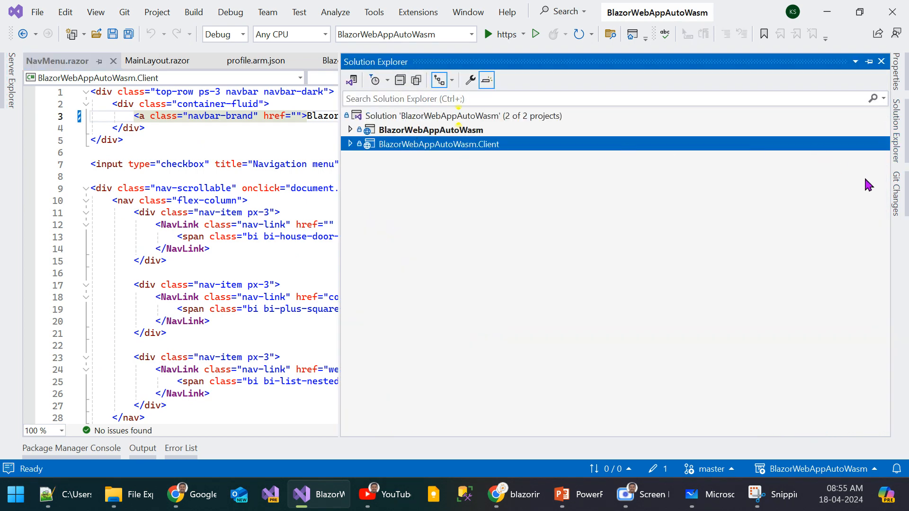
# Step: Commit the NavMenu.razor change and push it, using the name copied from the navbar-brand text as the commit message
pyautogui.click(896, 194)
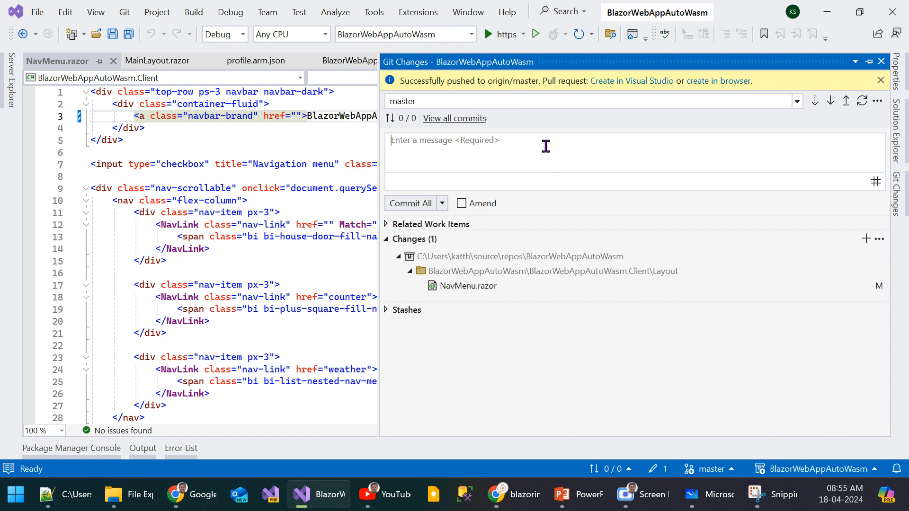
pyautogui.click(305, 133)
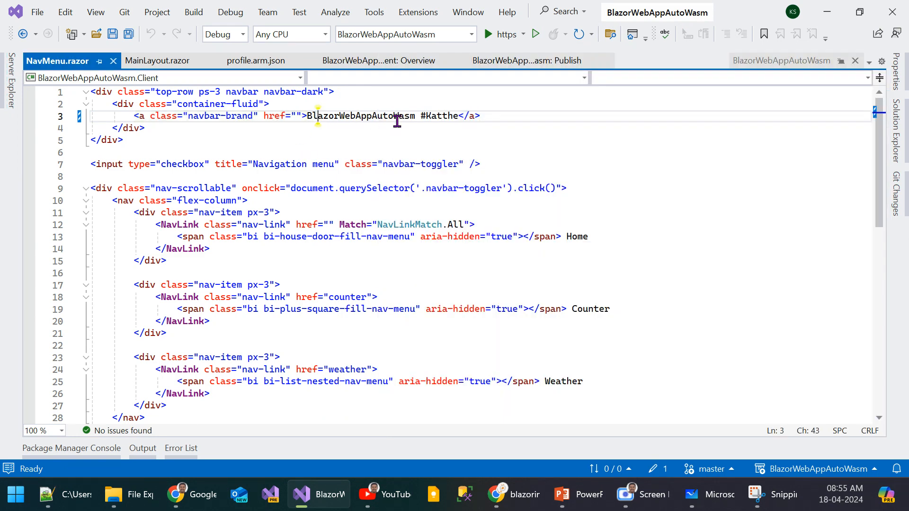
pyautogui.doubleClick(440, 116)
pyautogui.hotkey('ctrl', 'c')
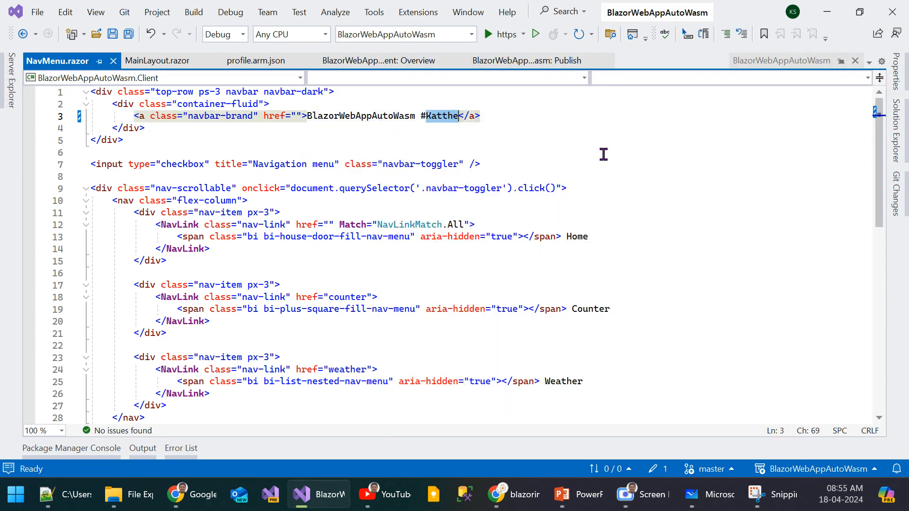
pyautogui.click(897, 194)
pyautogui.click(553, 147)
pyautogui.hotkey('ctrl', 'v')
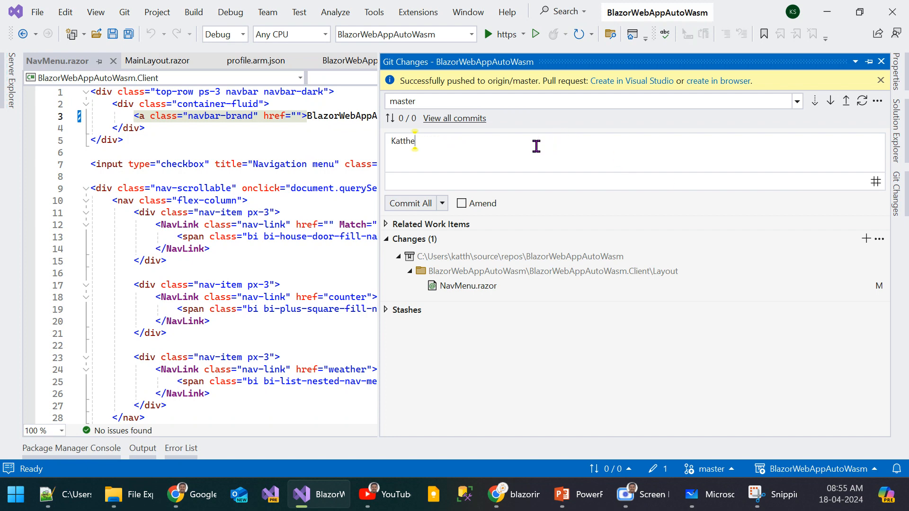
pyautogui.click(442, 203)
pyautogui.click(439, 239)
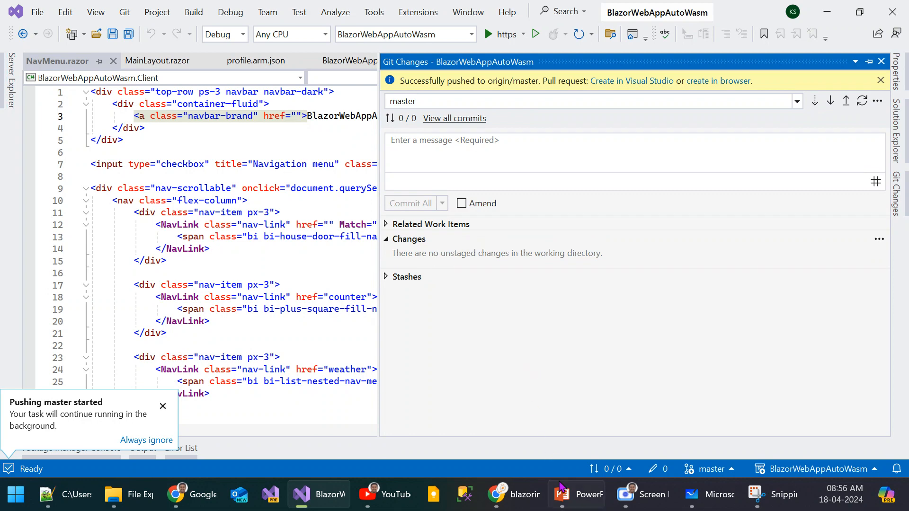
# Step: Switch to the PowerPoint slide show and review the deployment topics on the Covering slide
pyautogui.moveTo(563, 496)
pyautogui.click(568, 402)
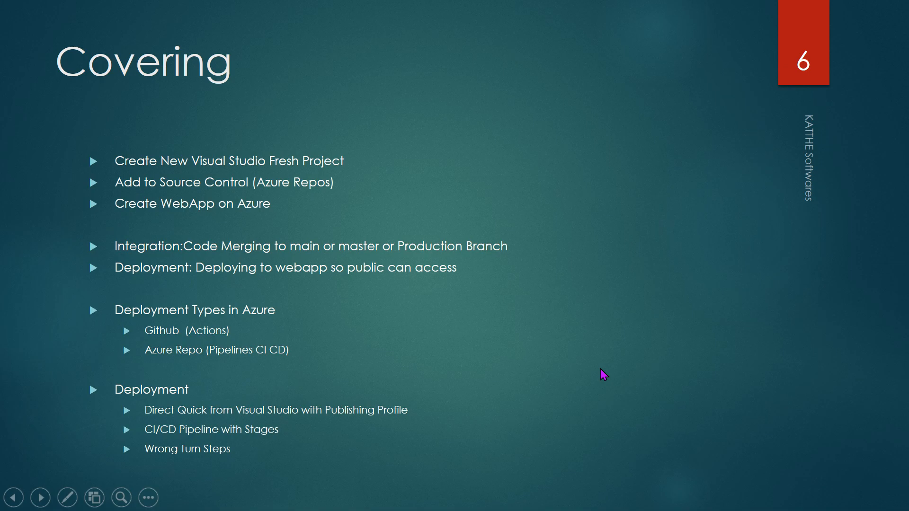
pyautogui.hotkey('alt', 'Tab')
# Step: Switch to Chrome, close the extra repository and repository settings pages, and open the Dev project's repository files in Azure DevOps
pyautogui.click(568, 14)
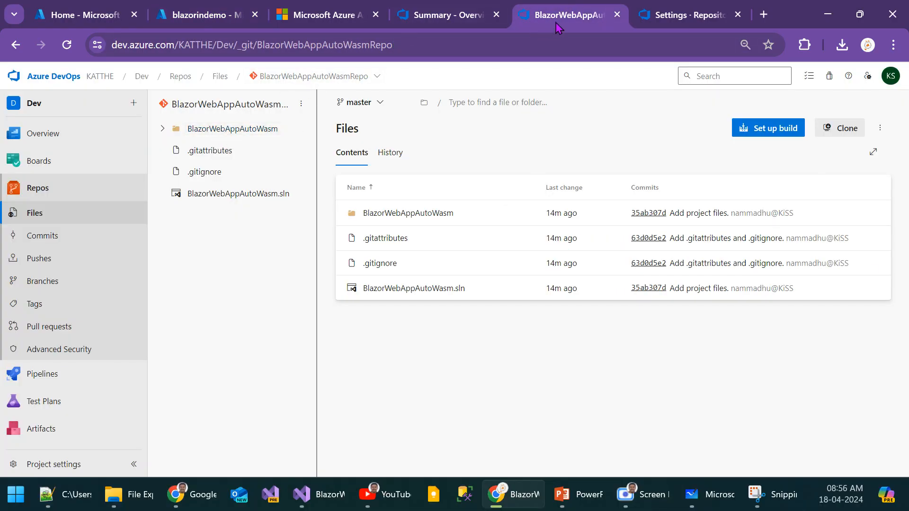
pyautogui.click(616, 15)
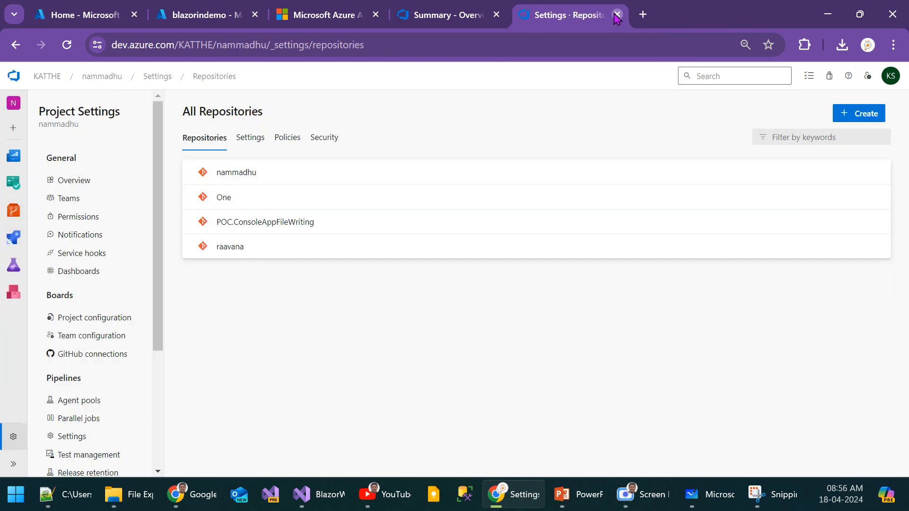
pyautogui.click(617, 16)
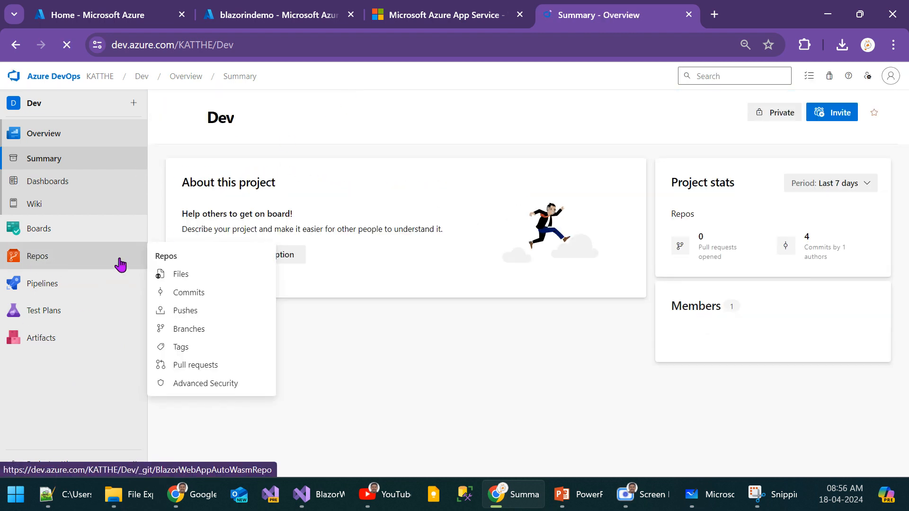
pyautogui.click(199, 276)
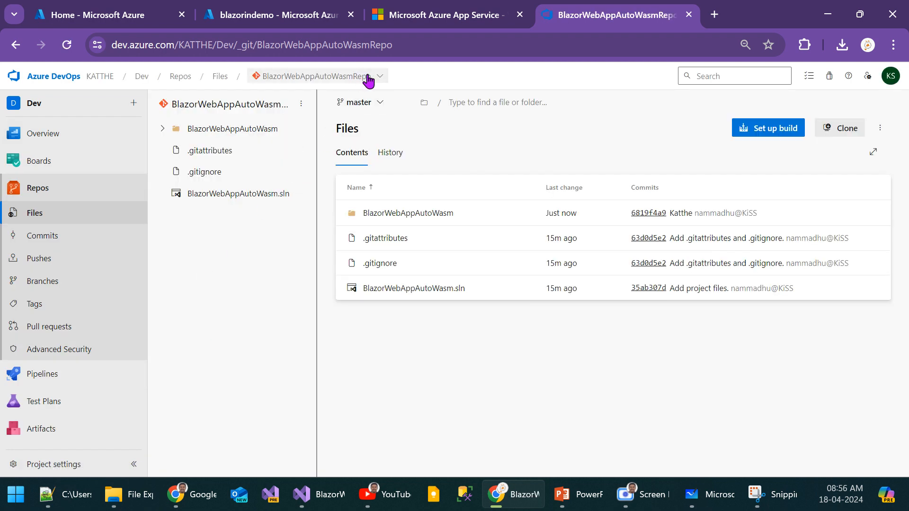
# Step: Open repository management for the Dev project and permanently delete the Dev repository, confirming with its name
pyautogui.click(369, 78)
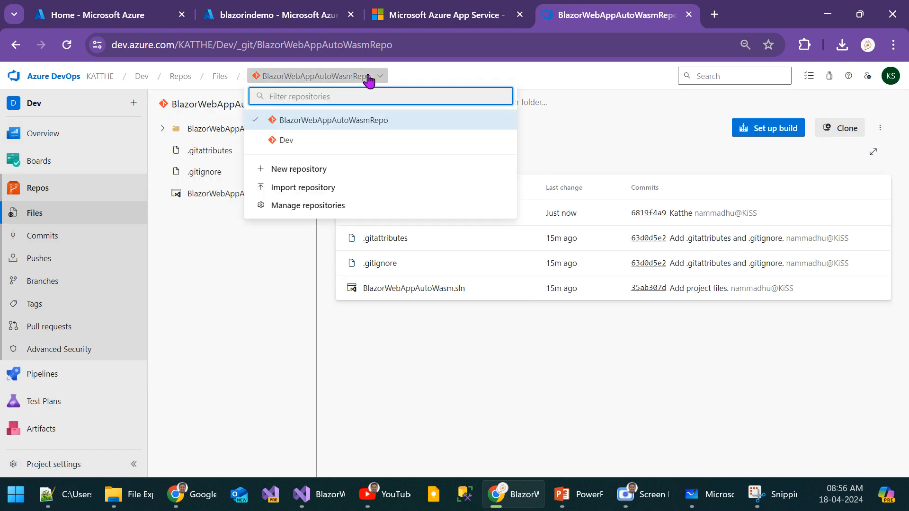
pyautogui.click(294, 207)
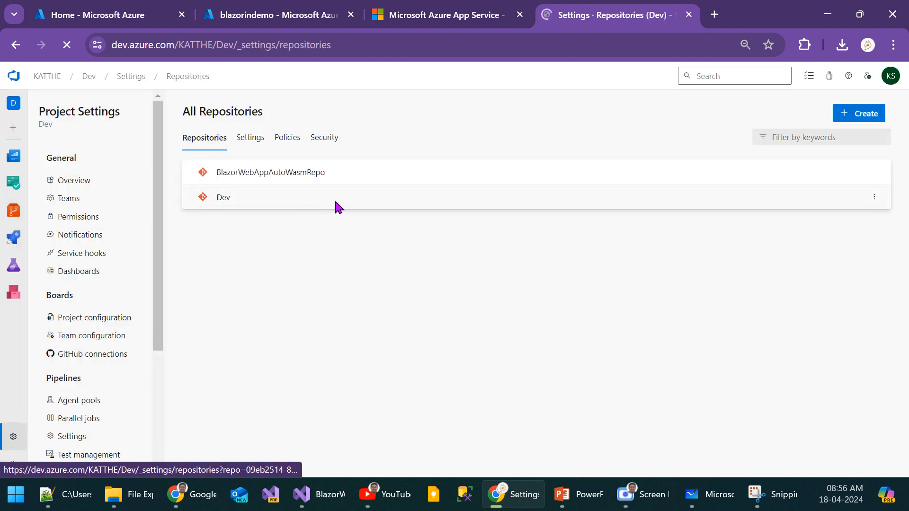
pyautogui.click(874, 199)
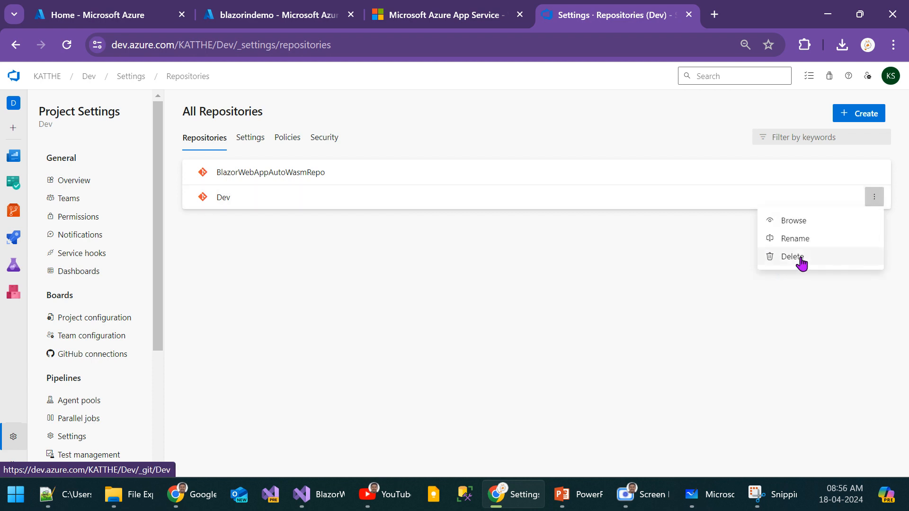
pyautogui.click(800, 260)
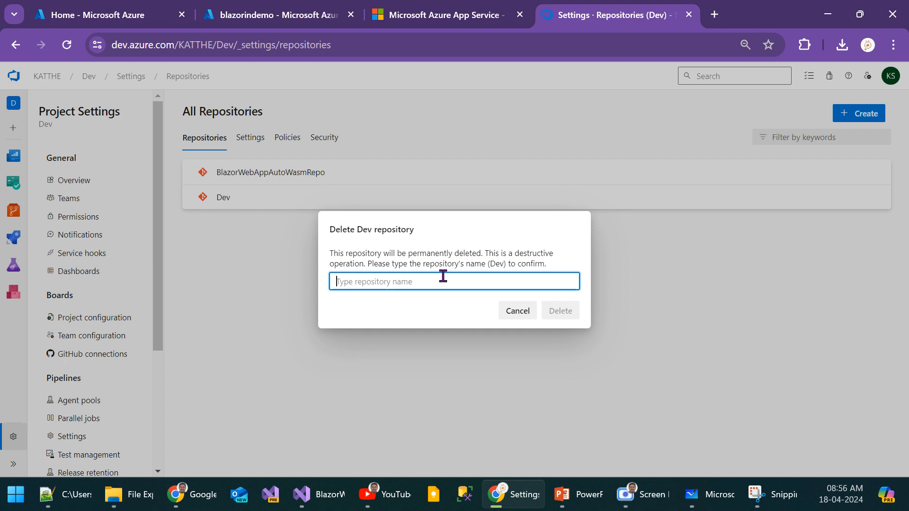
pyautogui.write('Dev')
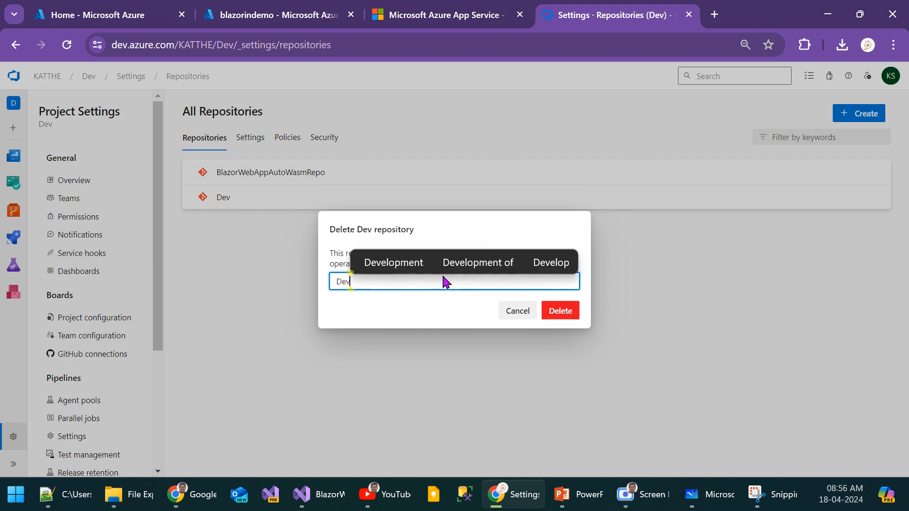
pyautogui.click(563, 313)
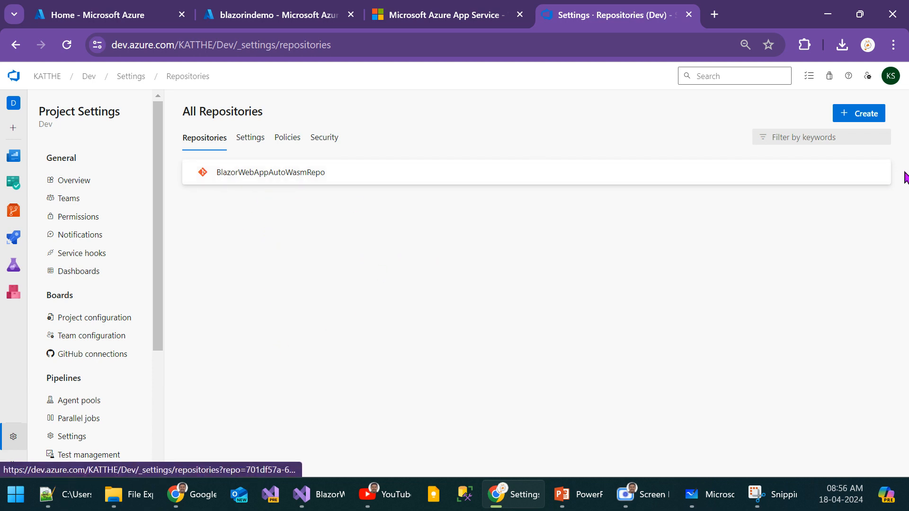
pyautogui.click(873, 172)
pyautogui.click(817, 232)
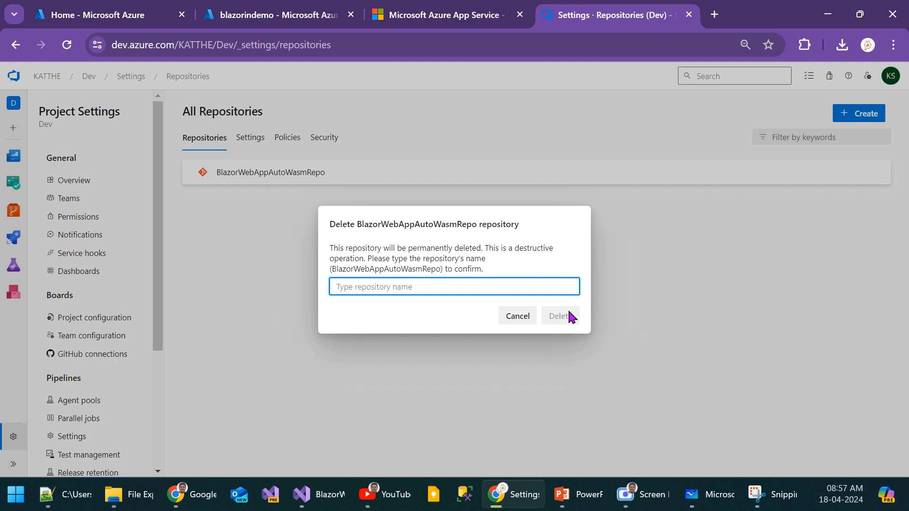
pyautogui.click(512, 316)
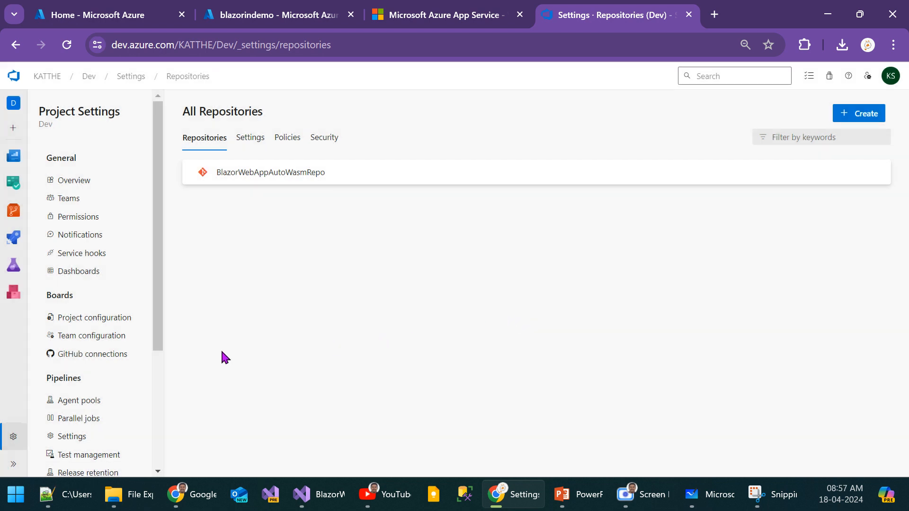
# Step: View the Dev project's Pipelines page, and open the Deployment Center of the blazorindemo web app in the Azure portal
pyautogui.moveTo(16, 238)
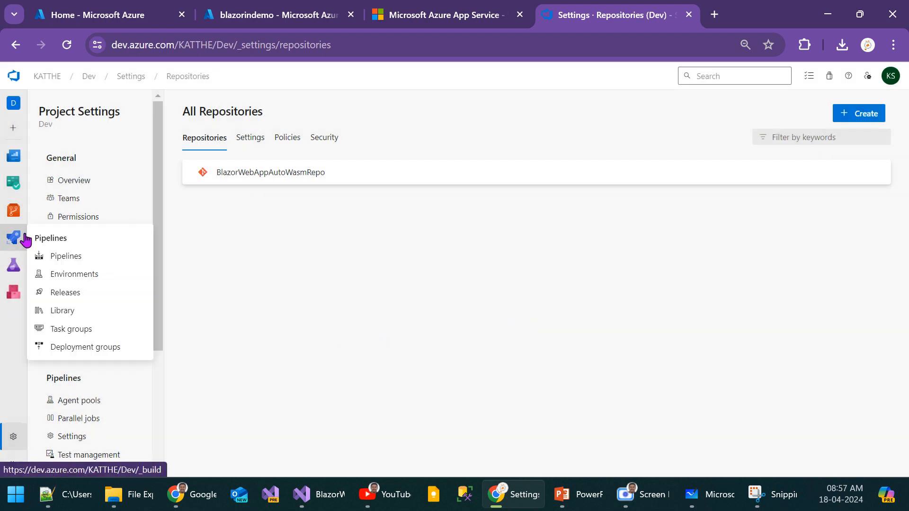
pyautogui.click(57, 257)
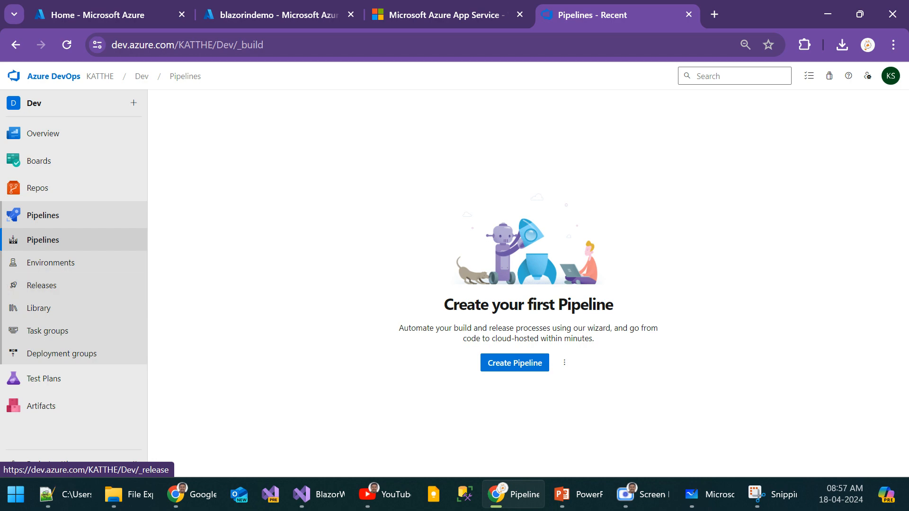
pyautogui.click(323, 6)
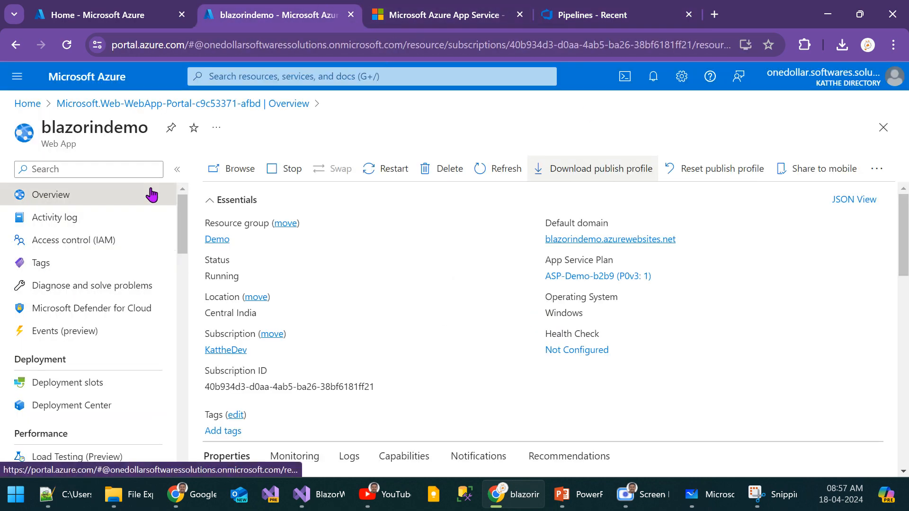
pyautogui.click(81, 406)
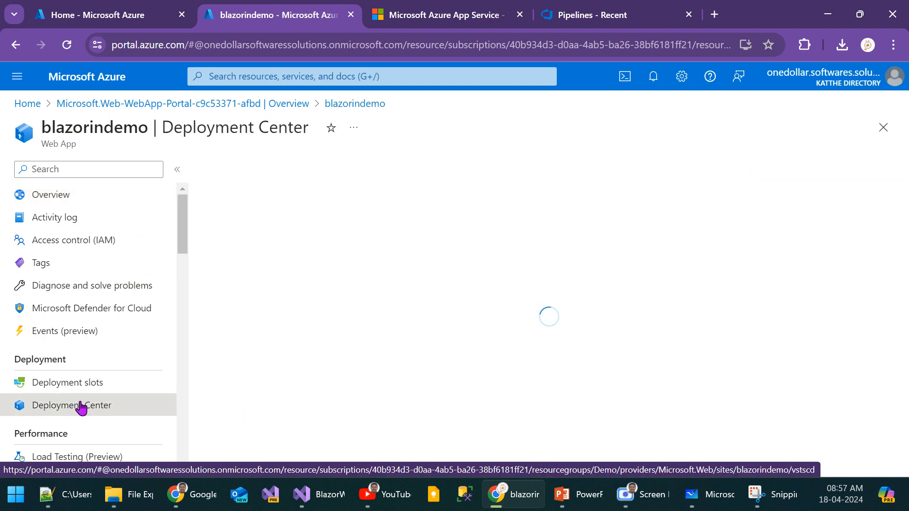
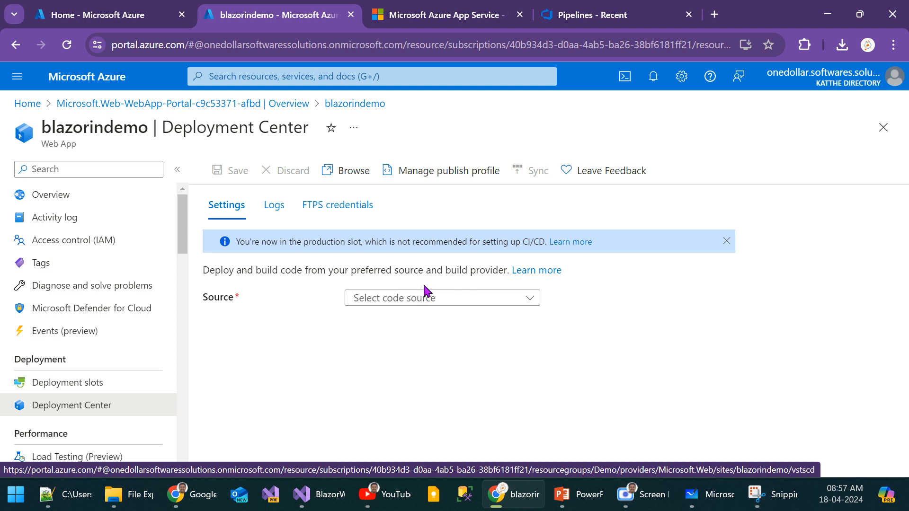
# Step: Set the code source to Azure Repos with organization KATTHE, project Dev and repository BlazorWebAppAutoWasmRepo, and open the branch choices
pyautogui.click(428, 298)
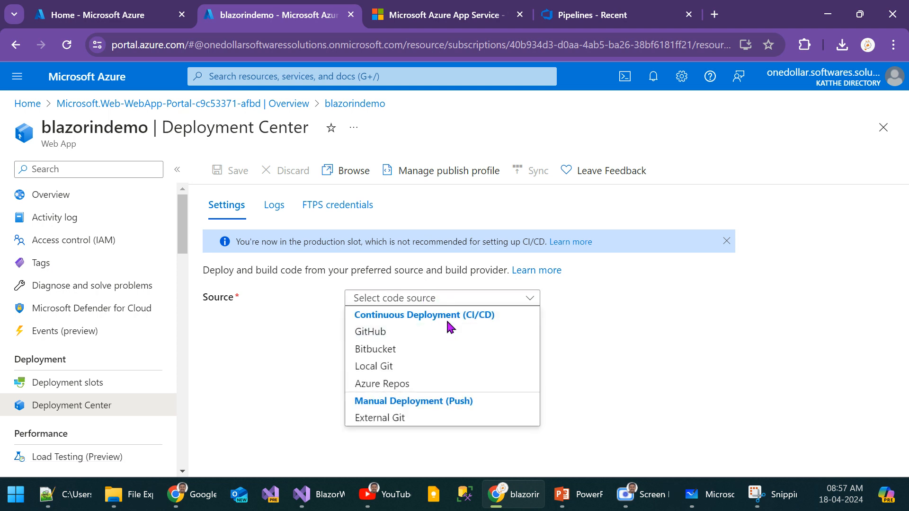
pyautogui.click(383, 386)
pyautogui.scroll(-2, 508, 345)
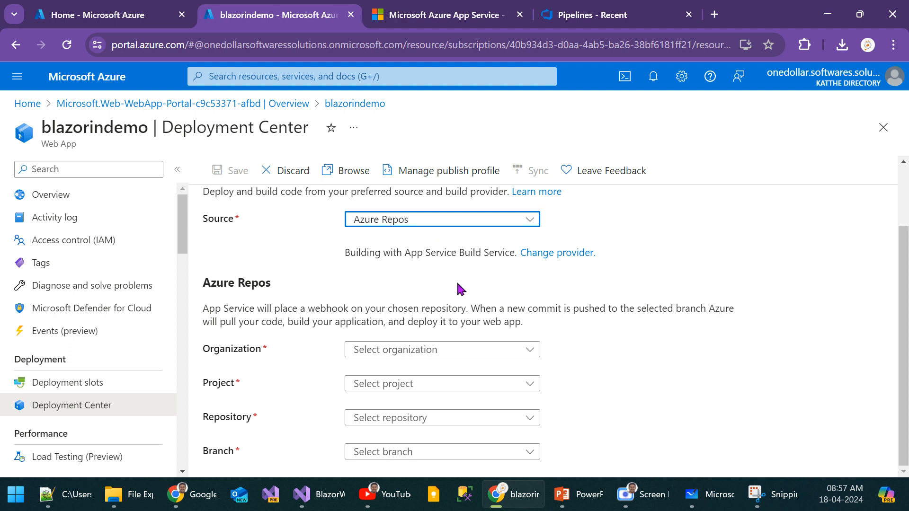
pyautogui.click(447, 350)
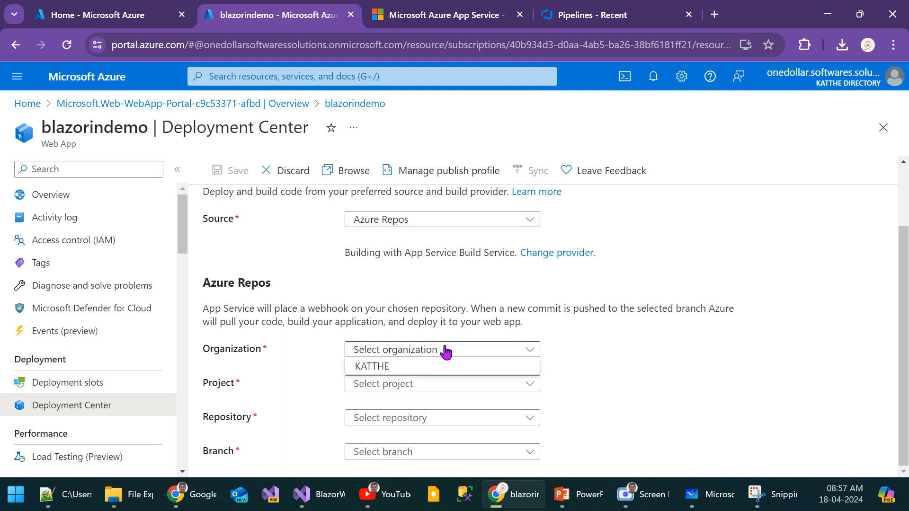
pyautogui.click(420, 367)
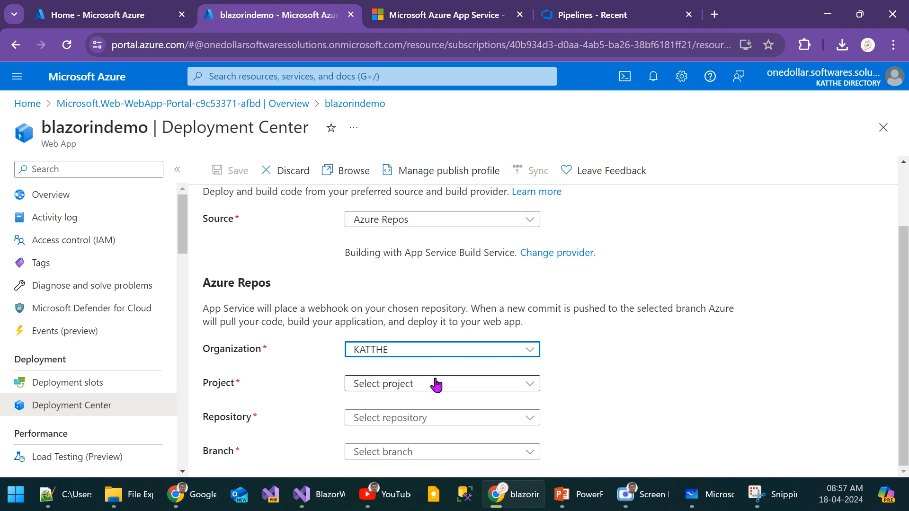
pyautogui.click(423, 386)
pyautogui.click(386, 401)
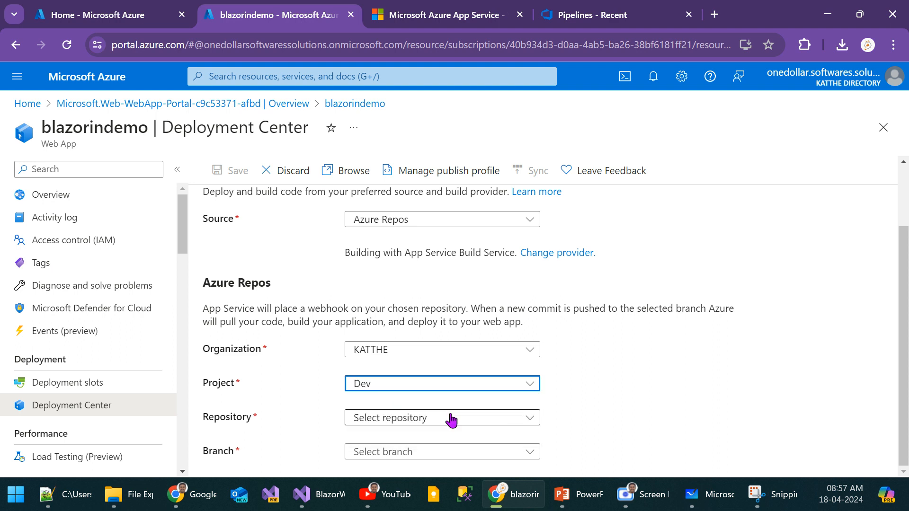
pyautogui.click(450, 420)
pyautogui.click(416, 435)
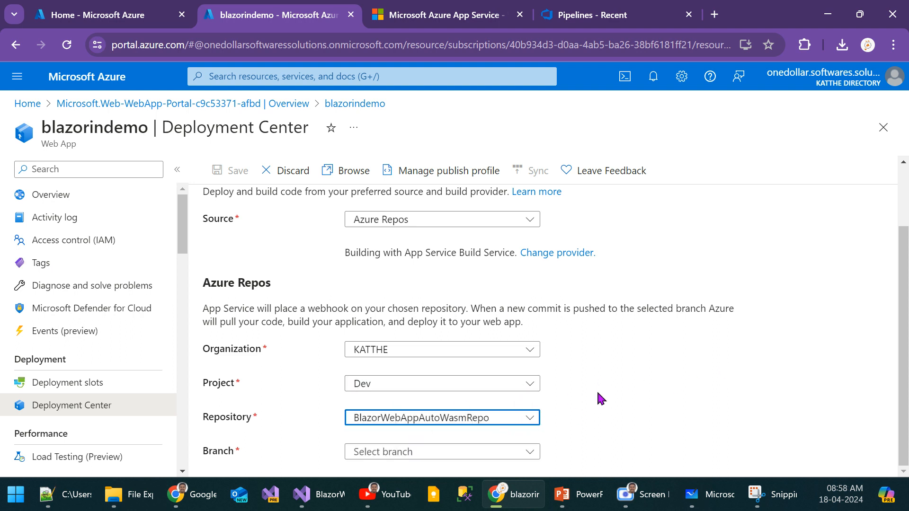
pyautogui.click(450, 454)
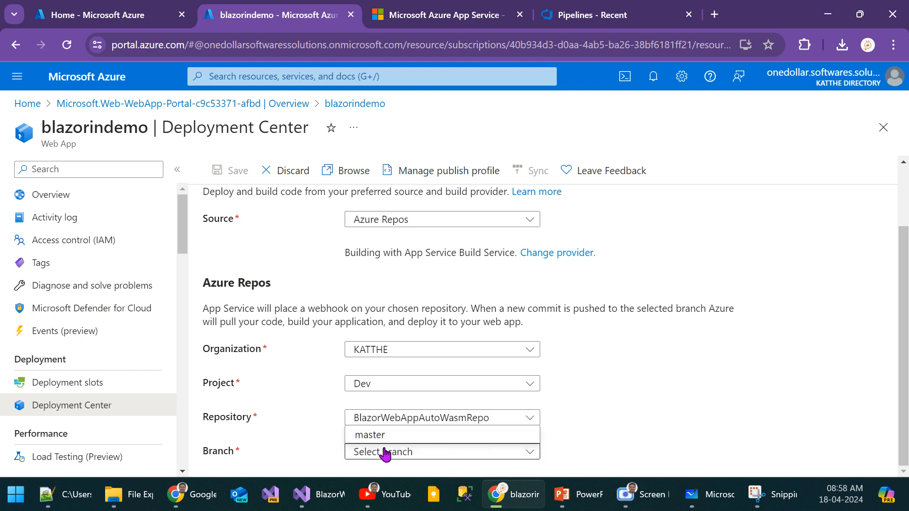
# Step: Set the branch to master for the BlazorWebAppAutoWasmRepo repository and save the web app's deployment configuration
pyautogui.click(382, 433)
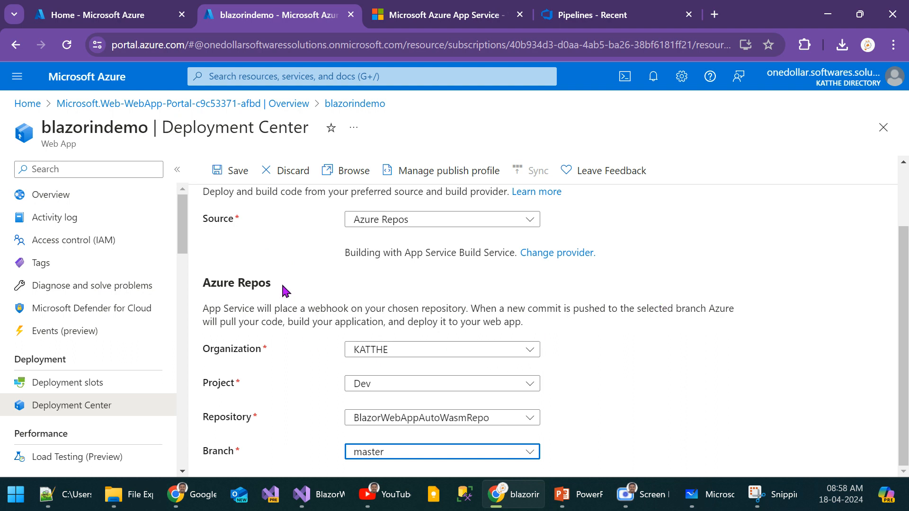
pyautogui.click(237, 172)
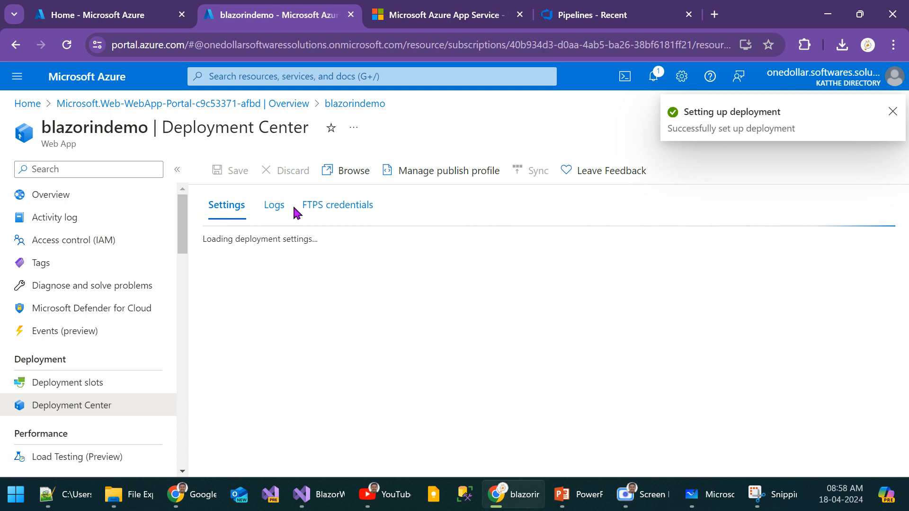
# Step: Refresh the web app's deployment logs and open the log details of commit 6819f4a
pyautogui.click(274, 213)
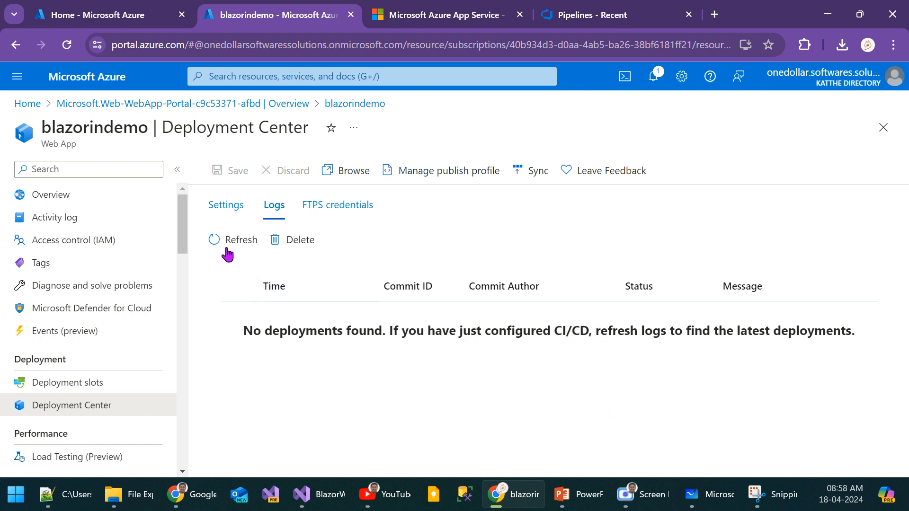
pyautogui.click(212, 241)
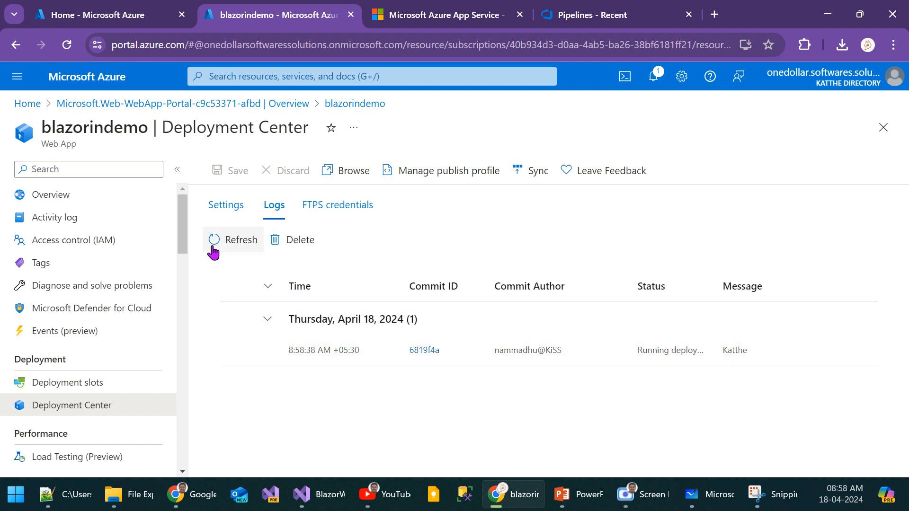
pyautogui.click(215, 243)
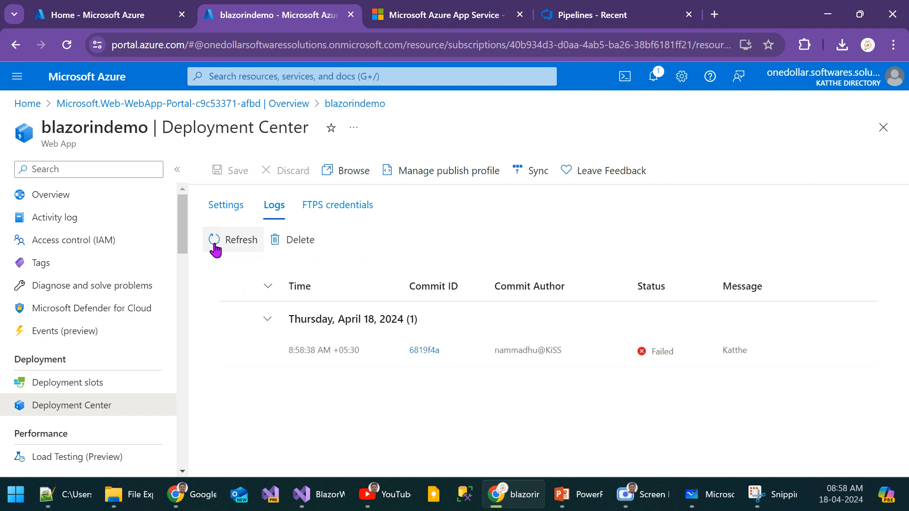
pyautogui.click(647, 356)
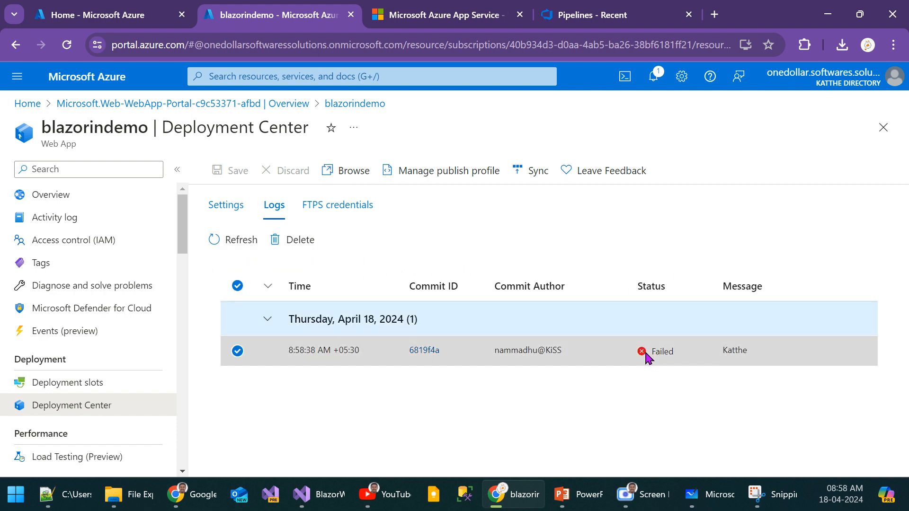
pyautogui.click(415, 359)
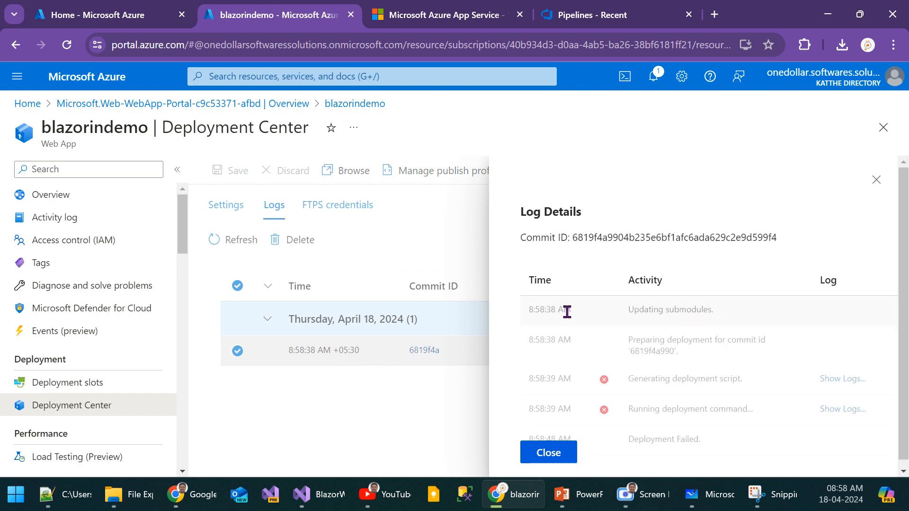
# Step: Show the log of the "Generating deployment script" activity and examine its output
pyautogui.click(845, 373)
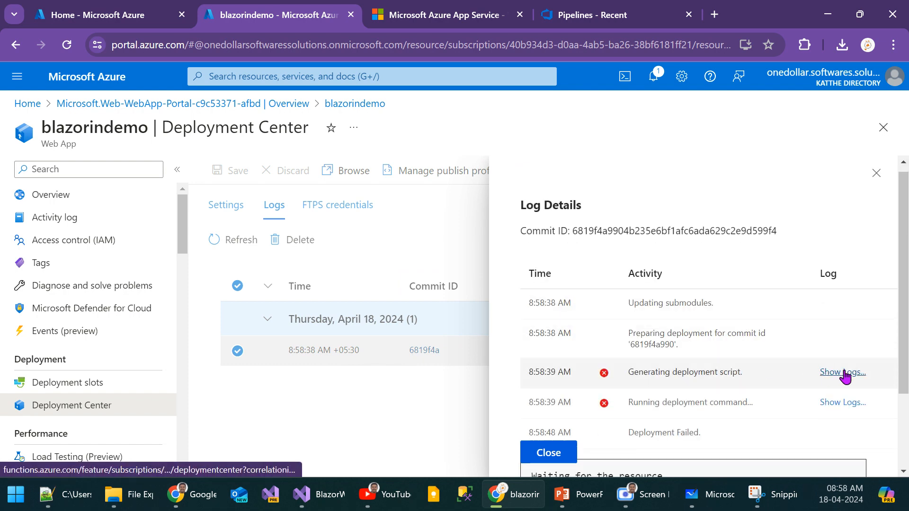
pyautogui.scroll(-3, 815, 350)
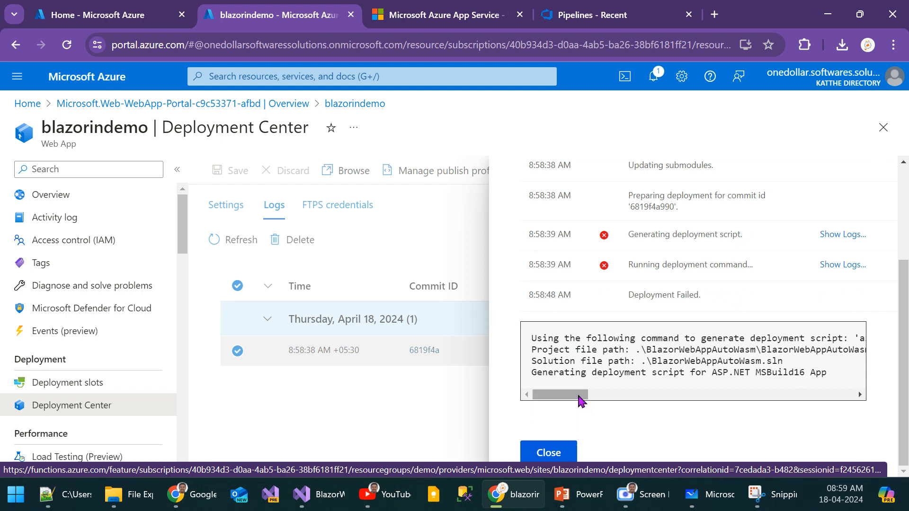
pyautogui.moveTo(580, 395); pyautogui.dragTo(544, 407)
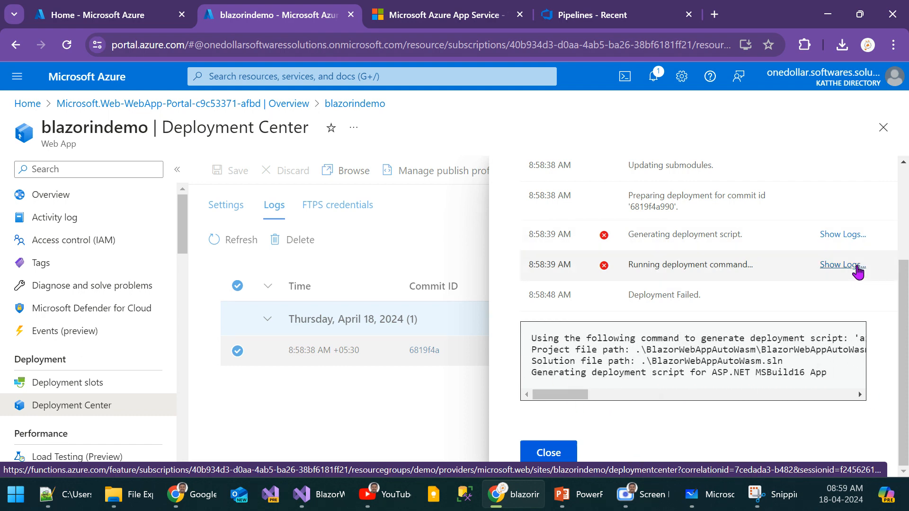
# Step: Show the log of the "Running deployment command" activity, examine its build error lines, and close the Deployment Center
pyautogui.click(856, 266)
pyautogui.scroll(-3, 748, 308)
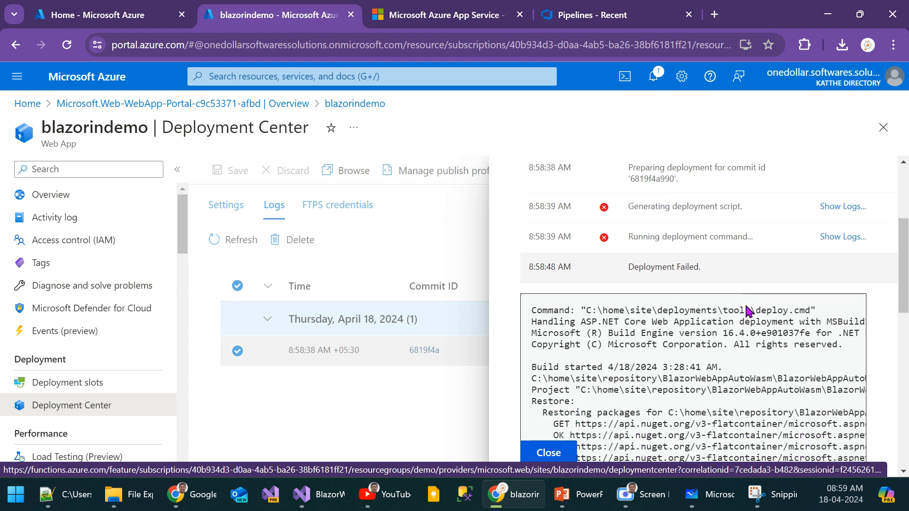
pyautogui.scroll(-5, 744, 308)
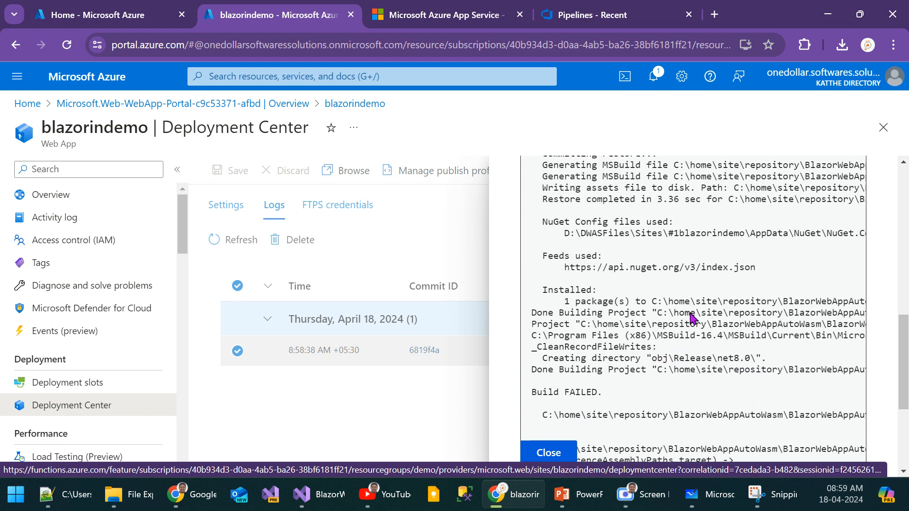
pyautogui.scroll(-3, 644, 315)
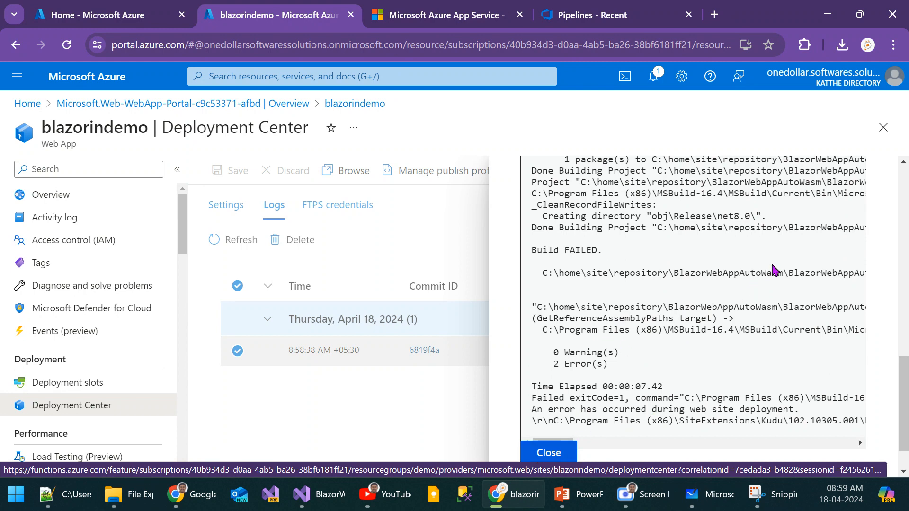
pyautogui.moveTo(767, 272); pyautogui.dragTo(811, 289)
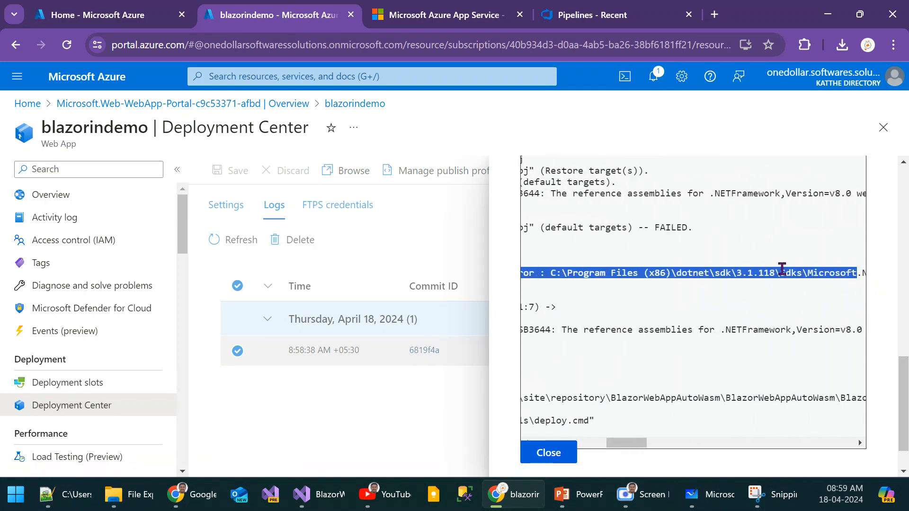
pyautogui.click(782, 269)
pyautogui.moveTo(654, 269); pyautogui.dragTo(418, 279)
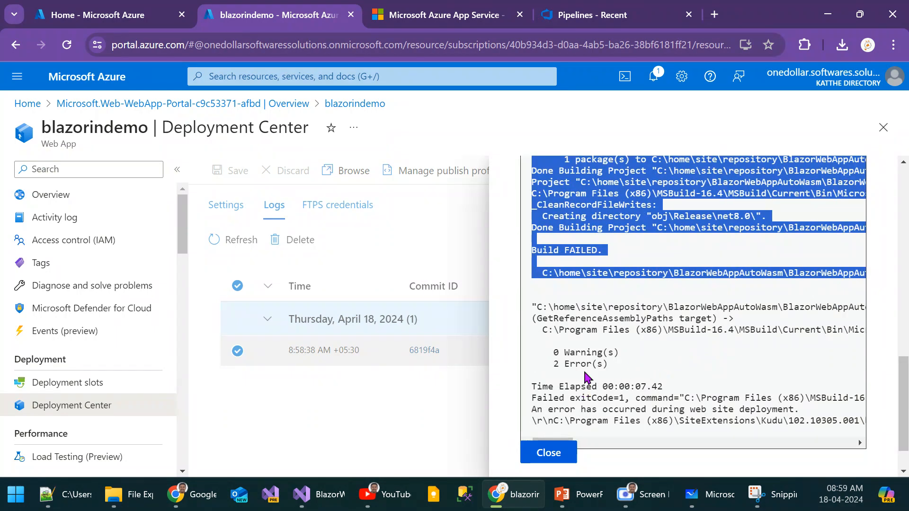
pyautogui.click(723, 268)
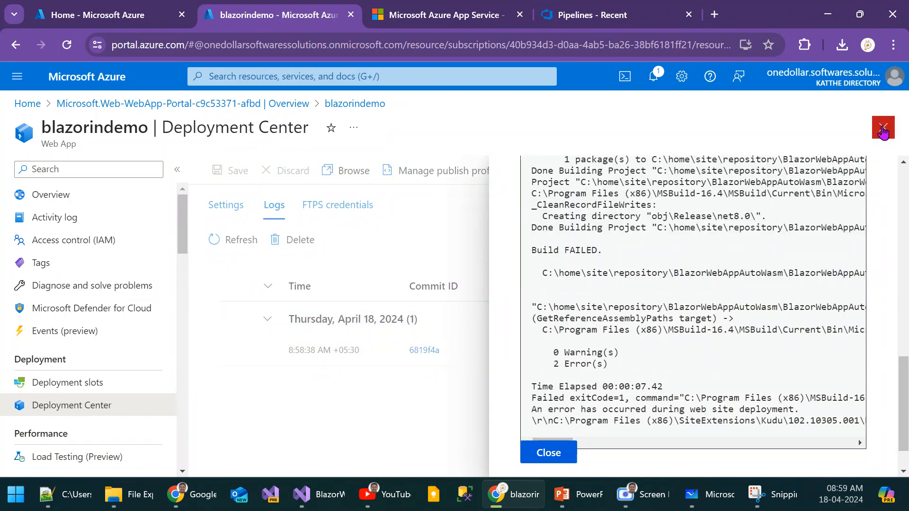
pyautogui.click(883, 127)
# Step: Switch to Visual Studio and build the BlazorWebAppAutoWasm solution
pyautogui.click(321, 500)
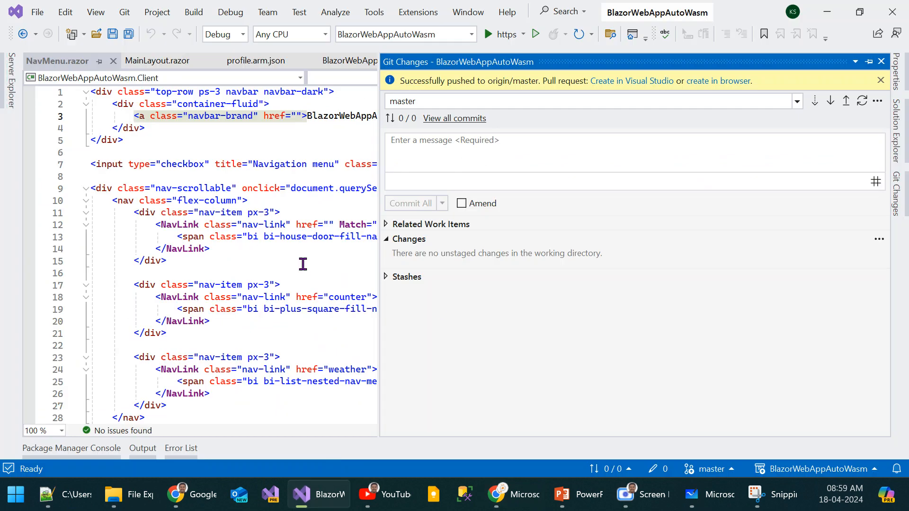
pyautogui.click(303, 264)
pyautogui.hotkey('ctrl', 'shift', 'b')
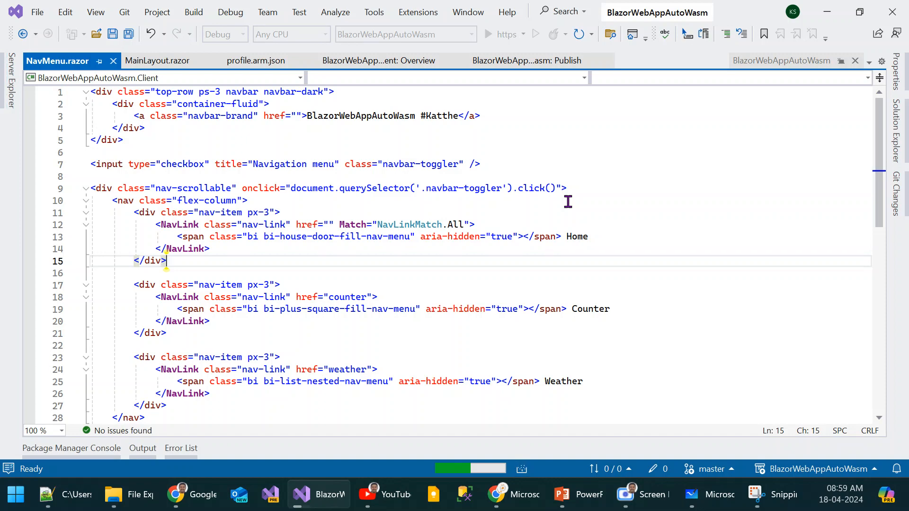
pyautogui.hotkey('alt', 'Tab')
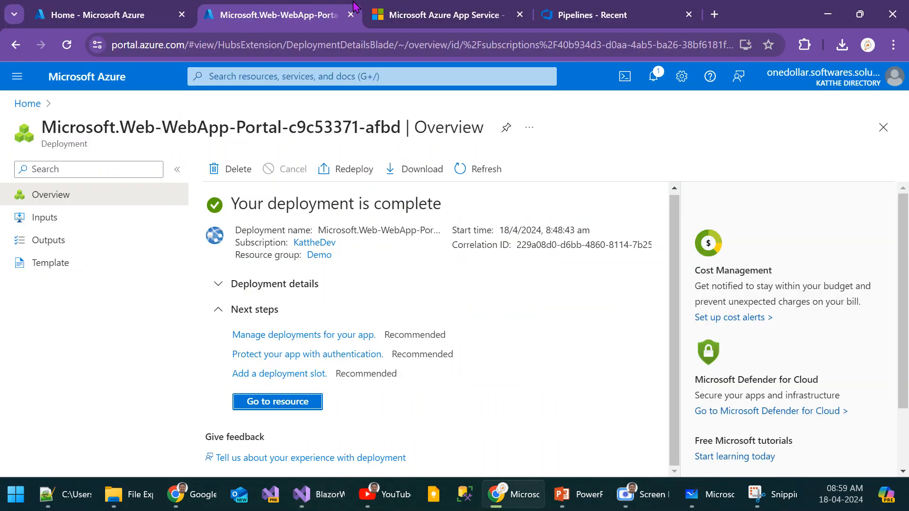
pyautogui.click(587, 10)
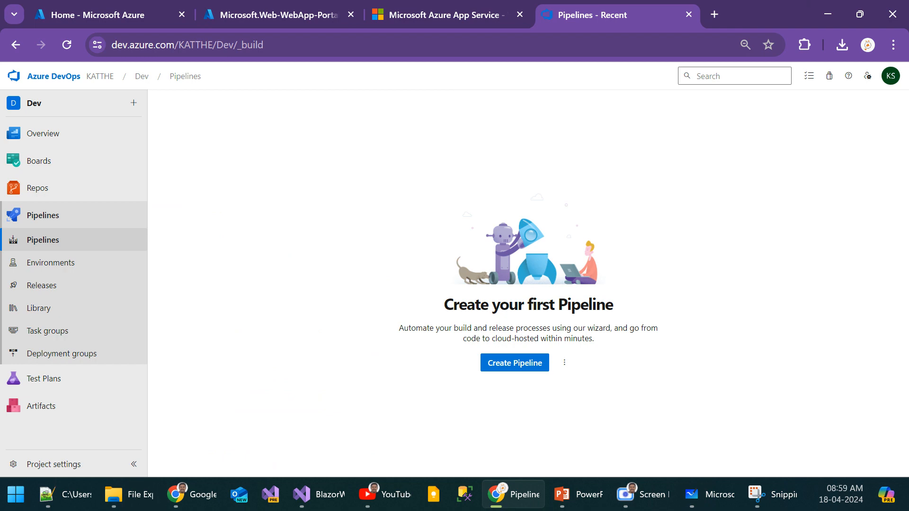
pyautogui.hotkey('alt', 'Tab')
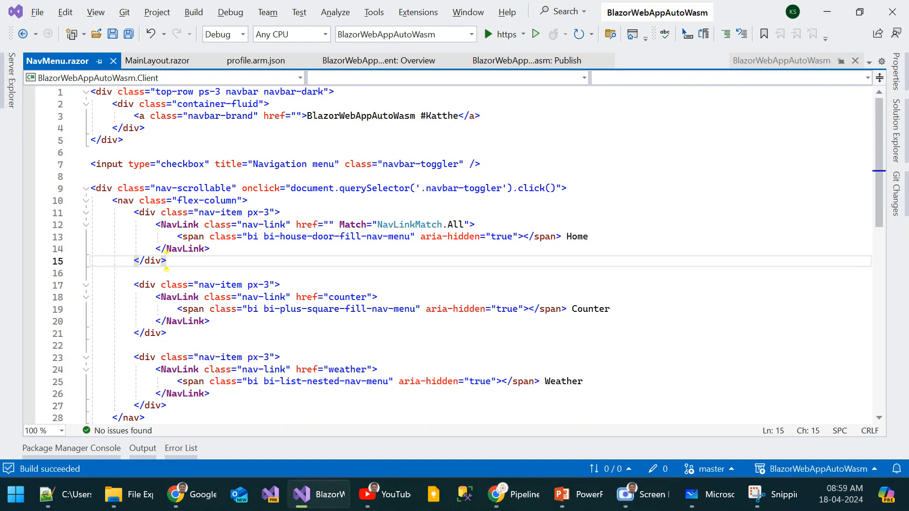
pyautogui.hotkey('alt', 'Tab')
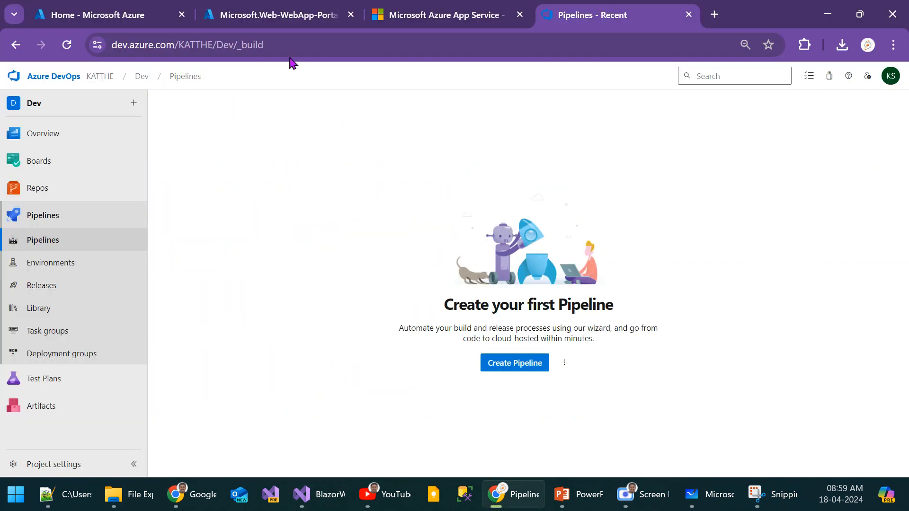
pyautogui.hotkey('ctrl', 'shift', 'Tab')
pyautogui.click(268, 9)
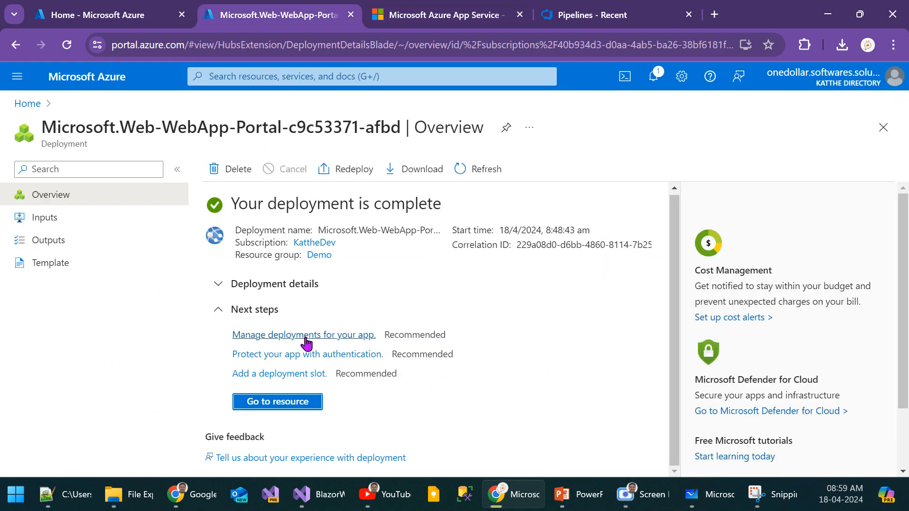
pyautogui.click(102, 7)
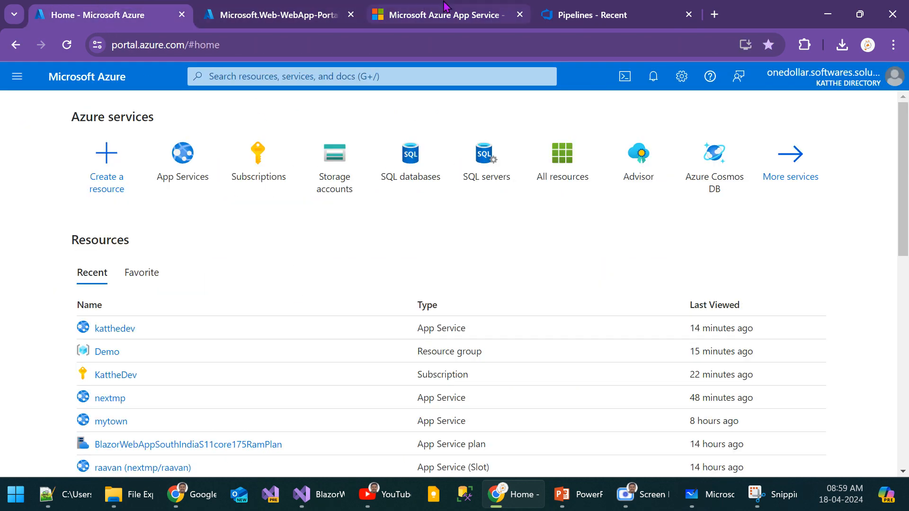
pyautogui.click(600, 8)
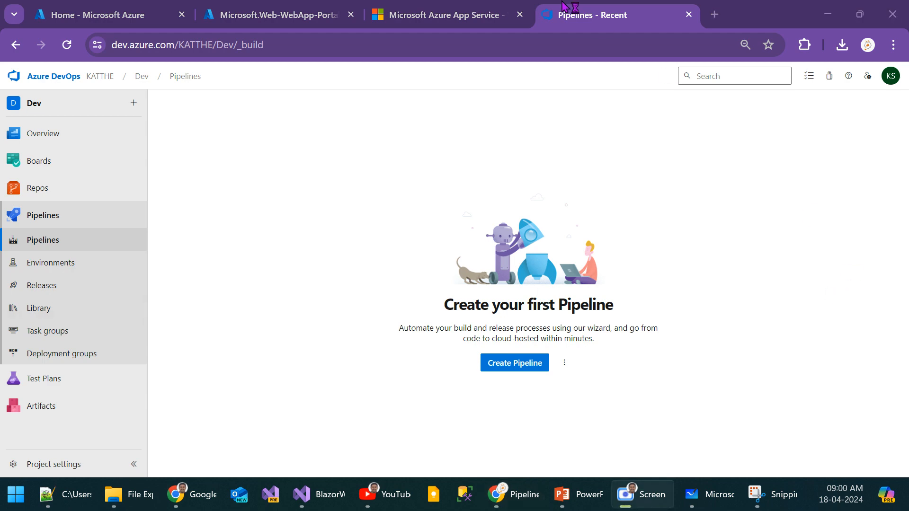
pyautogui.click(274, 7)
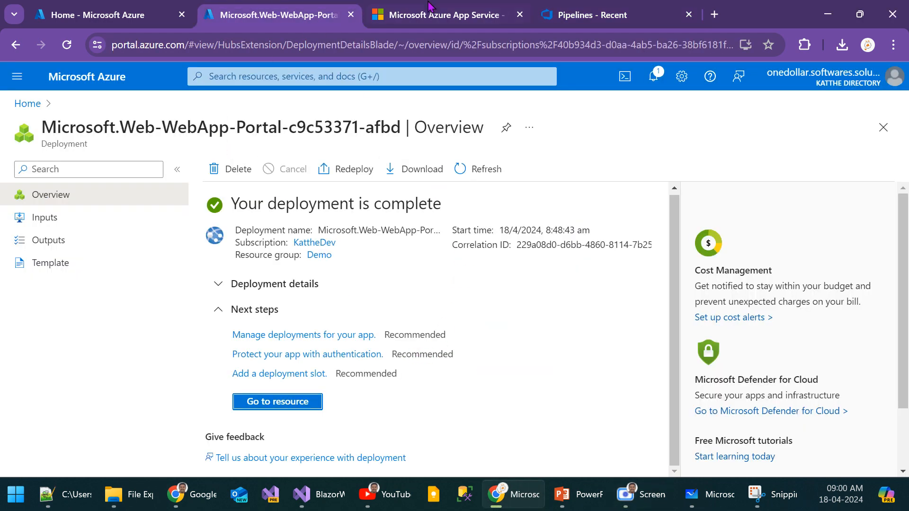
pyautogui.click(410, 6)
# Step: From the Azure portal home, open the blazorindemo App Service through the KattheDev subscription's resources
pyautogui.click(109, 14)
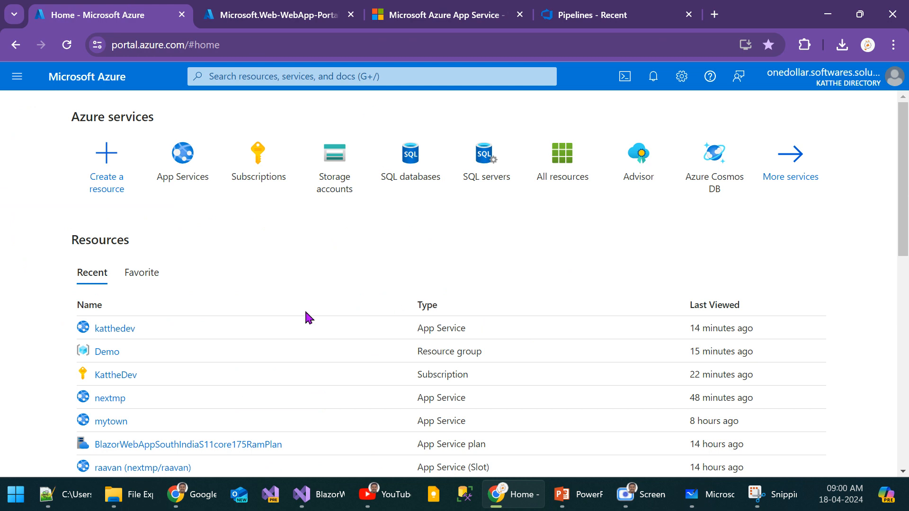
pyautogui.click(116, 334)
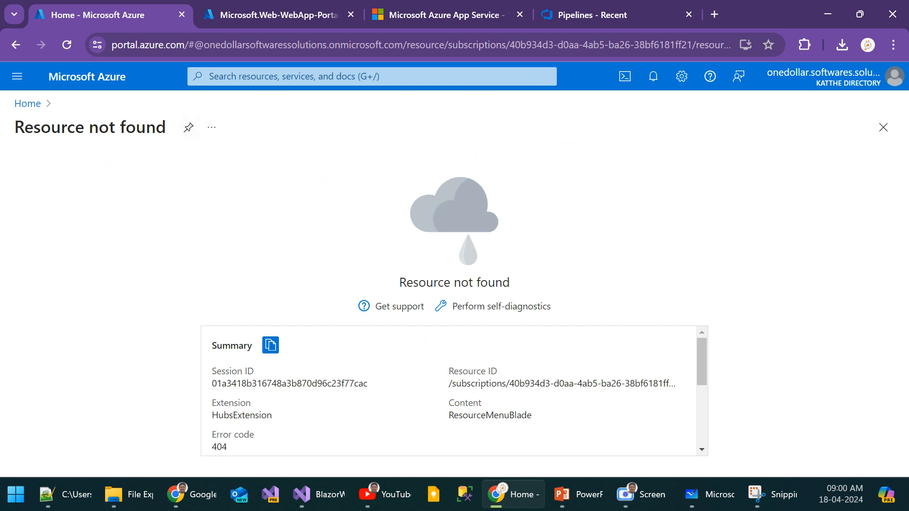
pyautogui.click(38, 111)
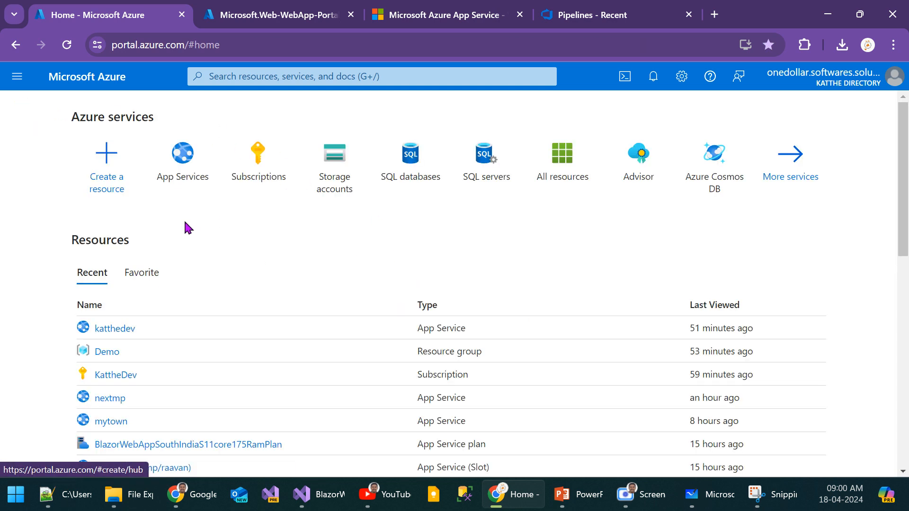
pyautogui.click(126, 376)
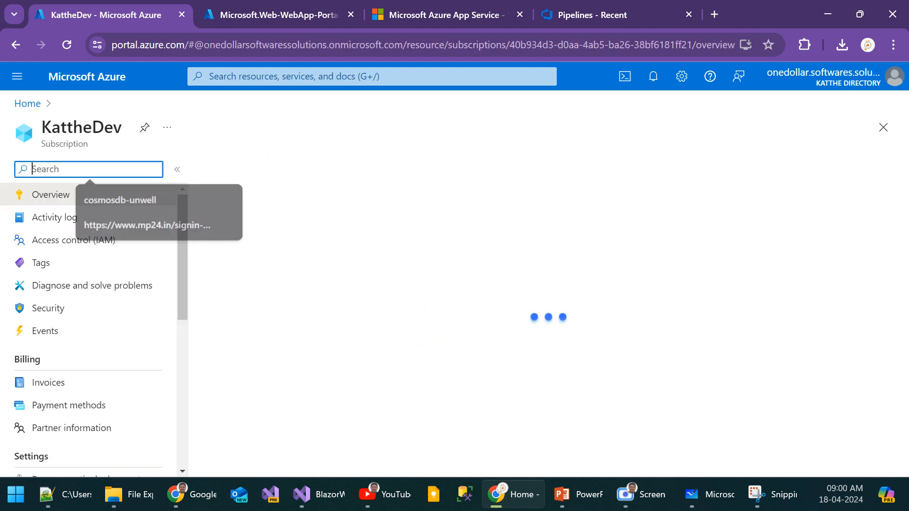
pyautogui.scroll(-2, 150, 331)
pyautogui.scroll(-4, 81, 275)
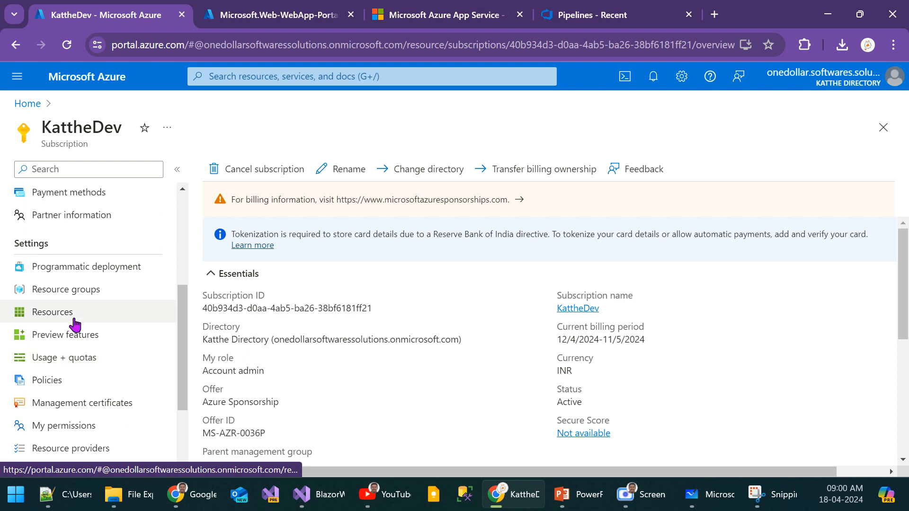
pyautogui.click(73, 314)
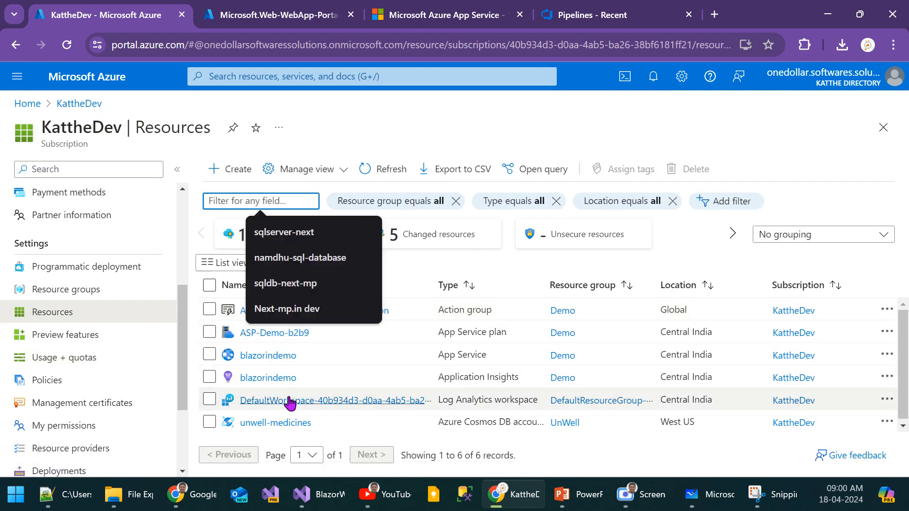
pyautogui.click(274, 355)
# Step: Close the browser page with the Microsoft.Web-WebApp-Portal deployment overview and reload the site blazorindemo.azurewebsites.net
pyautogui.click(248, 7)
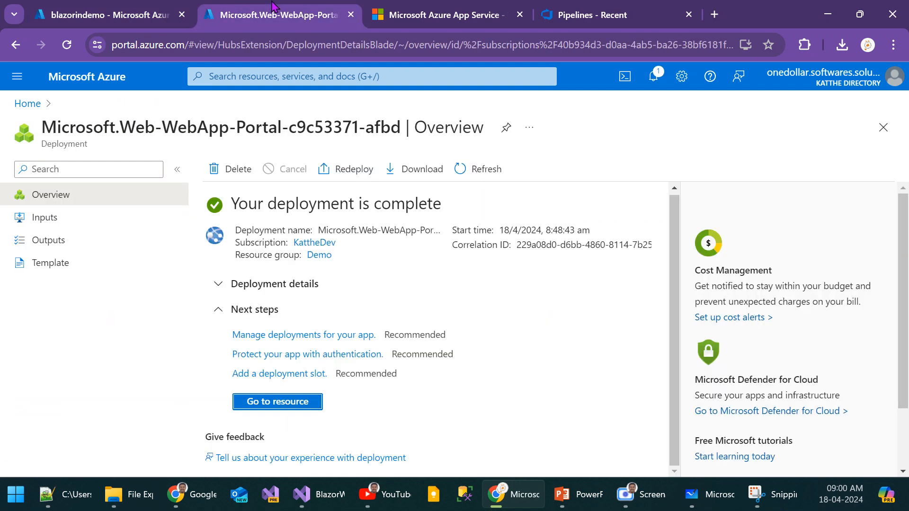
pyautogui.click(350, 14)
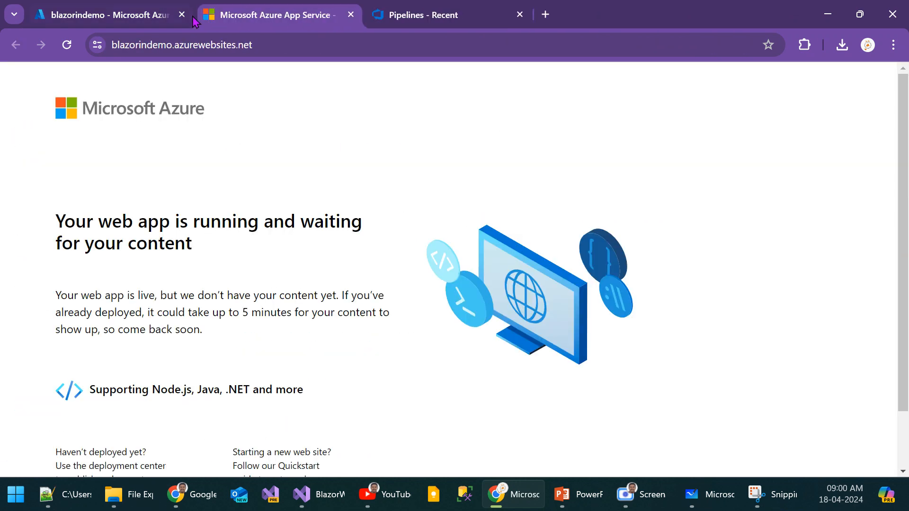
pyautogui.press('F5')
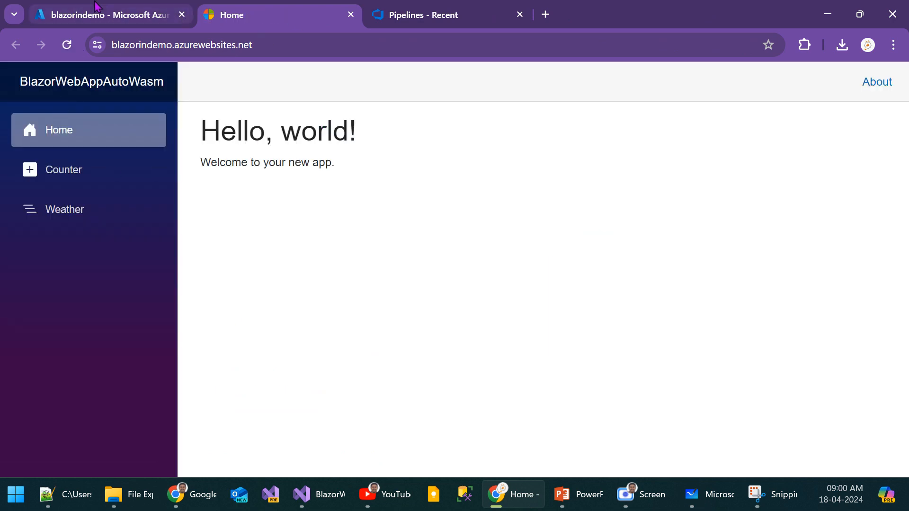
# Step: Return to the blazorindemo web app in the Azure portal and check the deployment logs in its Deployment Center
pyautogui.click(97, 6)
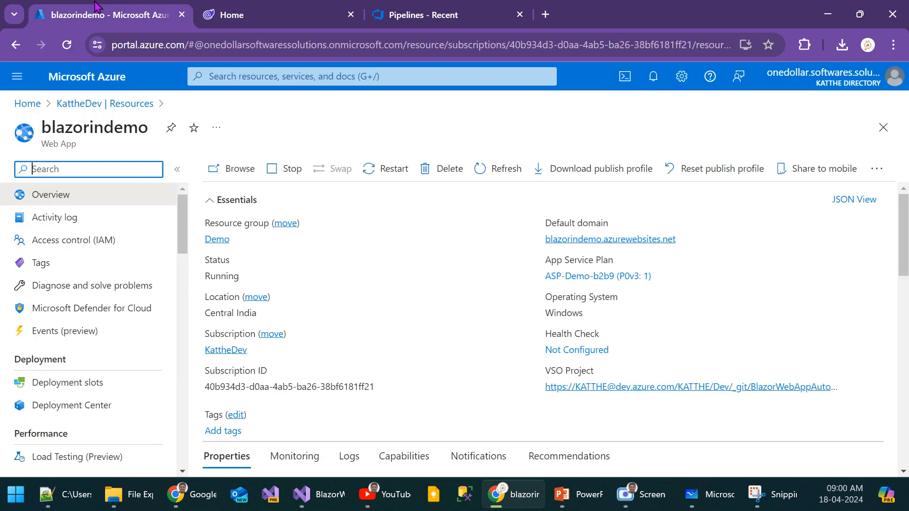
pyautogui.click(205, 7)
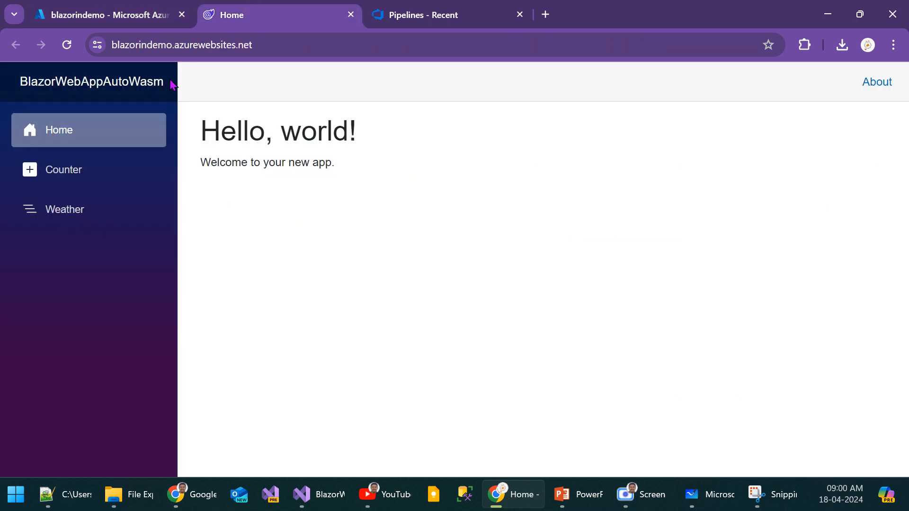
pyautogui.click(71, 6)
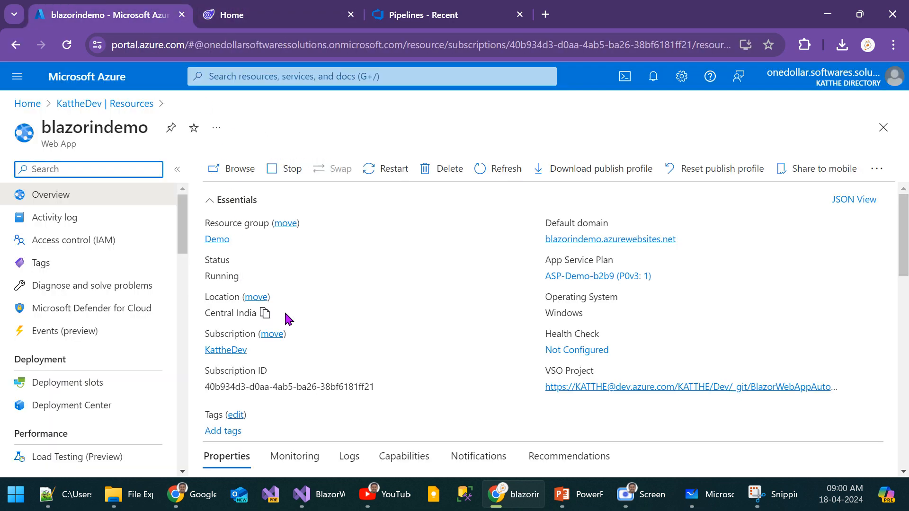
pyautogui.scroll(-5, 483, 350)
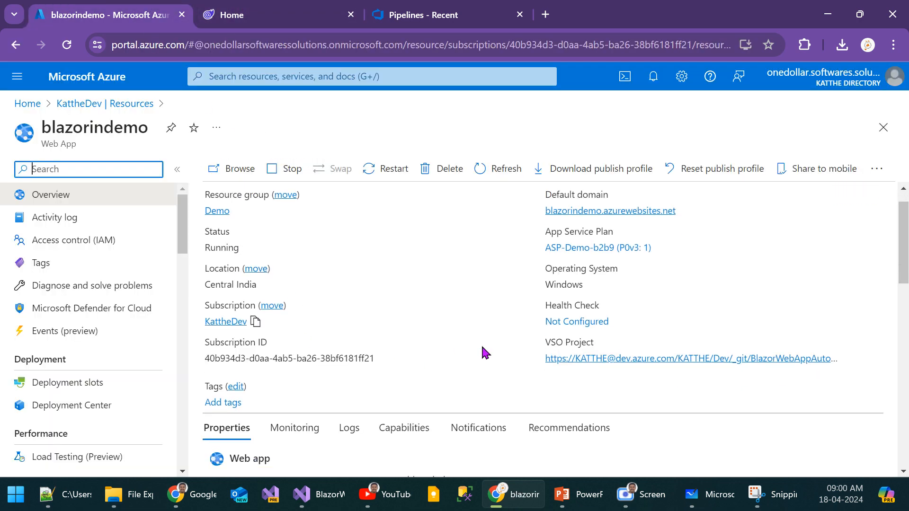
pyautogui.click(108, 411)
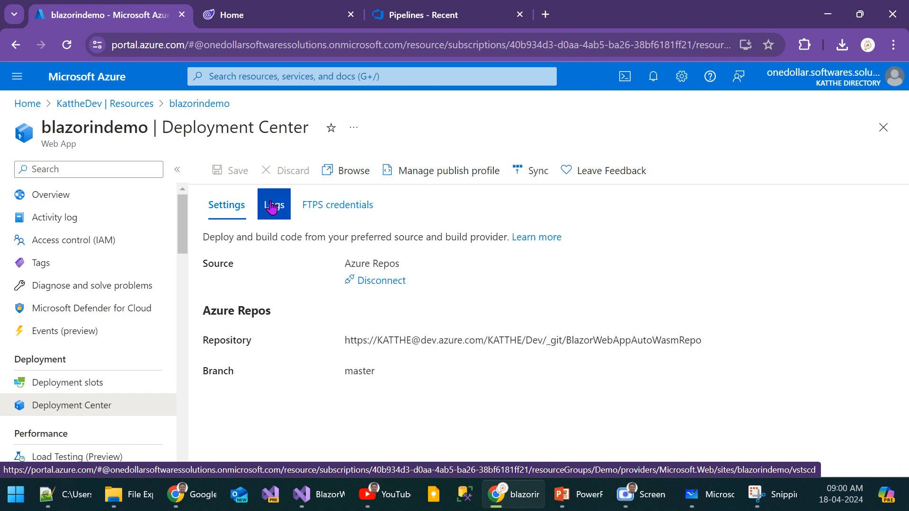
pyautogui.click(273, 204)
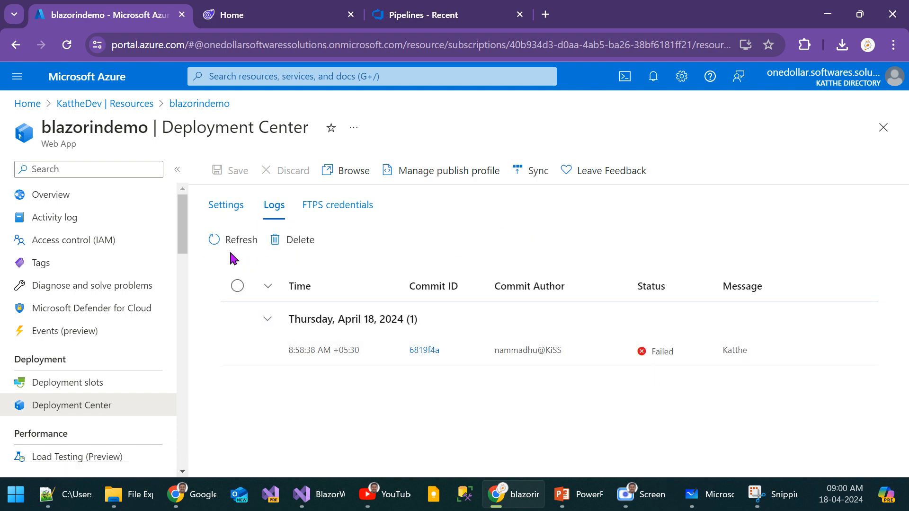
# Step: Disconnect the Azure Repos source in the Deployment Center settings of blazorindemo and confirm the disconnect
pyautogui.click(241, 206)
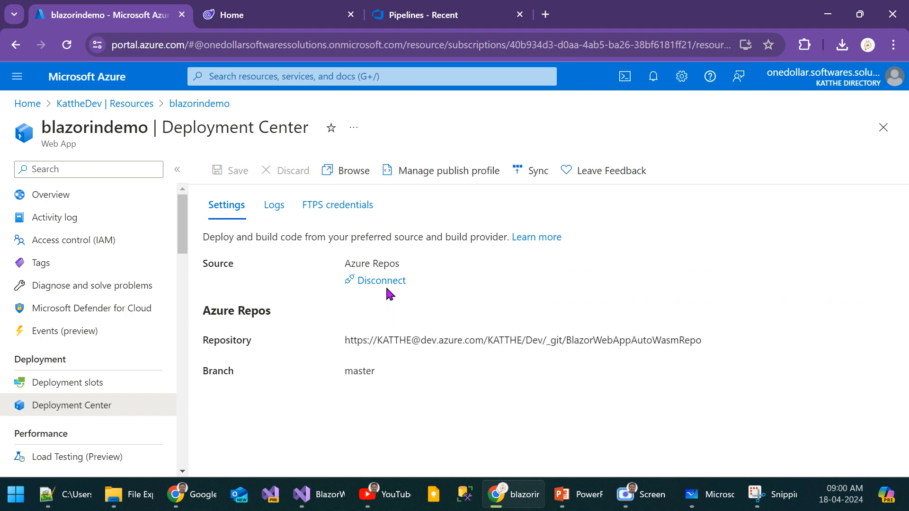
pyautogui.click(379, 282)
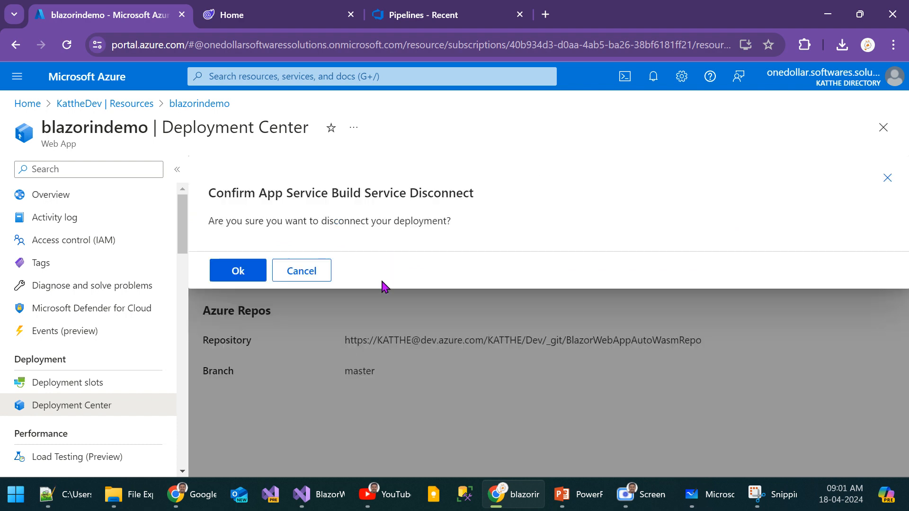
pyautogui.click(243, 277)
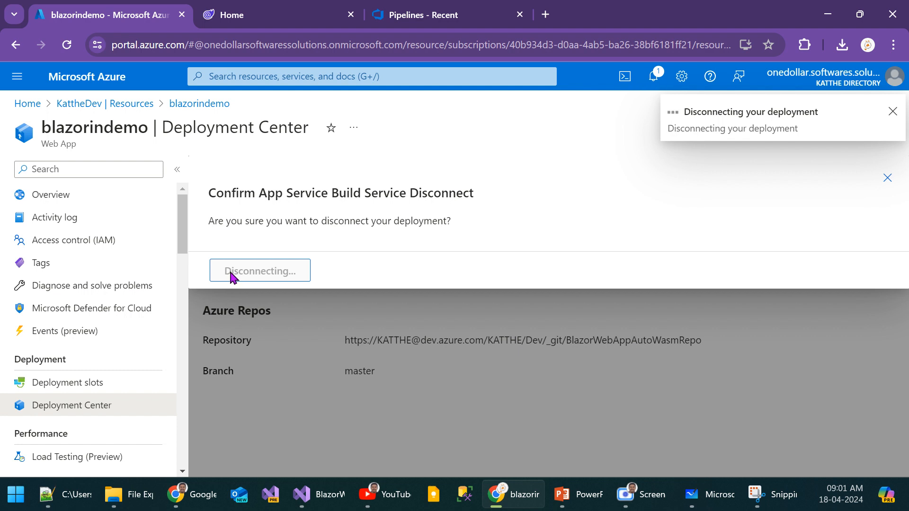
# Step: Switch to the Azure DevOps Pipelines page of the Dev project and create a pipeline with the classic editor
pyautogui.click(421, 15)
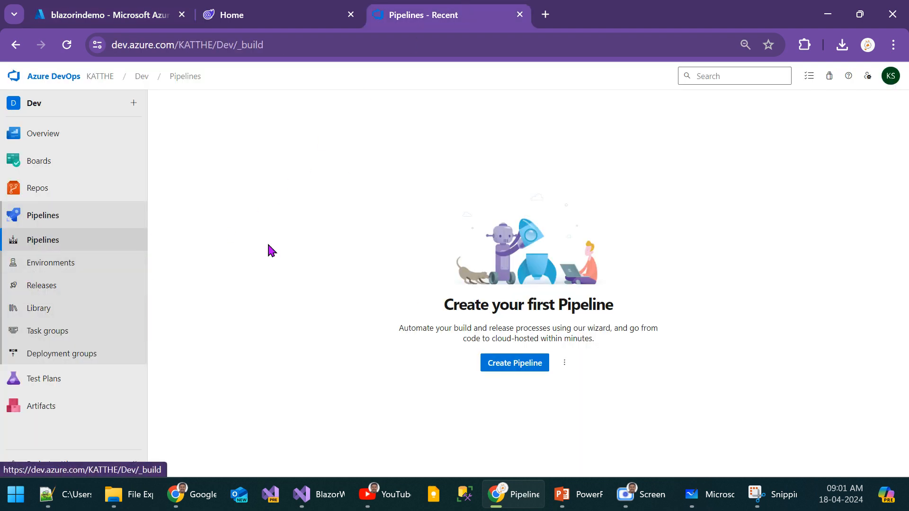
pyautogui.click(520, 366)
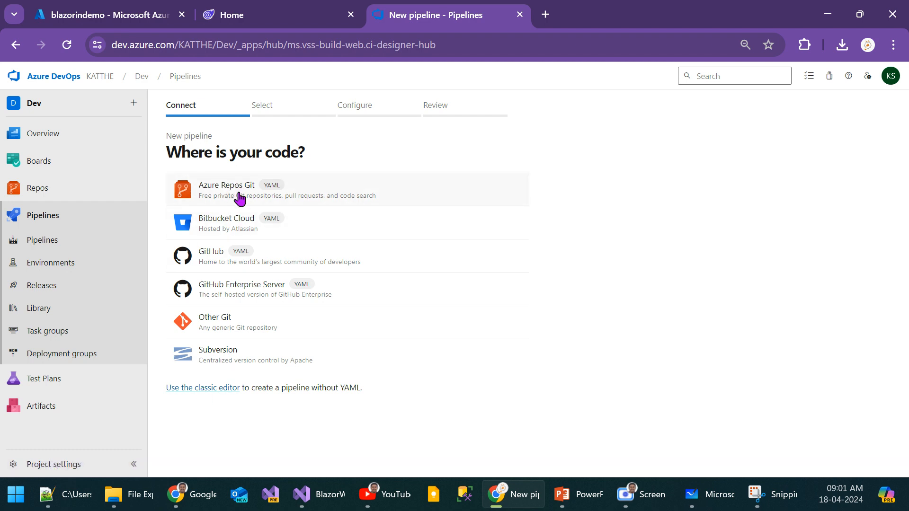
pyautogui.click(215, 392)
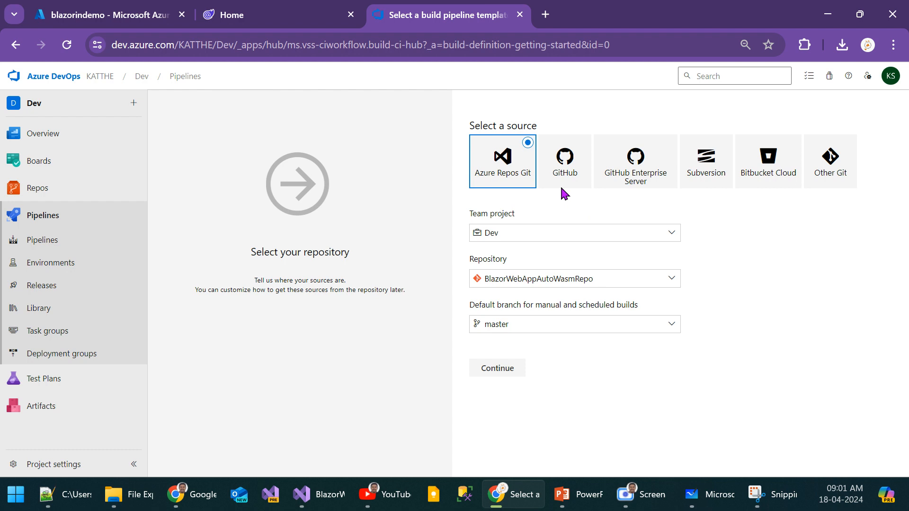
# Step: Set the pipeline source to Azure Repos Git with team project Dev, repository BlazorWebAppAutoWasmRepo and branch master, and continue
pyautogui.click(577, 168)
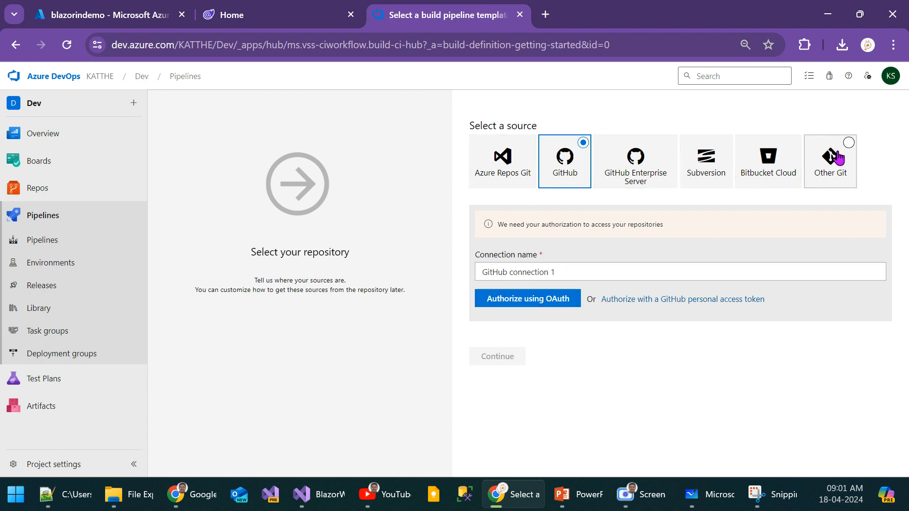
pyautogui.click(503, 158)
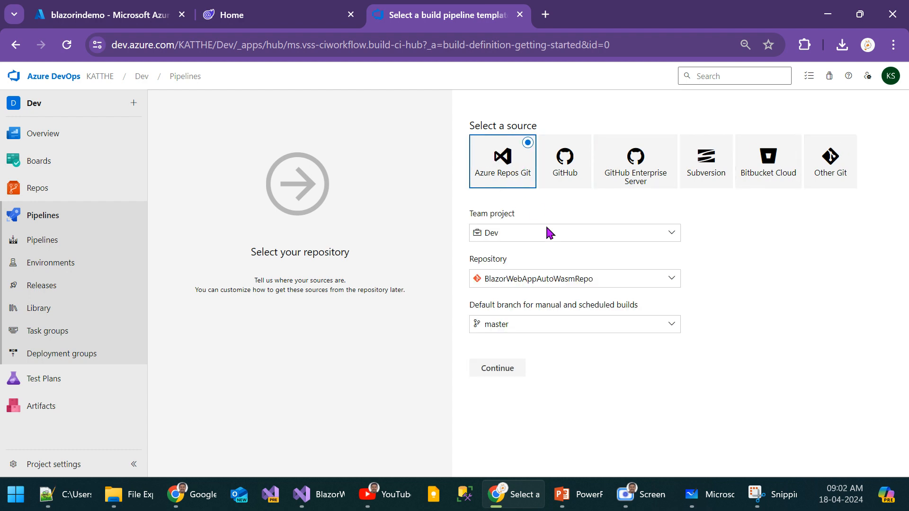
pyautogui.click(571, 233)
pyautogui.click(571, 233)
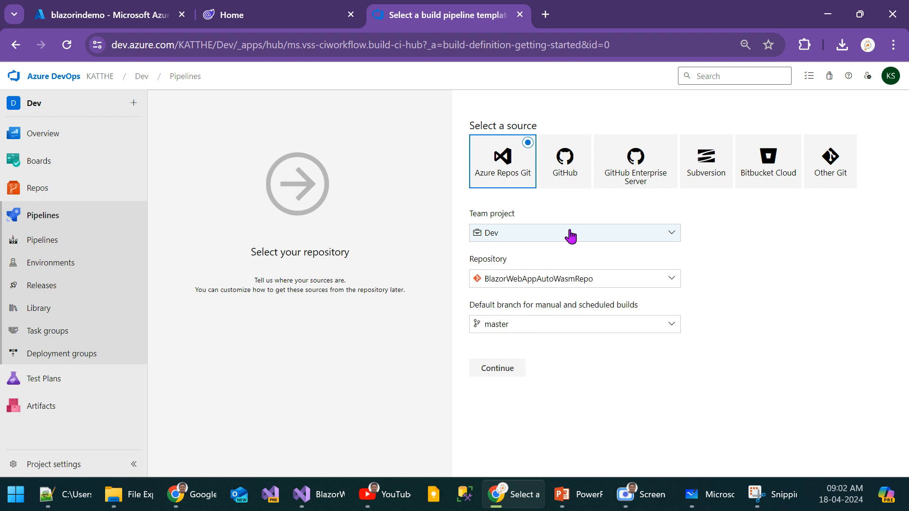
pyautogui.click(552, 282)
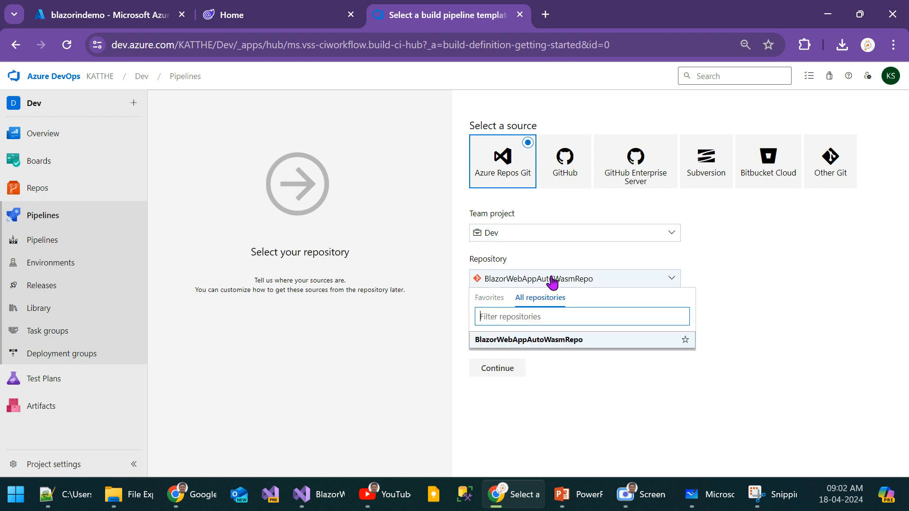
pyautogui.click(516, 233)
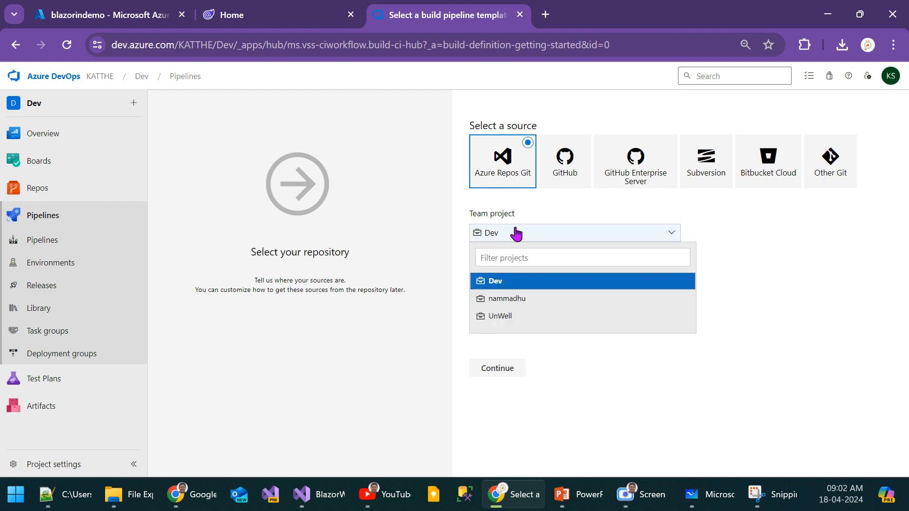
pyautogui.click(516, 233)
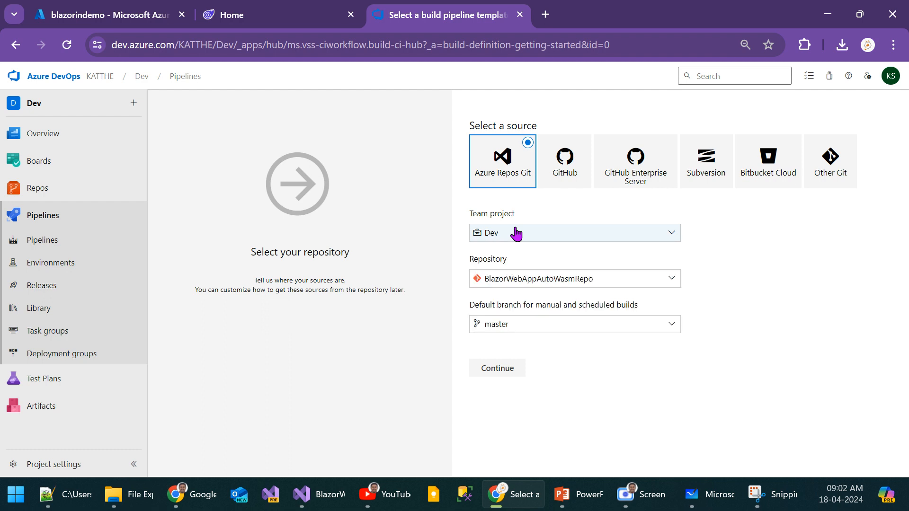
pyautogui.click(545, 277)
pyautogui.click(545, 277)
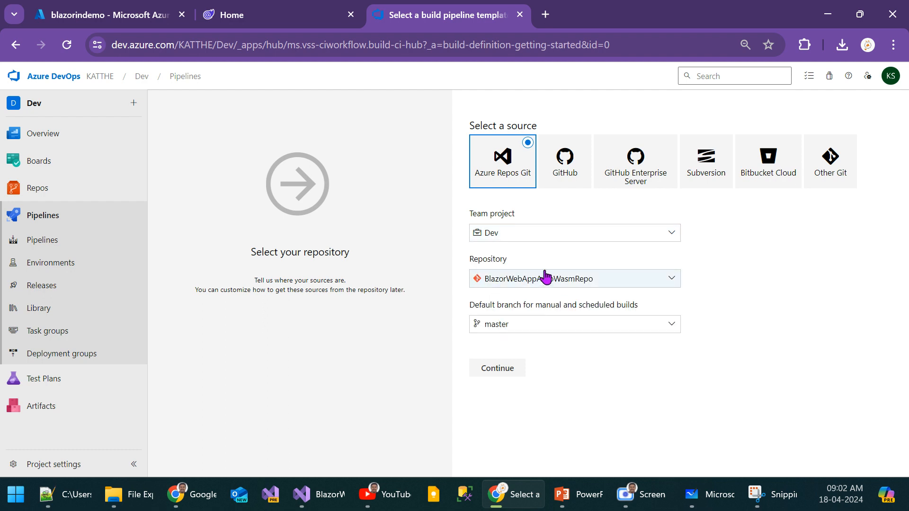
pyautogui.click(523, 327)
pyautogui.click(575, 325)
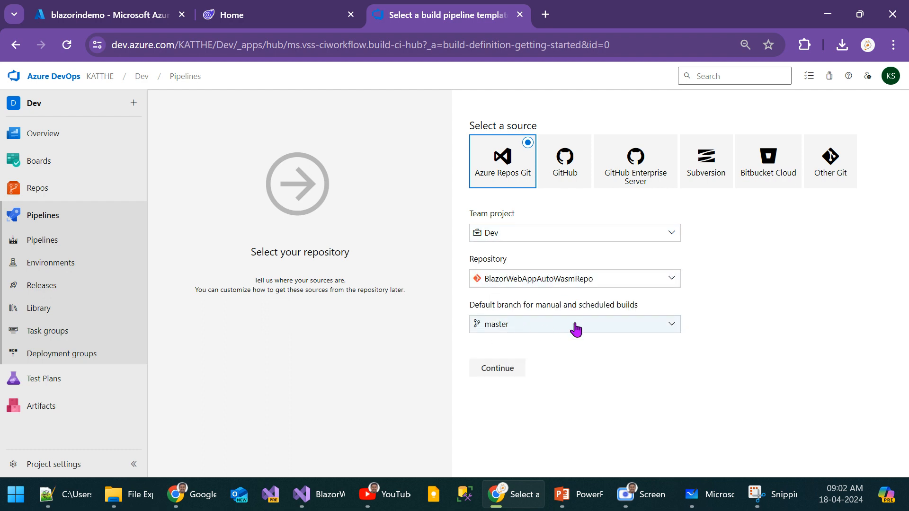
pyautogui.click(491, 369)
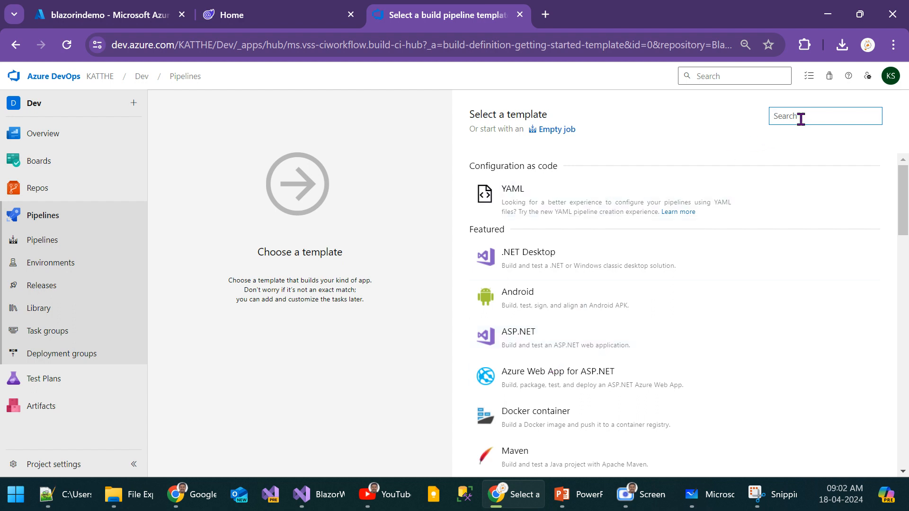
# Step: Search the pipeline templates for "asp.net core" and clear the search again
pyautogui.write('a')
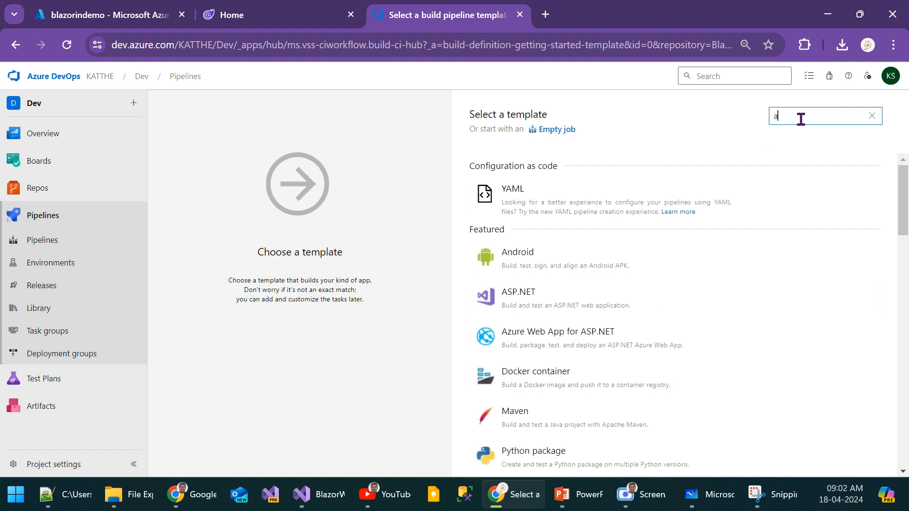
pyautogui.write('sp.net core')
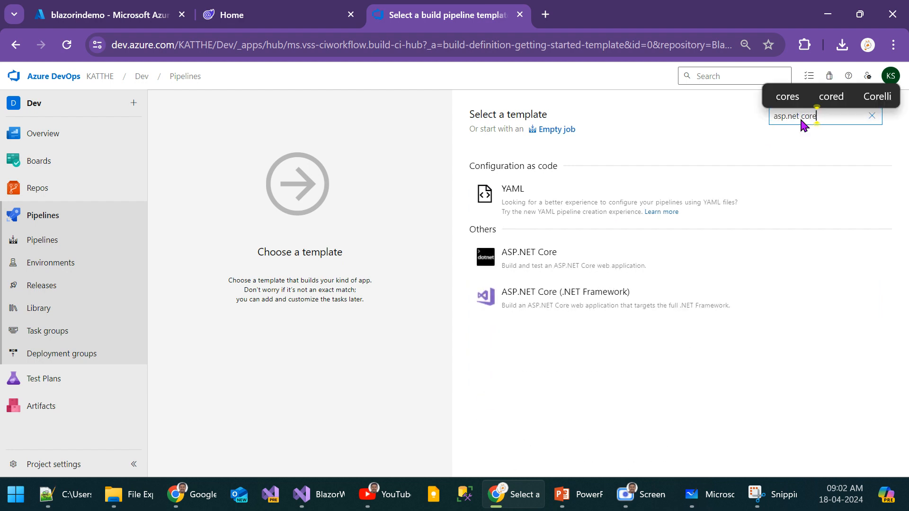
pyautogui.moveTo(589, 262)
pyautogui.press('BackSpace')
pyautogui.press('BackSpace')
pyautogui.press('BackSpace')
pyautogui.press('BackSpace')
pyautogui.press('BackSpace')
pyautogui.press('BackSpace')
pyautogui.press('BackSpace')
pyautogui.press('BackSpace')
pyautogui.press('BackSpace')
pyautogui.press('BackSpace')
pyautogui.press('BackSpace')
pyautogui.press('BackSpace')
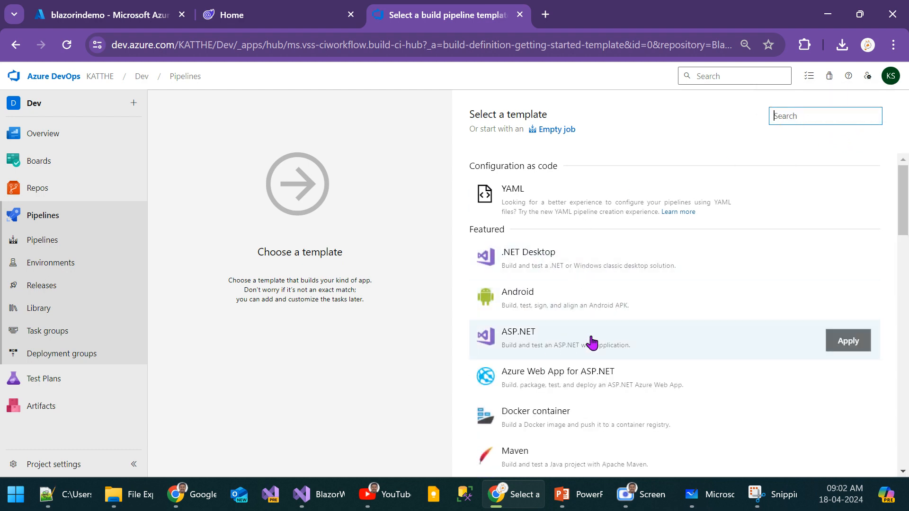
# Step: Apply the ASP.NET Core template and set the pipeline's agent specification to windows-latest
pyautogui.scroll(-9, 592, 341)
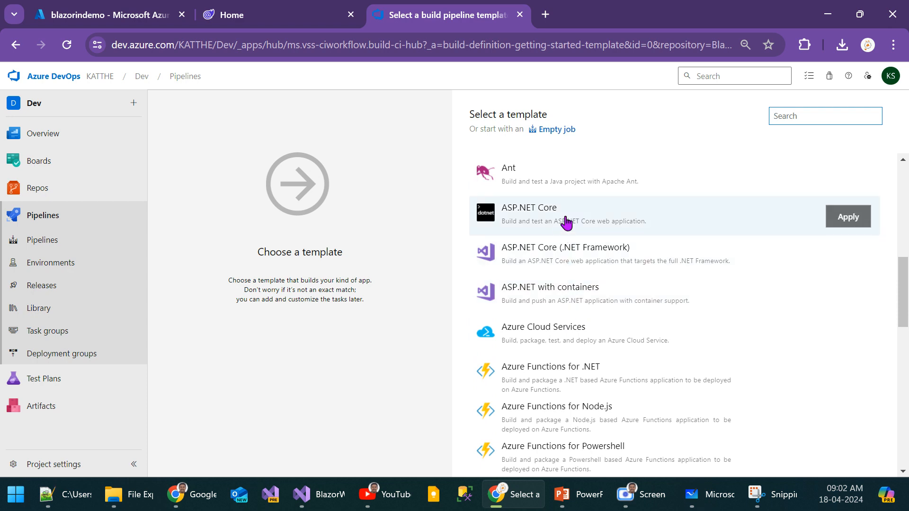
pyautogui.click(850, 217)
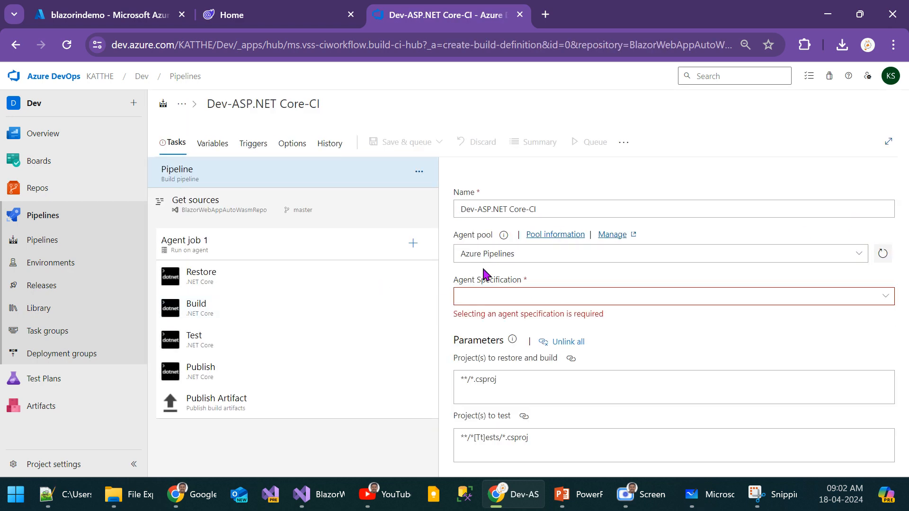
pyautogui.click(885, 297)
pyautogui.scroll(-3, 609, 402)
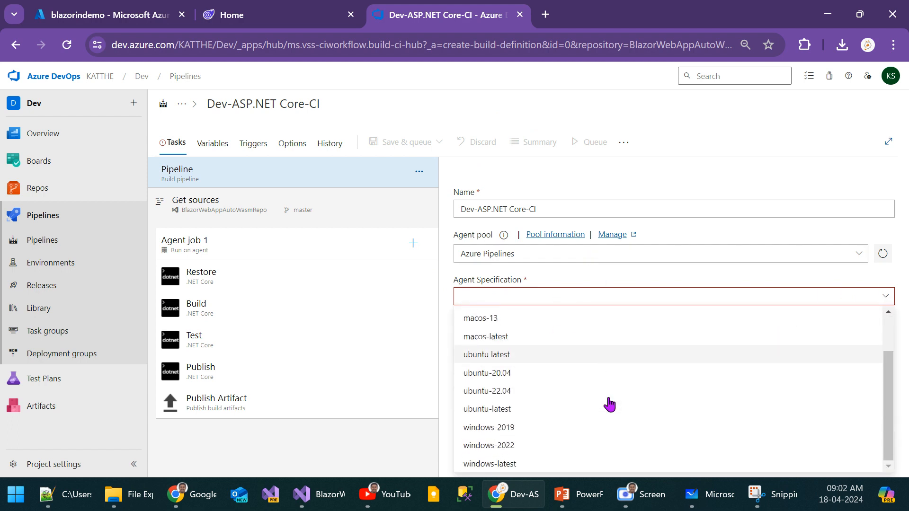
pyautogui.click(571, 466)
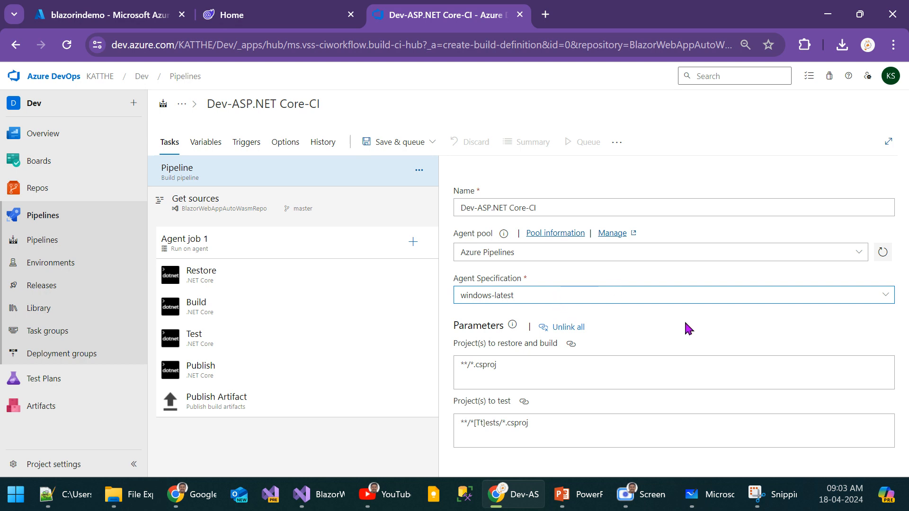
# Step: Check the Get sources settings and set Agent job 1 to the Azure Pipelines agent pool with the windows-latest specification
pyautogui.click(195, 206)
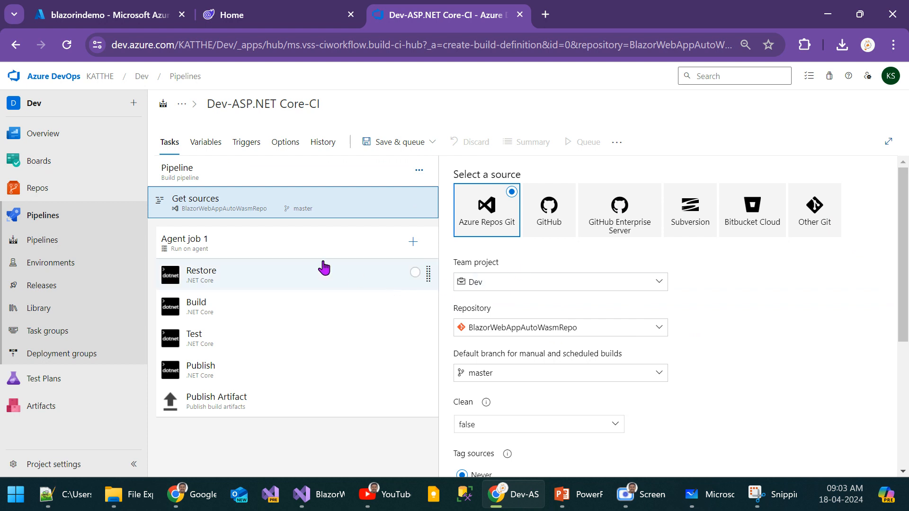
pyautogui.click(220, 236)
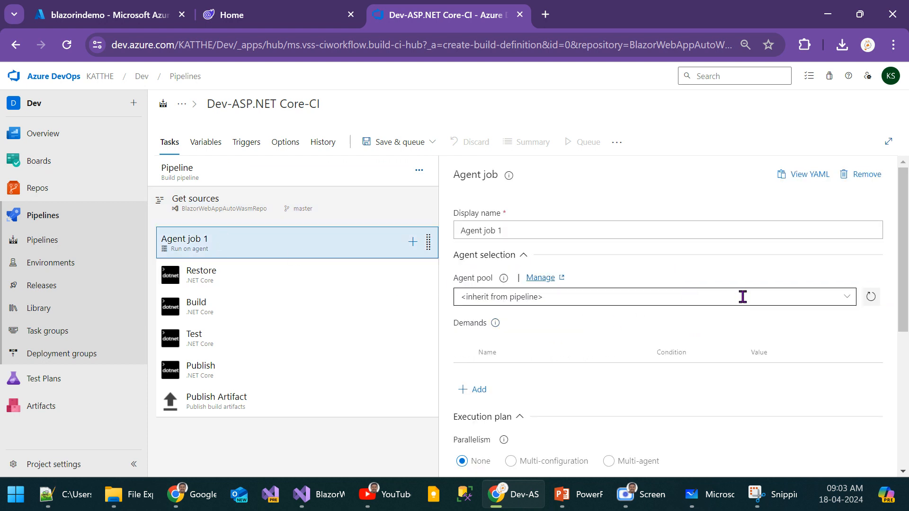
pyautogui.click(848, 297)
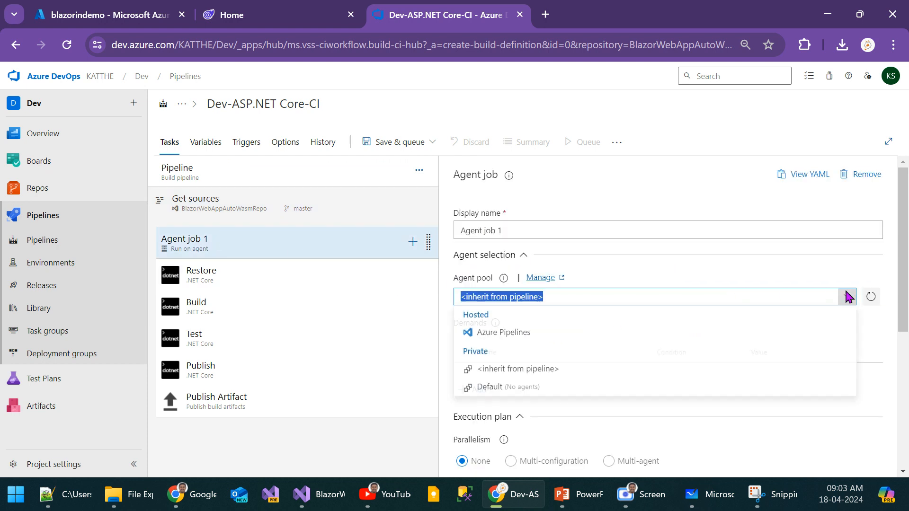
pyautogui.click(528, 334)
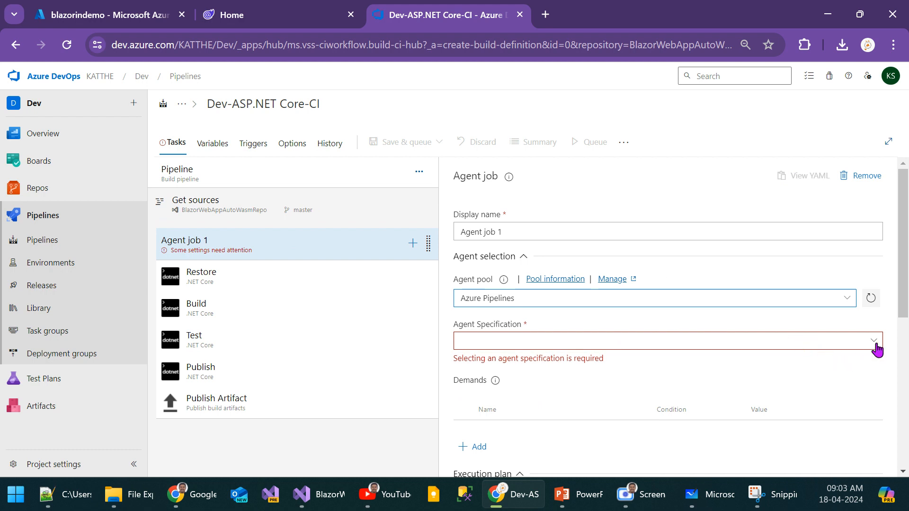
pyautogui.click(875, 342)
pyautogui.scroll(-5, 592, 407)
pyautogui.click(520, 466)
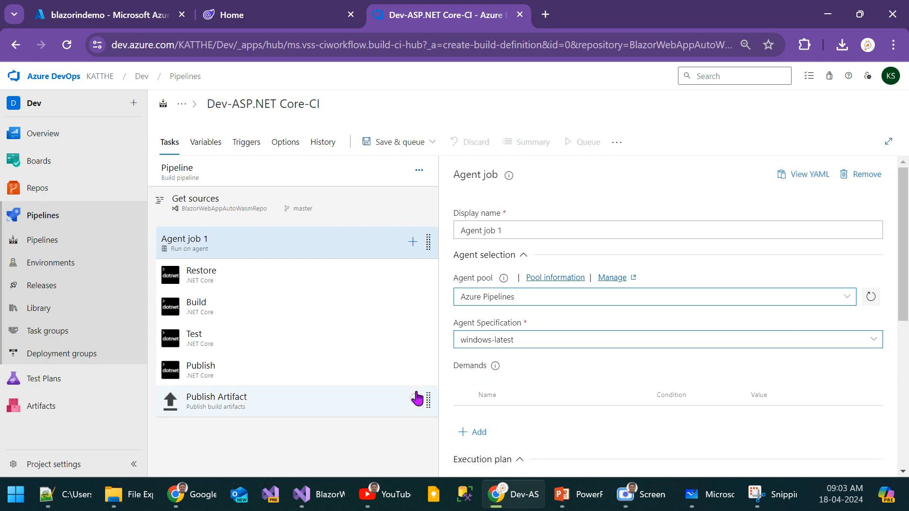
pyautogui.scroll(-6, 714, 344)
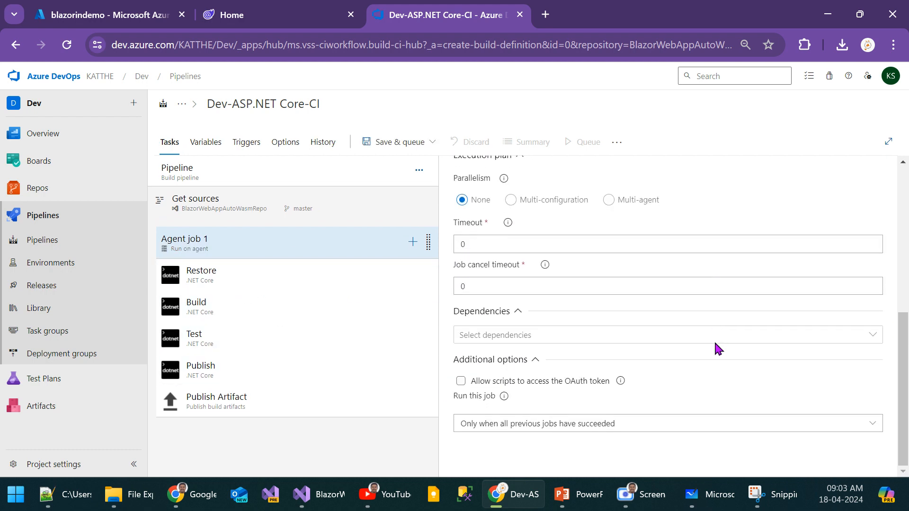
# Step: Review the settings of the Restore, Build, Test, Publish and Publish Artifact tasks in Agent job 1
pyautogui.click(209, 270)
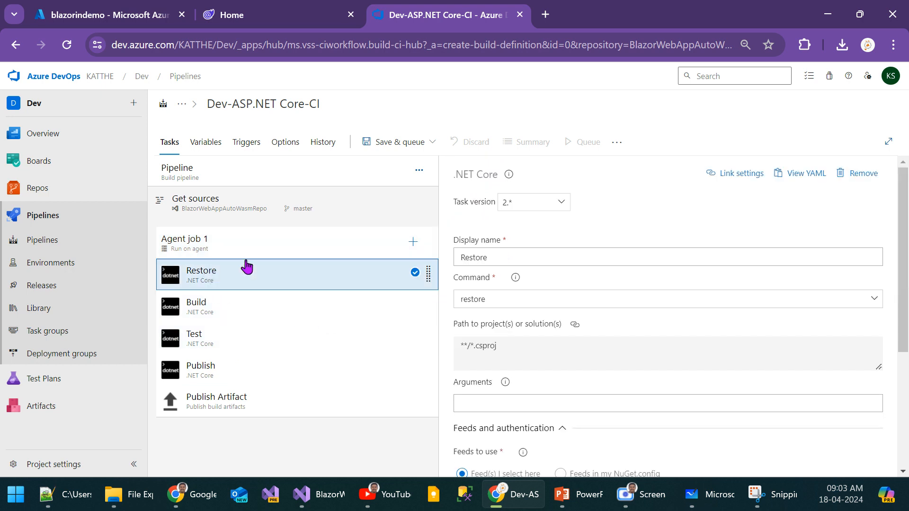
pyautogui.scroll(-4, 629, 325)
pyautogui.click(214, 312)
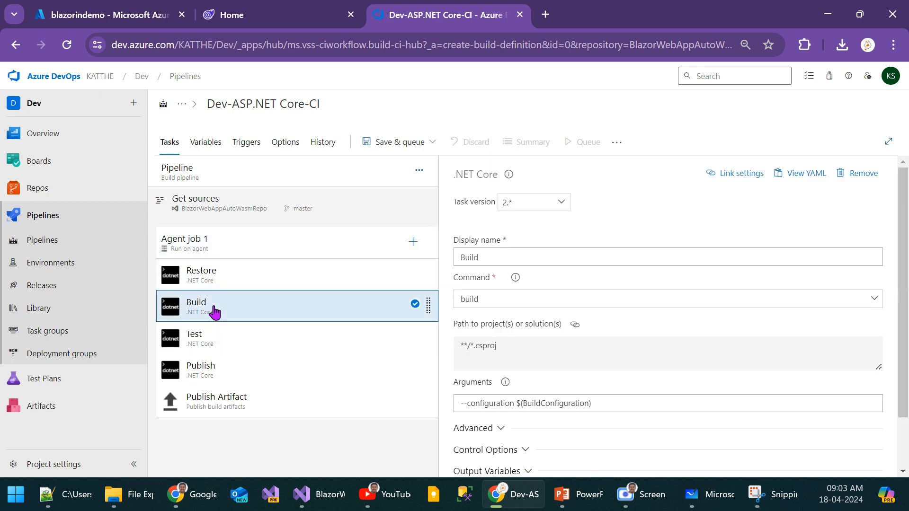
pyautogui.click(220, 340)
pyautogui.click(220, 373)
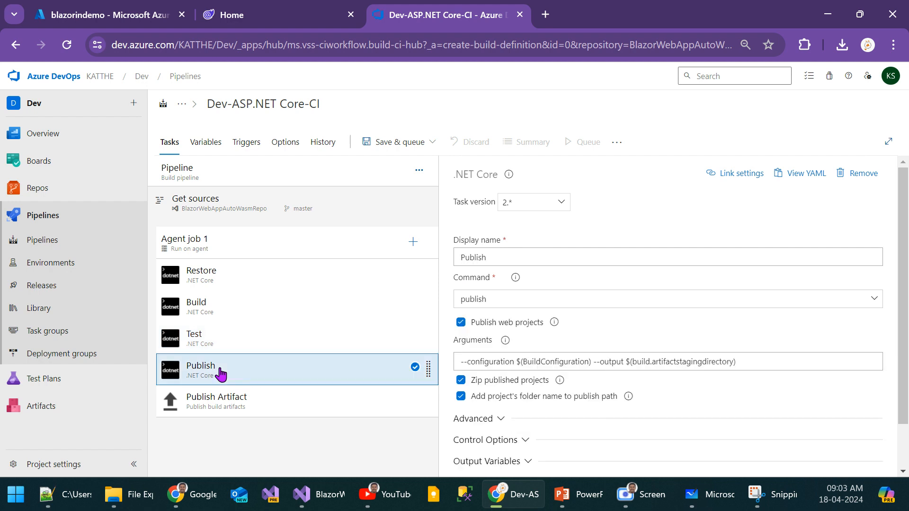
pyautogui.click(209, 403)
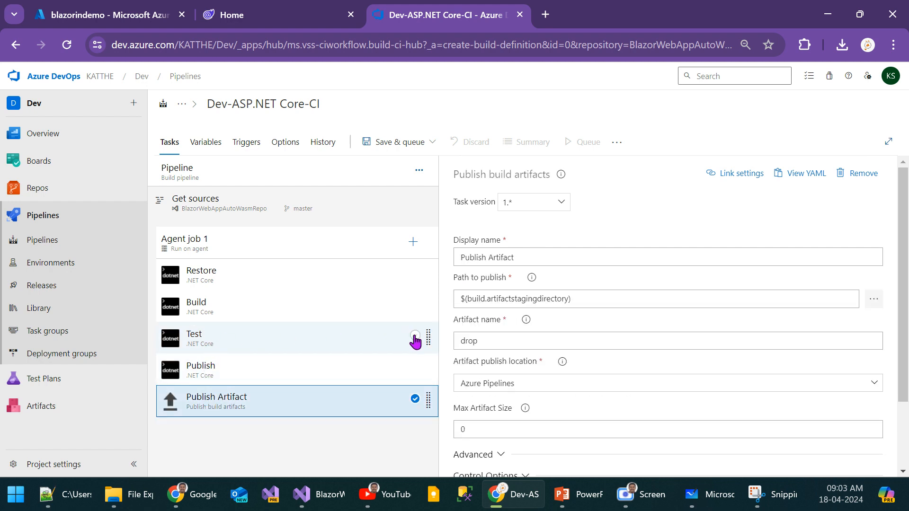
# Step: Disable the Test task in Agent job 1 and recheck the Publish and Publish Artifact task settings
pyautogui.click(319, 344)
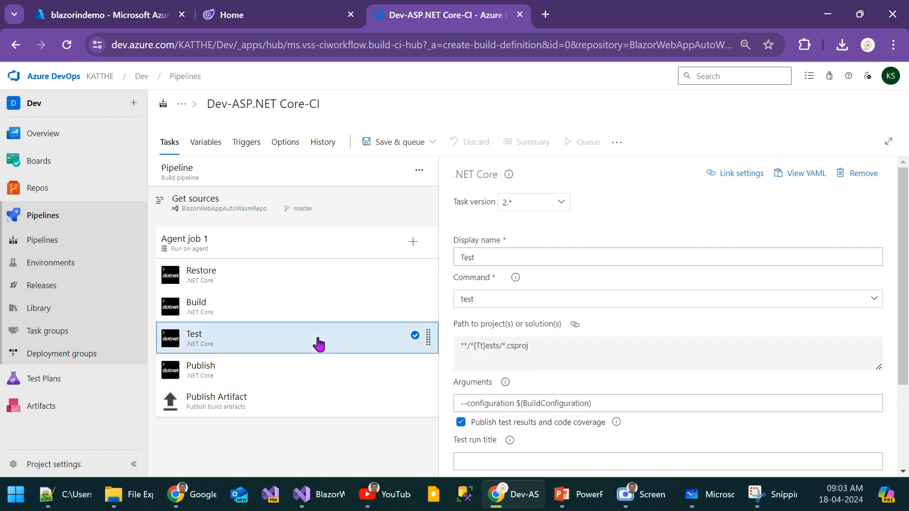
pyautogui.rightClick(318, 345)
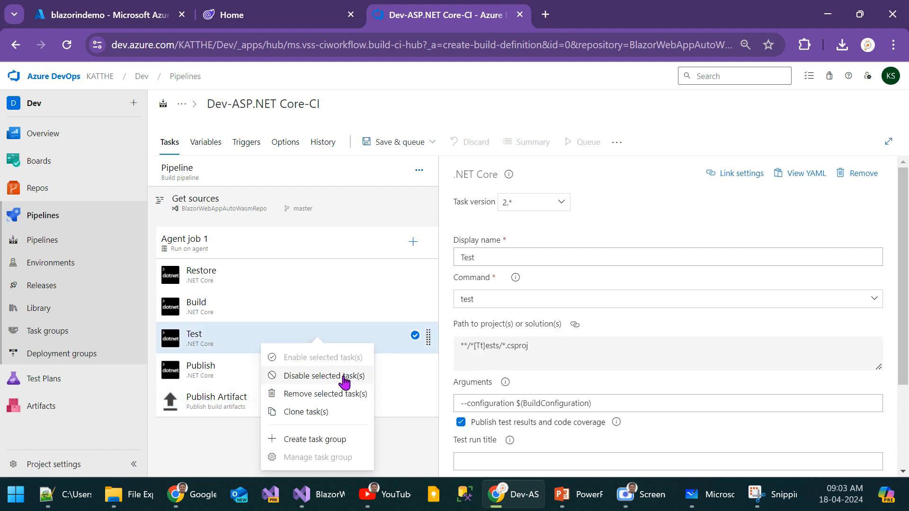
pyautogui.click(324, 376)
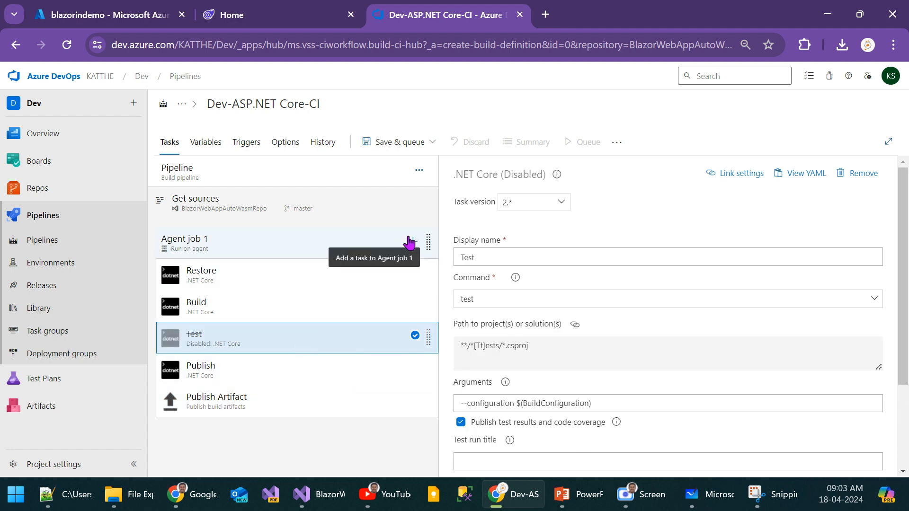
pyautogui.click(229, 376)
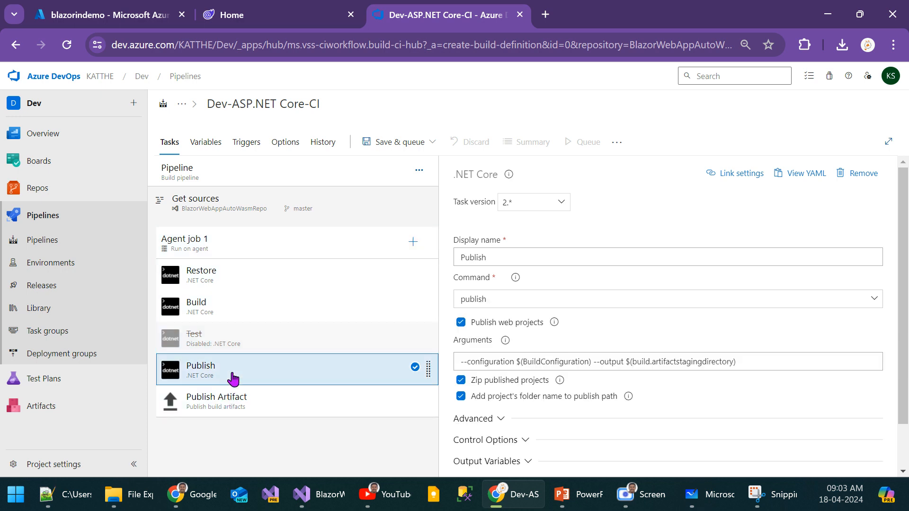
pyautogui.click(231, 404)
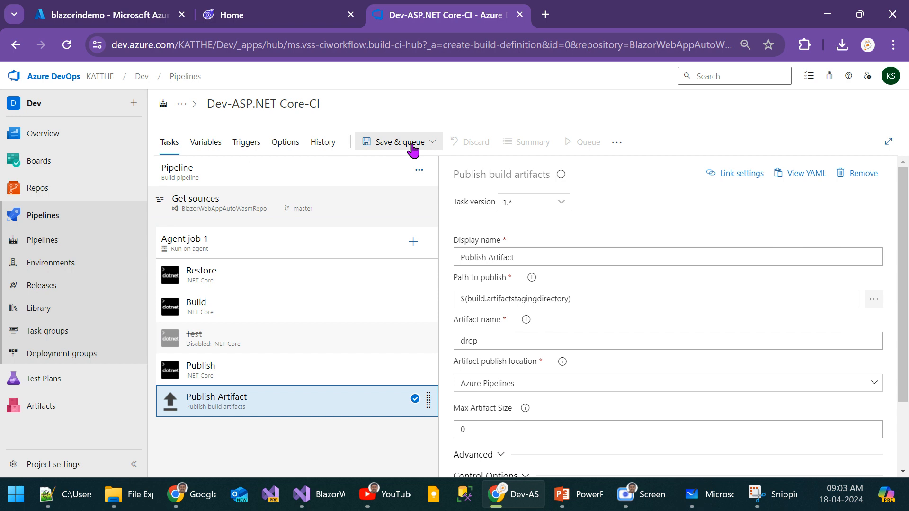
# Step: Rename the build pipeline to "Dev Blazor -ASP.NET Core-CI"
pyautogui.click(278, 105)
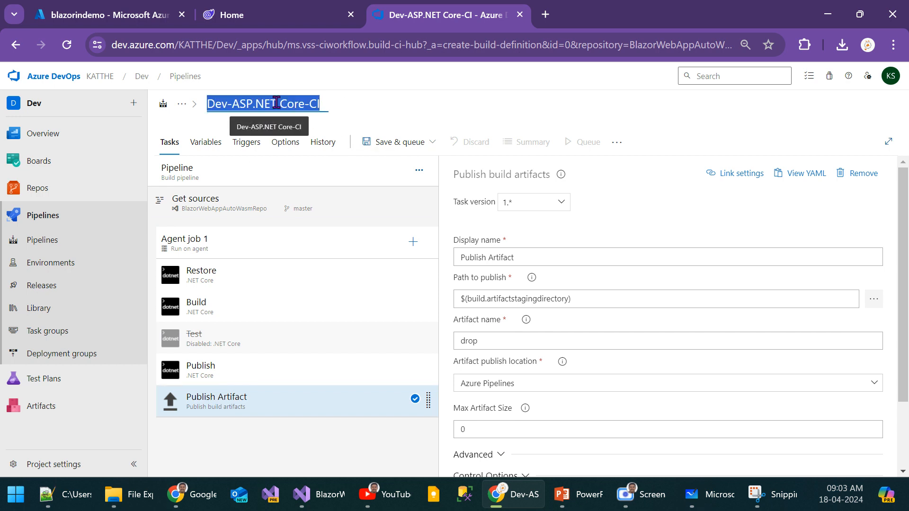
pyautogui.click(525, 105)
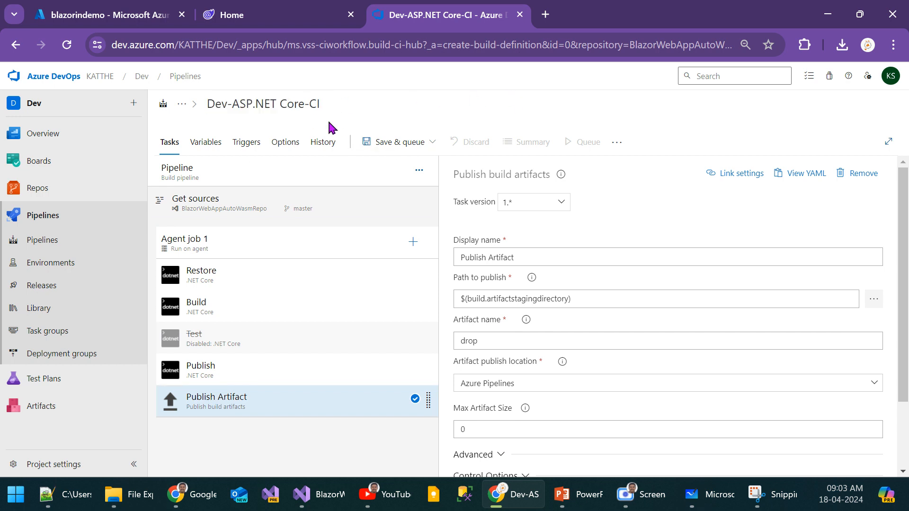
pyautogui.click(254, 104)
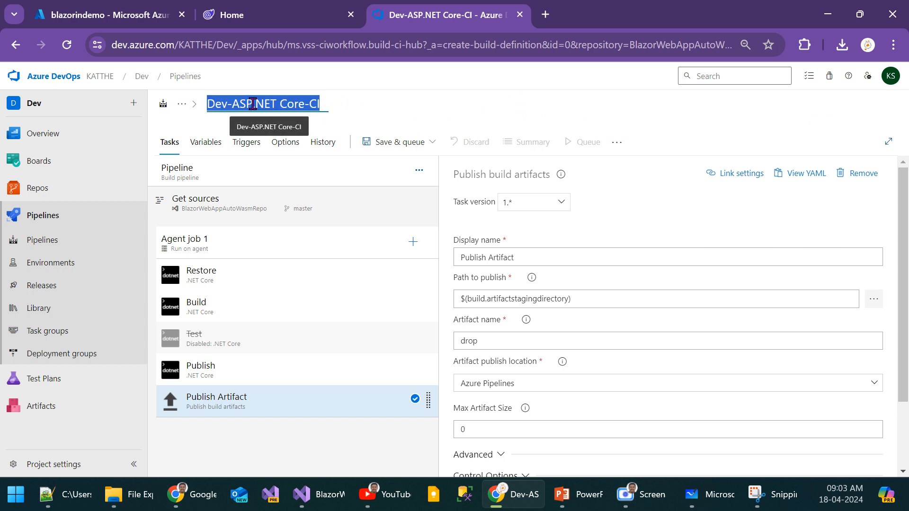
pyautogui.press('Home')
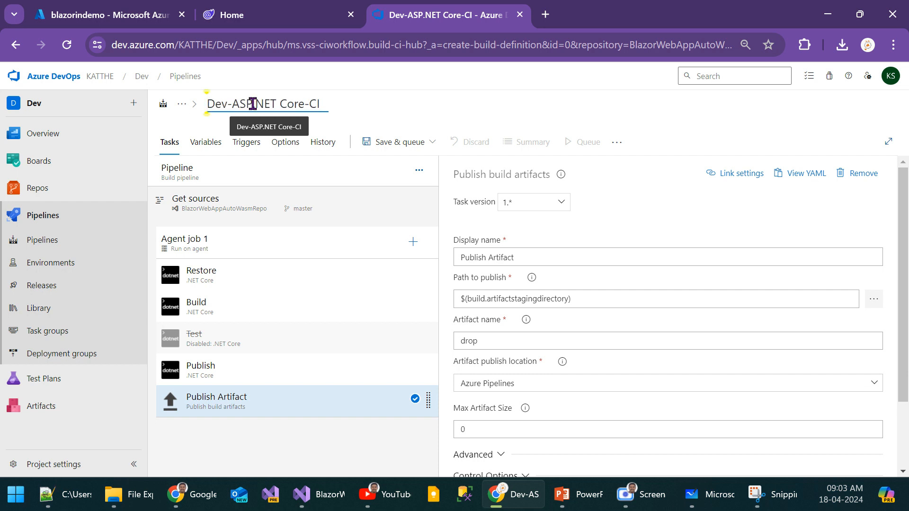
pyautogui.press('Right')
pyautogui.press('Right')
pyautogui.press('Right')
pyautogui.write('Blazor')
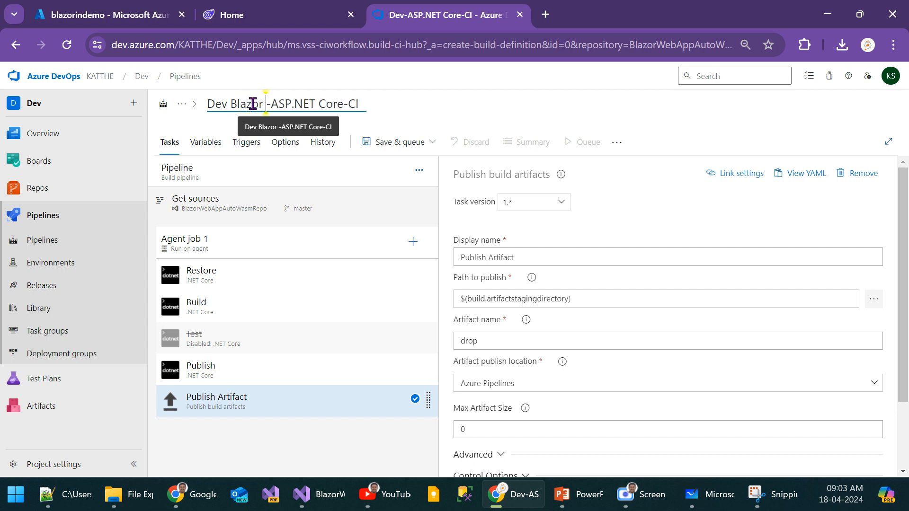
pyautogui.click(432, 110)
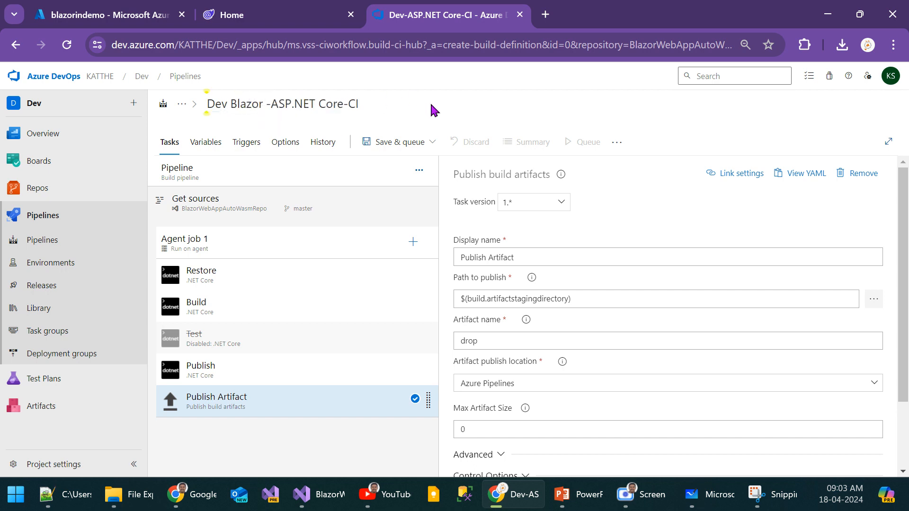
# Step: Save and run the pipeline on the master branch with save comment "cc" and system diagnostics enabled
pyautogui.click(406, 142)
pyautogui.click(410, 164)
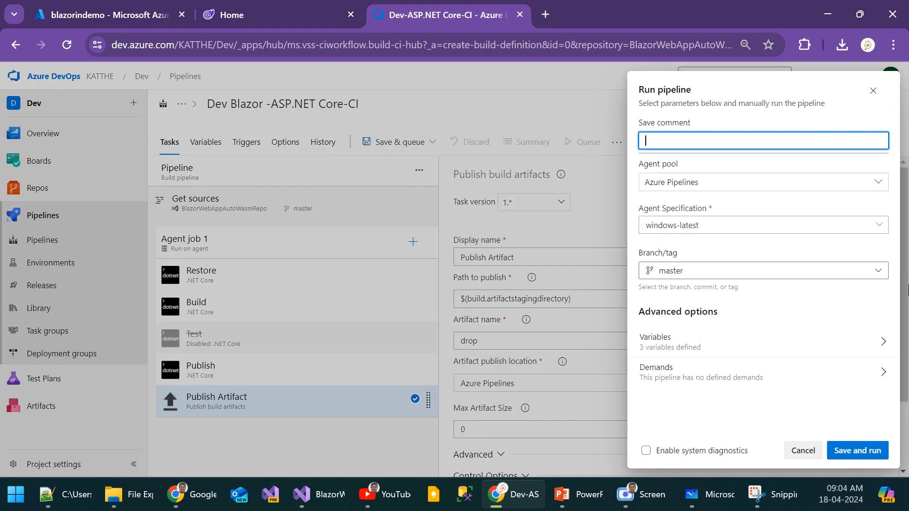
pyautogui.write('cc')
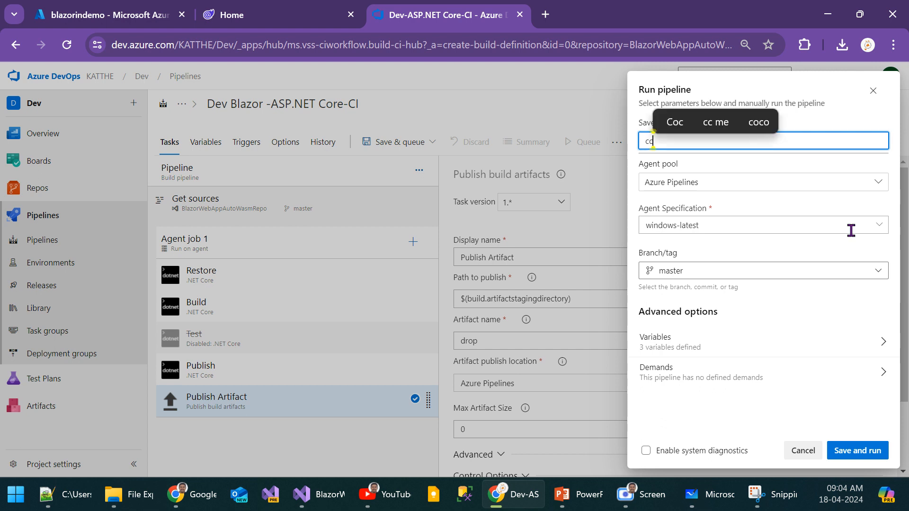
pyautogui.click(699, 456)
pyautogui.click(851, 456)
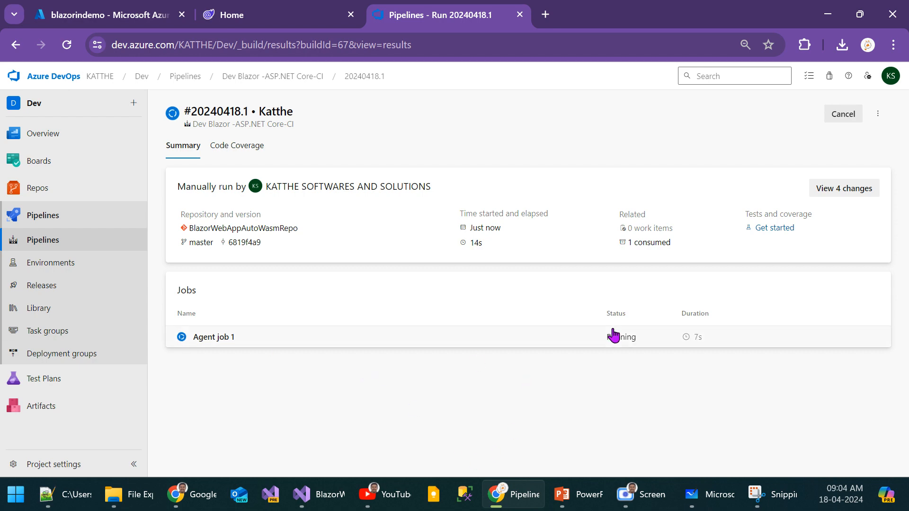
# Step: Follow the Agent job 1 log, including its Restore task, until the run finishes and return to the run summary
pyautogui.click(628, 345)
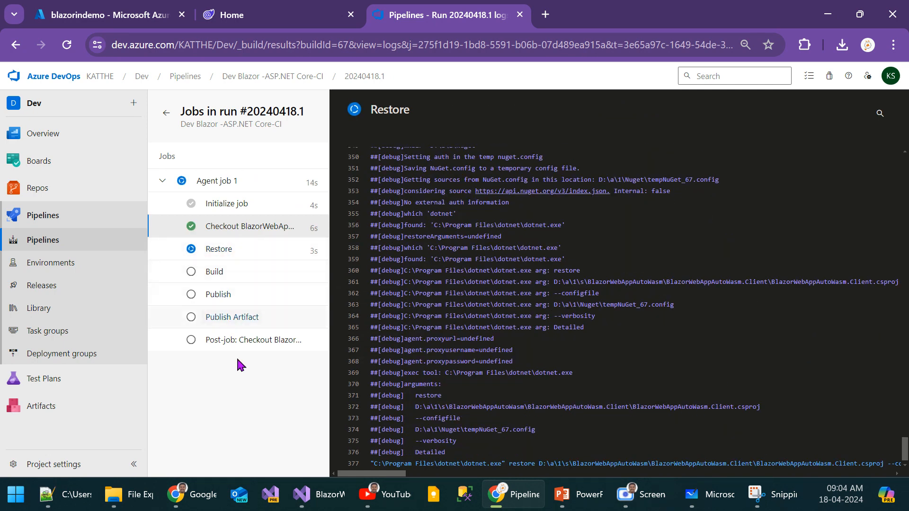
pyautogui.click(225, 254)
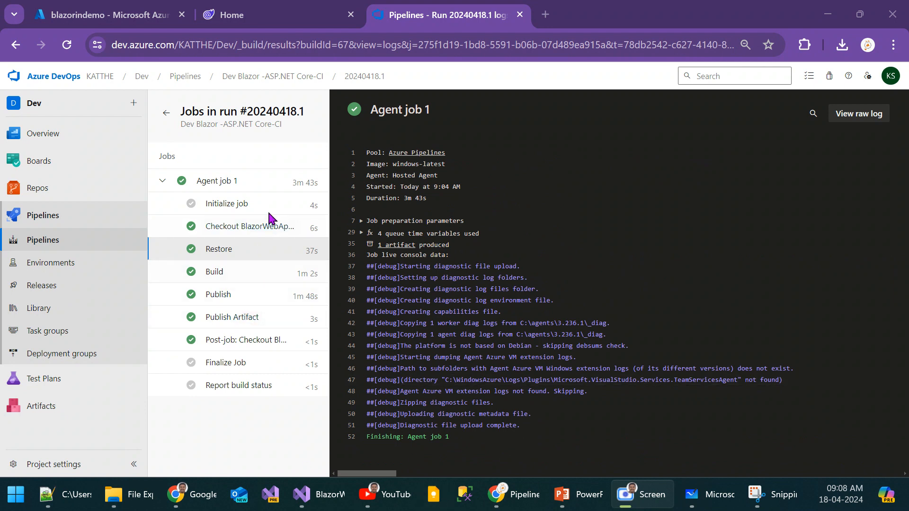
pyautogui.moveTo(297, 186)
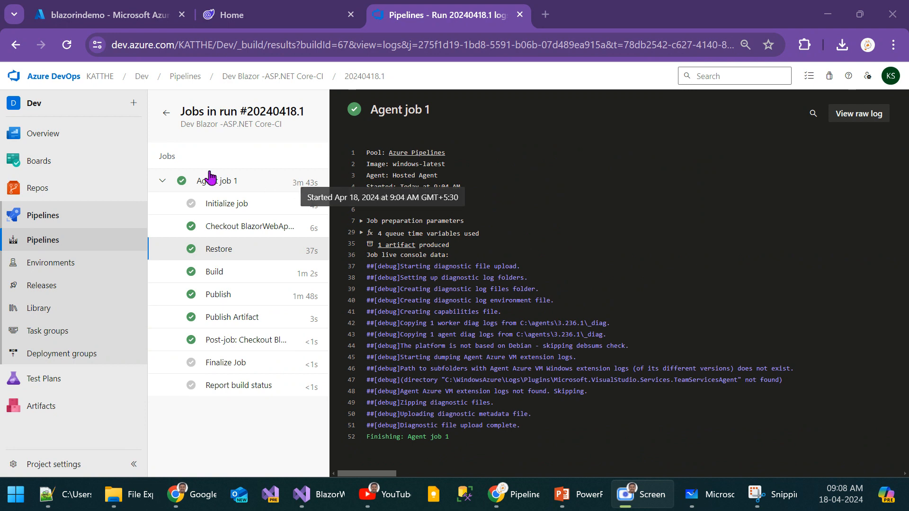
pyautogui.click(167, 115)
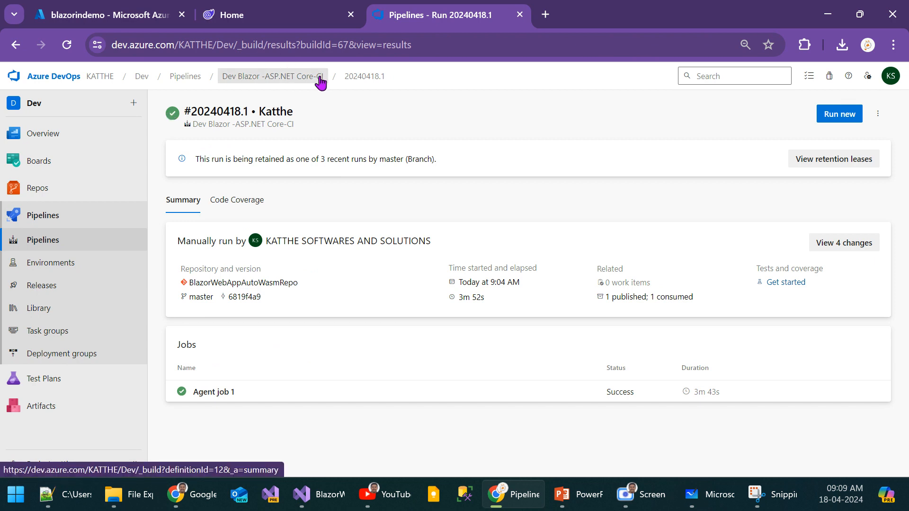
# Step: Create a new release pipeline and dismiss the template selection without choosing a stage template
pyautogui.click(43, 286)
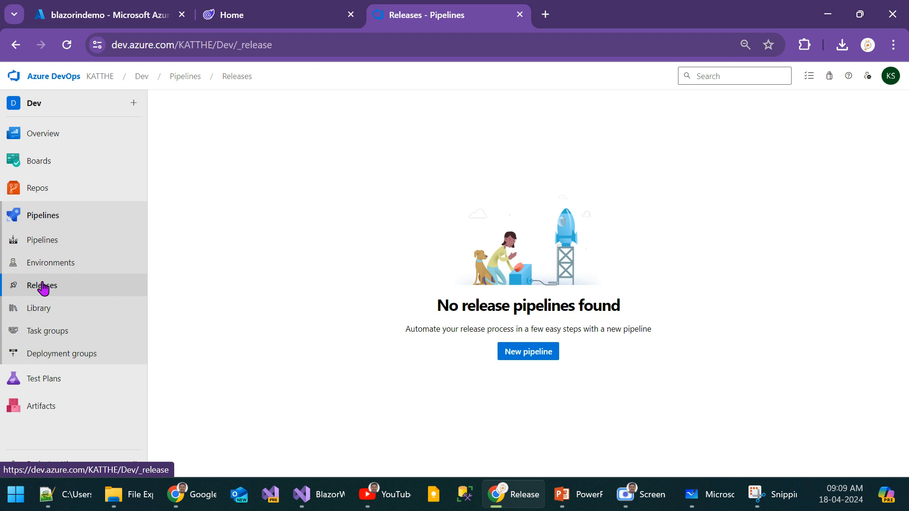
pyautogui.click(535, 359)
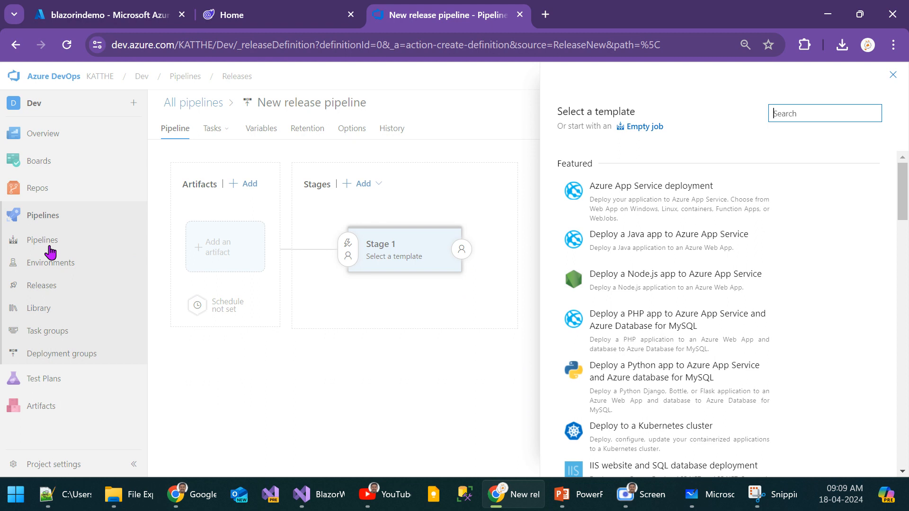
pyautogui.click(893, 76)
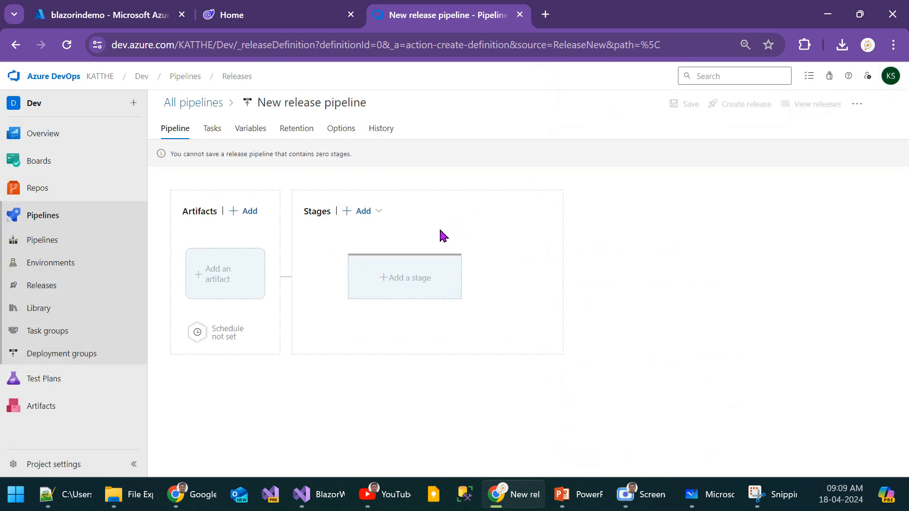
# Step: Add a Build artifact from project Dev with source pipeline "Dev Blazor -ASP.NET Core-CI" and default version Latest
pyautogui.click(219, 283)
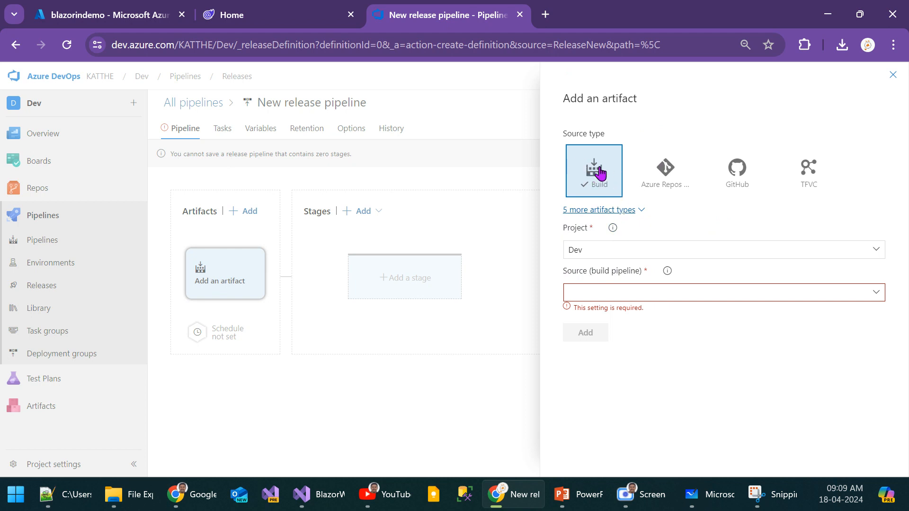
pyautogui.click(665, 169)
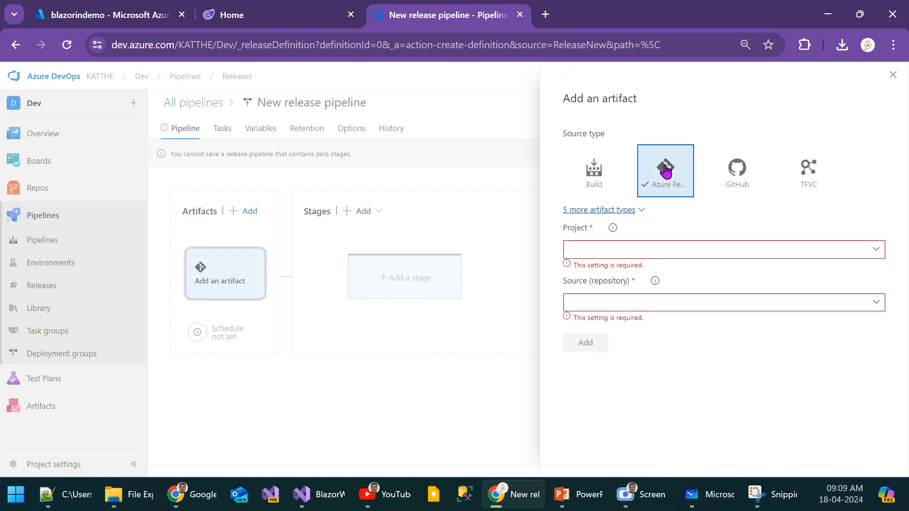
pyautogui.click(595, 169)
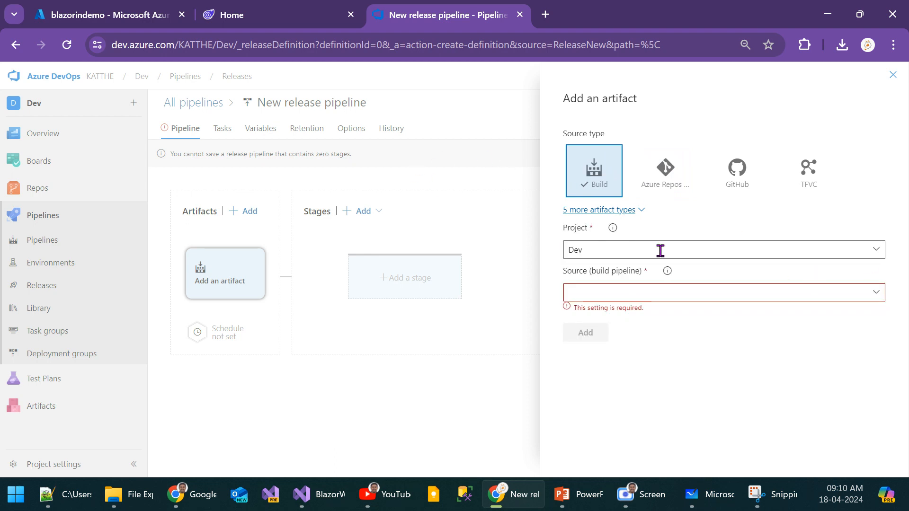
pyautogui.click(880, 296)
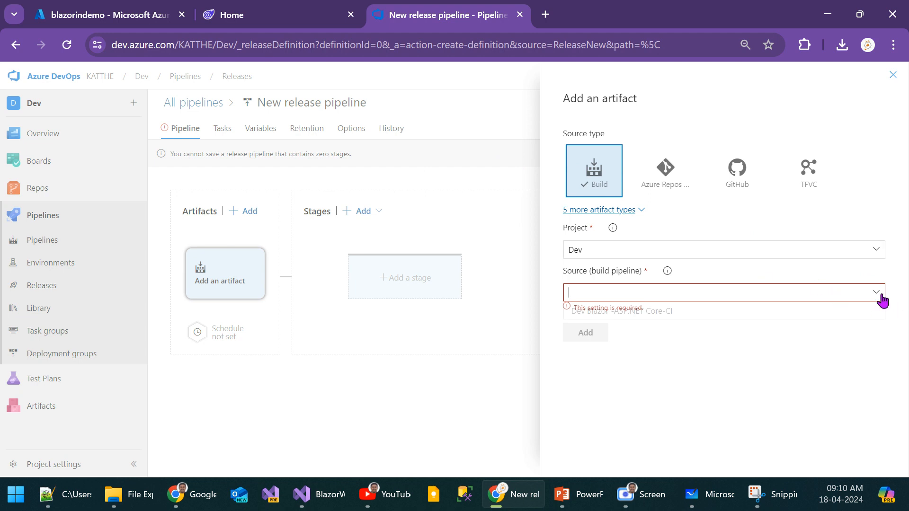
pyautogui.click(616, 311)
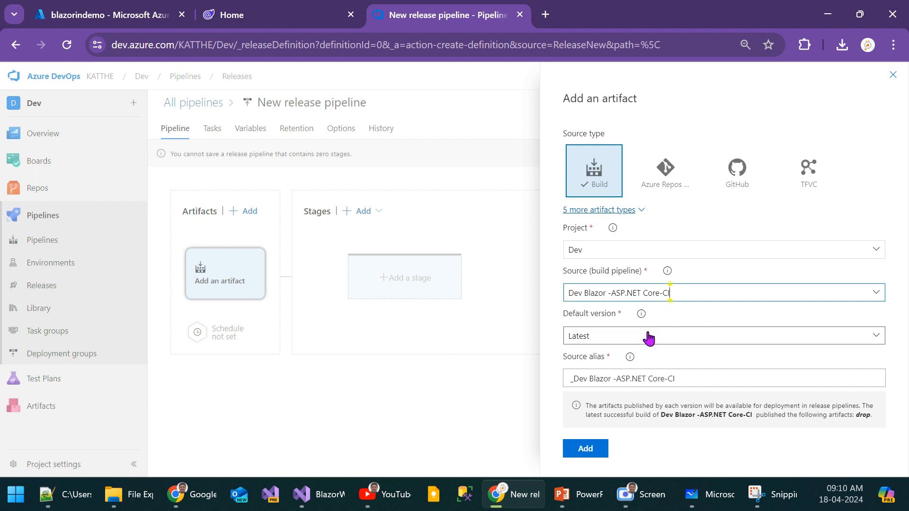
pyautogui.click(586, 453)
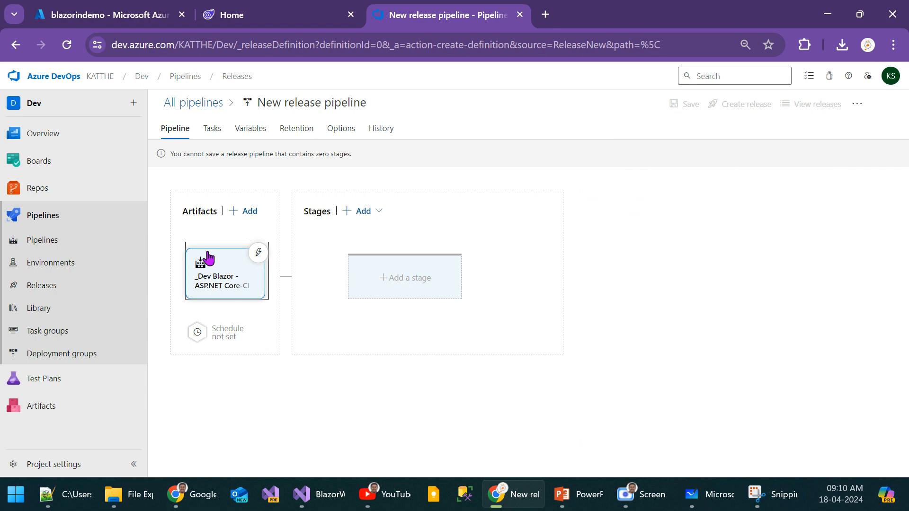
# Step: Add a stage to the release pipeline using the Azure App Service deployment template
pyautogui.click(417, 279)
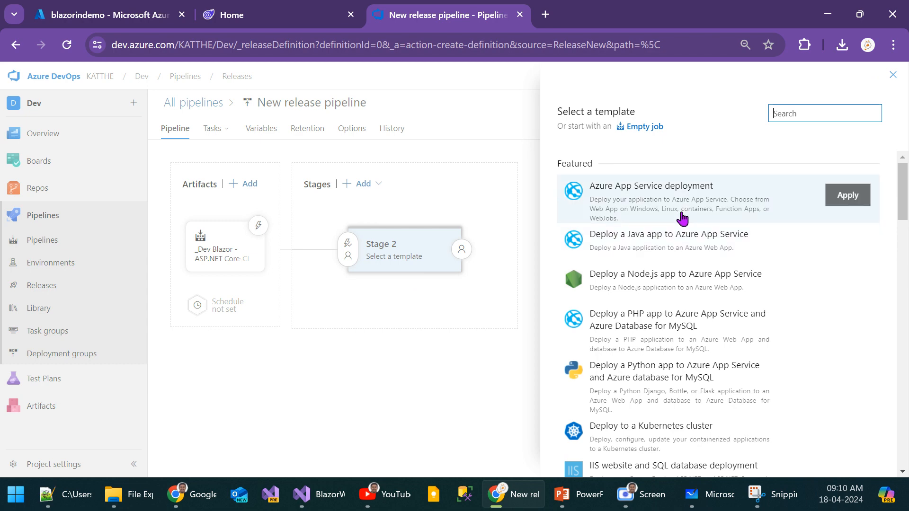
pyautogui.scroll(-1, 689, 333)
pyautogui.scroll(-10, 689, 333)
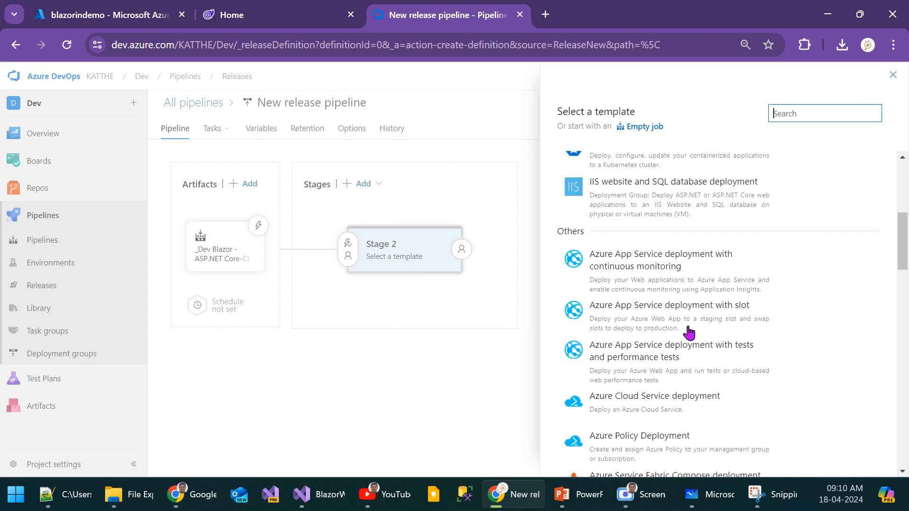
pyautogui.scroll(-3, 689, 333)
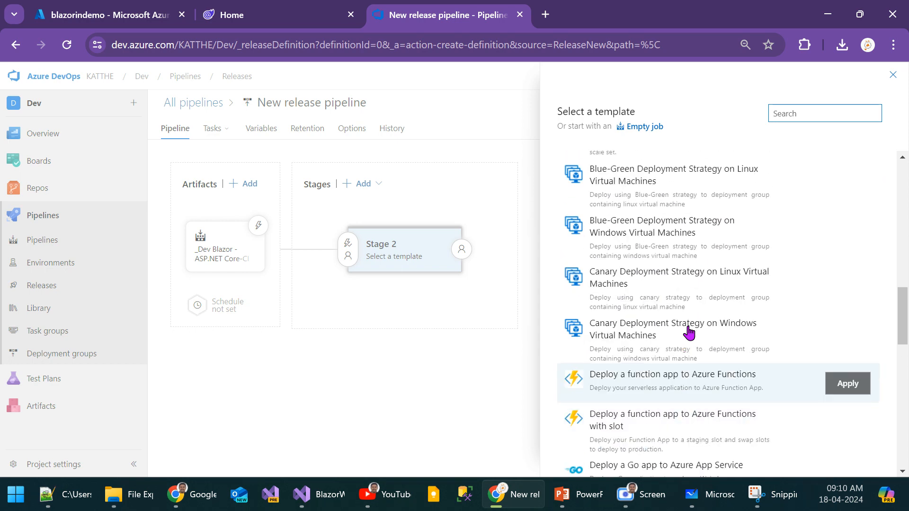
pyautogui.scroll(1, 669, 372)
pyautogui.scroll(12, 668, 372)
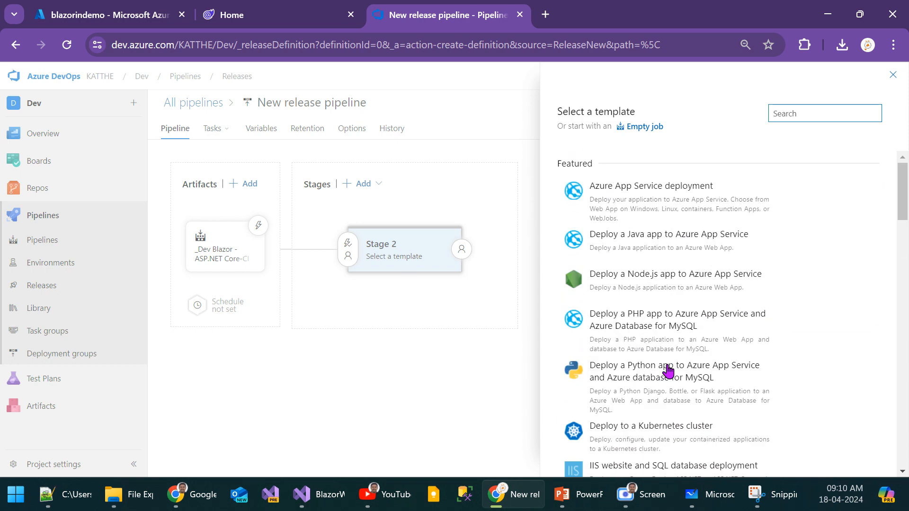
pyautogui.click(855, 198)
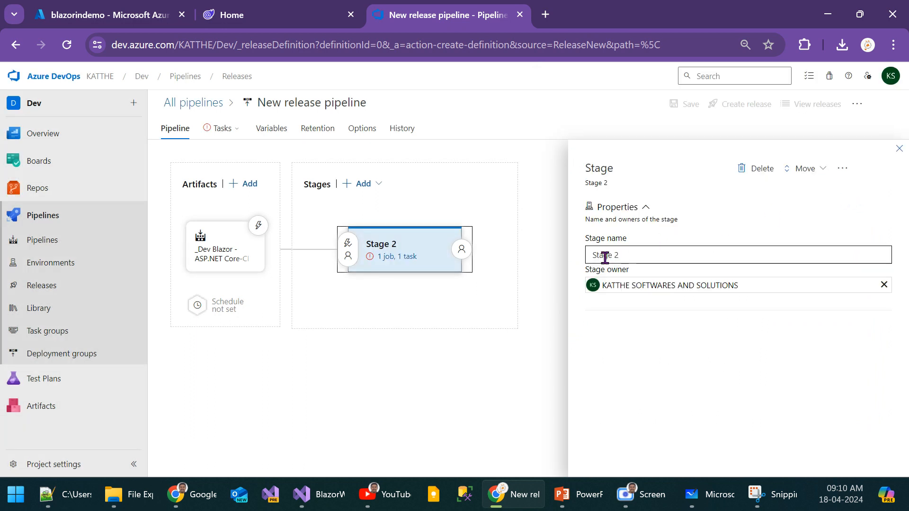
# Step: Name the stage "Deploying2 blazorindemo", copying the app name from the deployed site's address, and close the stage properties
pyautogui.moveTo(663, 255); pyautogui.dragTo(574, 259)
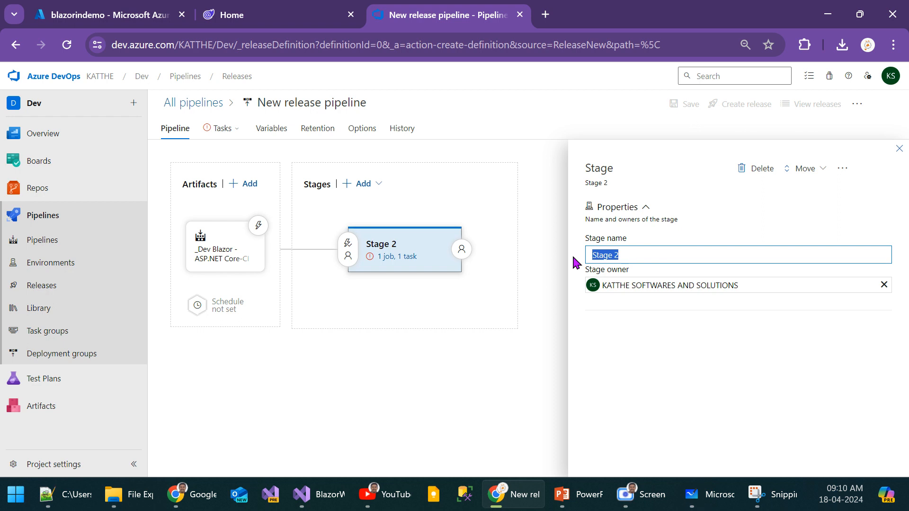
pyautogui.write('Deplo')
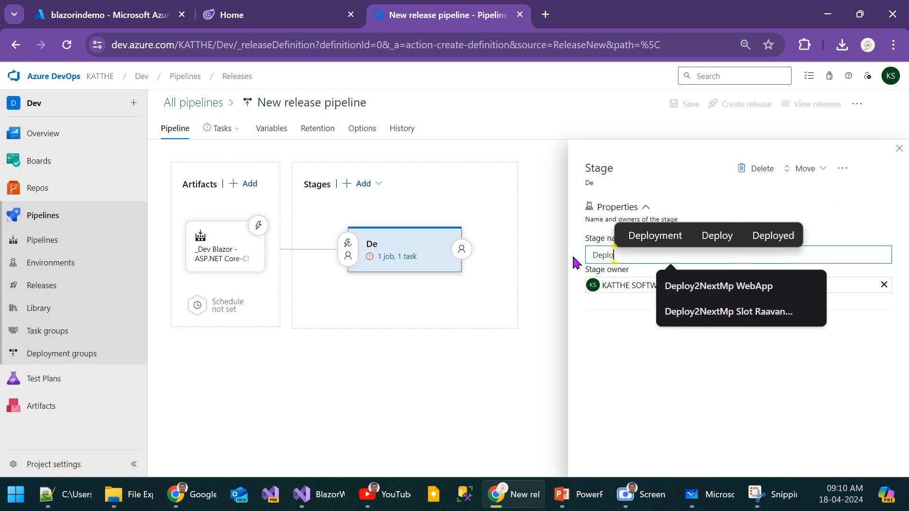
pyautogui.write('ying2')
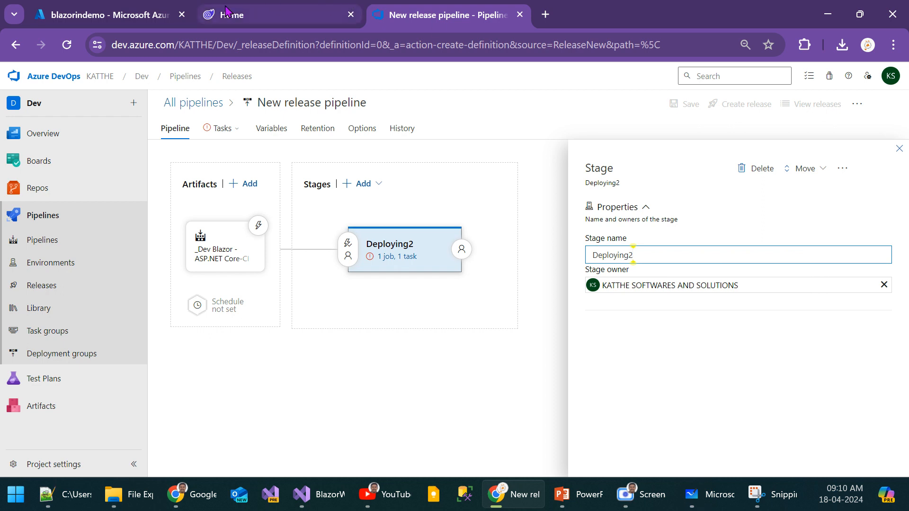
pyautogui.click(274, 13)
pyautogui.click(174, 43)
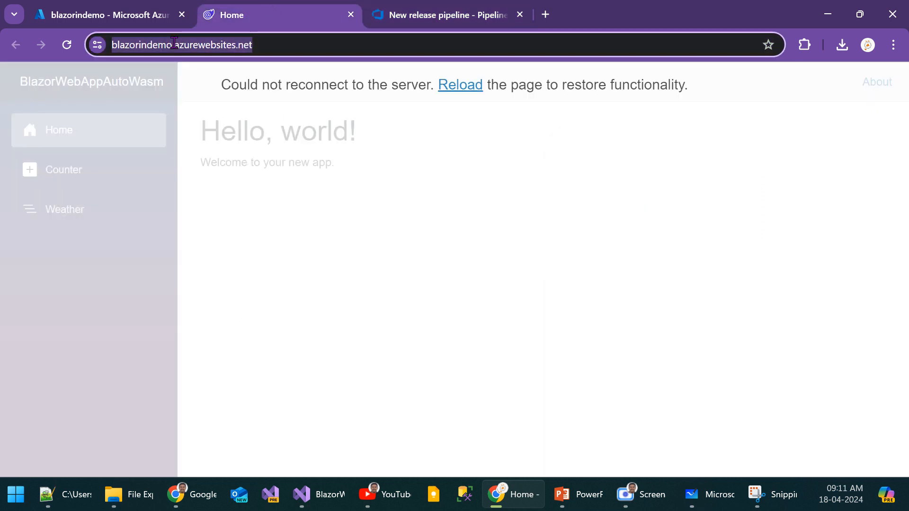
pyautogui.click(175, 43)
pyautogui.doubleClick(175, 44)
pyautogui.hotkey('ctrl', 'c')
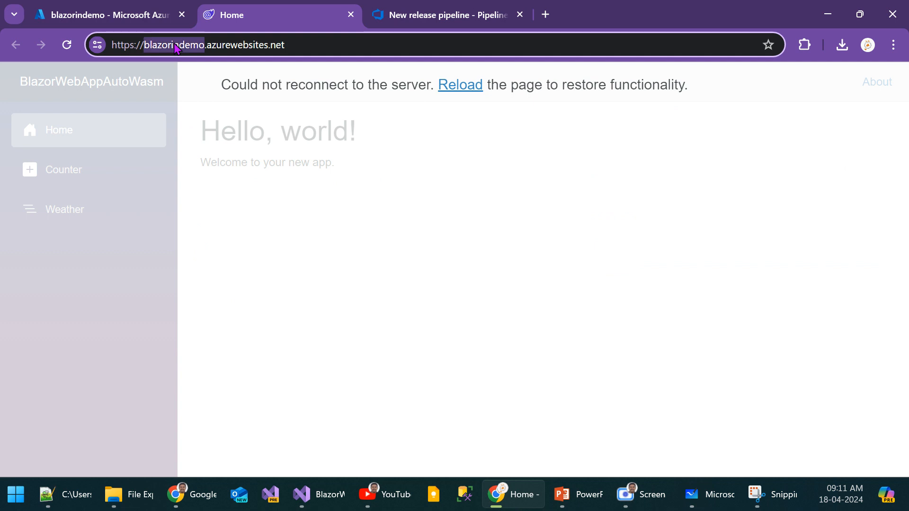
pyautogui.click(456, 14)
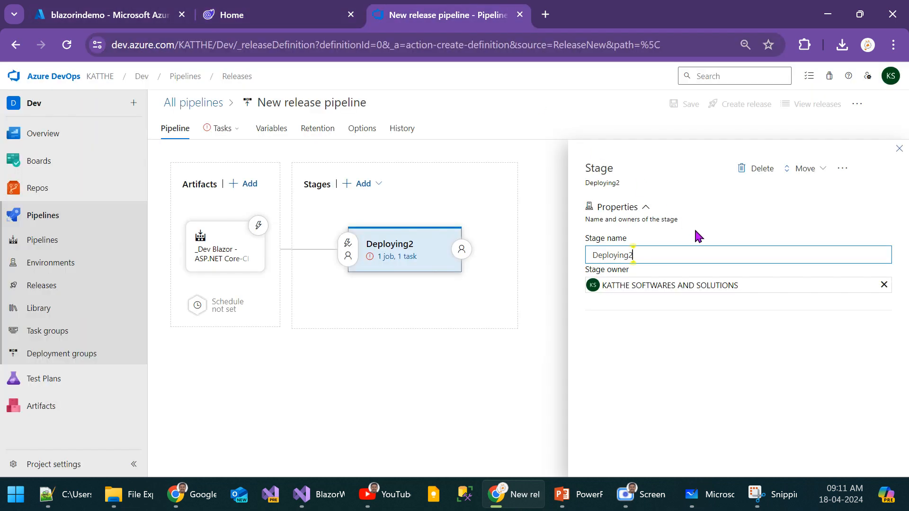
pyautogui.hotkey('ctrl', 'v')
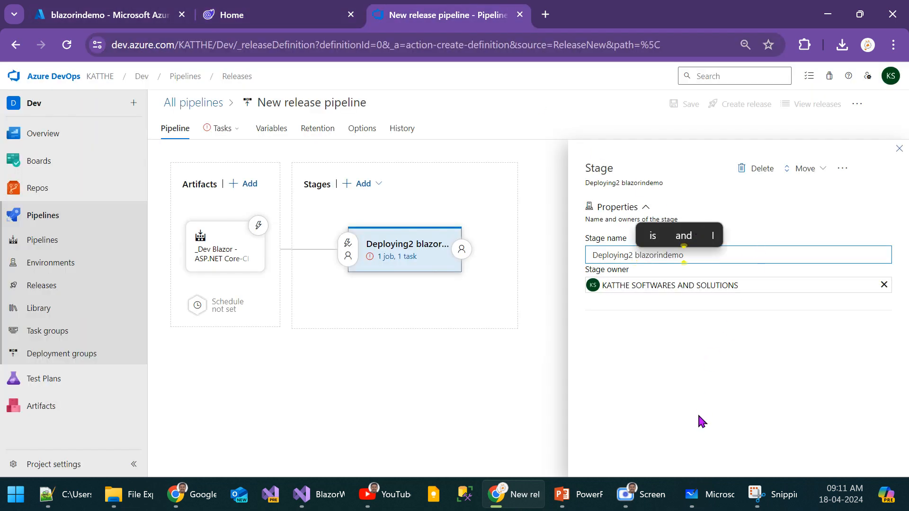
pyautogui.click(402, 354)
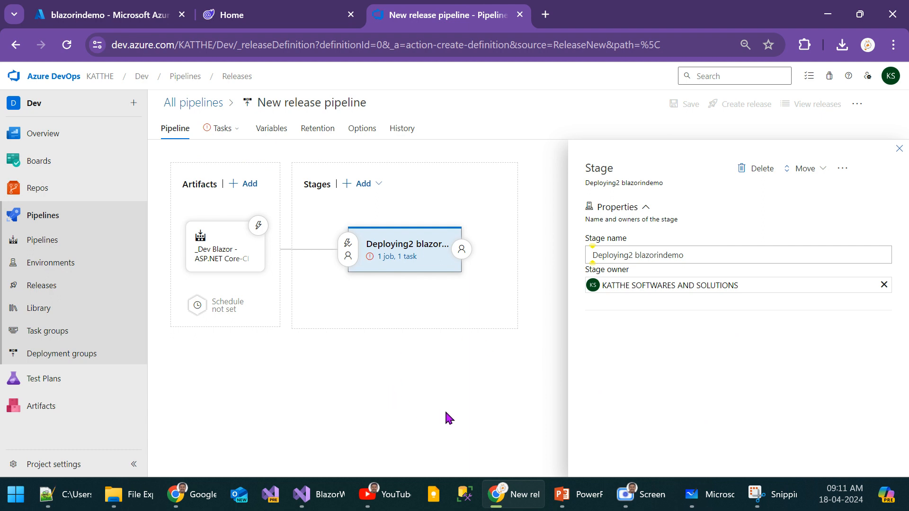
pyautogui.click(899, 148)
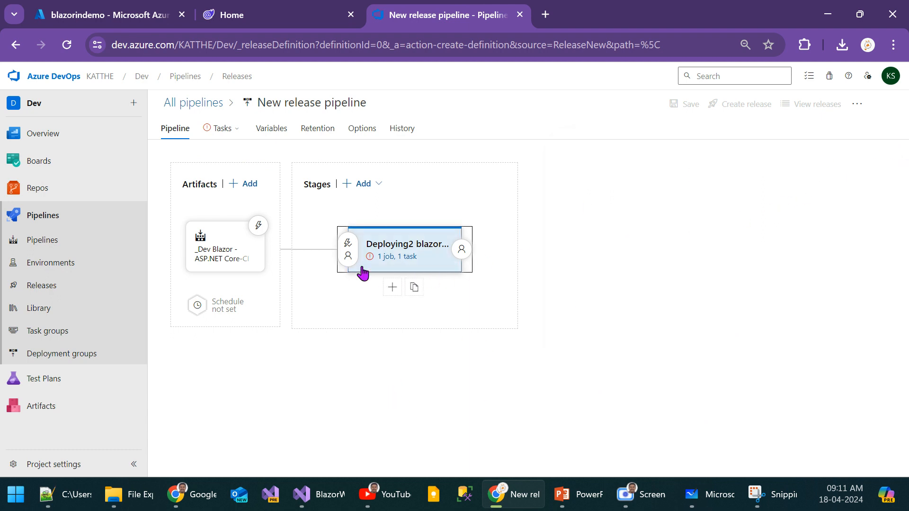
# Step: Open the stage's tasks and authorize the KattheDev Azure subscription for the deployment
pyautogui.click(395, 258)
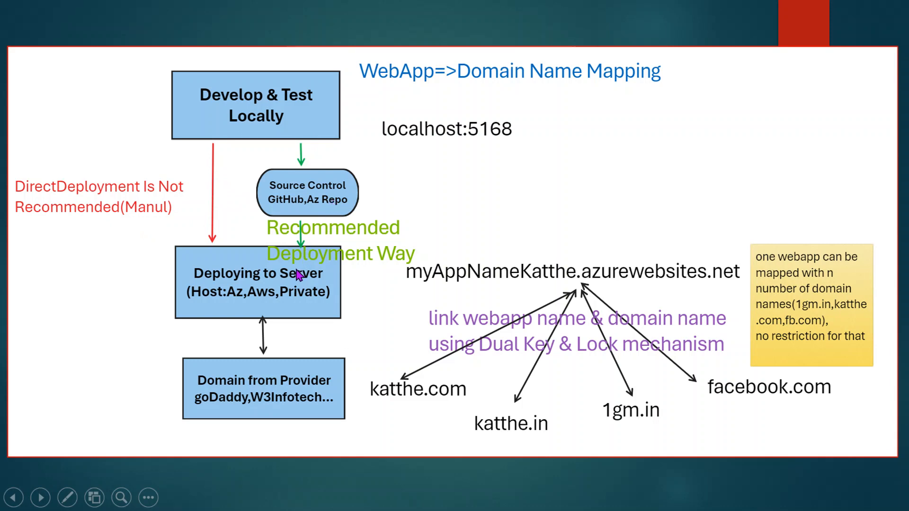
pyautogui.hotkey('alt', 'Tab')
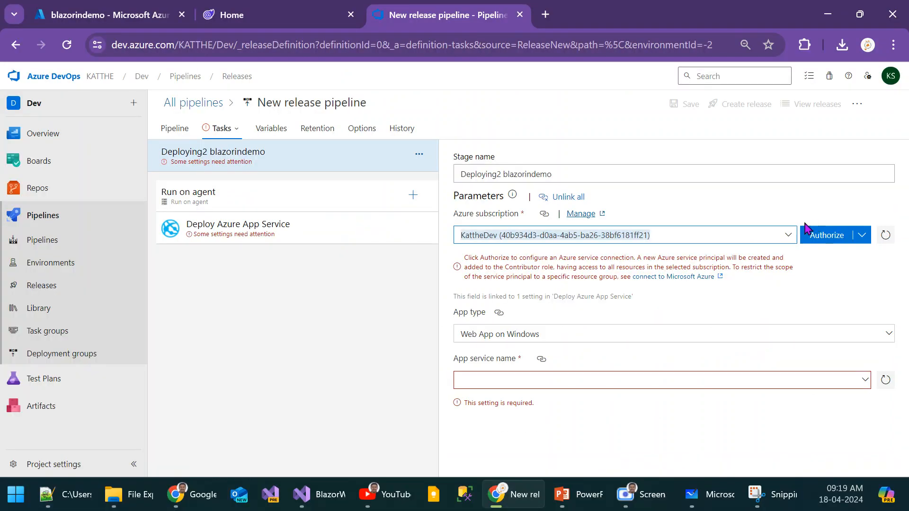
pyautogui.click(825, 240)
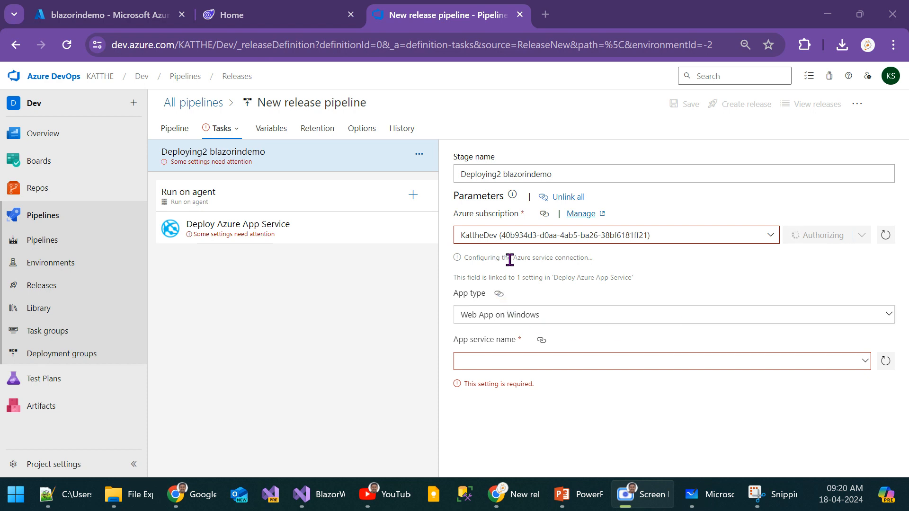
pyautogui.moveTo(588, 257); pyautogui.dragTo(471, 258)
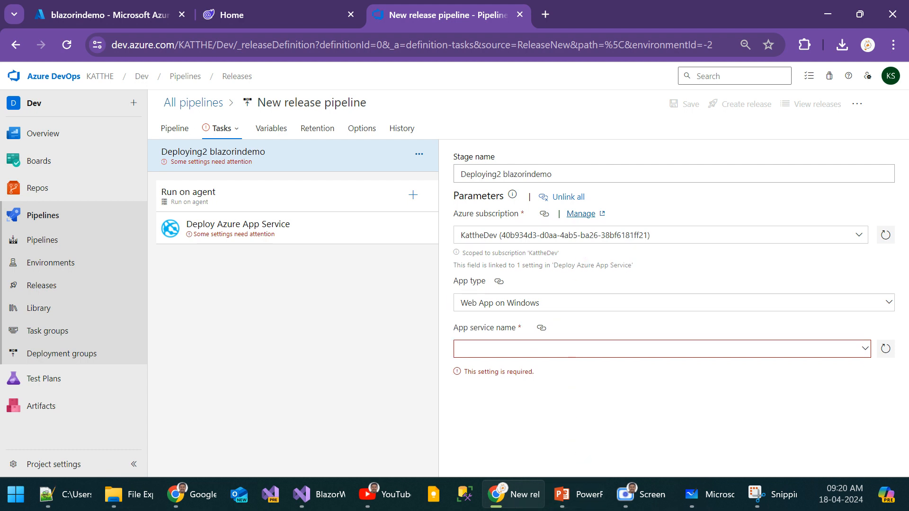
pyautogui.hotkey('alt', 'Tab')
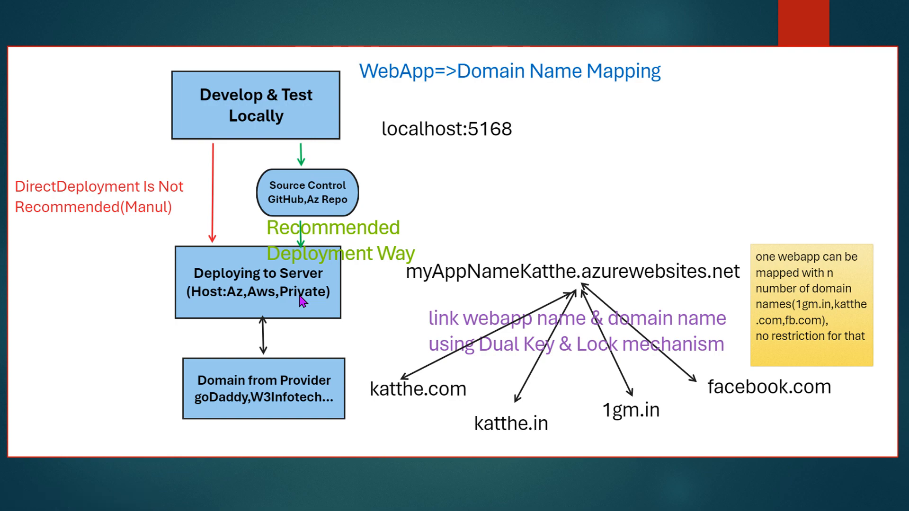
pyautogui.hotkey('alt', 'Tab')
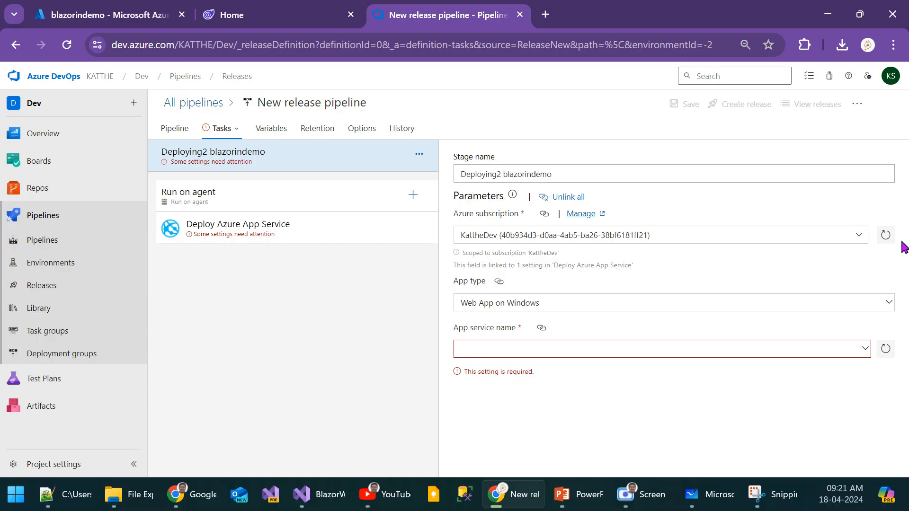
pyautogui.click(890, 304)
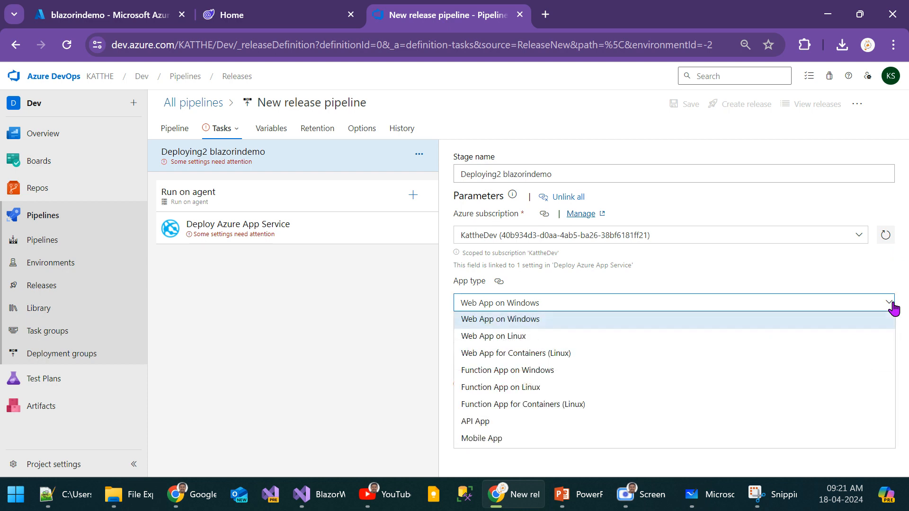
pyautogui.click(527, 337)
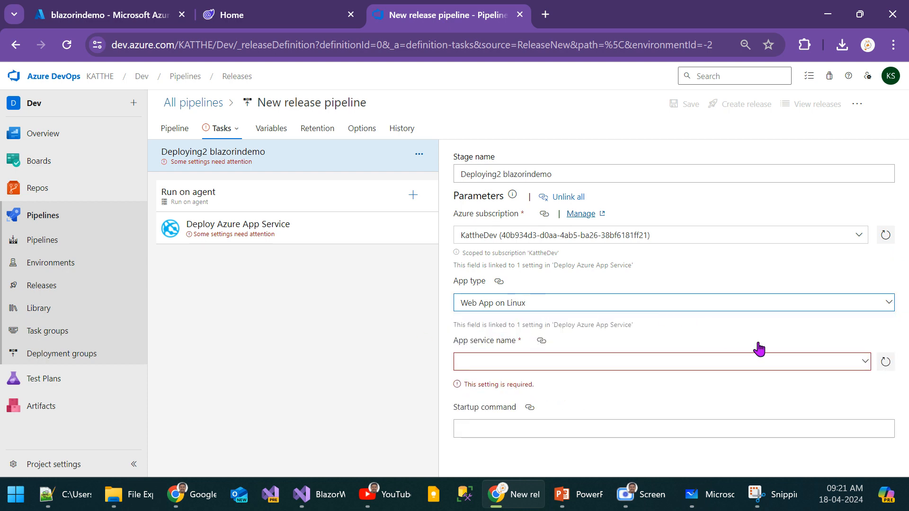
pyautogui.click(865, 351)
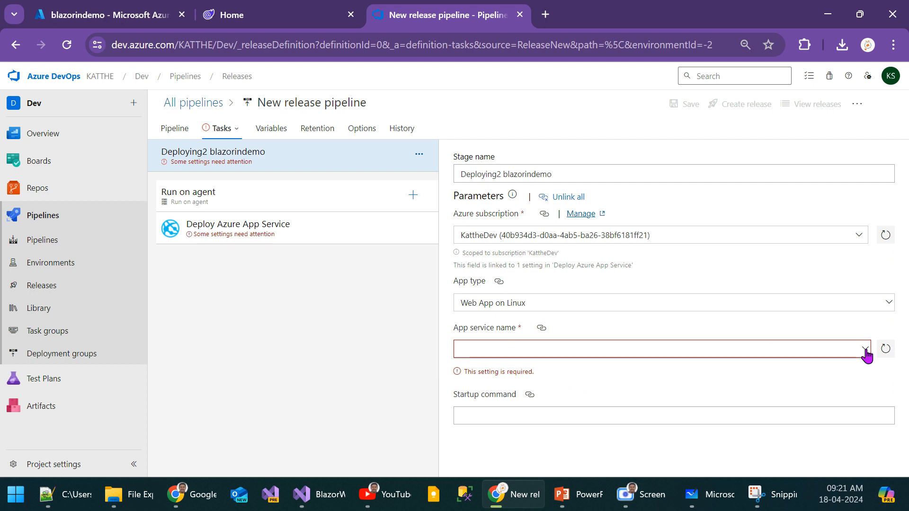
pyautogui.click(889, 307)
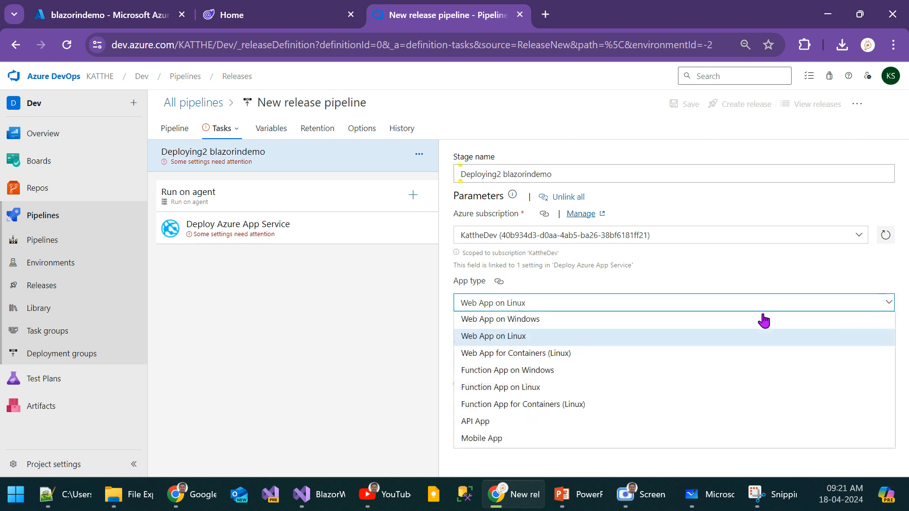
pyautogui.click(535, 324)
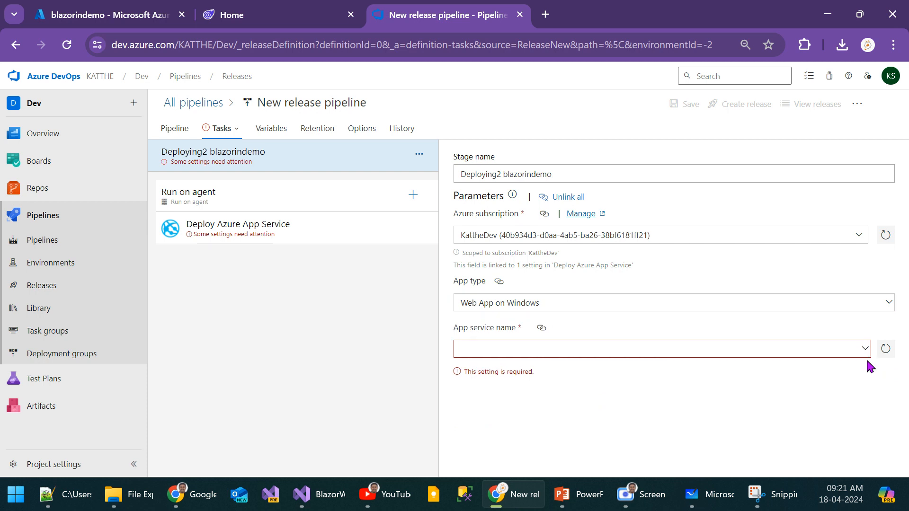
# Step: Choose blazorindemo as the stage's app service name
pyautogui.click(865, 350)
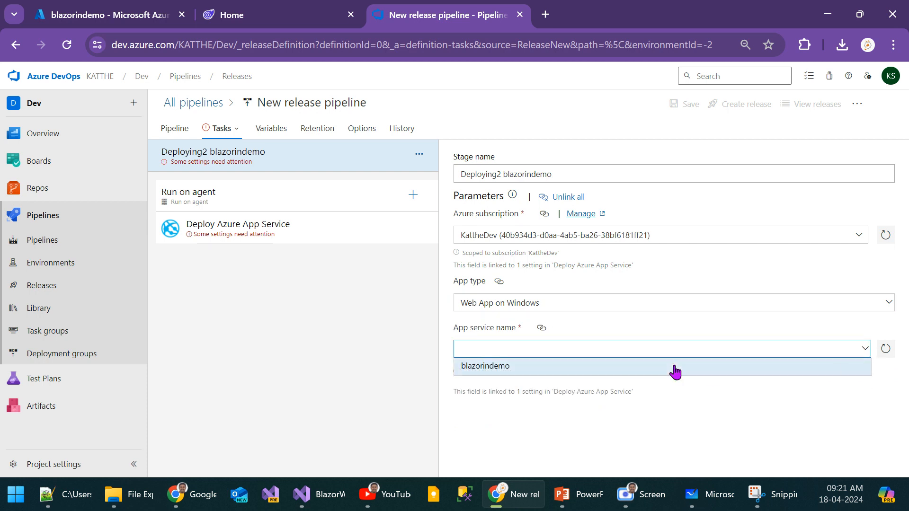
pyautogui.click(619, 365)
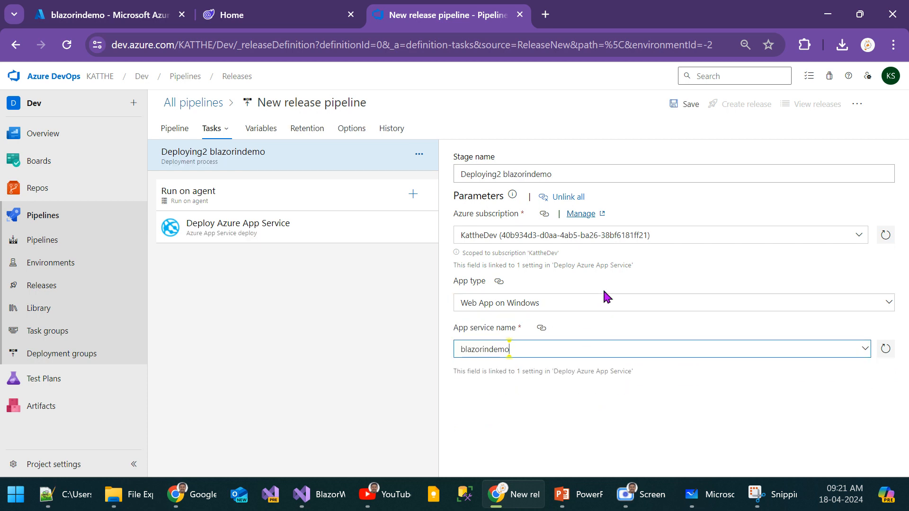
pyautogui.click(578, 429)
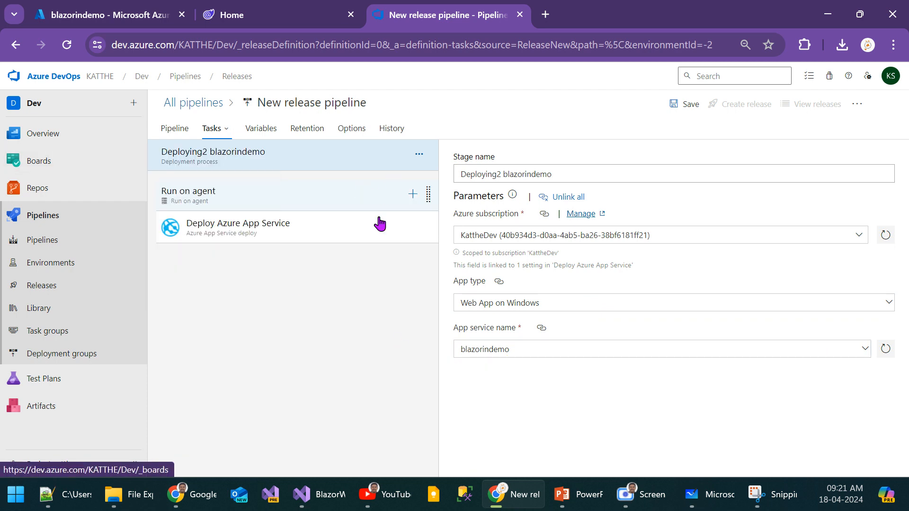
# Step: Set the Run on agent job to the Azure Pipelines agent pool with the windows-latest specification and review its remaining options
pyautogui.click(284, 203)
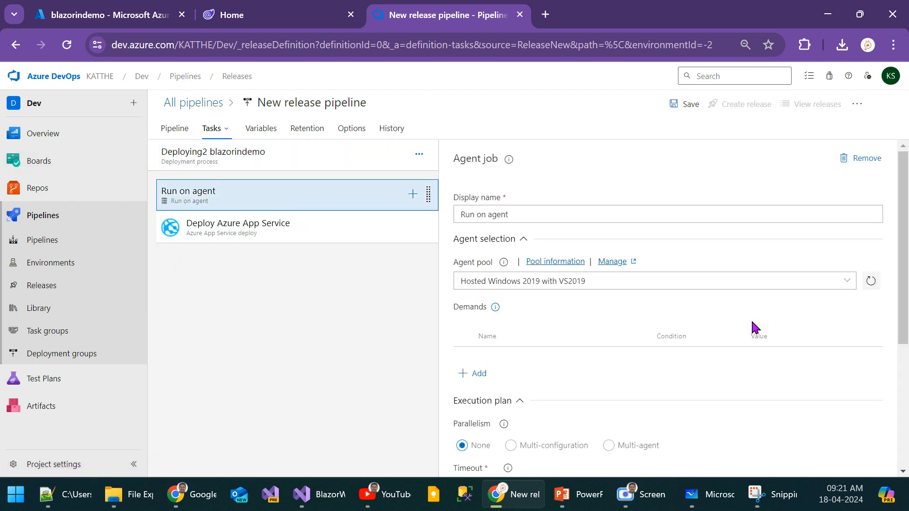
pyautogui.click(847, 282)
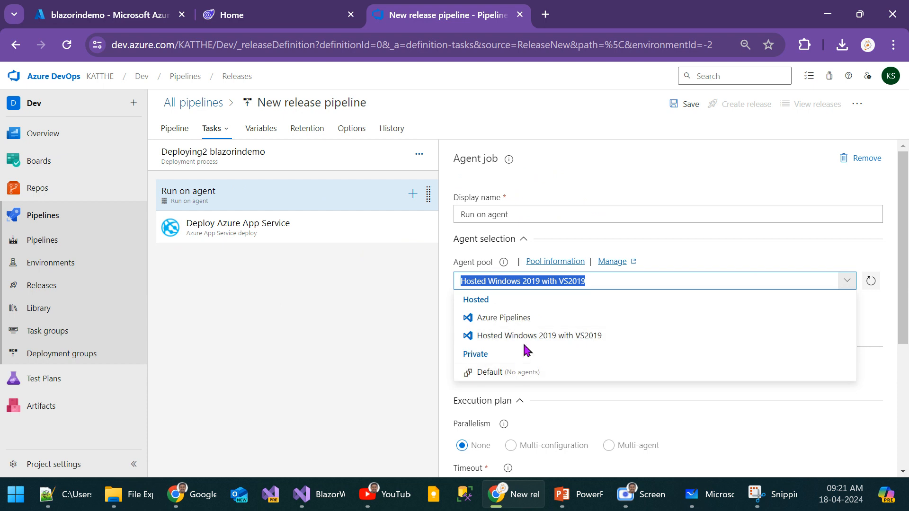
pyautogui.click(529, 319)
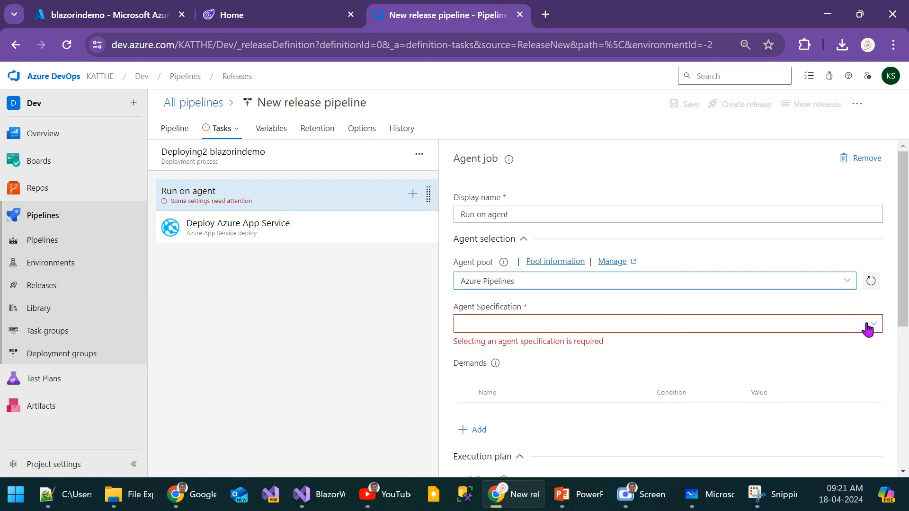
pyautogui.click(872, 326)
pyautogui.scroll(-3, 526, 402)
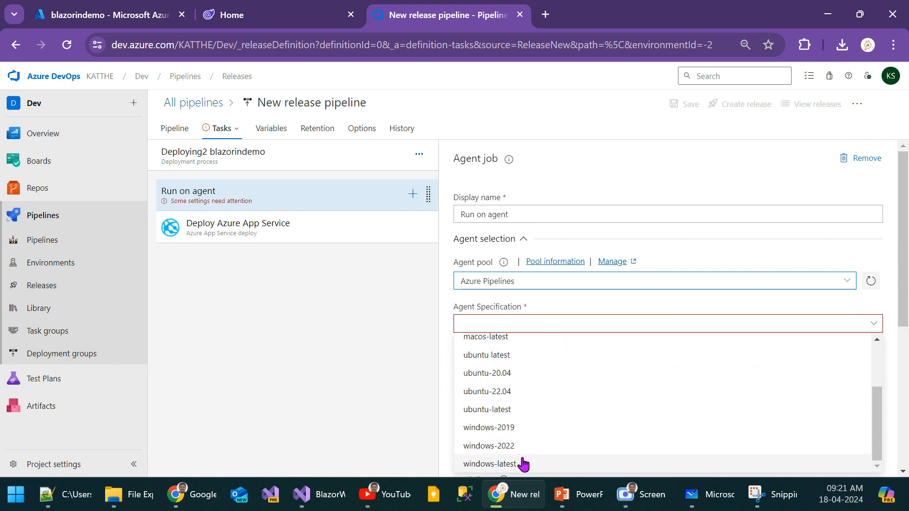
pyautogui.click(490, 465)
pyautogui.scroll(-5, 618, 367)
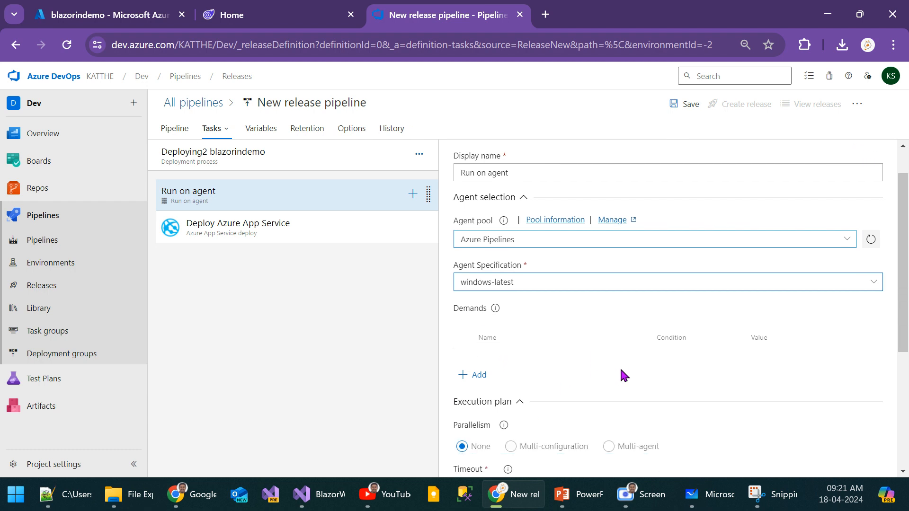
pyautogui.scroll(-1, 654, 302)
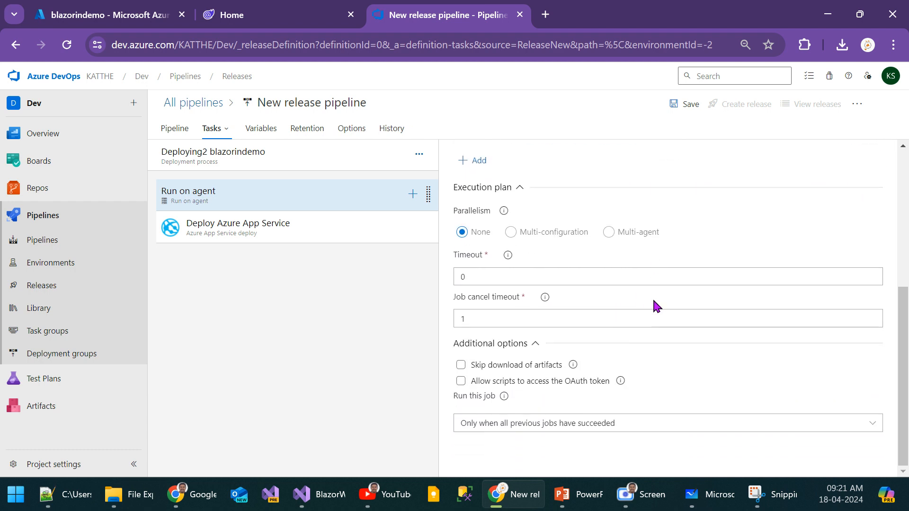
# Step: Copy the Deploy Azure App Service task's default package path, $(System.DefaultWorkingDirectory)/**/*.zip, into a new Notepad++ document, and return to the browser
pyautogui.click(244, 234)
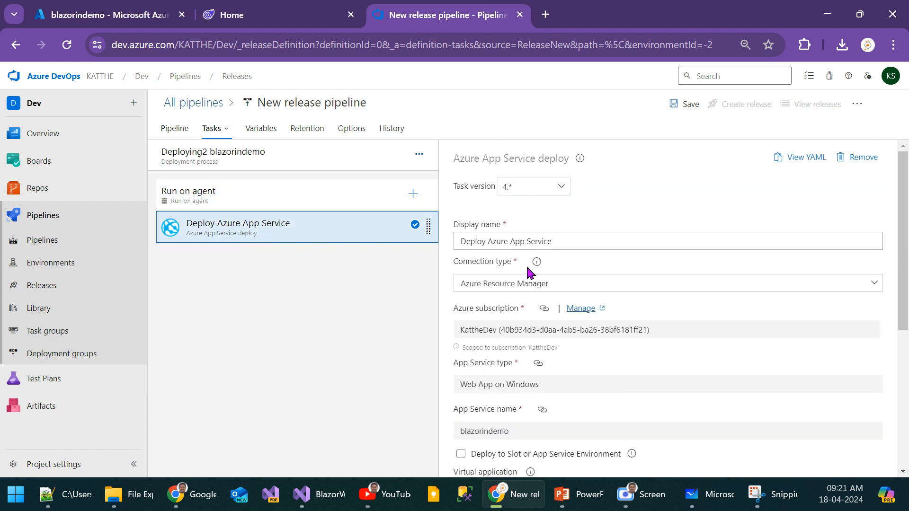
pyautogui.scroll(-5, 778, 349)
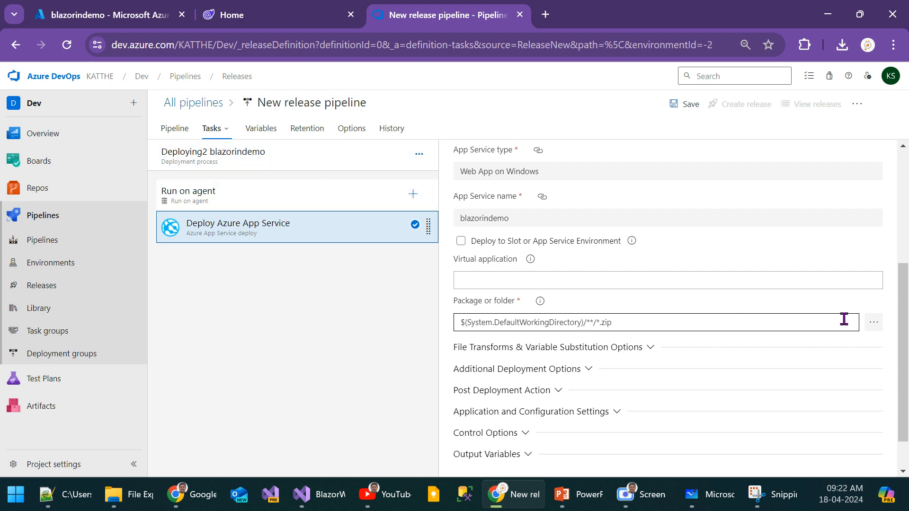
pyautogui.moveTo(675, 322); pyautogui.dragTo(369, 293)
pyautogui.hotkey('ctrl', 'c')
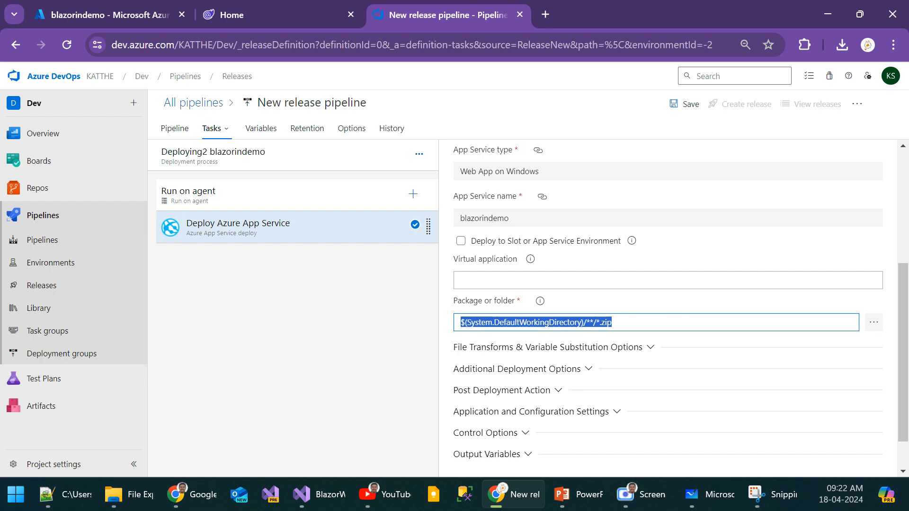
pyautogui.hotkey('alt', 'Tab')
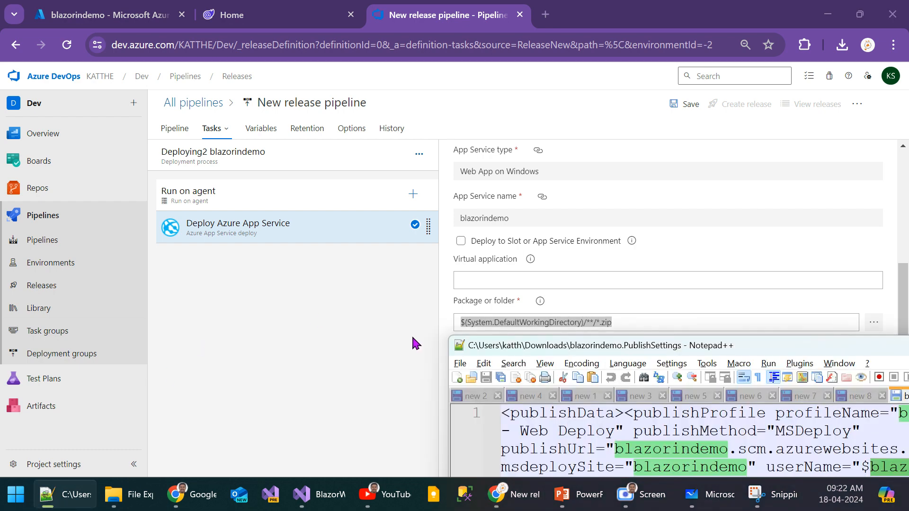
pyautogui.moveTo(708, 340); pyautogui.dragTo(366, 253)
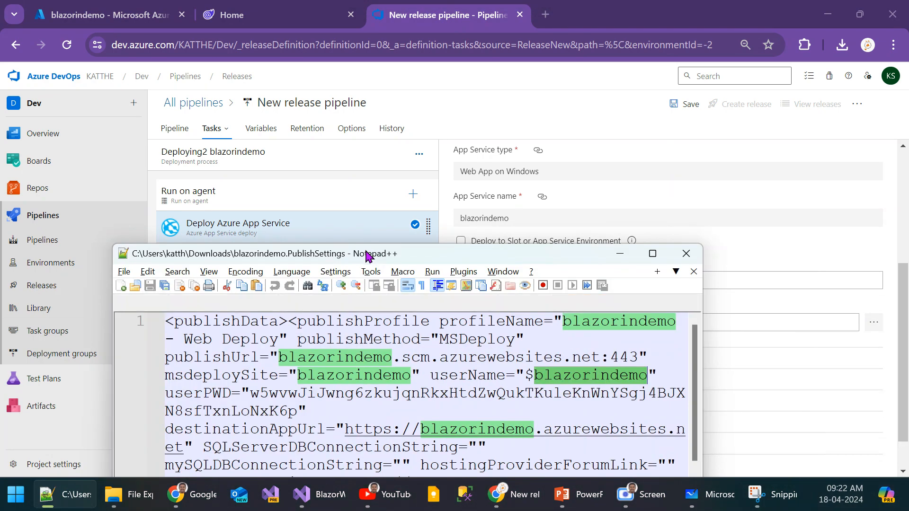
pyautogui.hotkey('ctrl', 'n')
pyautogui.hotkey('ctrl', 'v')
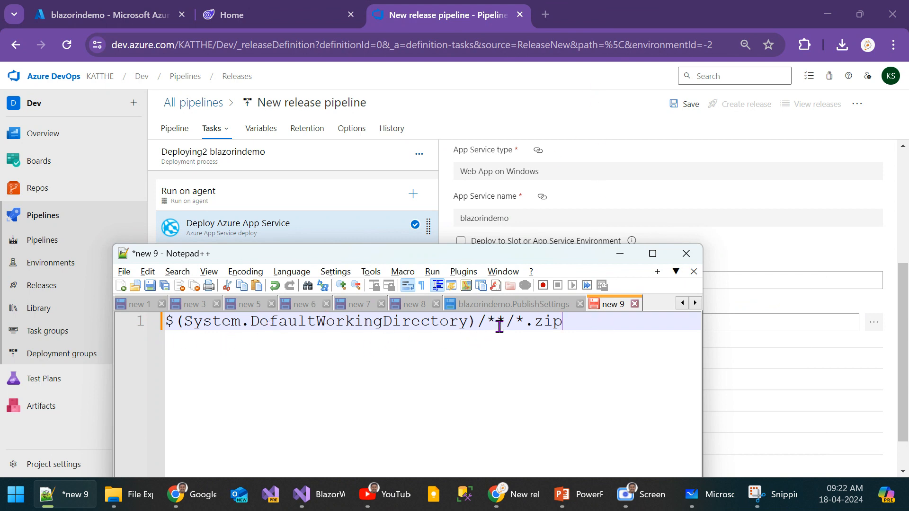
pyautogui.hotkey('ctrl', 'a')
pyautogui.hotkey('alt', 'Tab')
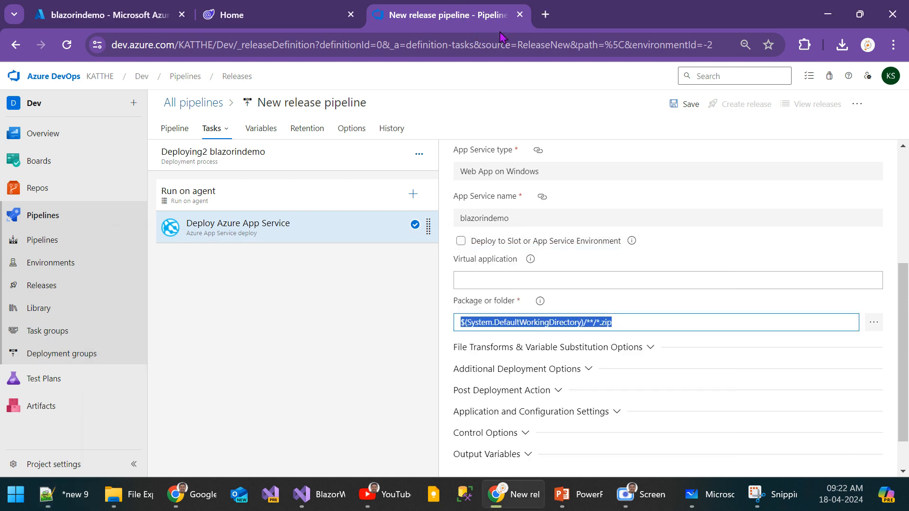
# Step: Set the task's package to BlazorWebAppAutoWasm.zip from the drop folder of the linked _Dev Blazor -ASP.NET Core-CI build artifact
pyautogui.click(874, 323)
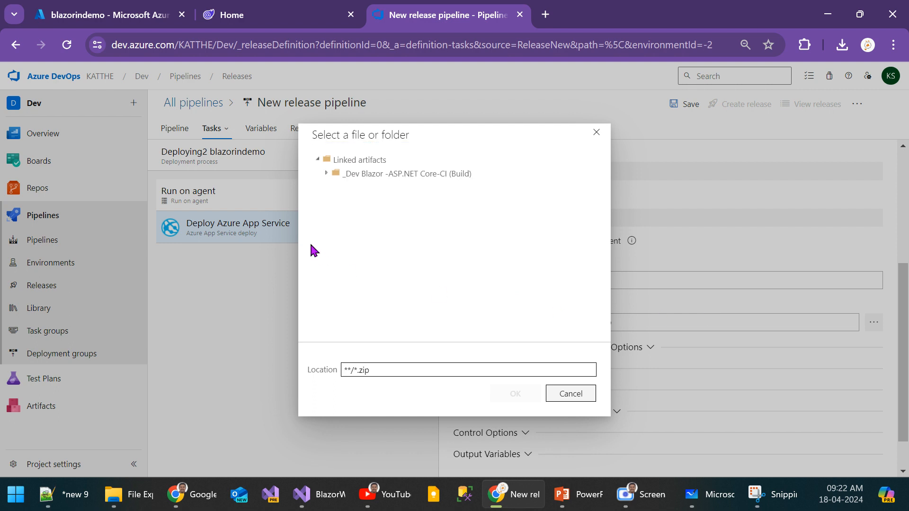
pyautogui.click(322, 169)
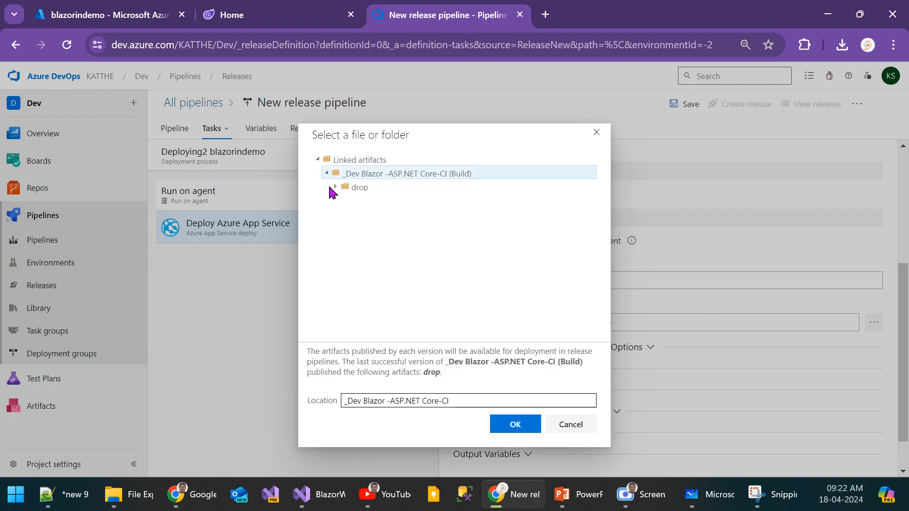
pyautogui.click(336, 188)
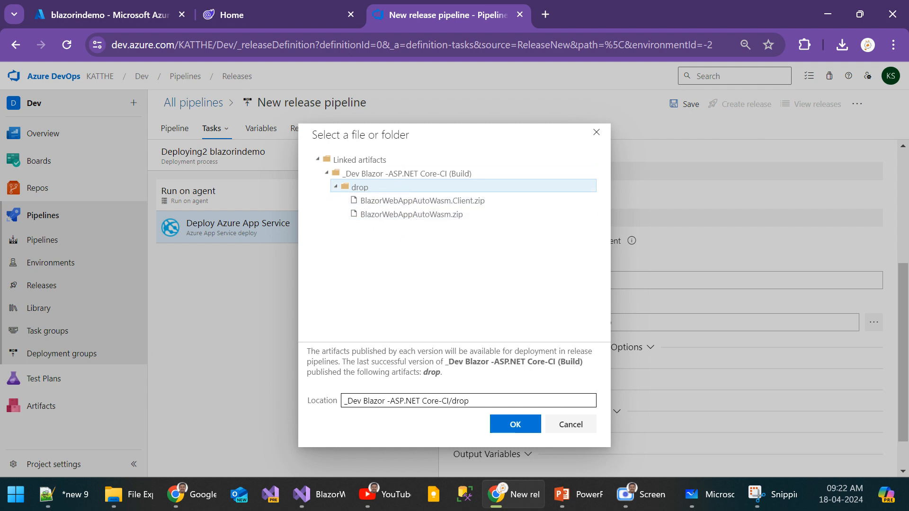
pyautogui.hotkey('alt', 'Tab')
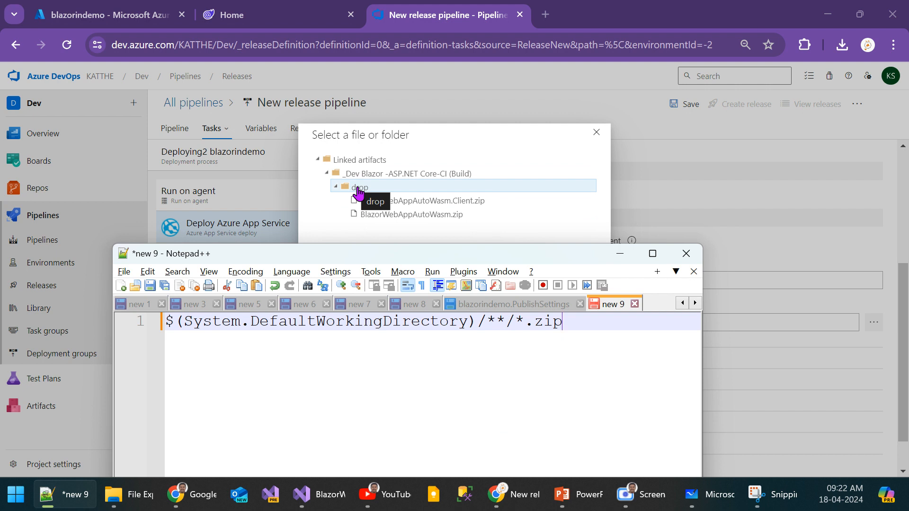
pyautogui.click(425, 215)
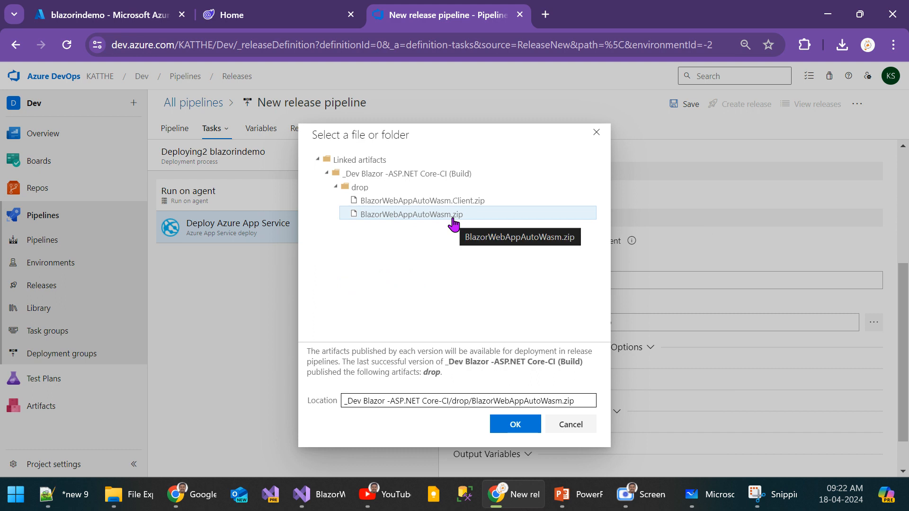
pyautogui.click(516, 424)
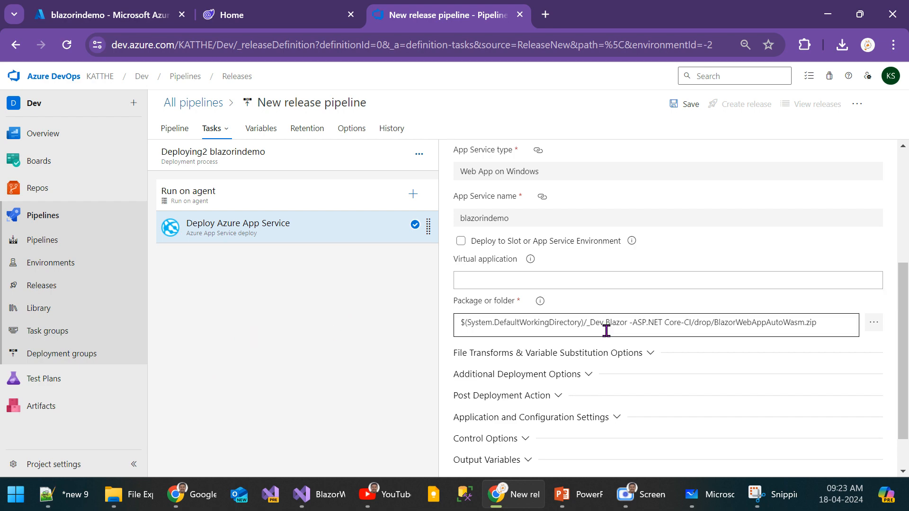
# Step: Look over the release's pipeline variables and variable groups, and return to the pipeline overview
pyautogui.scroll(5, 645, 337)
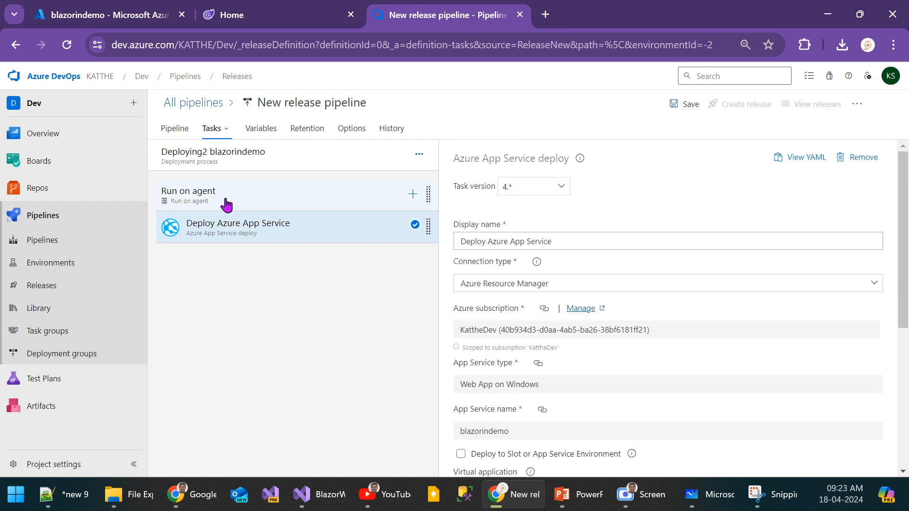
pyautogui.click(230, 195)
pyautogui.click(260, 128)
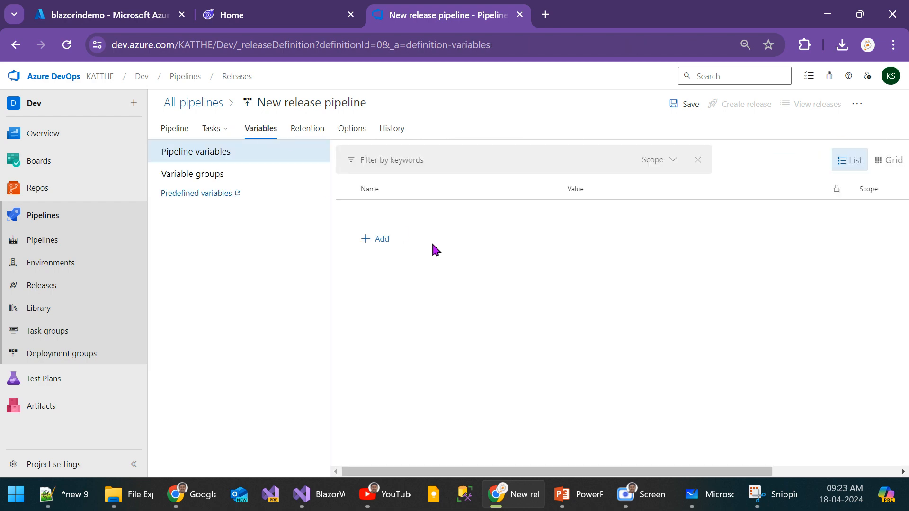
pyautogui.click(209, 174)
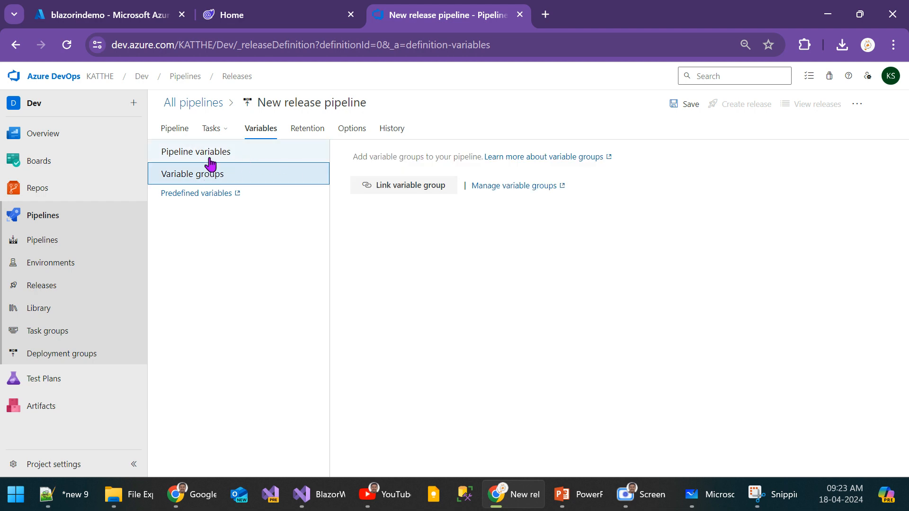
pyautogui.click(212, 154)
pyautogui.click(177, 132)
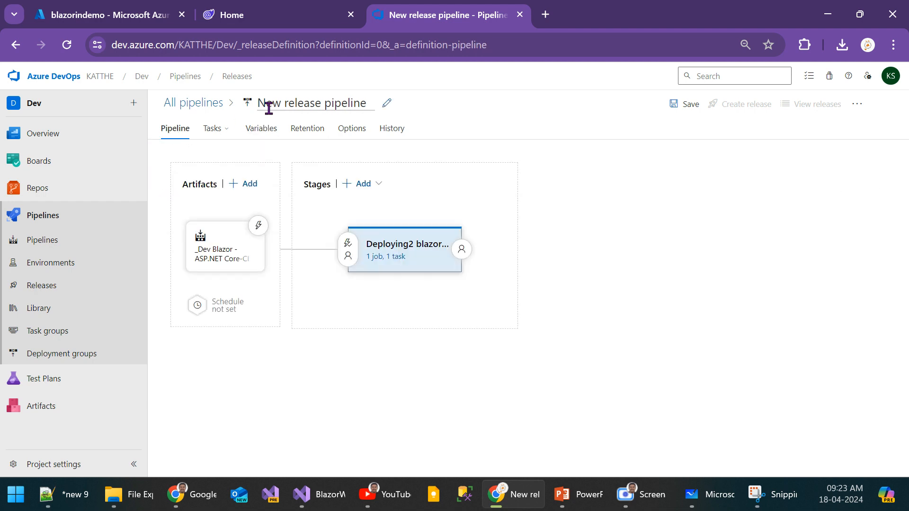
# Step: Rename the release pipeline as "CD Release BlazorInDemo"
pyautogui.click(384, 104)
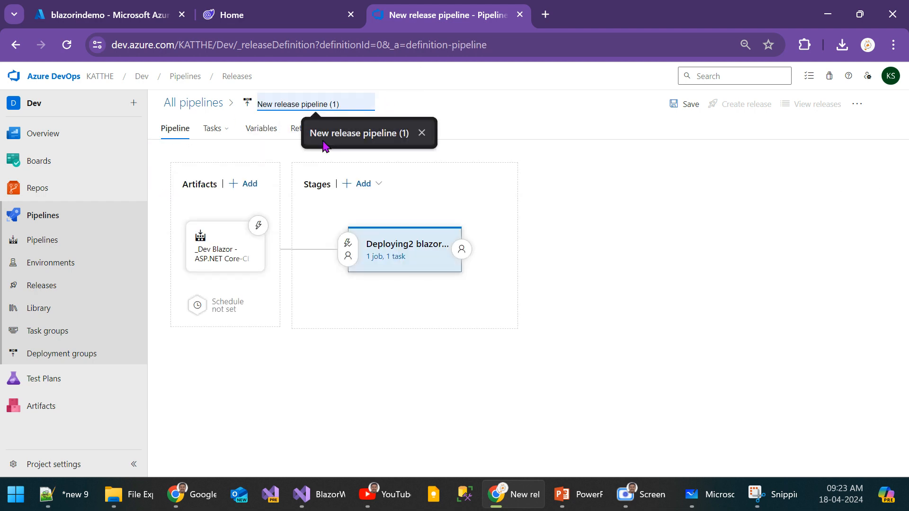
pyautogui.press('End')
pyautogui.write('BlazorInDemo')
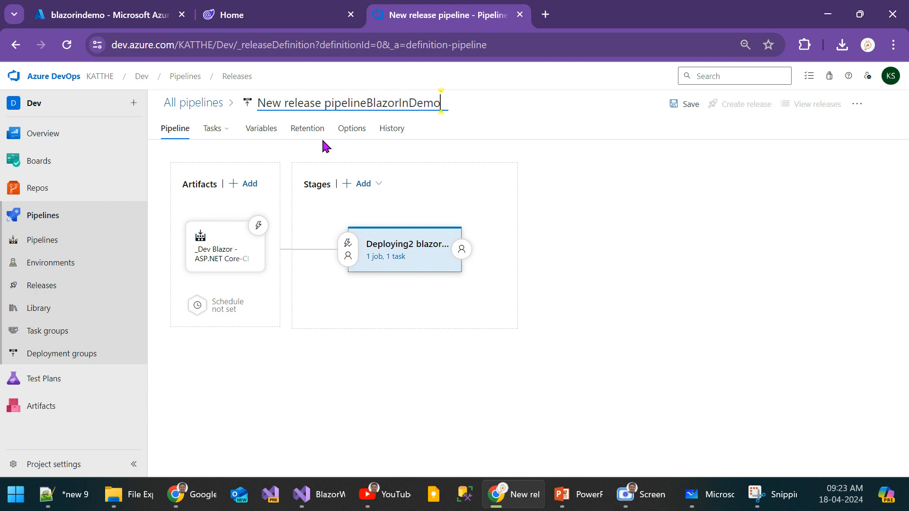
pyautogui.press('Home')
pyautogui.hotkey('shift', 'Right')
pyautogui.hotkey('shift', 'Right')
pyautogui.hotkey('shift', 'Right')
pyautogui.hotkey('shift', 'Right')
pyautogui.hotkey('shift', 'Right')
pyautogui.hotkey('shift', 'Right')
pyautogui.hotkey('shift', 'Right')
pyautogui.hotkey('shift', 'Right')
pyautogui.hotkey('shift', 'Right')
pyautogui.hotkey('shift', 'Right')
pyautogui.hotkey('shift', 'Right')
pyautogui.hotkey('shift', 'Right')
pyautogui.hotkey('shift', 'Right')
pyautogui.hotkey('shift', 'Left')
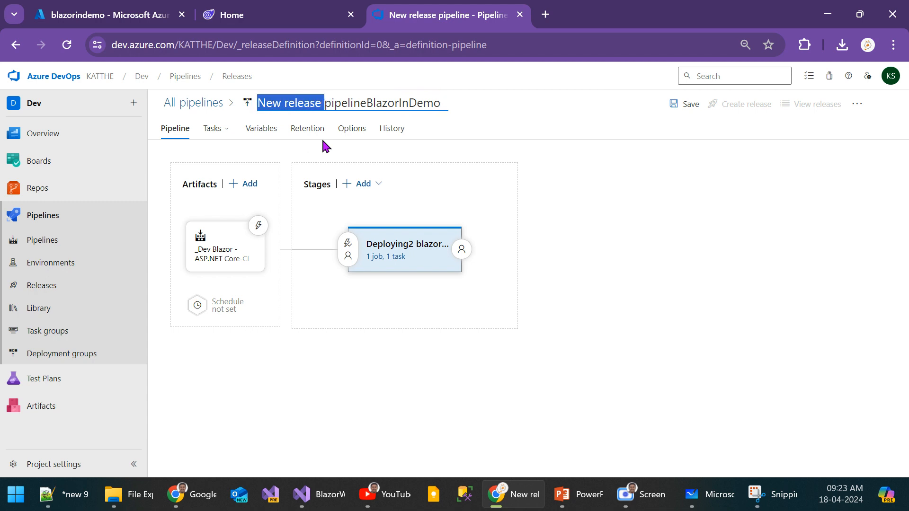
pyautogui.hotkey('shift', 'Left')
pyautogui.hotkey('shift', 'Left')
pyautogui.hotkey('shift', 'Left')
pyautogui.hotkey('shift', 'Left')
pyautogui.hotkey('shift', 'Left')
pyautogui.hotkey('shift', 'Left')
pyautogui.hotkey('shift', 'Left')
pyautogui.hotkey('shift', 'Left')
pyautogui.hotkey('shift', 'Left')
pyautogui.write('CI')
pyautogui.press('Right')
pyautogui.hotkey('shift', 'Right')
pyautogui.write('R')
pyautogui.hotkey('ctrl', 'Right')
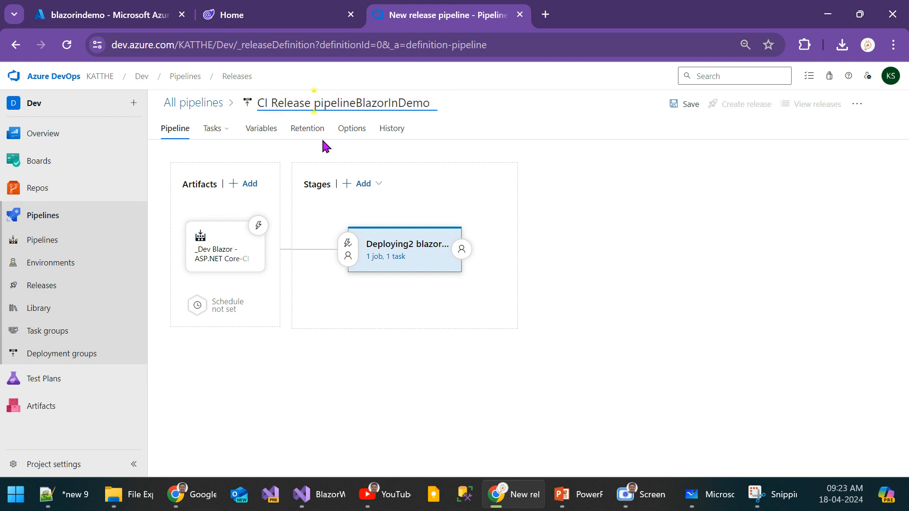
pyautogui.press('Home')
pyautogui.press('Right')
pyautogui.hotkey('shift', 'Right')
pyautogui.write('D')
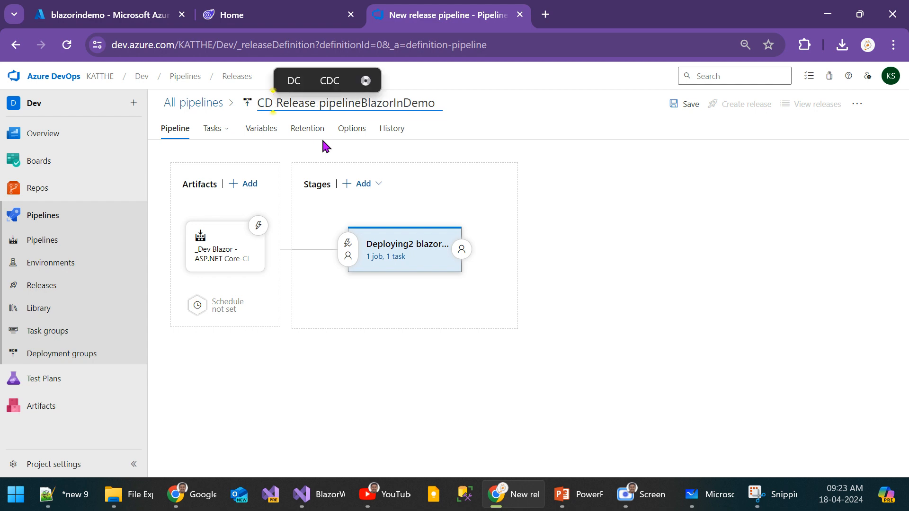
pyautogui.press('Right')
pyautogui.press('Right')
pyautogui.press('Right')
pyautogui.press('Right')
pyautogui.press('Right')
pyautogui.press('Right')
pyautogui.press('Right')
pyautogui.press('Right')
pyautogui.press('Right')
pyautogui.hotkey('shift', 'Right')
pyautogui.write('P')
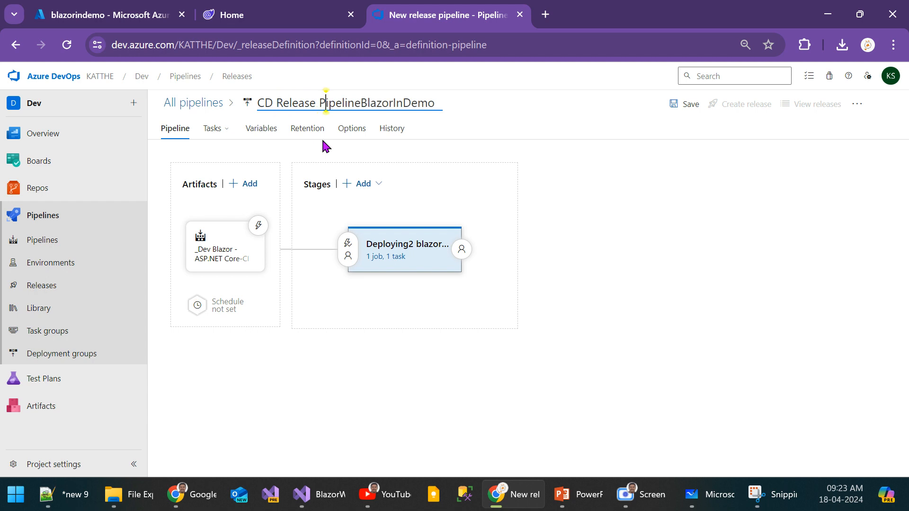
pyautogui.press('Right')
pyautogui.press('Right')
pyautogui.press('Right')
pyautogui.press('Right')
pyautogui.press('Right')
pyautogui.press('Right')
pyautogui.press('Right')
pyautogui.hotkey('ctrl', 'shift', 'Left')
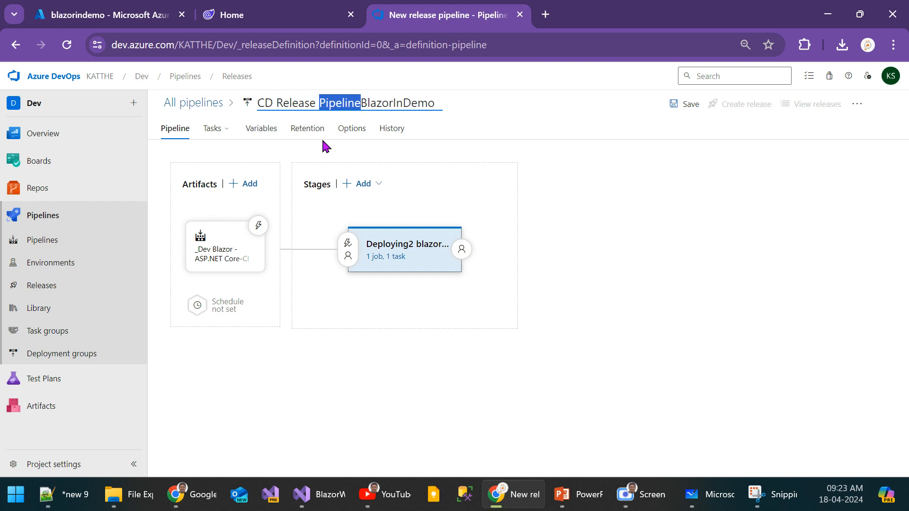
pyautogui.press('BackSpace')
pyautogui.click(502, 412)
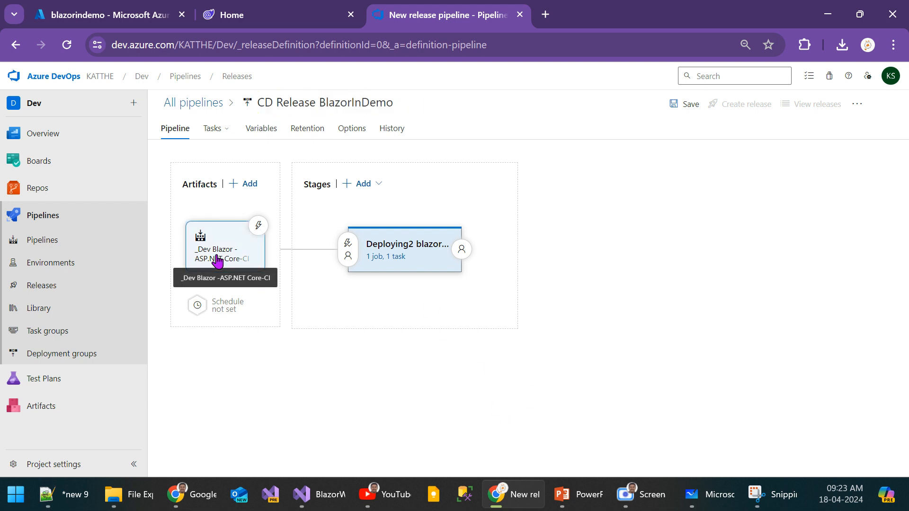
# Step: Review the stage's parameters and agent job, and copy the deploy task's package path into the Notepad++ document below the default path
pyautogui.click(398, 258)
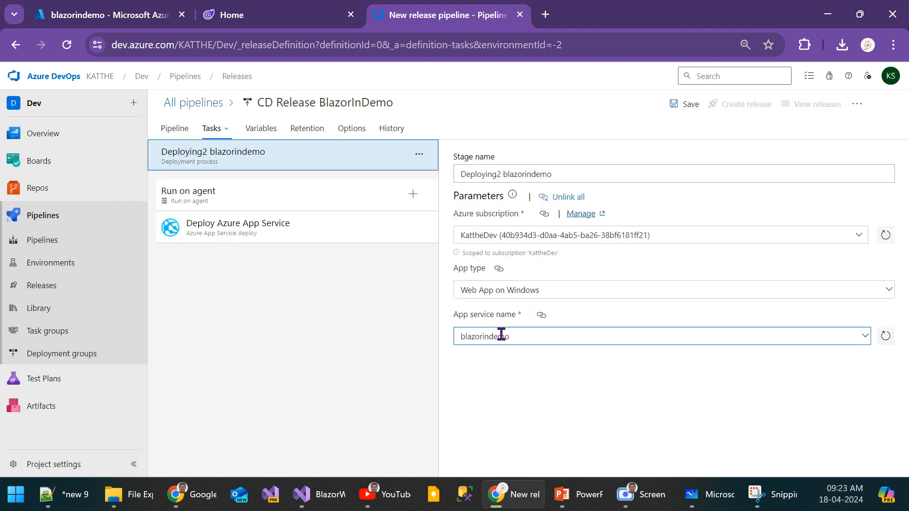
pyautogui.click(244, 206)
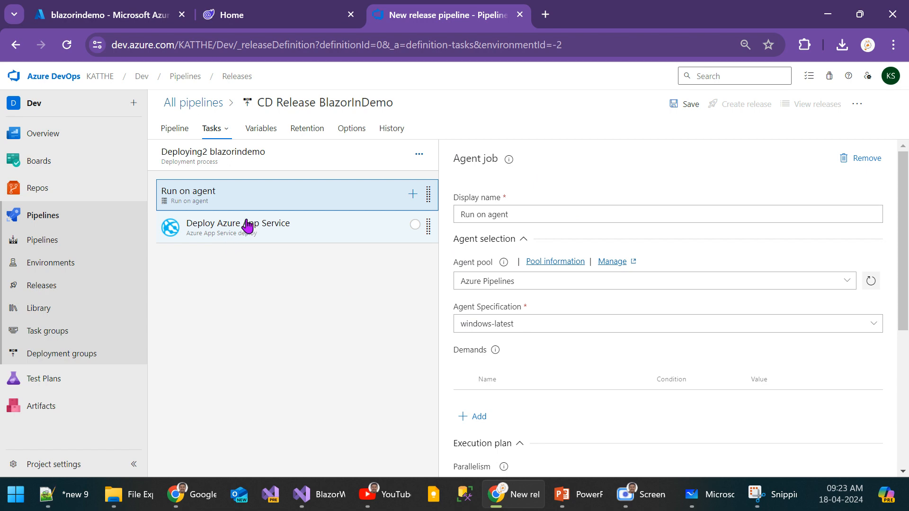
pyautogui.click(248, 226)
pyautogui.scroll(-5, 576, 306)
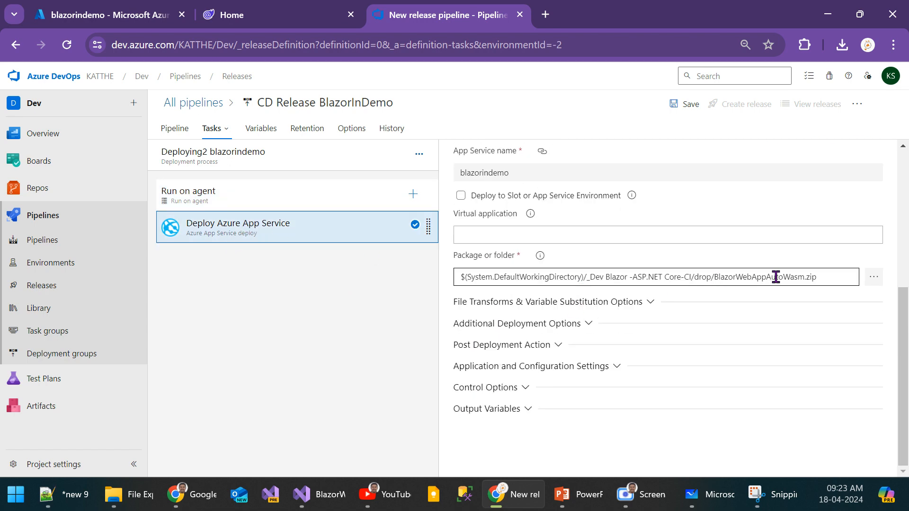
pyautogui.moveTo(824, 276); pyautogui.dragTo(396, 296)
pyautogui.hotkey('ctrl', 'c')
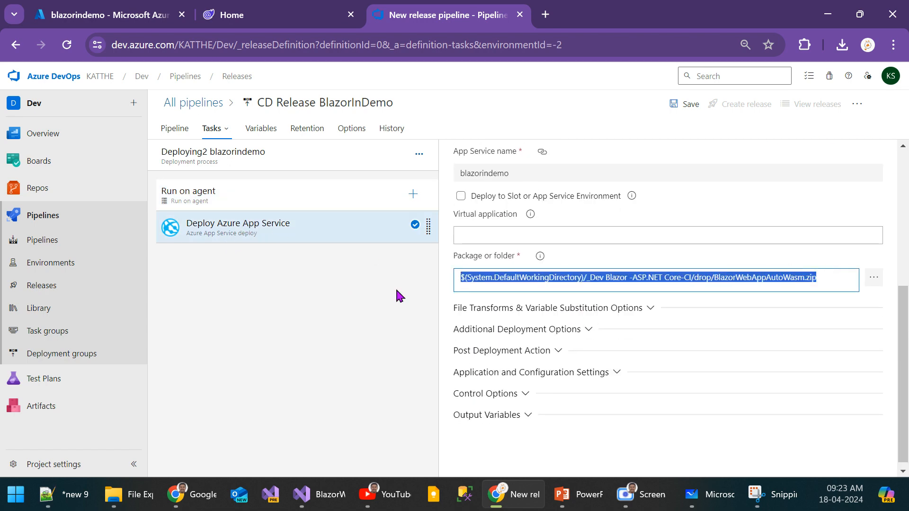
pyautogui.hotkey('alt', 'Tab')
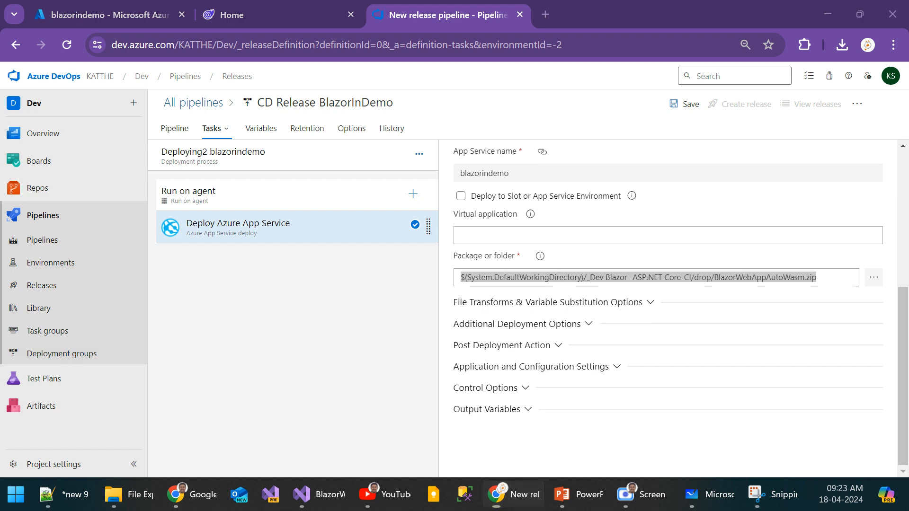
pyautogui.hotkey('ctrl', 'v')
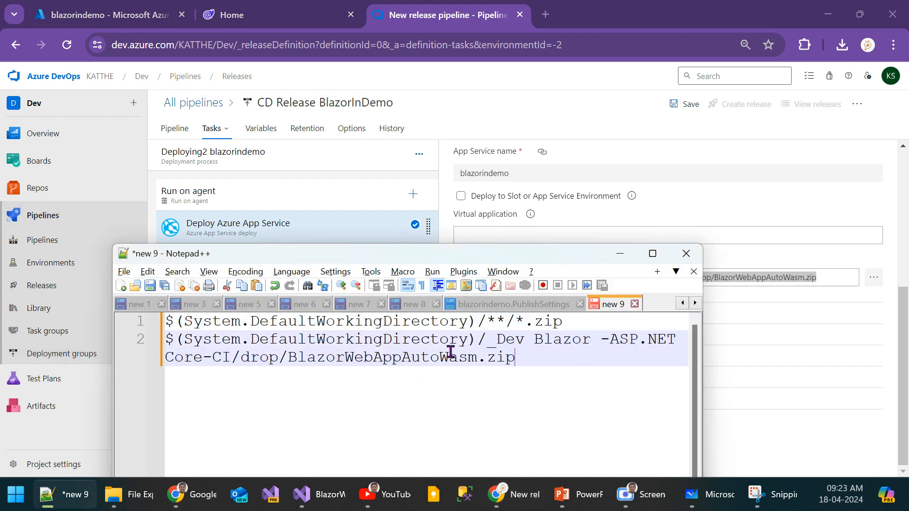
# Step: Compare the default and specific package paths in Notepad++ by their directory, artifact and drop folder parts, and switch back to the browser
pyautogui.click(475, 322)
pyautogui.hotkey('shift', 'Home')
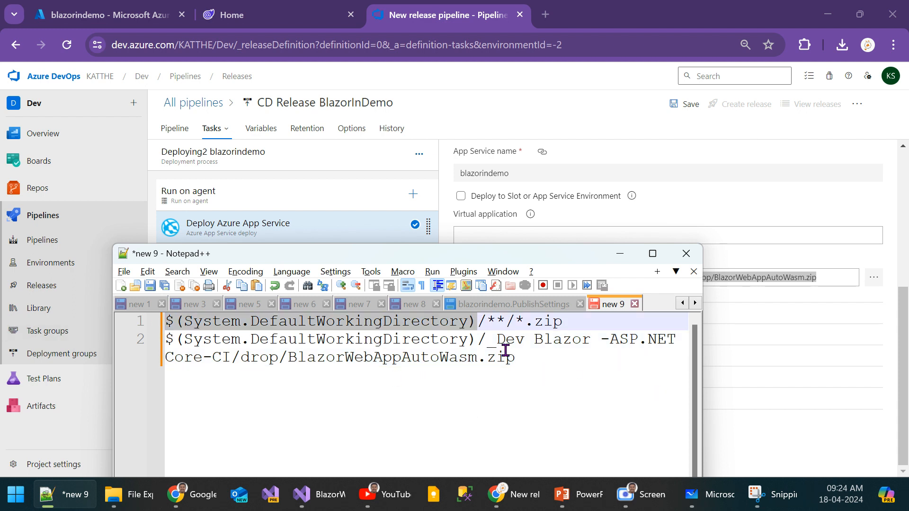
pyautogui.click(481, 340)
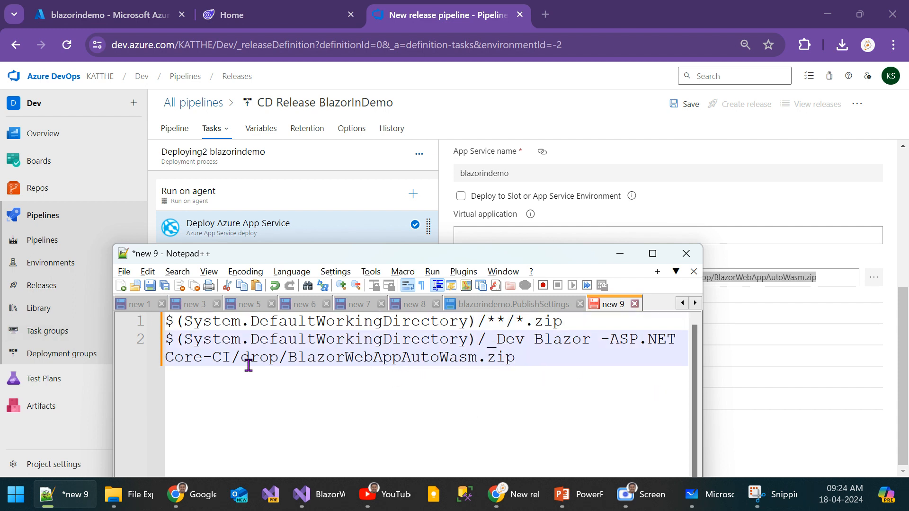
pyautogui.keyDown('shift'); pyautogui.click(234, 358); pyautogui.keyUp('shift')
pyautogui.doubleClick(265, 357)
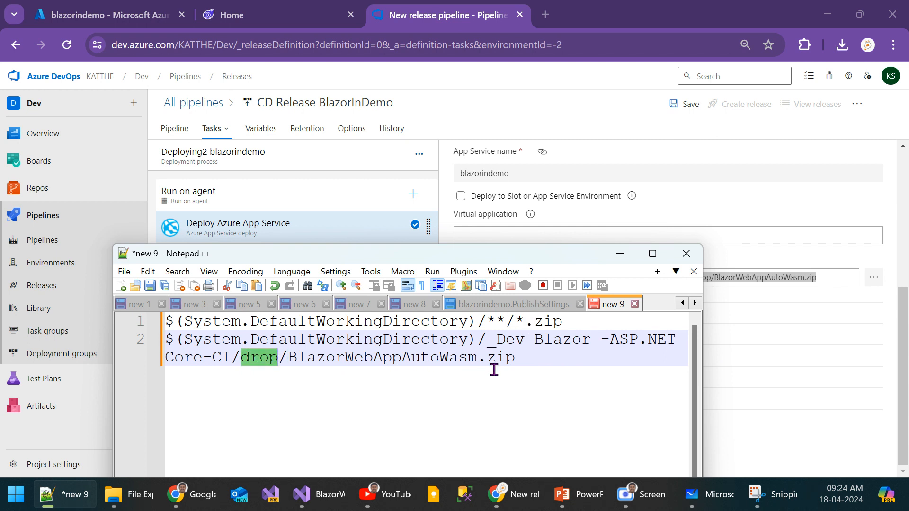
pyautogui.click(576, 113)
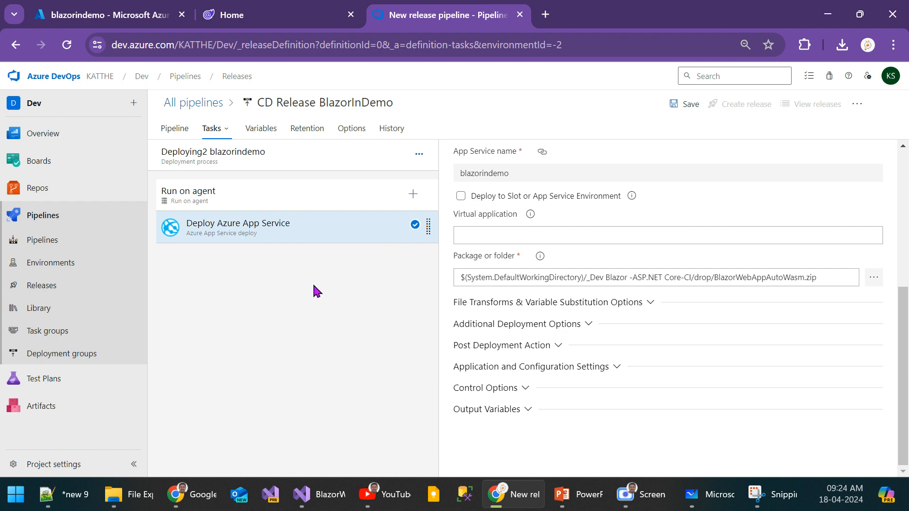
# Step: Save the release pipeline in the root folder, review its pipeline overview, and open the project's releases list
pyautogui.click(683, 107)
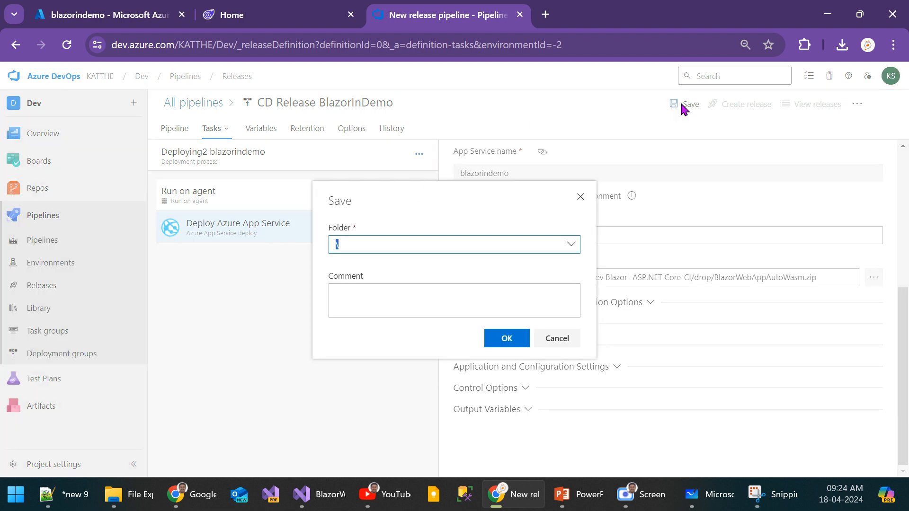
pyautogui.click(507, 339)
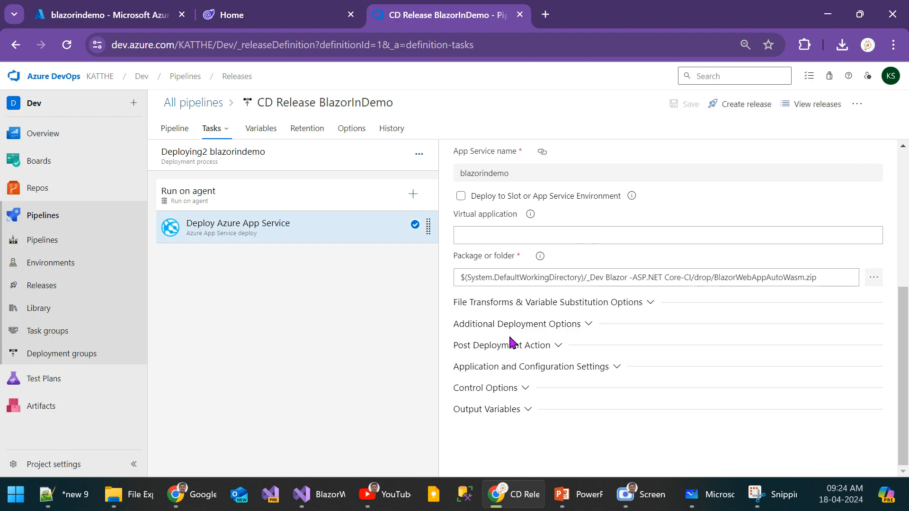
pyautogui.click(176, 130)
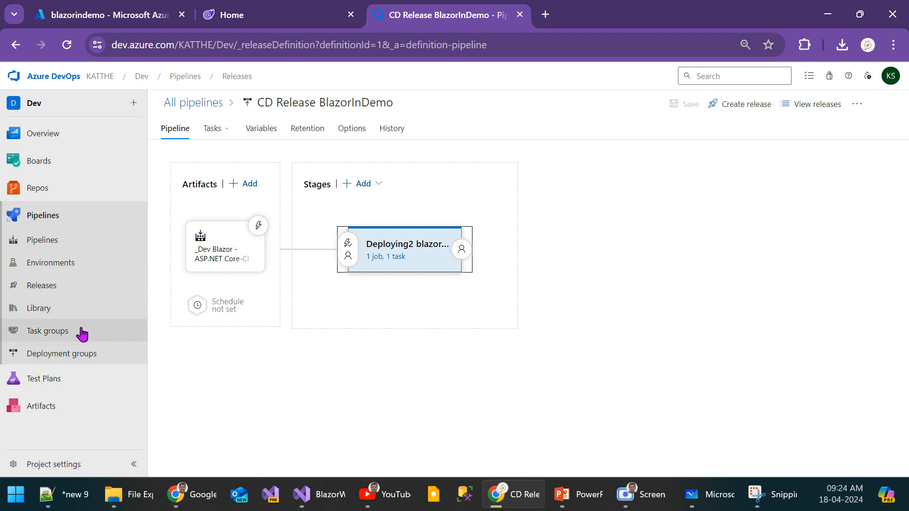
pyautogui.click(56, 288)
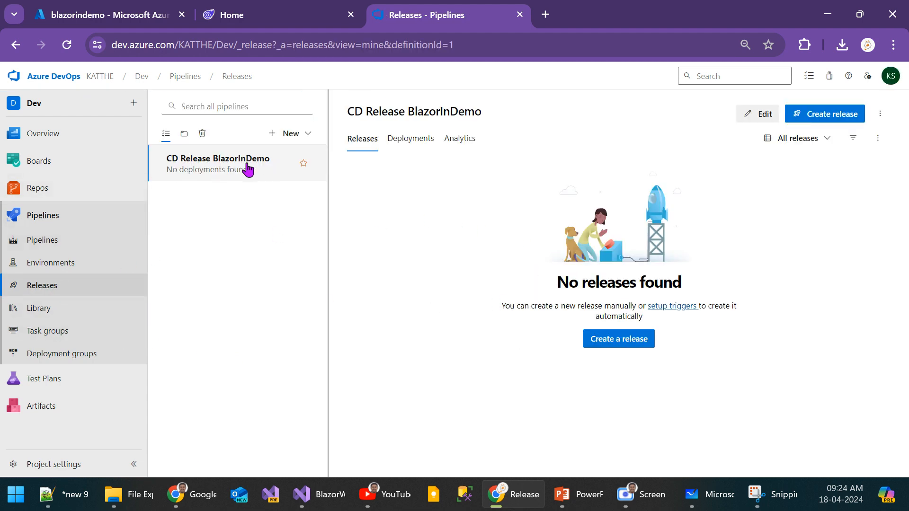
pyautogui.click(830, 121)
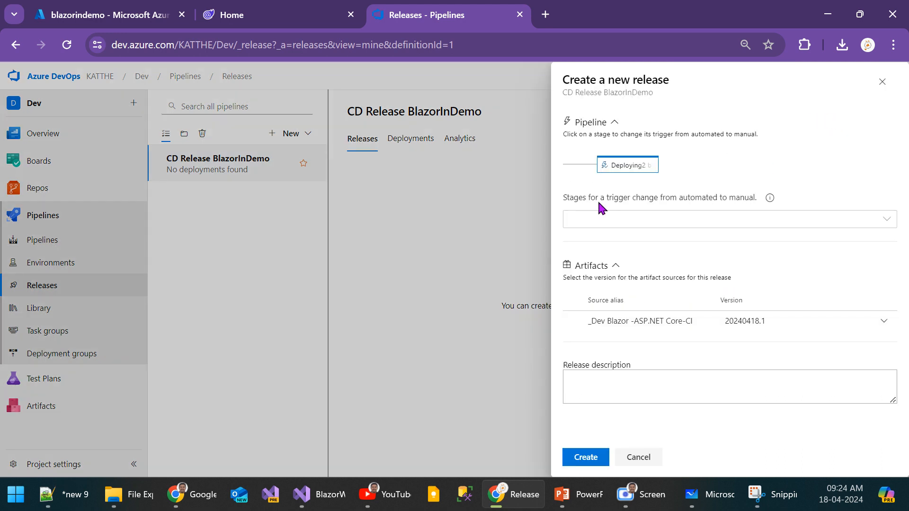
pyautogui.click(886, 221)
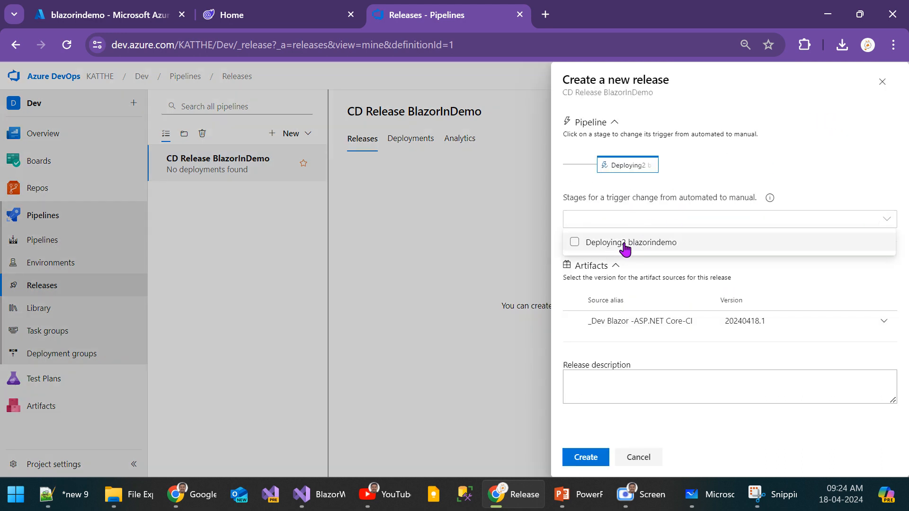
pyautogui.click(628, 244)
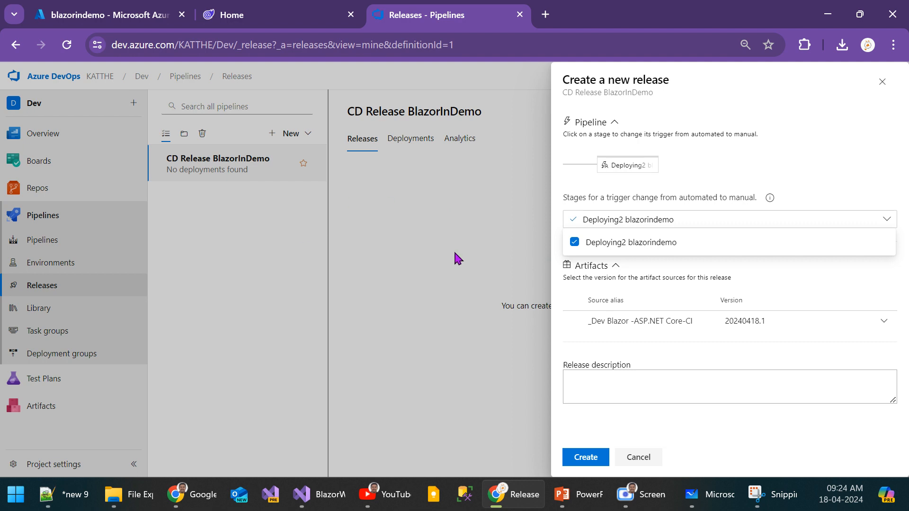
pyautogui.click(639, 458)
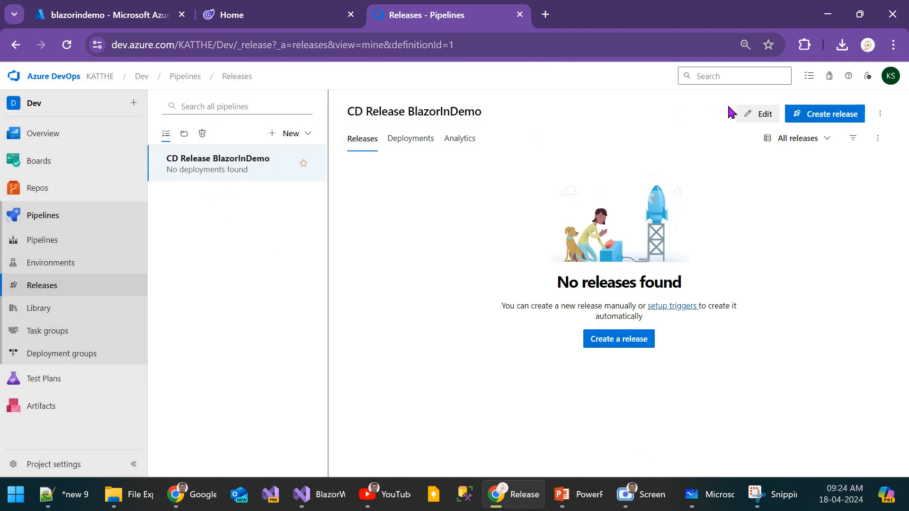
# Step: Enable continuous integration for BlazorWebAppAutoWasmRepo on the master branch in the Dev Blazor -ASP.NET Core-CI build pipeline
pyautogui.click(757, 114)
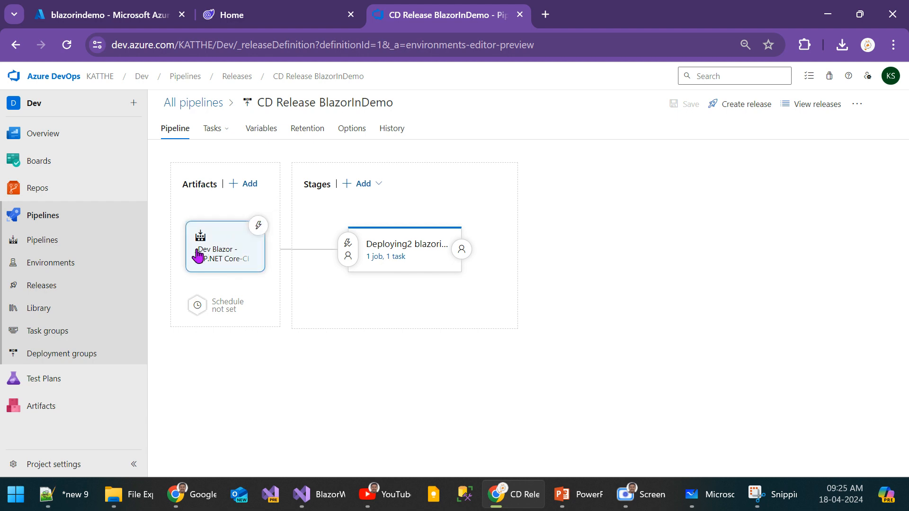
pyautogui.click(44, 248)
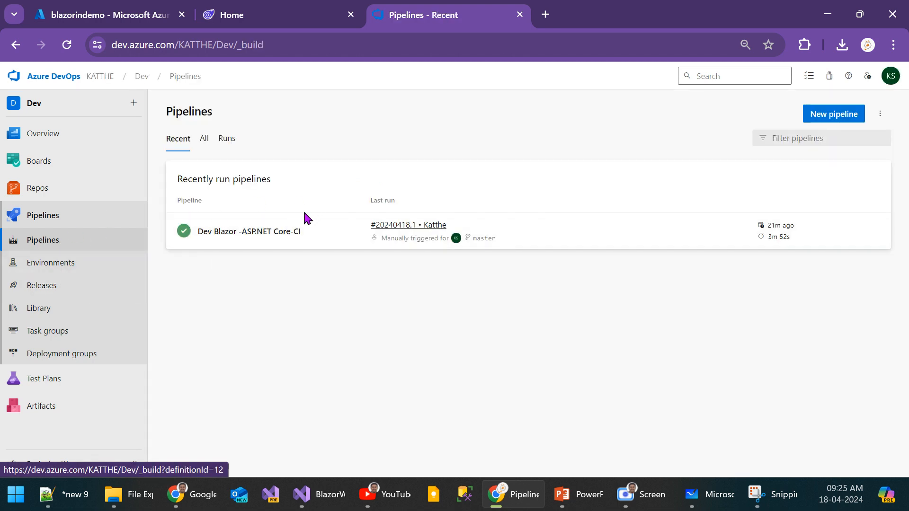
pyautogui.click(255, 242)
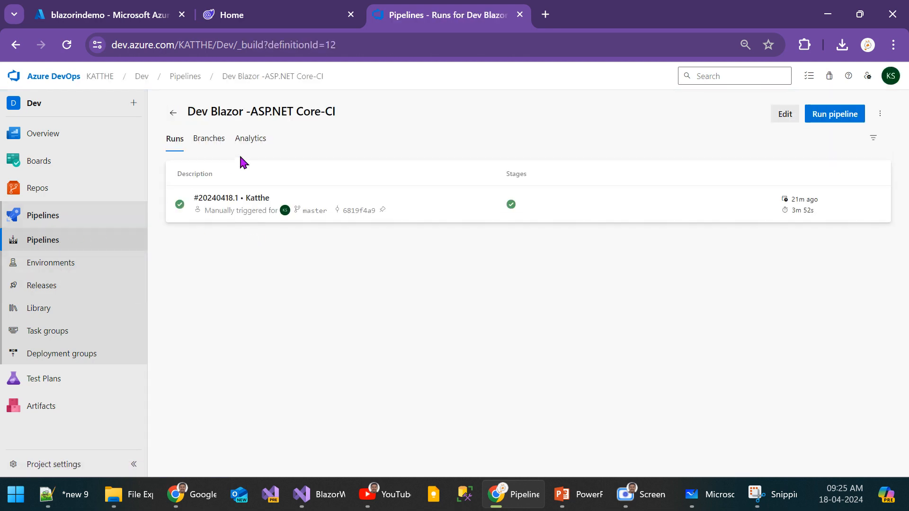
pyautogui.click(878, 206)
pyautogui.click(805, 227)
pyautogui.click(782, 114)
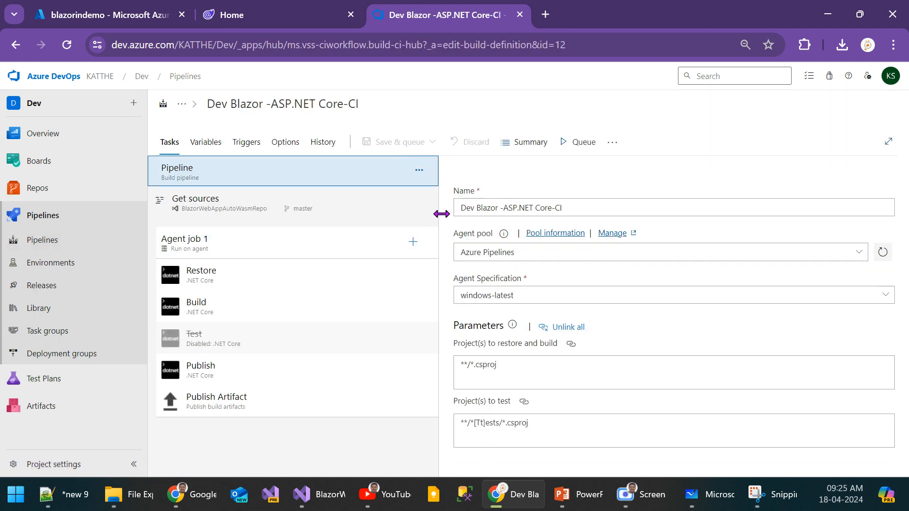
pyautogui.click(246, 145)
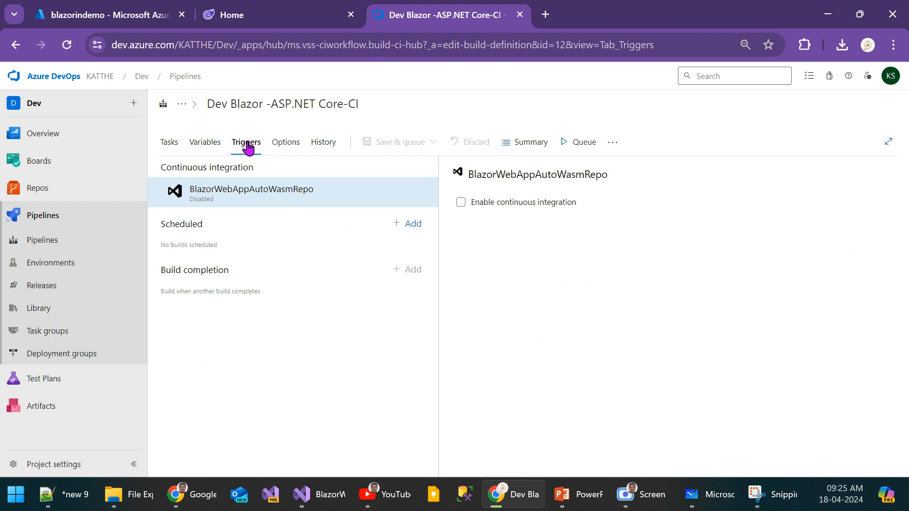
pyautogui.click(461, 204)
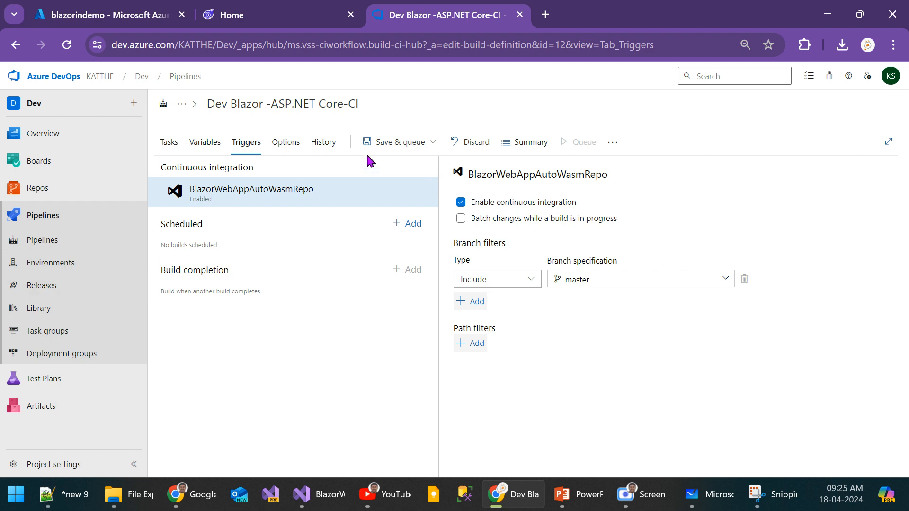
pyautogui.click(401, 142)
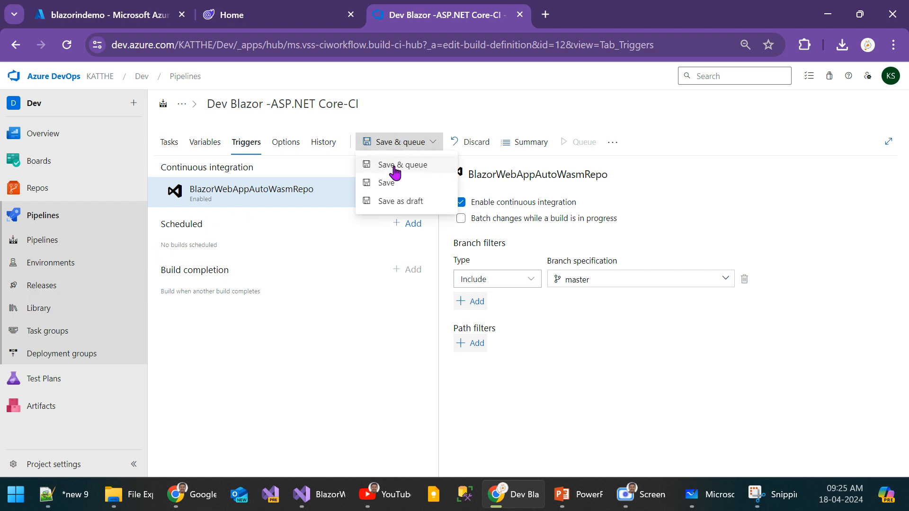
# Step: Enable the continuous deployment trigger for the build artifact of CD Release BlazorInDemo in a separate browser tab, and save the release pipeline
pyautogui.middleClick(62, 285)
pyautogui.click(583, 12)
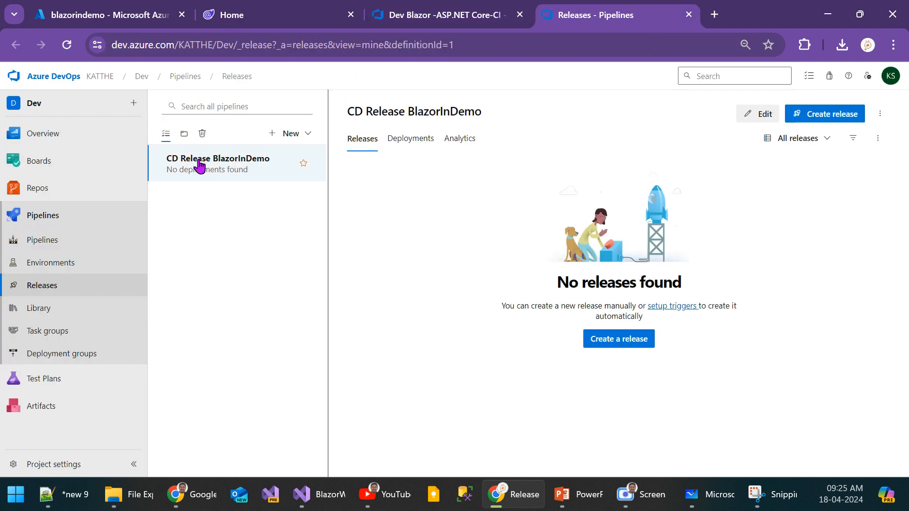
pyautogui.click(753, 118)
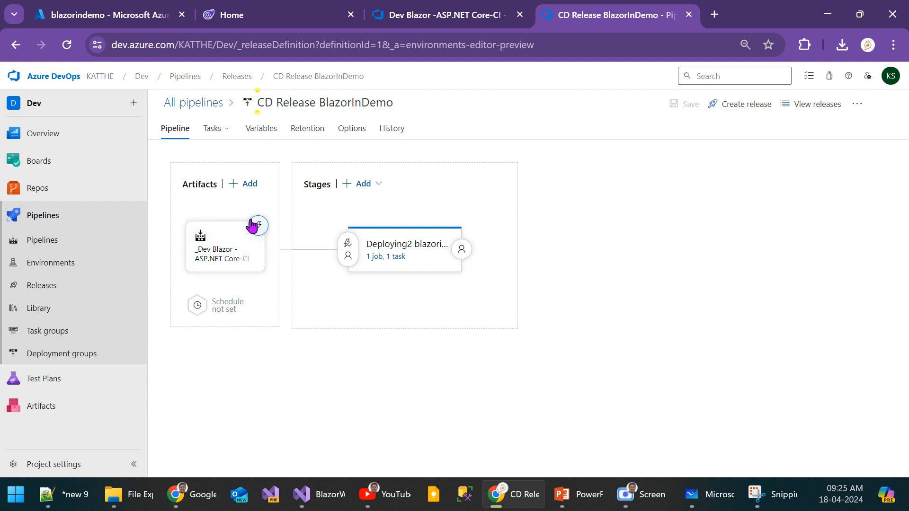
pyautogui.click(259, 226)
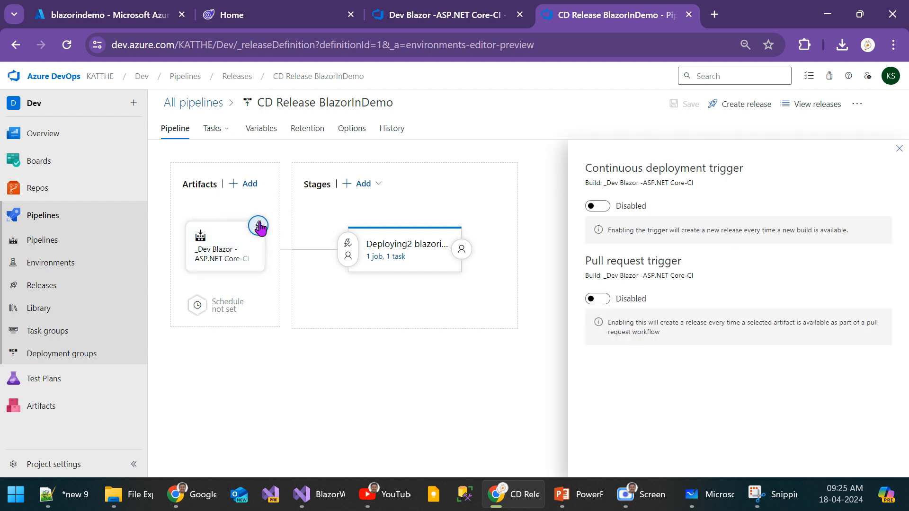
pyautogui.click(602, 208)
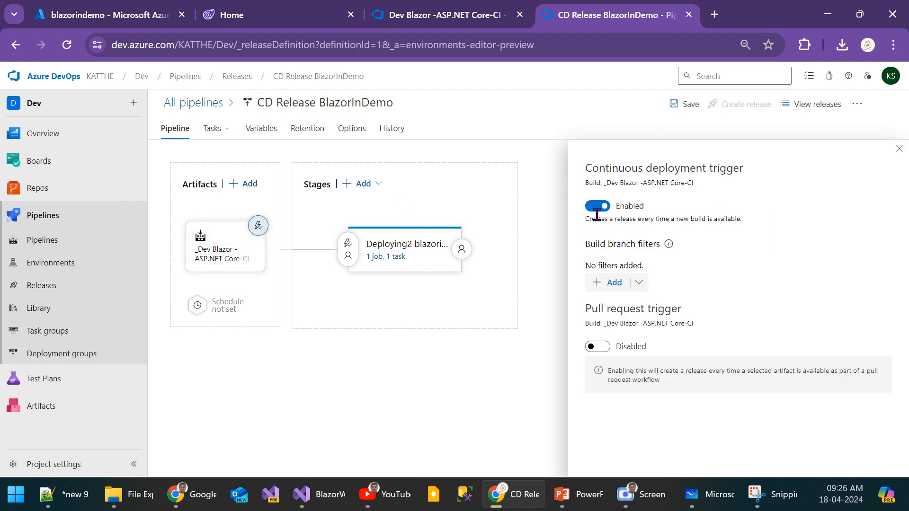
pyautogui.click(897, 149)
pyautogui.click(687, 106)
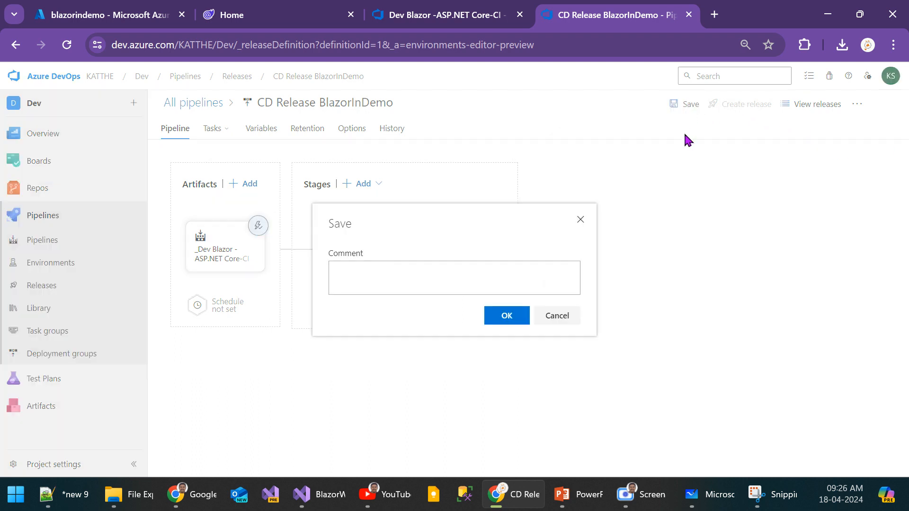
pyautogui.click(506, 317)
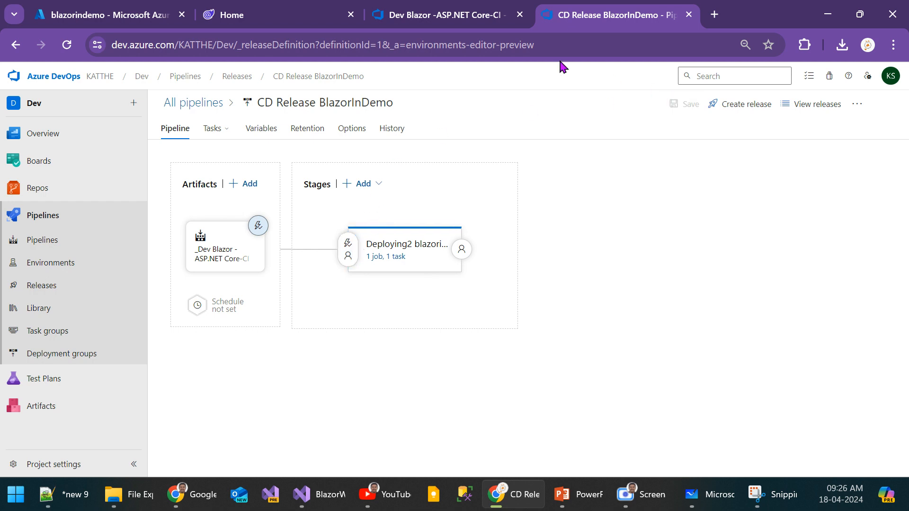
pyautogui.click(197, 306)
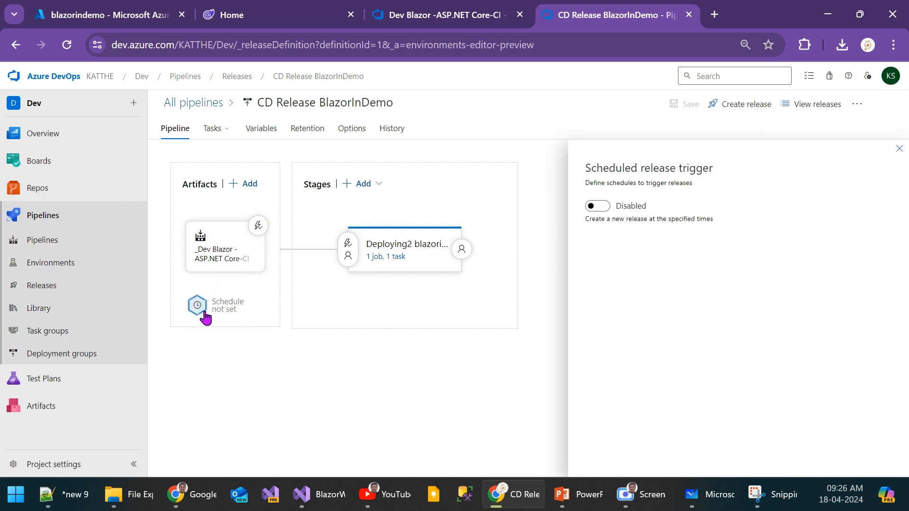
pyautogui.click(601, 207)
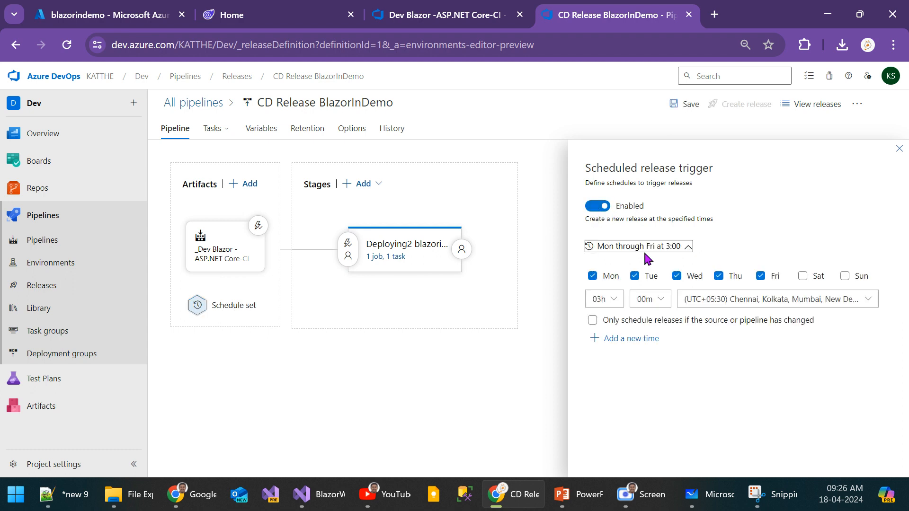
pyautogui.click(593, 207)
pyautogui.click(899, 148)
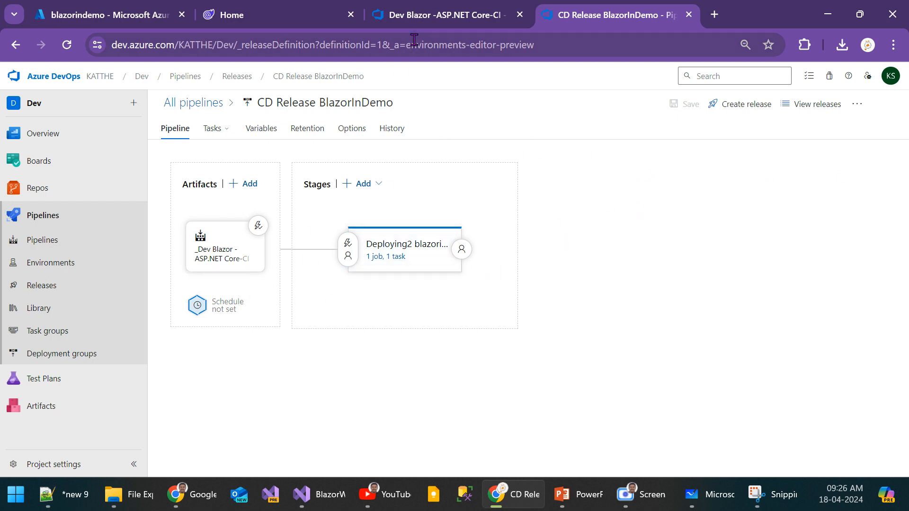
# Step: Save and run the build pipeline on master with the comment "CI continous enabled" and system diagnostics enabled
pyautogui.click(440, 15)
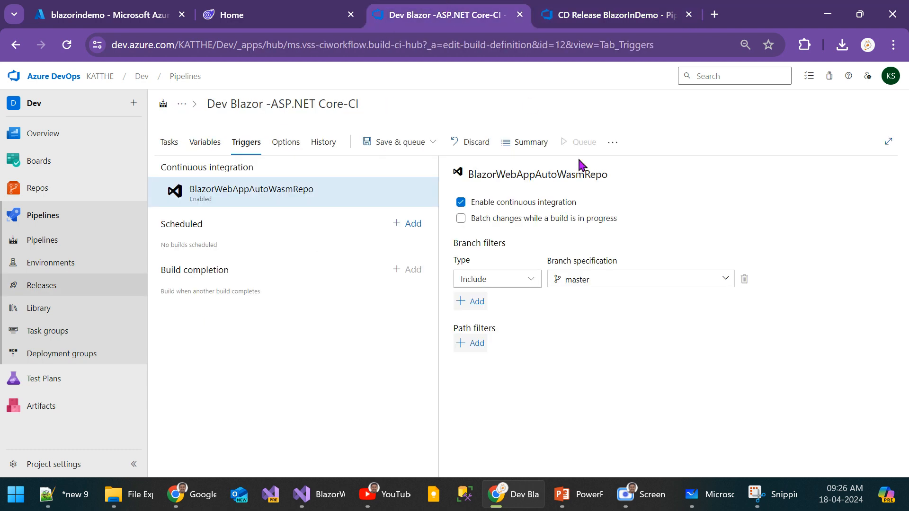
pyautogui.click(396, 142)
pyautogui.click(402, 170)
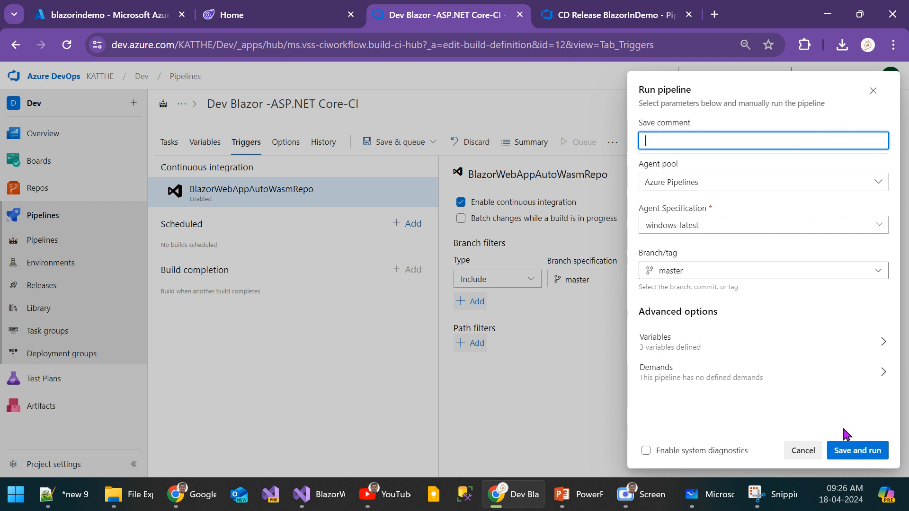
pyautogui.write('CI co')
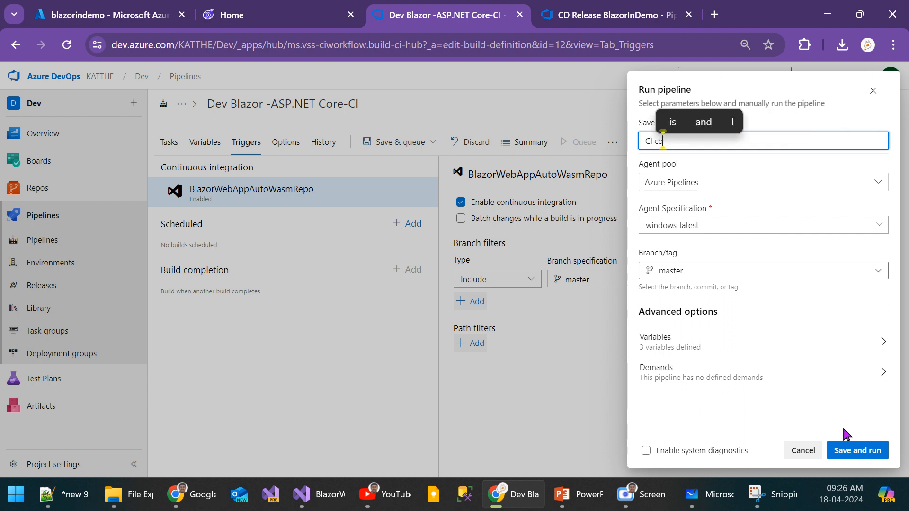
pyautogui.write('ntinous e')
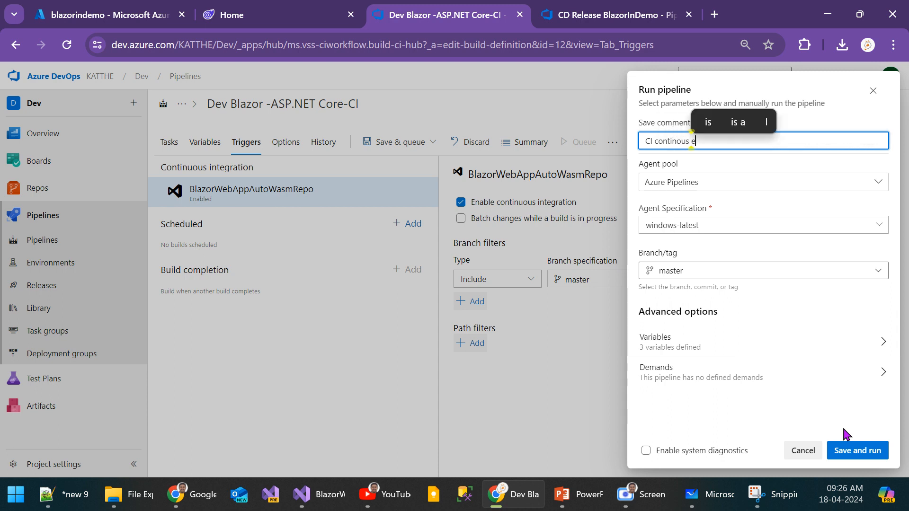
pyautogui.write('nabled')
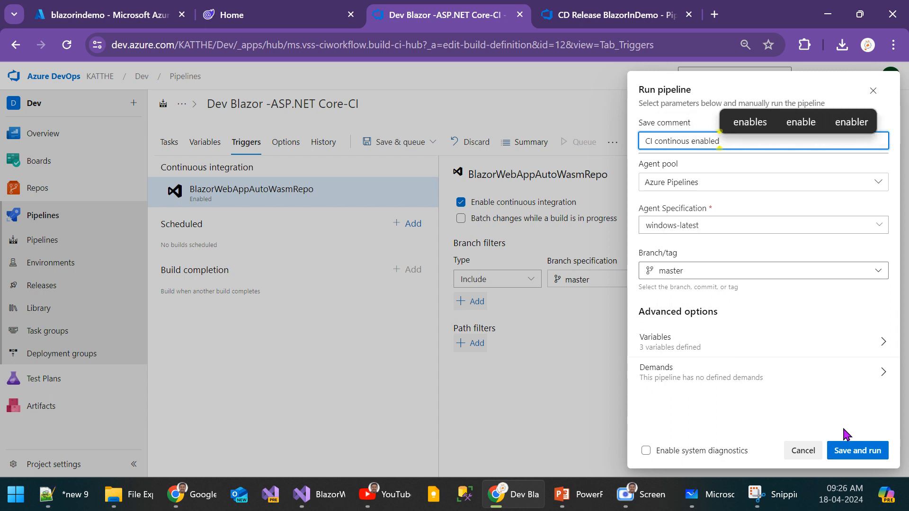
pyautogui.click(693, 455)
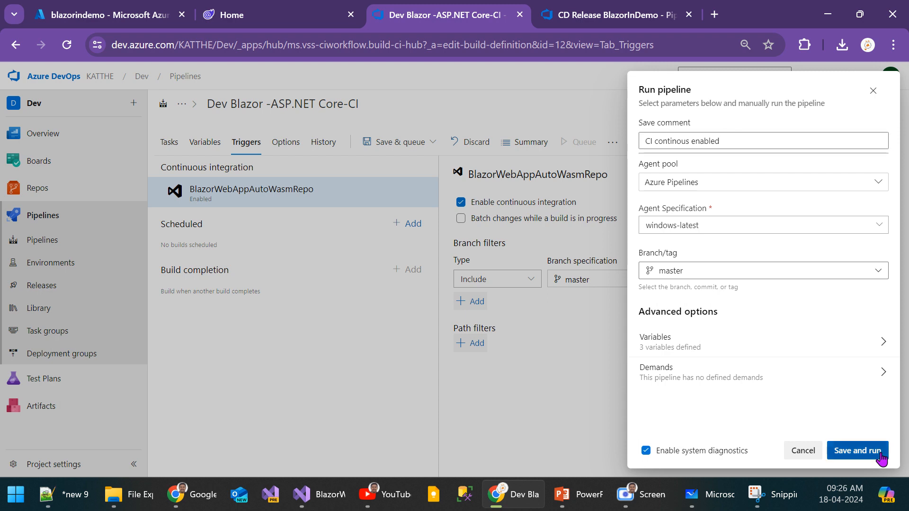
pyautogui.click(882, 458)
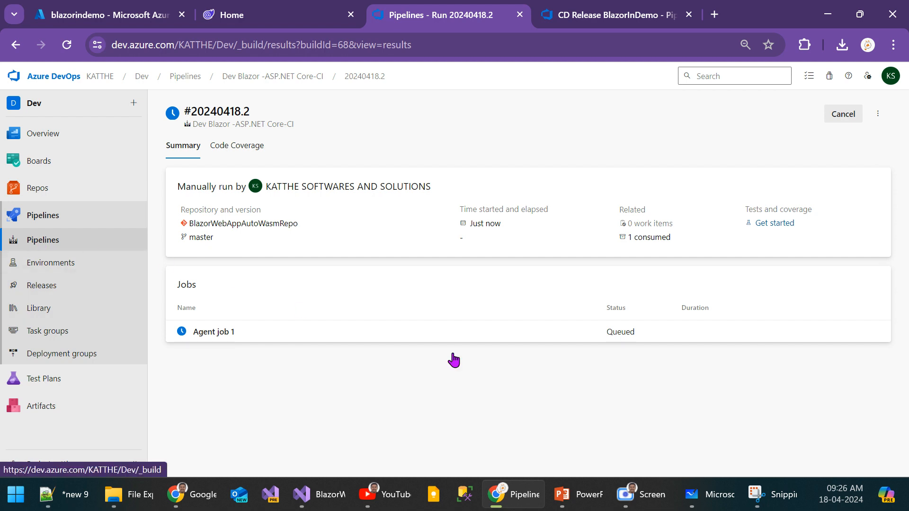
# Step: Examine the agent job's task progress and logs for the queued build run, and return to the run summary
pyautogui.click(619, 332)
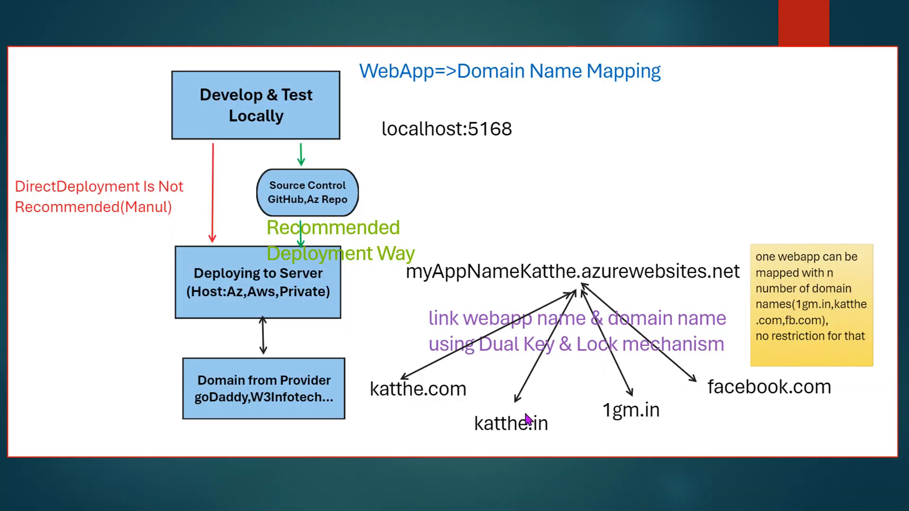
pyautogui.click(529, 420)
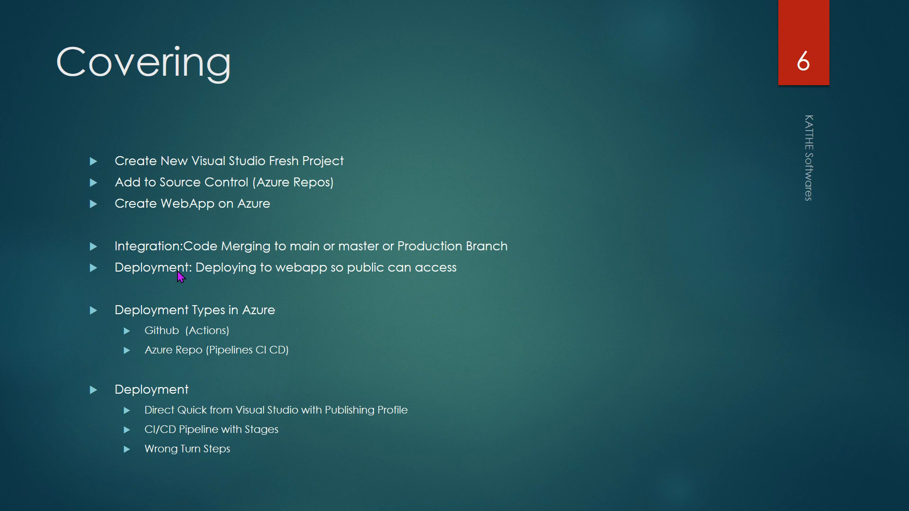
pyautogui.hotkey('alt', 'Tab')
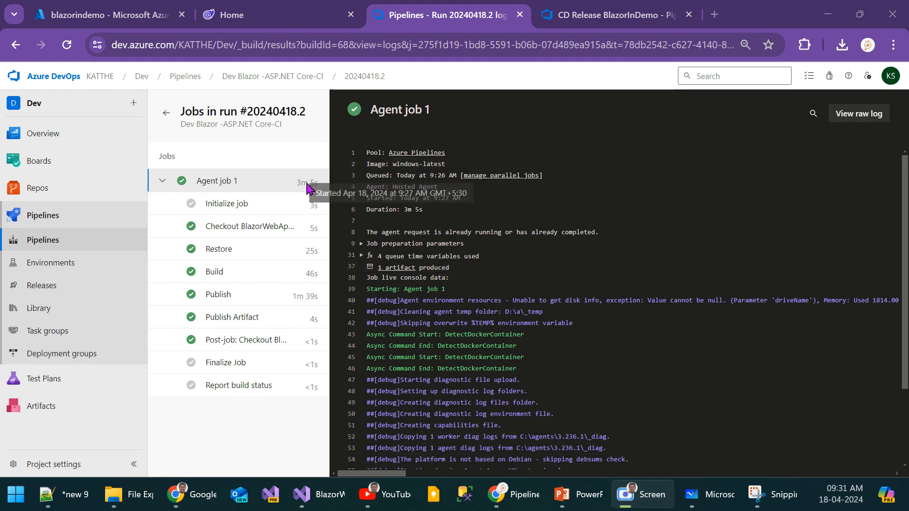
pyautogui.click(164, 113)
# Step: Reload the deployed blazorindemo.azurewebsites.net site until its home page loads, to check the released version
pyautogui.click(265, 7)
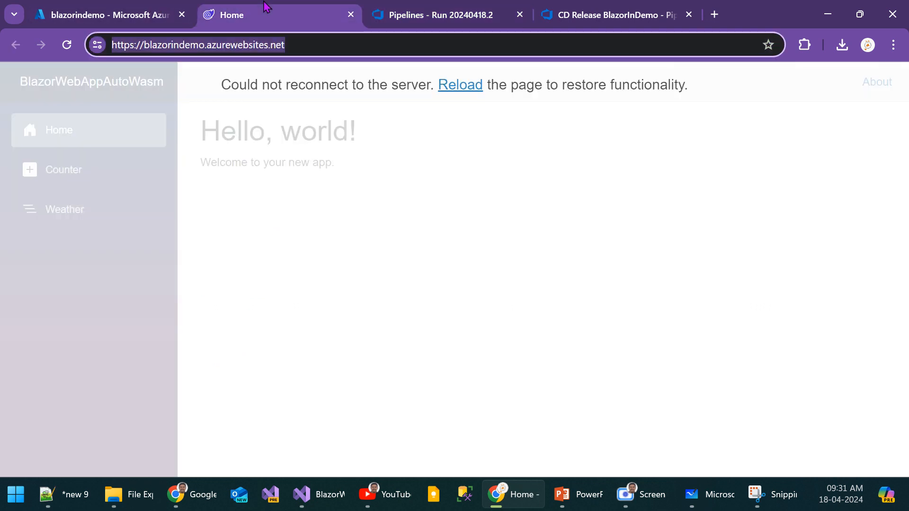
pyautogui.press('Return')
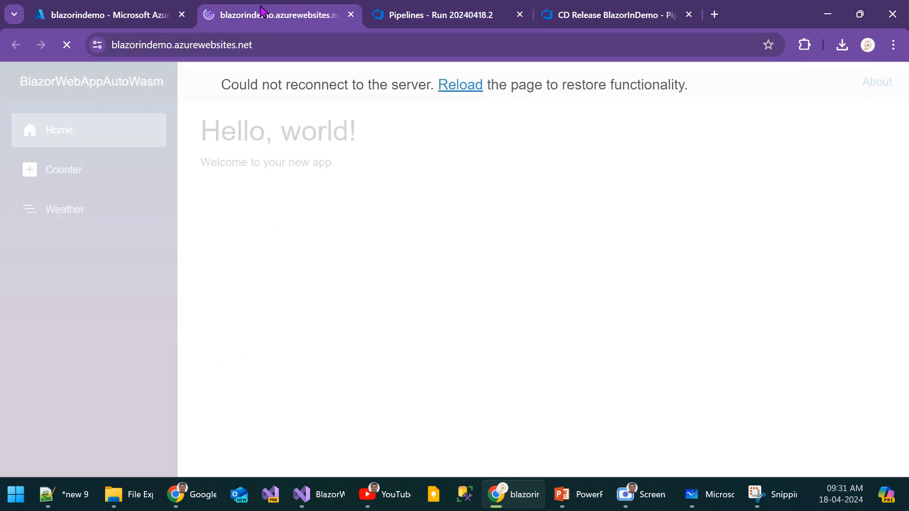
pyautogui.press('F5')
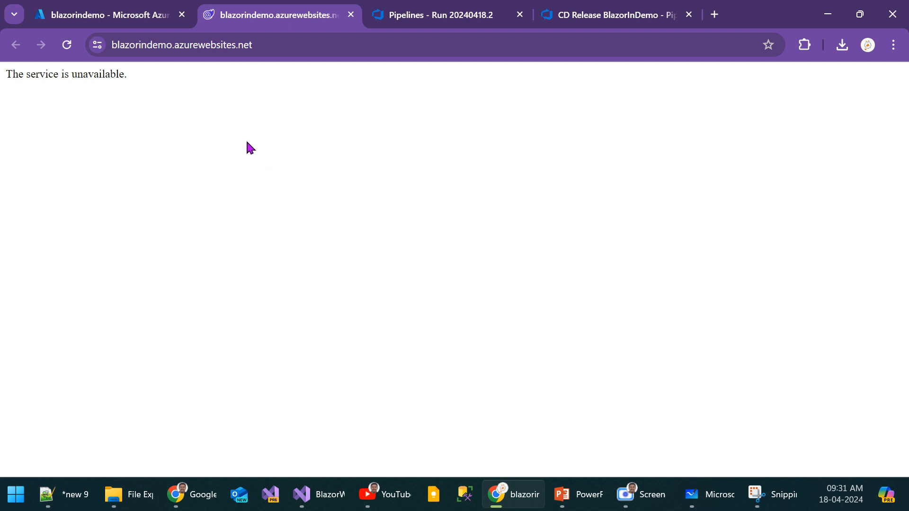
pyautogui.press('F5')
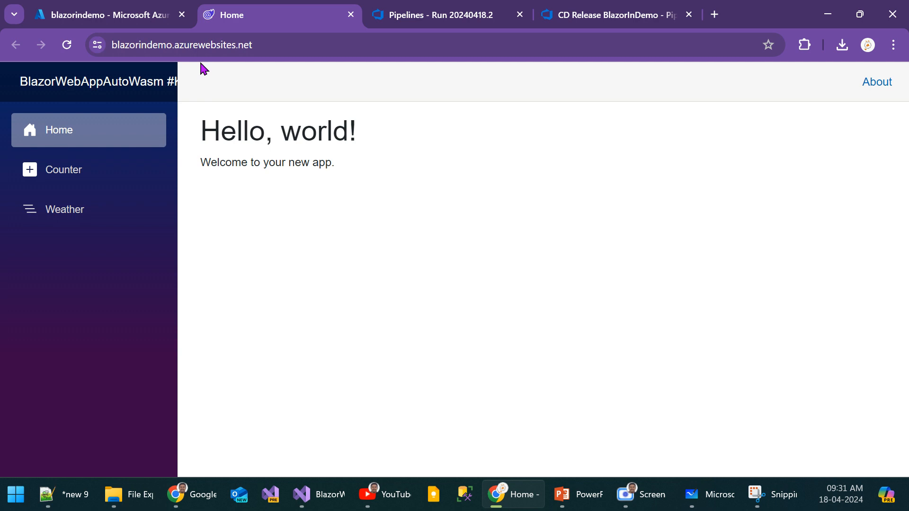
# Step: Inspect the deployed site's loaded source files in the browser's developer tools, including the two BlazorWebAppAutoWasm stylesheets, and close the tools
pyautogui.press('F12')
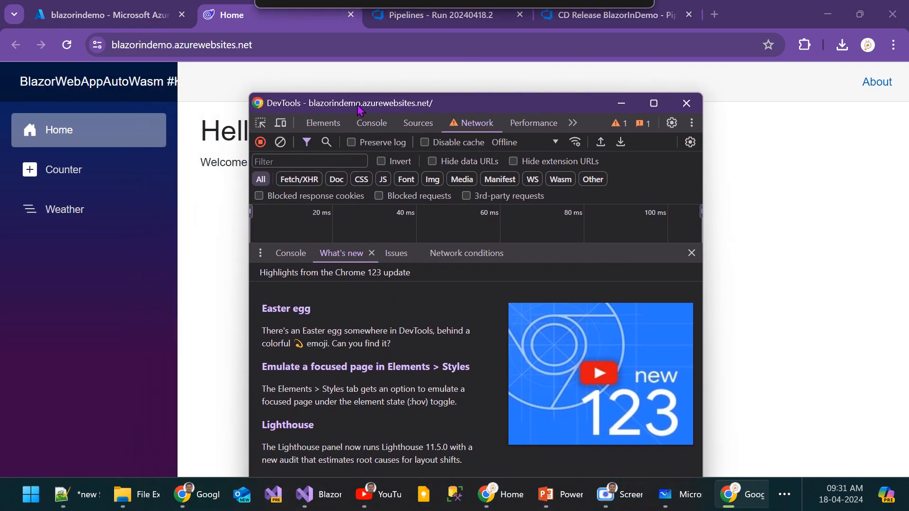
pyautogui.click(655, 103)
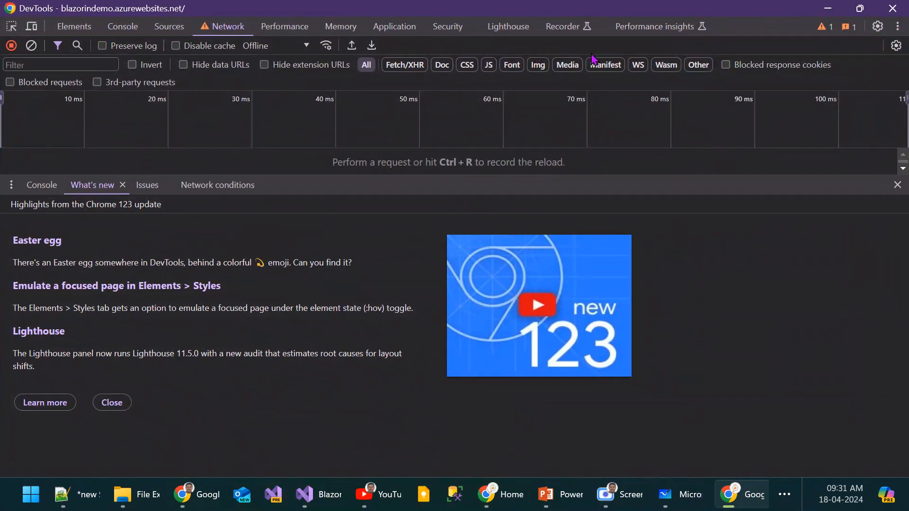
pyautogui.click(343, 27)
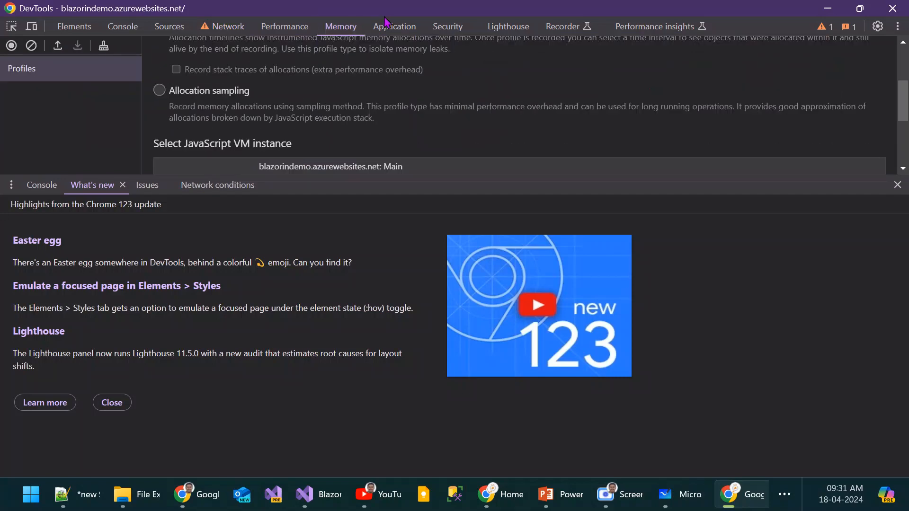
pyautogui.click(166, 27)
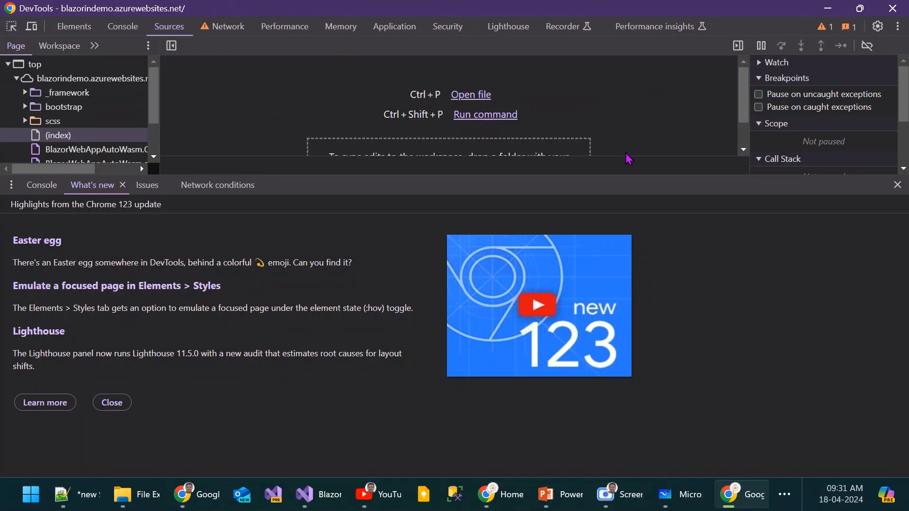
pyautogui.click(898, 185)
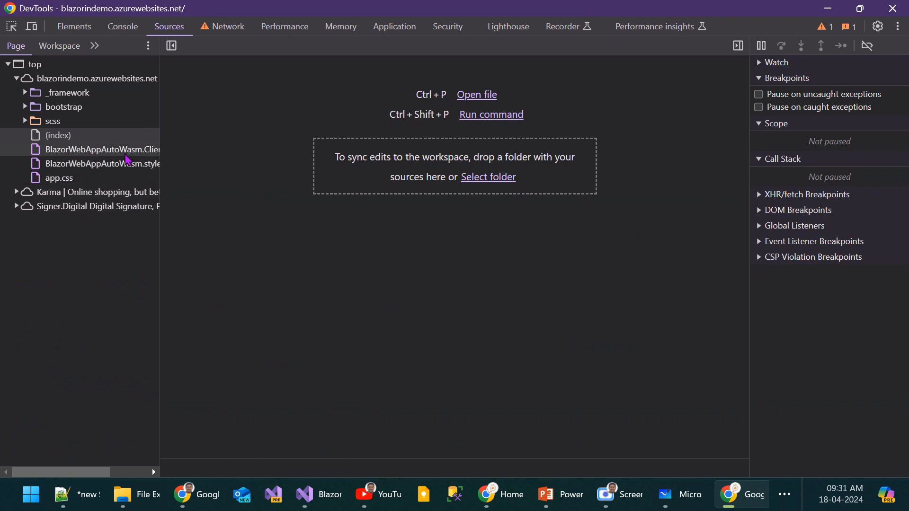
pyautogui.click(126, 151)
pyautogui.click(107, 164)
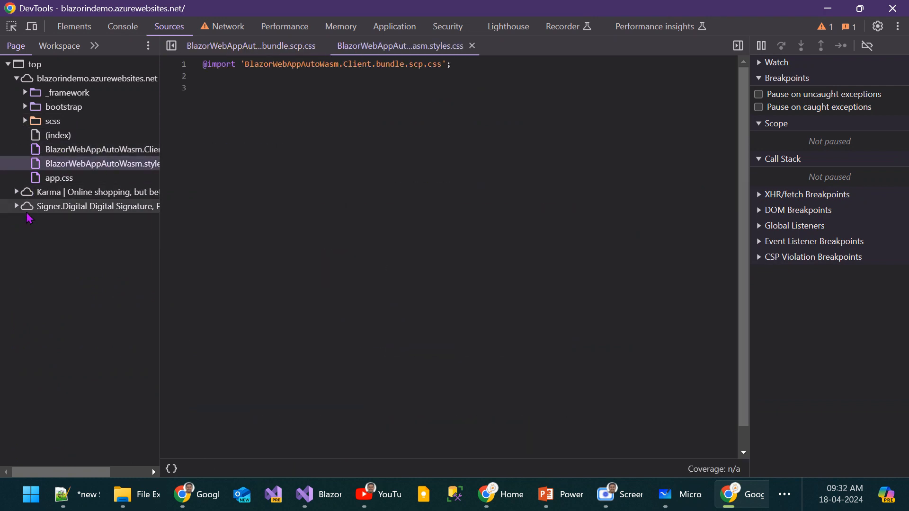
pyautogui.click(893, 8)
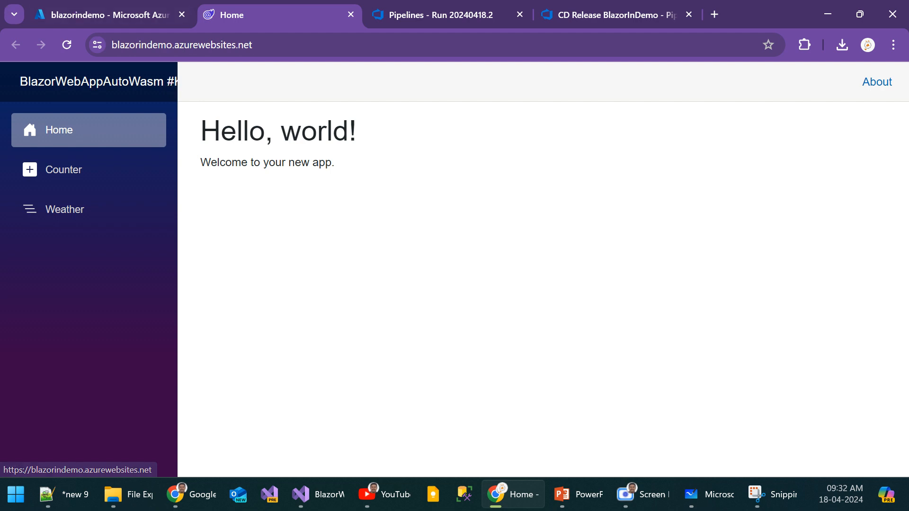
# Step: In Visual Studio, replace the Home link text in NavMenu.razor with "#Katthe Hut", save the file, and open the Git changes for committing
pyautogui.click(456, 15)
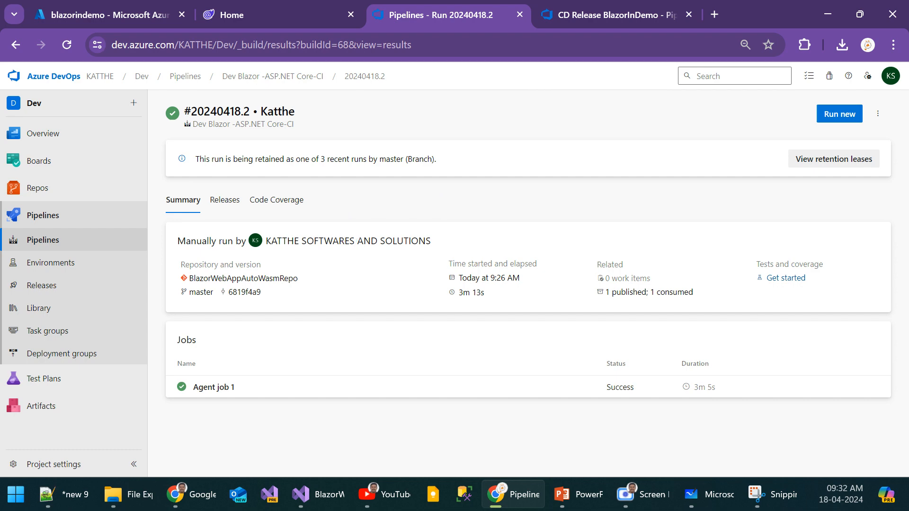
pyautogui.hotkey('alt', 'Tab')
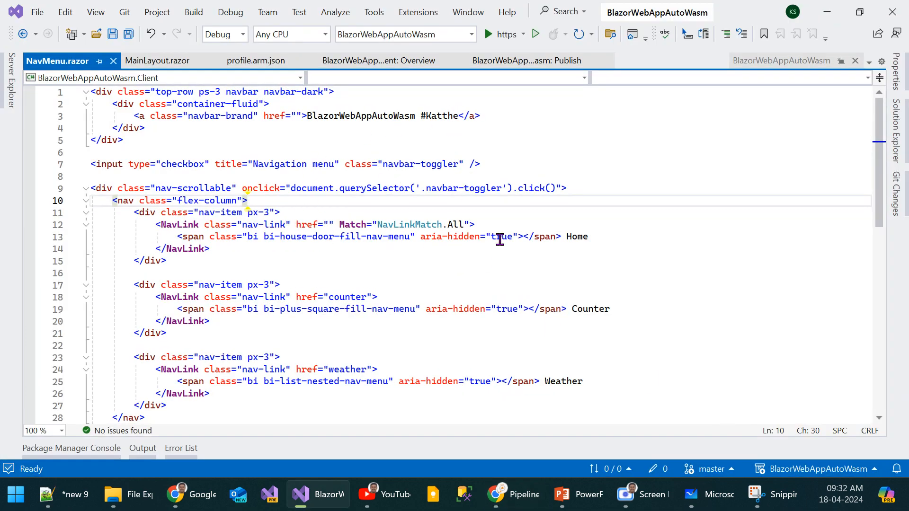
pyautogui.click(580, 236)
pyautogui.doubleClick(579, 237)
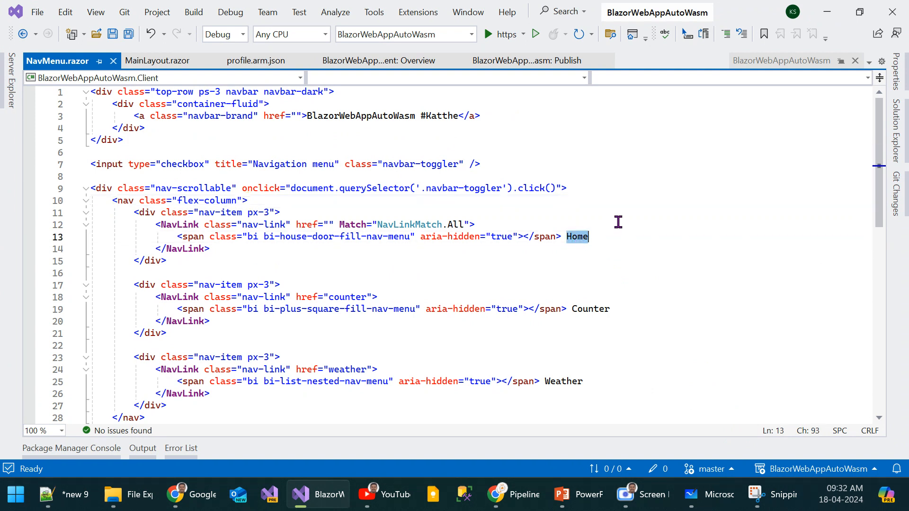
pyautogui.write('#Kat')
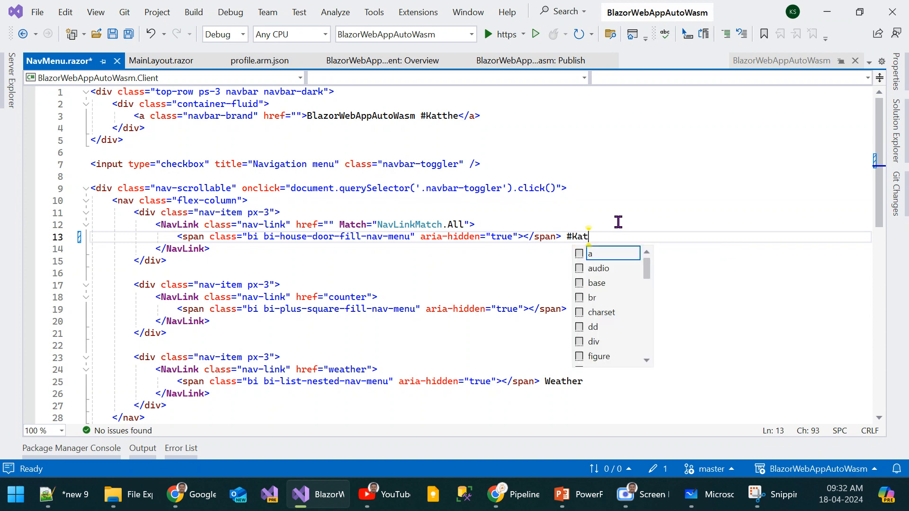
pyautogui.write('the Hut')
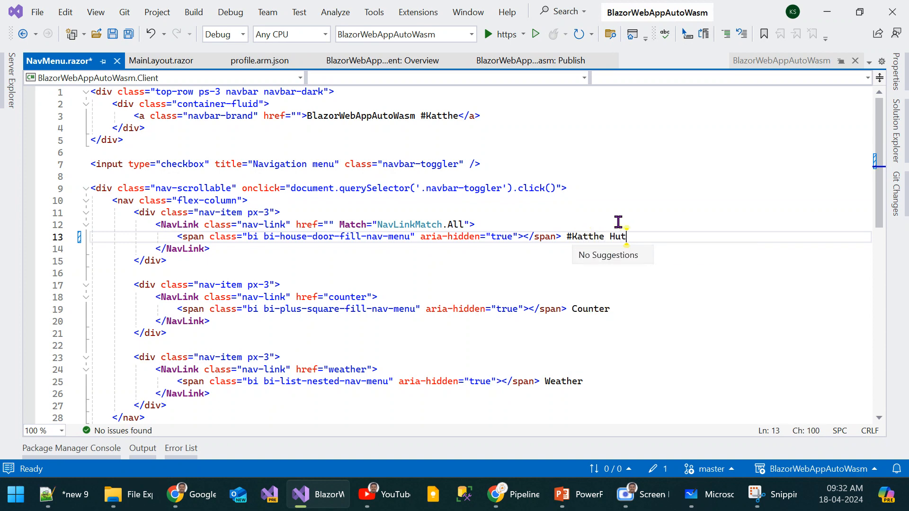
pyautogui.hotkey('ctrl', 's')
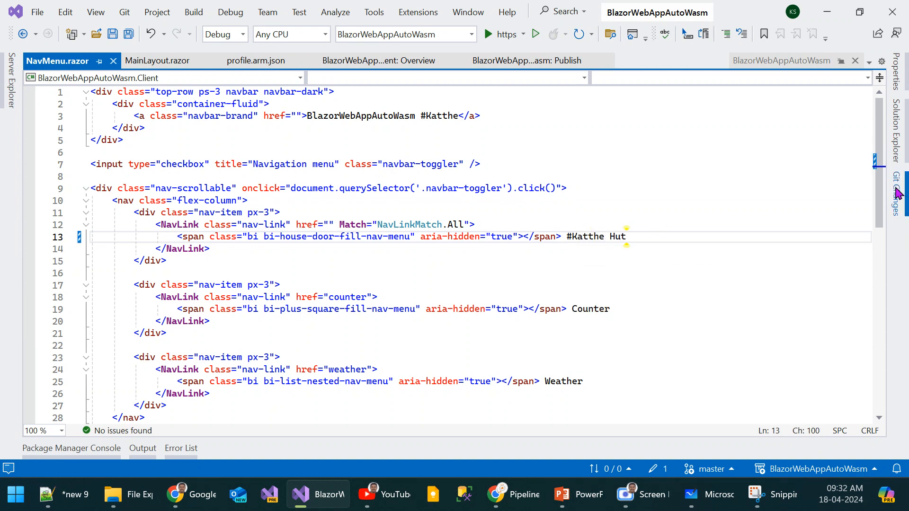
pyautogui.click(897, 194)
pyautogui.click(529, 155)
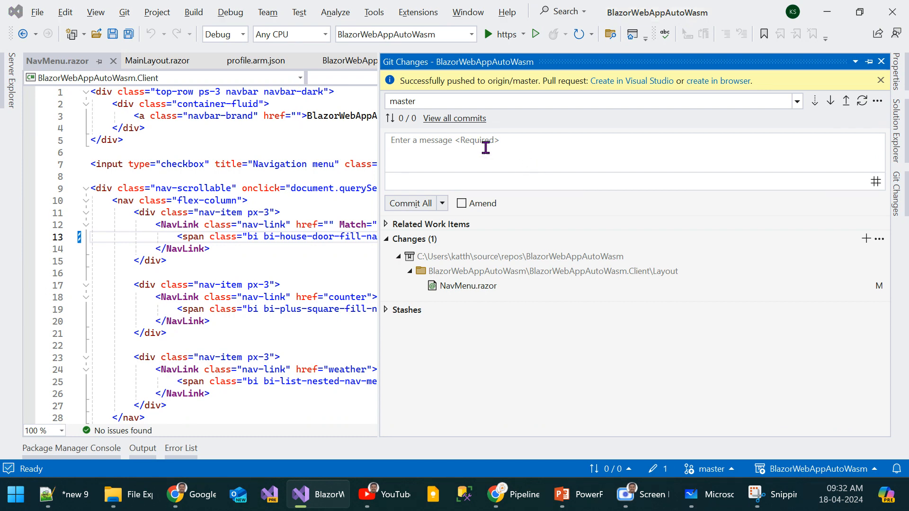
# Step: Back in Azure DevOps, review the CD Release BlazorInDemo deployment trigger and the Dev Blazor -ASP.NET Core-CI continuous integration trigger and tasks
pyautogui.hotkey('alt', 'Tab')
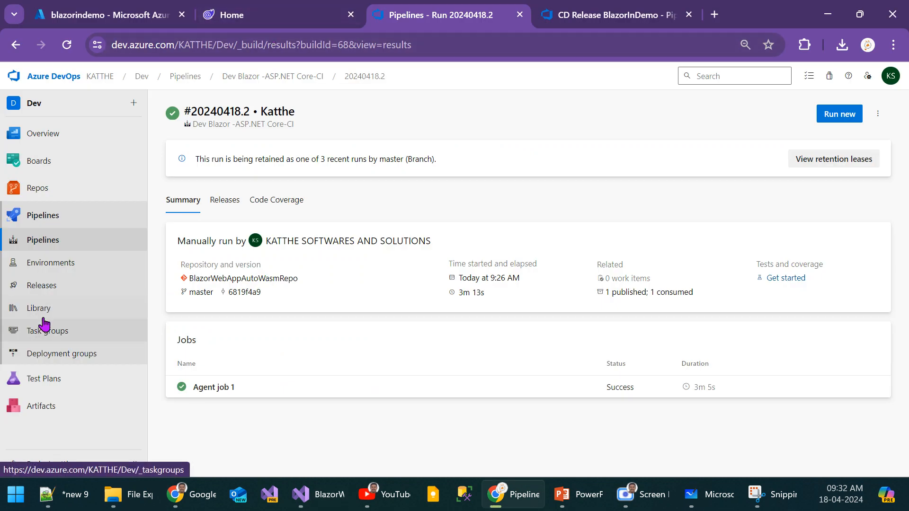
pyautogui.click(49, 241)
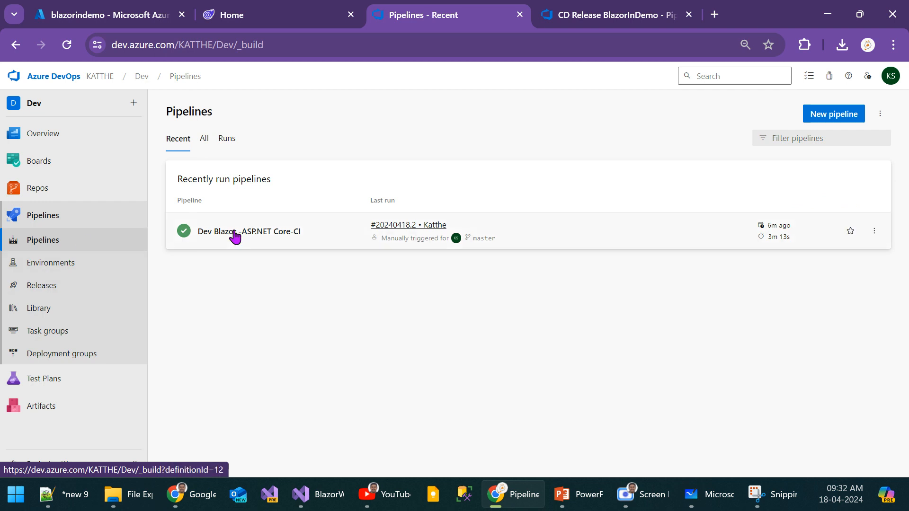
pyautogui.click(65, 285)
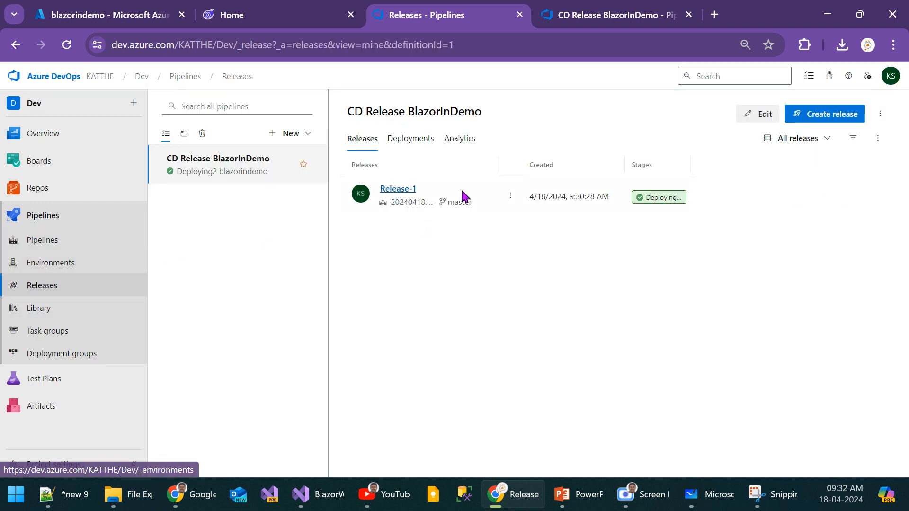
pyautogui.click(759, 114)
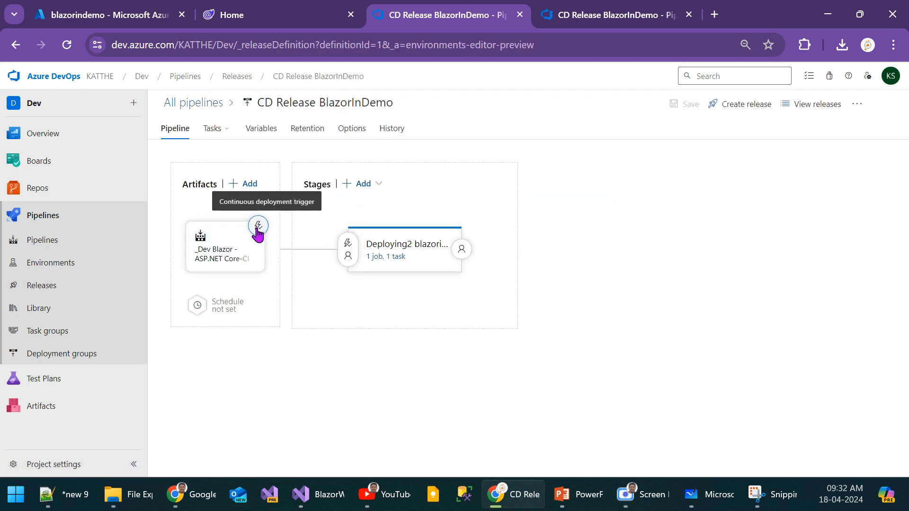
pyautogui.click(53, 238)
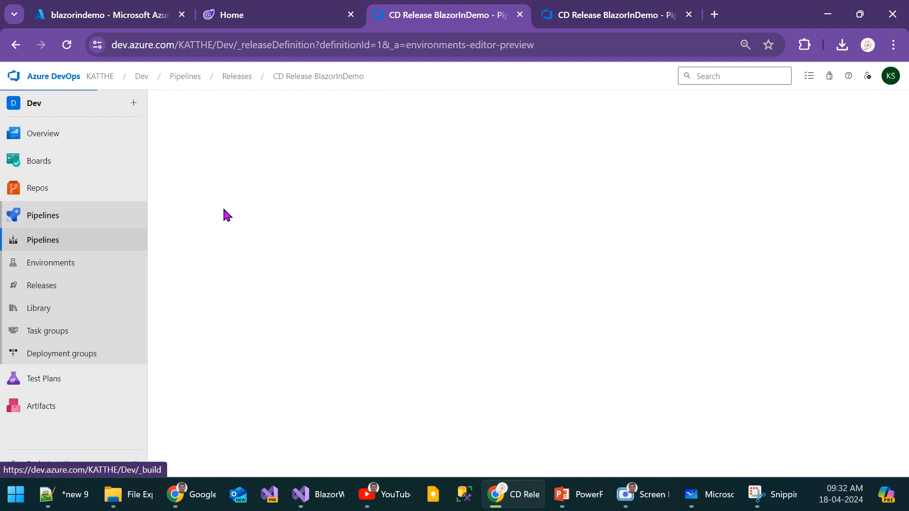
pyautogui.click(218, 231)
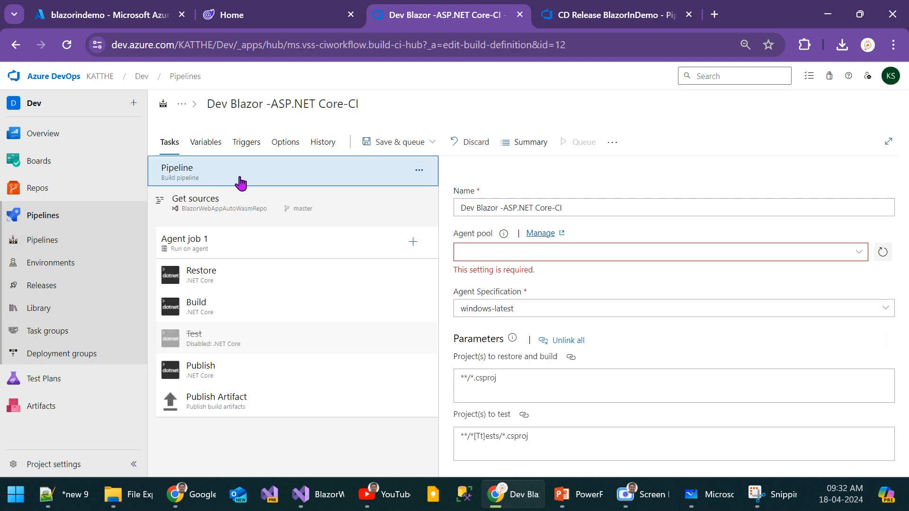
pyautogui.click(251, 143)
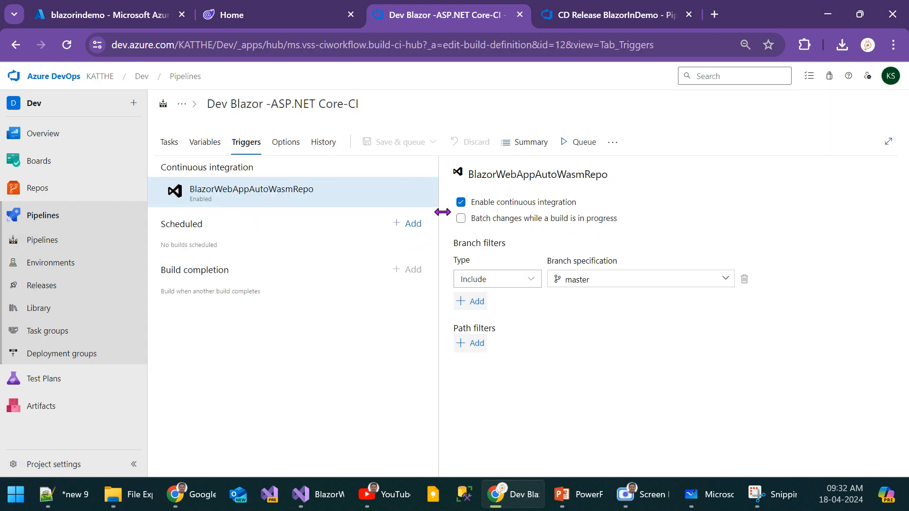
pyautogui.click(169, 142)
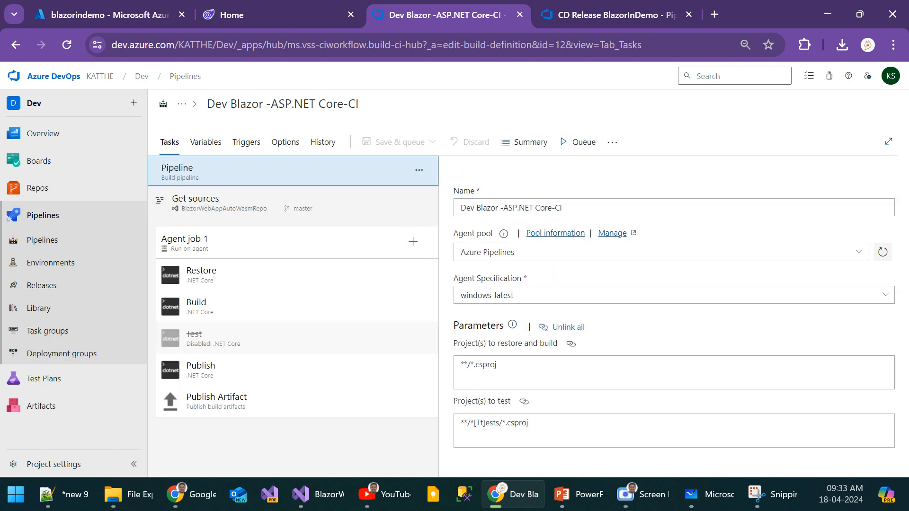
# Step: In Visual Studio, commit all changes with the message "home to Hut" and sync them with the remote master branch
pyautogui.hotkey('alt', 'Tab')
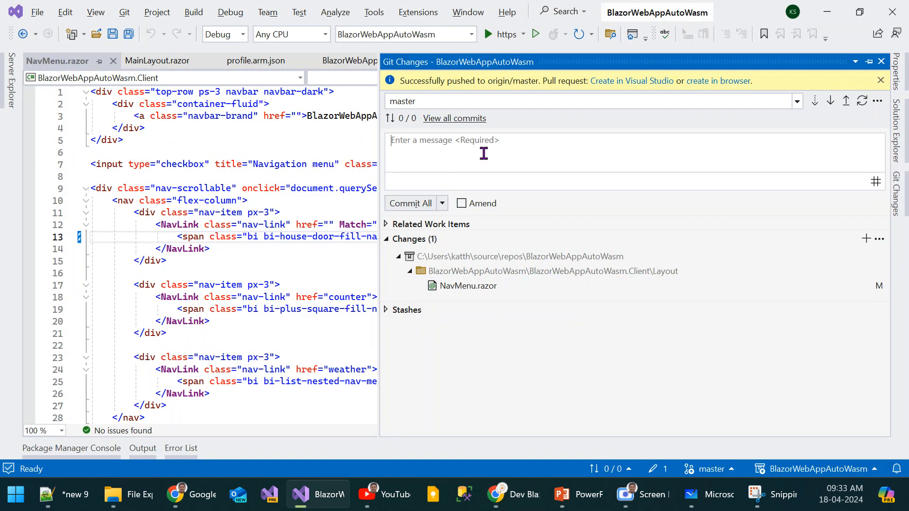
pyautogui.write('home to Hu')
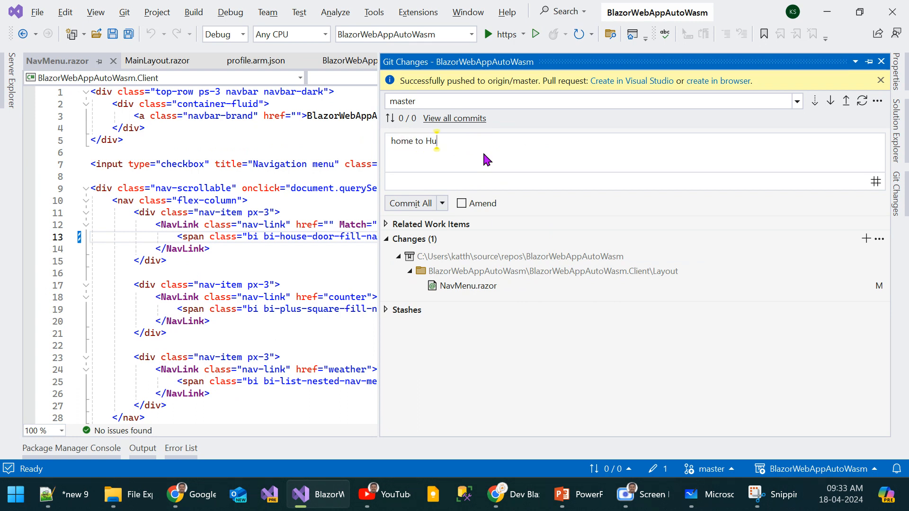
pyautogui.write('t')
pyautogui.click(442, 204)
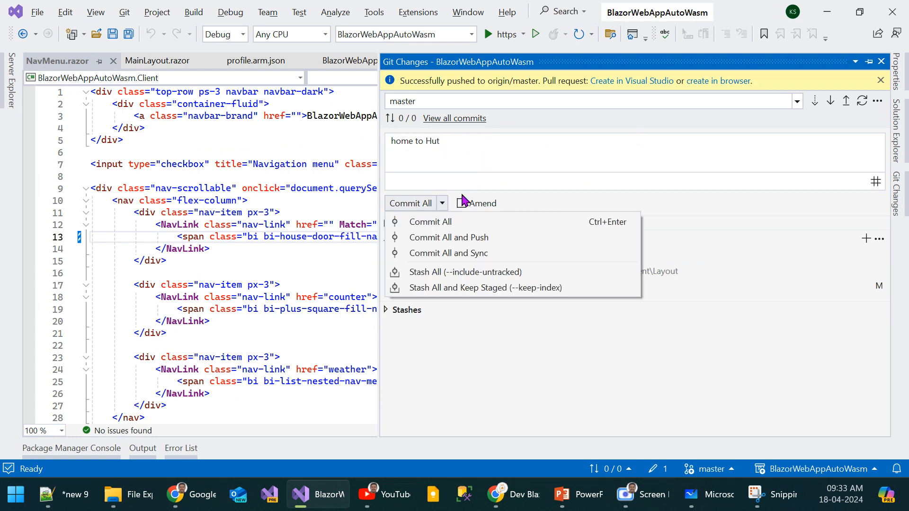
pyautogui.click(503, 255)
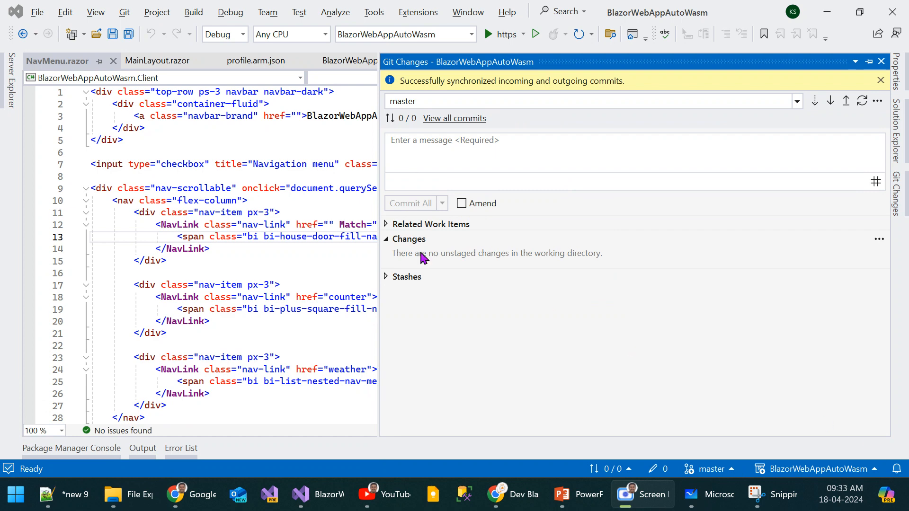
pyautogui.click(283, 178)
# Step: Return to Azure DevOps and check the recent pipeline runs and the CD Release BlazorInDemo releases for the new commit
pyautogui.moveTo(175, 495)
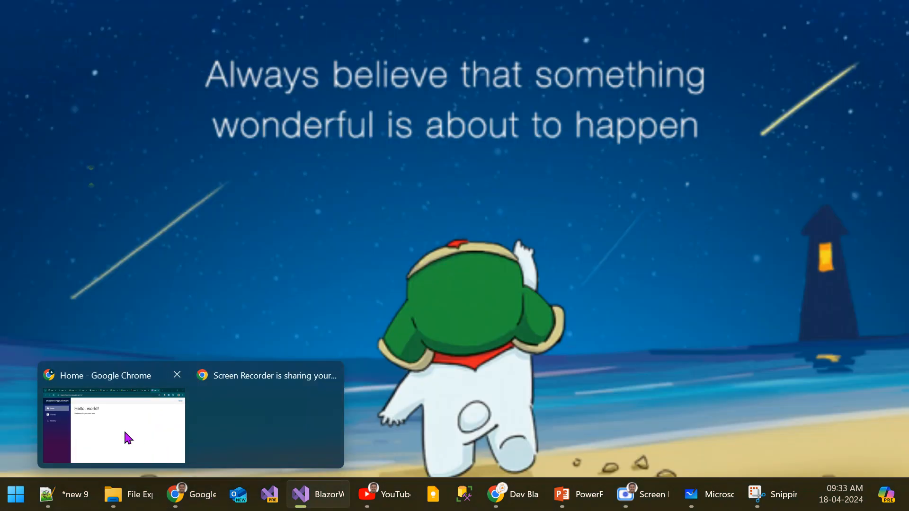
pyautogui.click(124, 431)
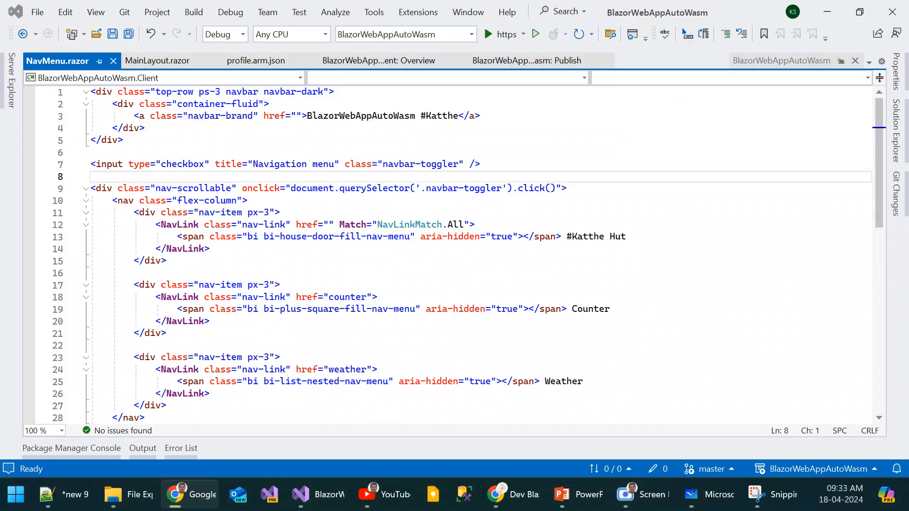
pyautogui.hotkey('alt', 'Tab')
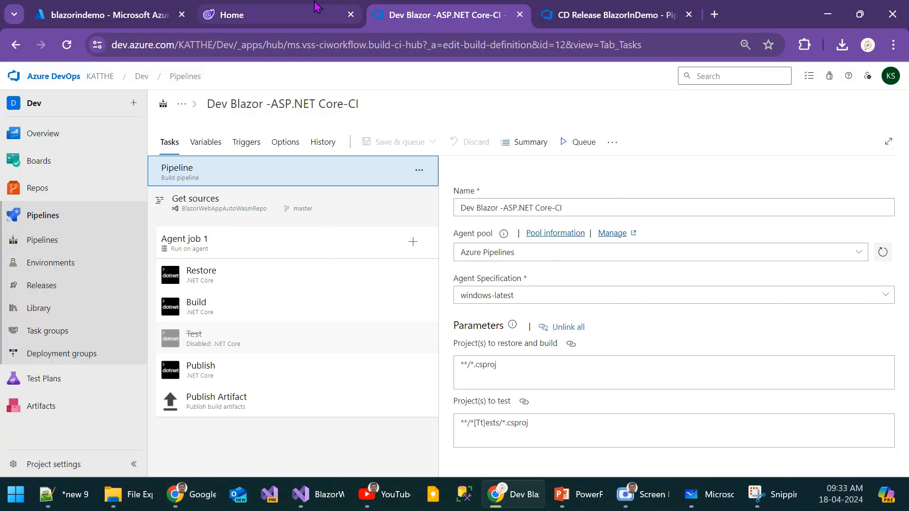
pyautogui.click(56, 243)
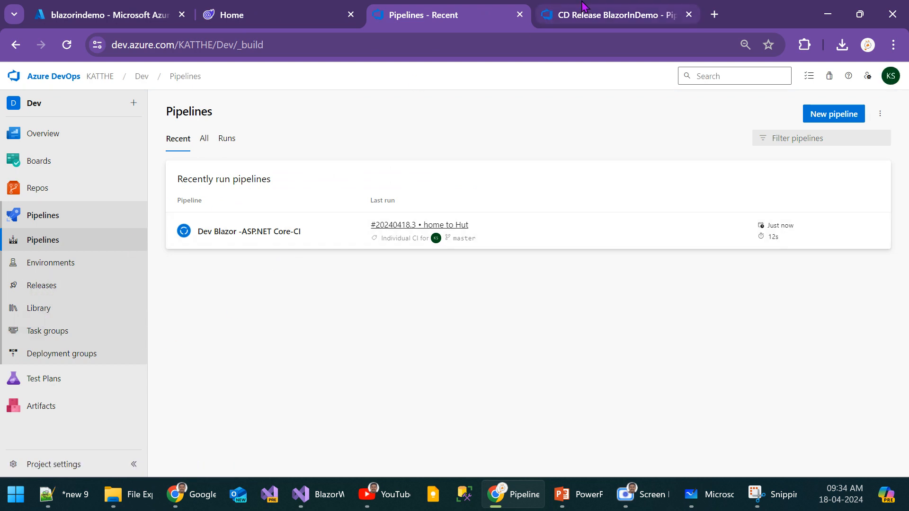
pyautogui.click(547, 17)
pyautogui.click(44, 287)
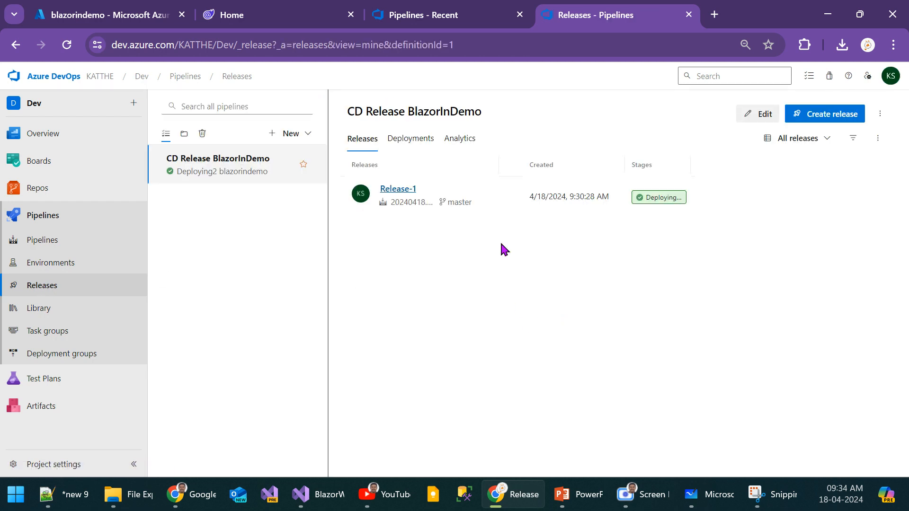
# Step: Open the Dev Blazor -ASP.NET Core-CI pipeline in a separate browser tab and inspect its runs and the #20240418.2 run summary
pyautogui.click(438, 14)
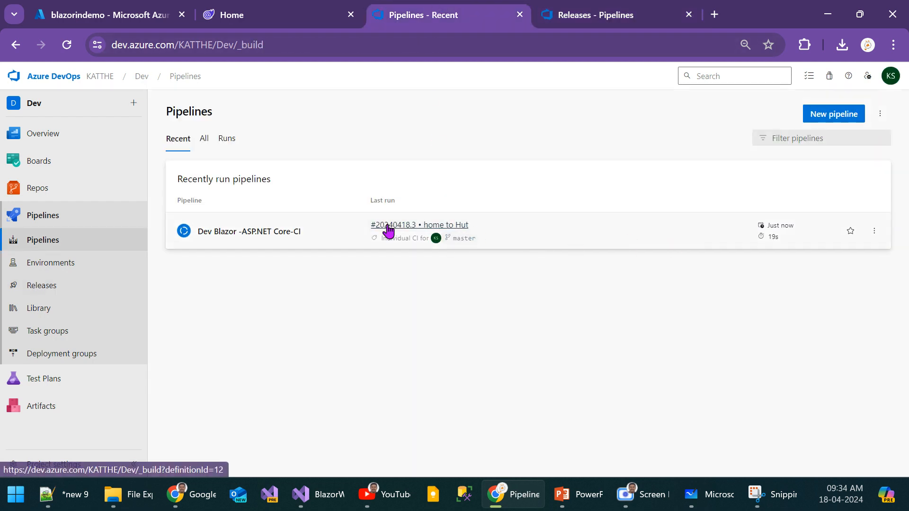
pyautogui.keyDown('ctrl'); pyautogui.click(266, 233); pyautogui.keyUp('ctrl')
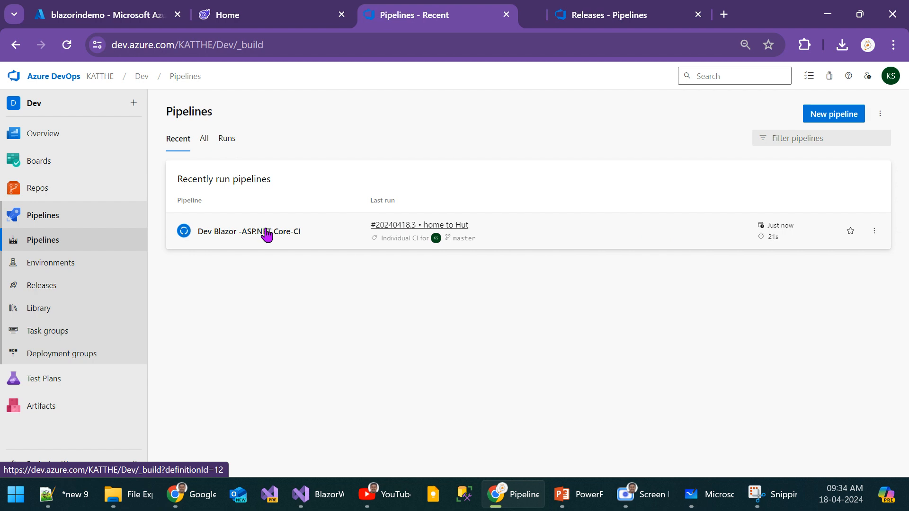
pyautogui.click(520, 8)
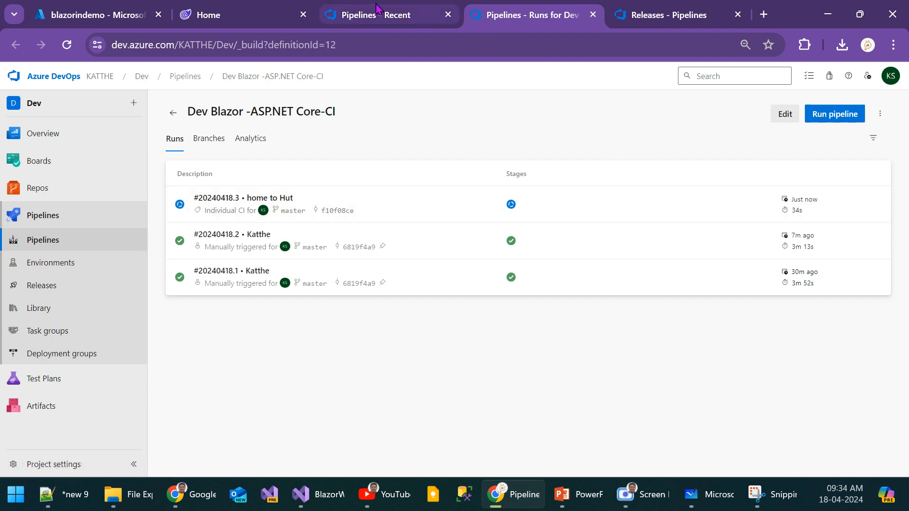
pyautogui.click(417, 239)
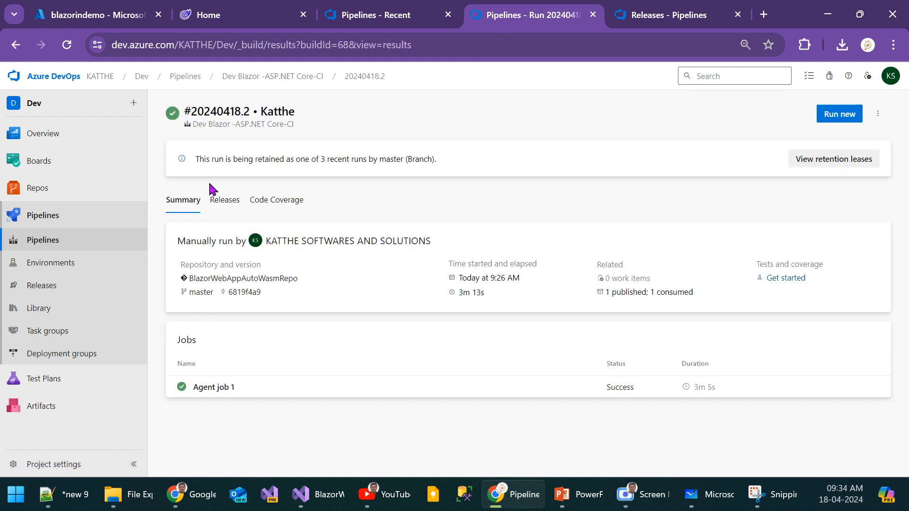
pyautogui.click(16, 45)
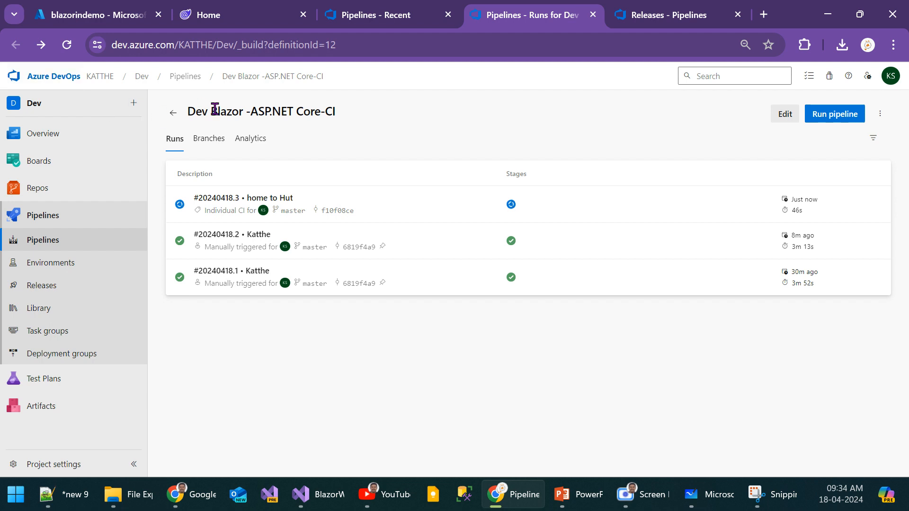
# Step: Review the pipeline's branch history and analytics, and go back to the list of recently run pipelines
pyautogui.click(211, 139)
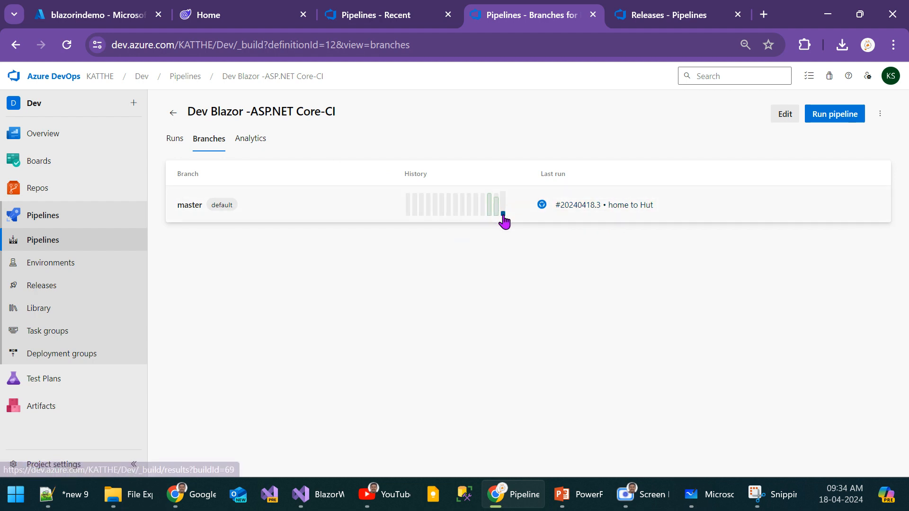
pyautogui.moveTo(504, 216)
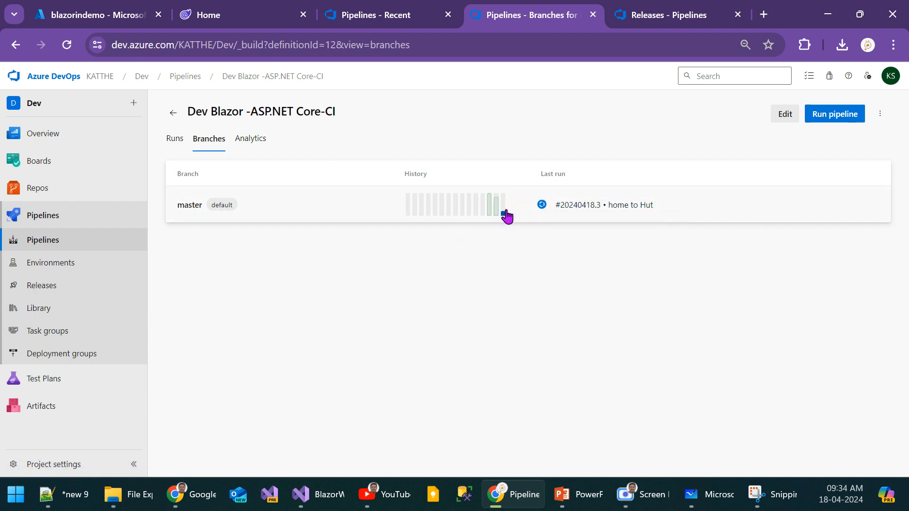
pyautogui.click(247, 144)
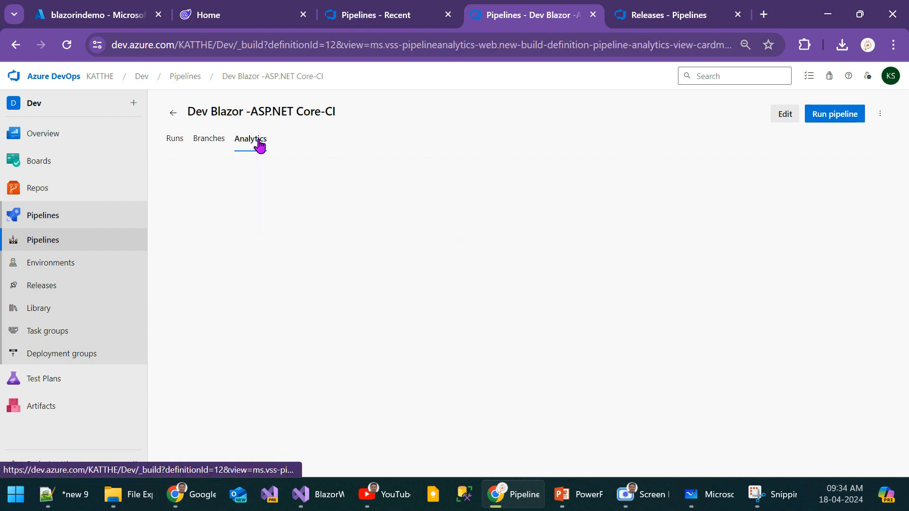
pyautogui.click(175, 138)
pyautogui.click(172, 116)
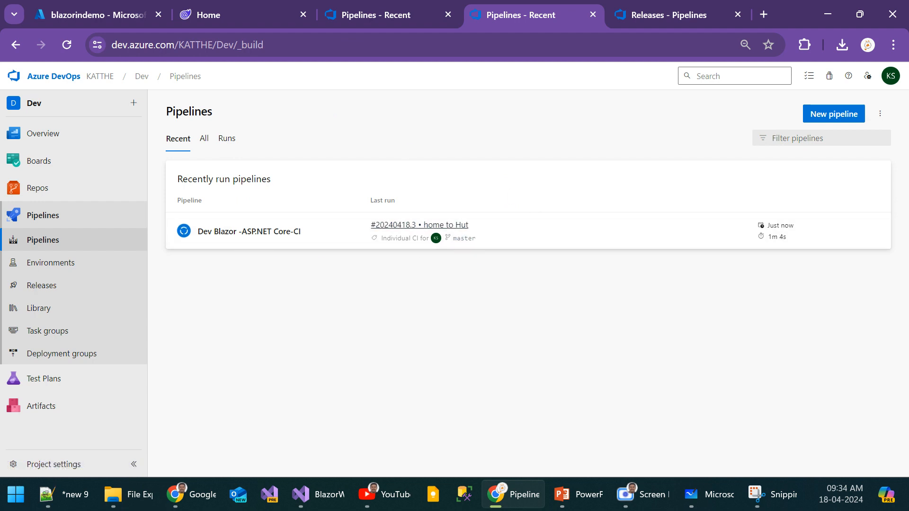
pyautogui.hotkey('alt', 'Tab')
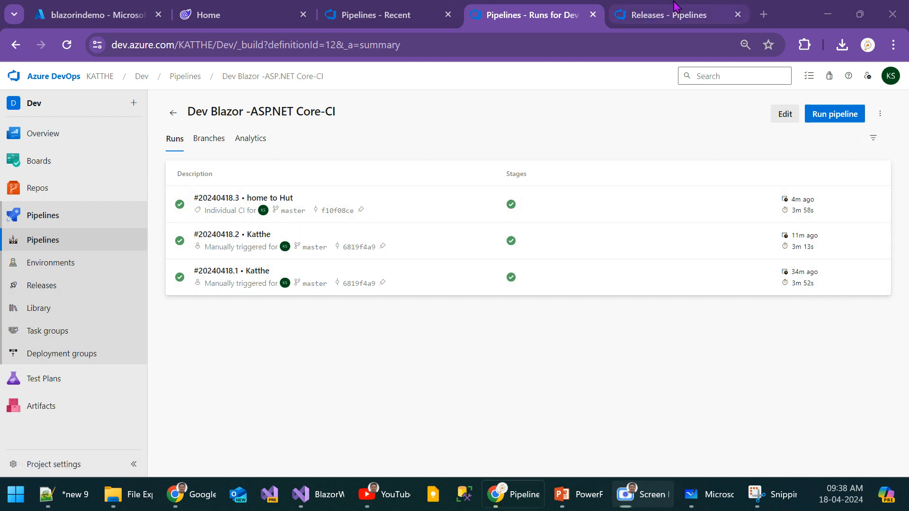
# Step: Check the CD Release BlazorInDemo releases and compare them with the CI pipeline's run history and recent runs
pyautogui.click(644, 17)
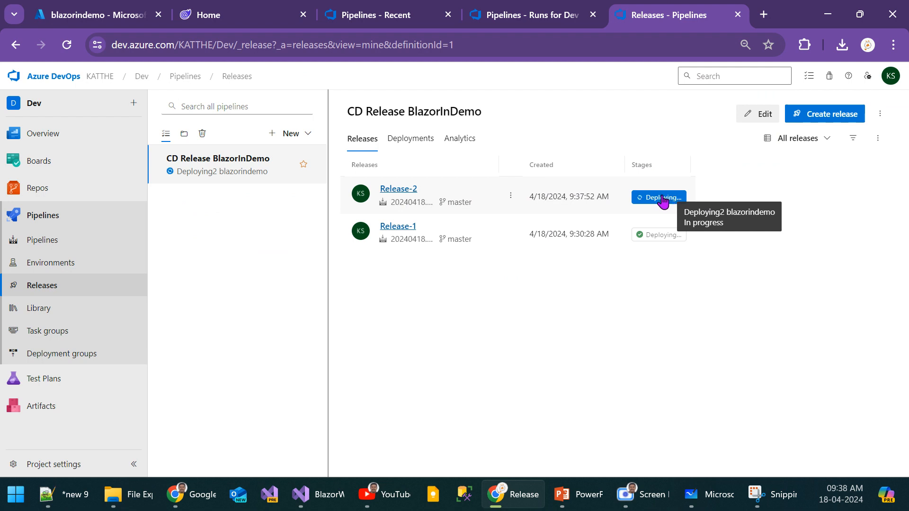
pyautogui.click(541, 12)
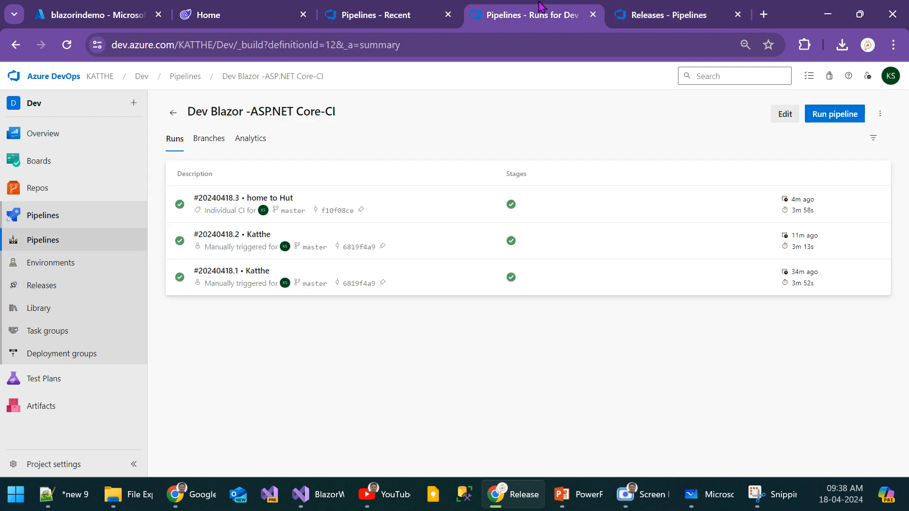
pyautogui.click(374, 5)
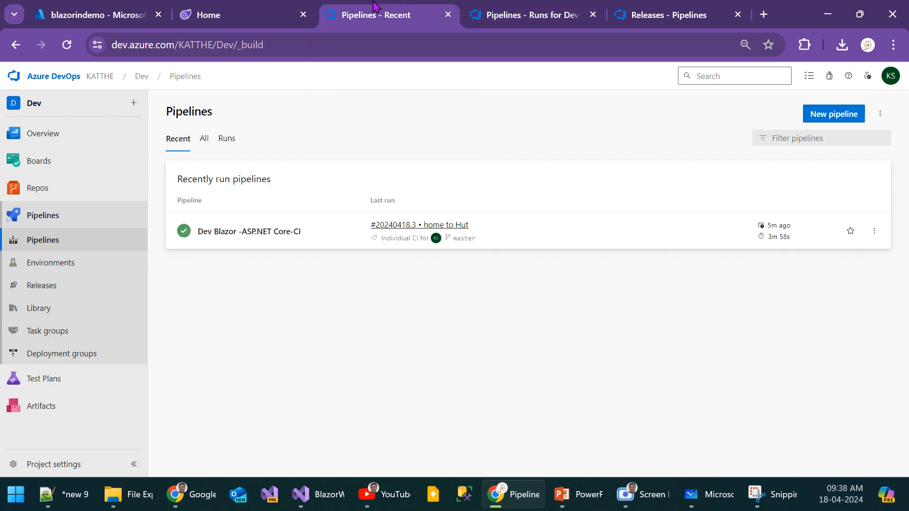
# Step: Switch to Visual Studio and examine the "#Katthe Hut" link text in NavMenu.razor
pyautogui.click(312, 504)
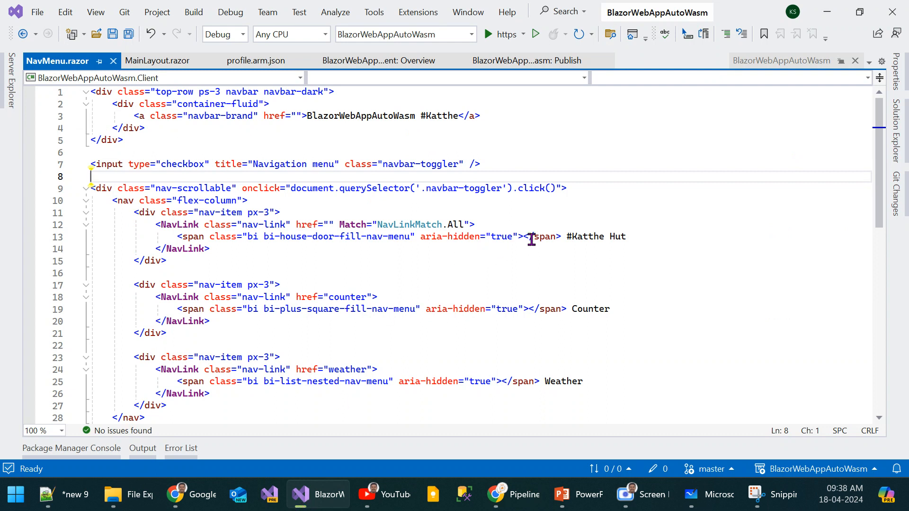
pyautogui.doubleClick(588, 237)
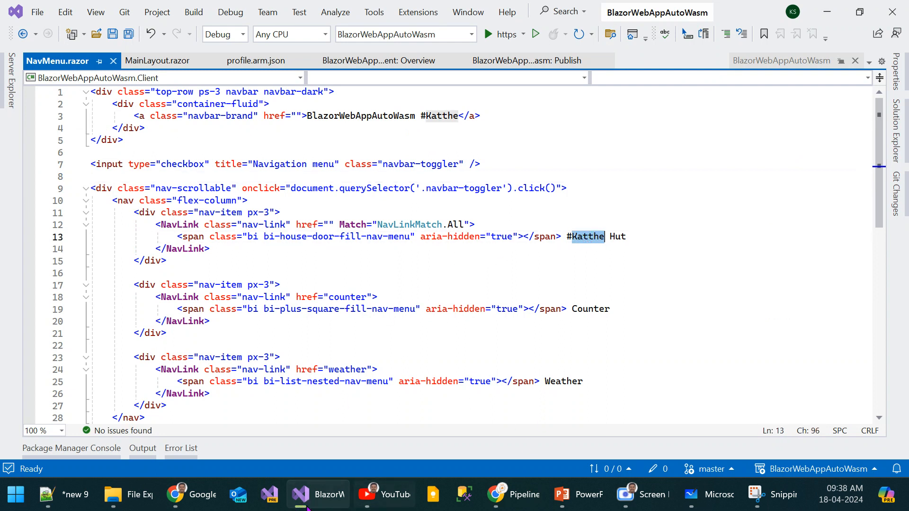
pyautogui.moveTo(177, 504)
pyautogui.click(645, 239)
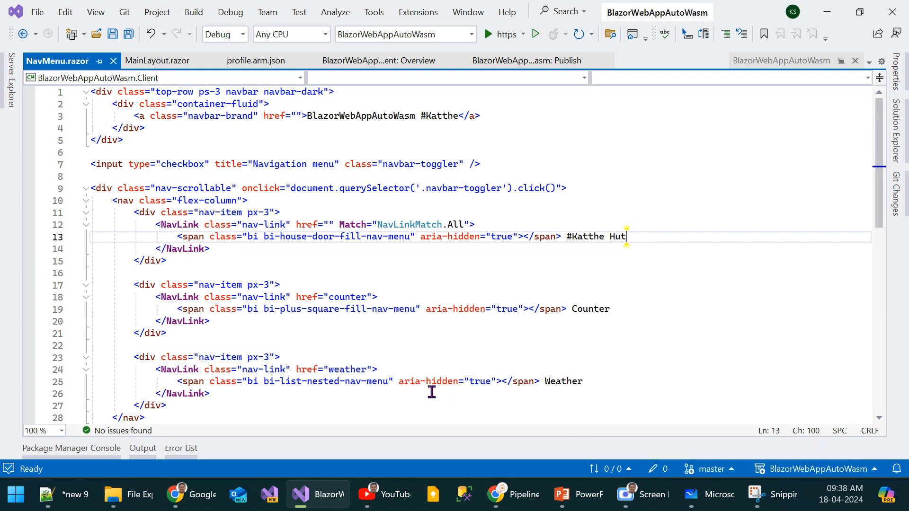
pyautogui.moveTo(182, 493)
pyautogui.moveTo(529, 494)
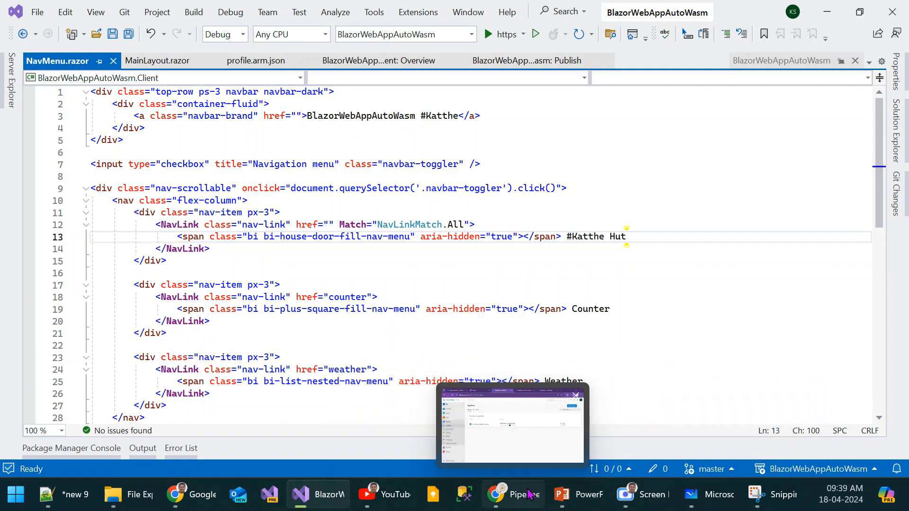
# Step: Back in Azure DevOps, inspect the Release-2 deployment logs for the Deploying2 blazorindemo stage and return to the releases list
pyautogui.click(513, 444)
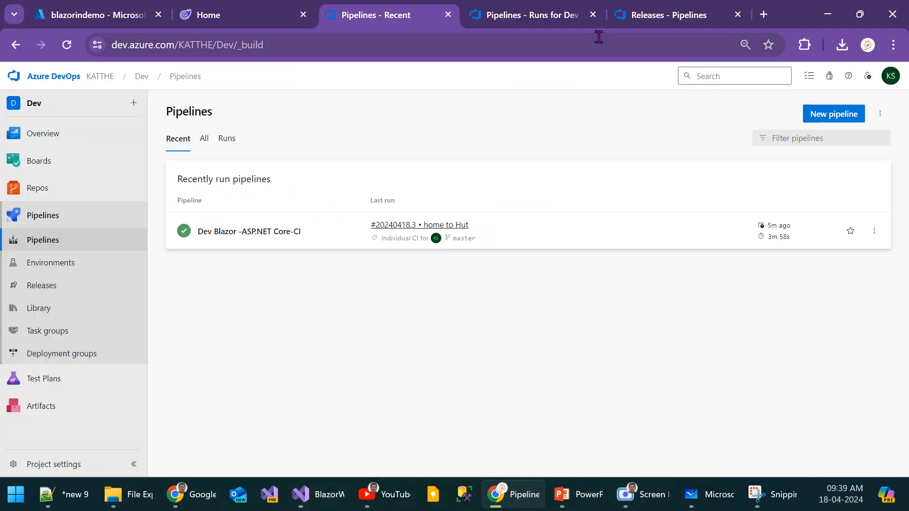
pyautogui.click(668, 14)
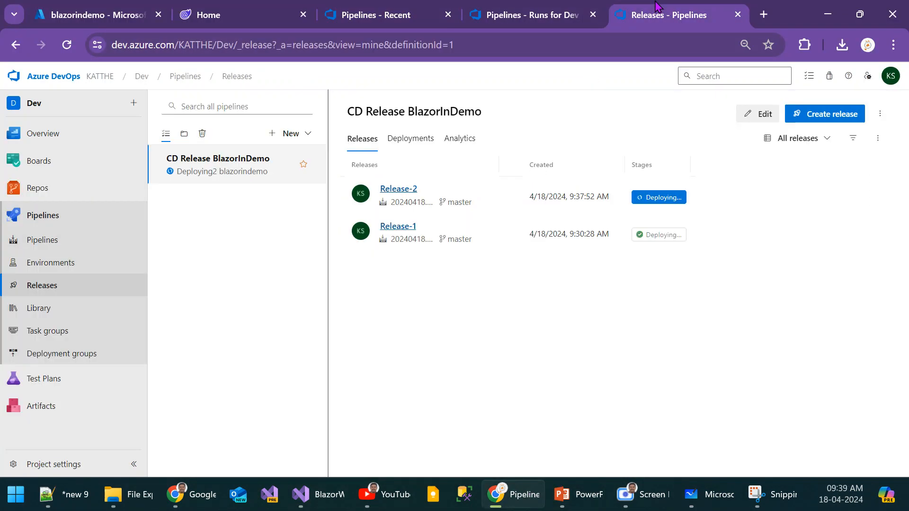
pyautogui.click(661, 199)
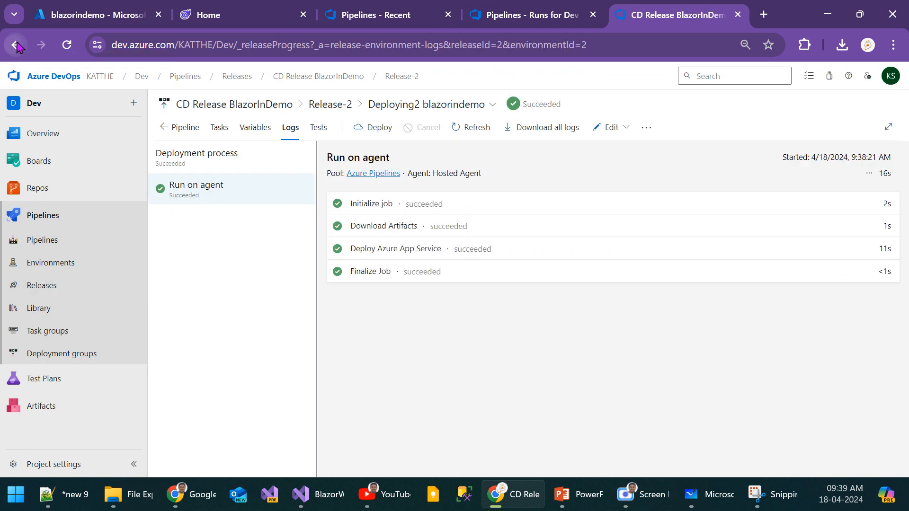
pyautogui.click(16, 44)
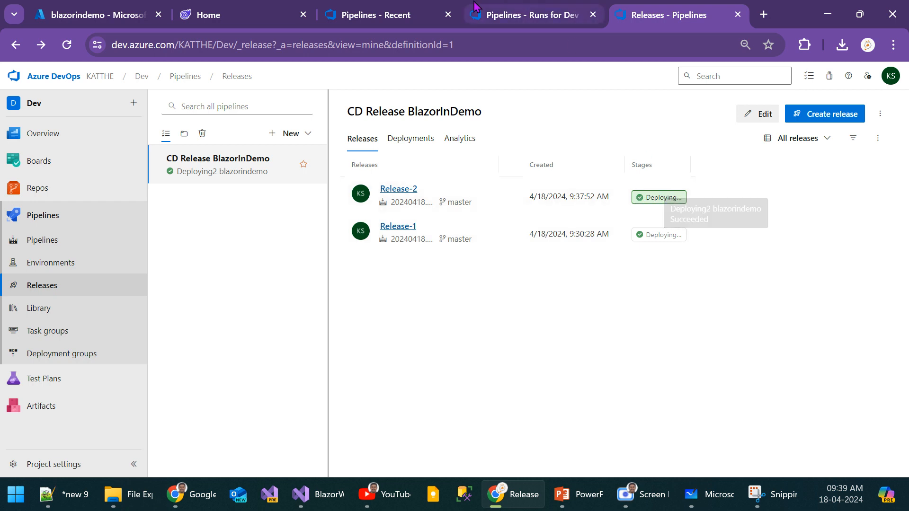
# Step: Reload the deployed blazorindemo site to check the renamed navigation link, and test the Counter page by incrementing the count
pyautogui.click(263, 9)
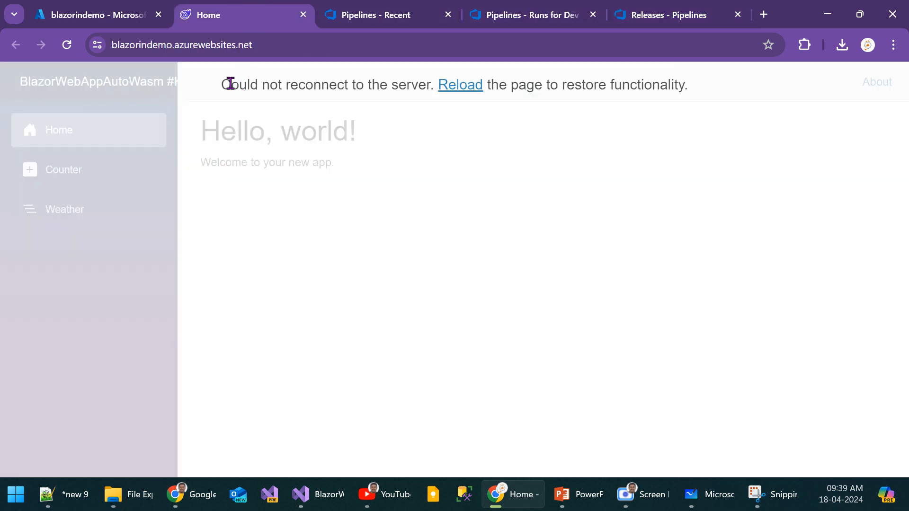
pyautogui.click(479, 86)
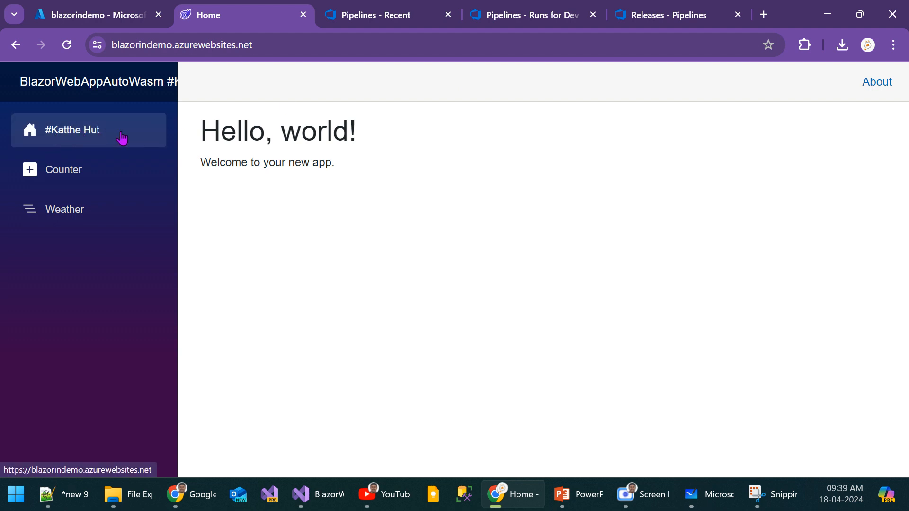
pyautogui.click(69, 170)
pyautogui.click(238, 197)
pyautogui.click(239, 197)
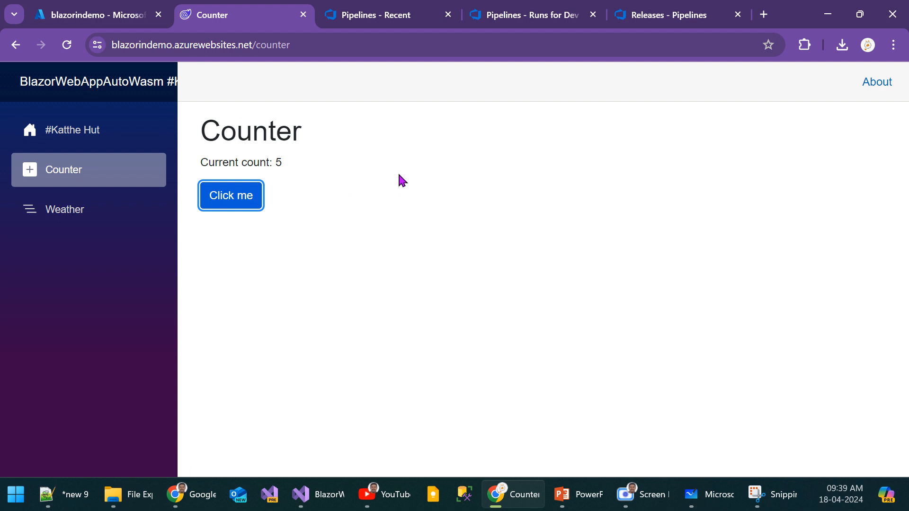
pyautogui.click(569, 496)
pyautogui.click(424, 418)
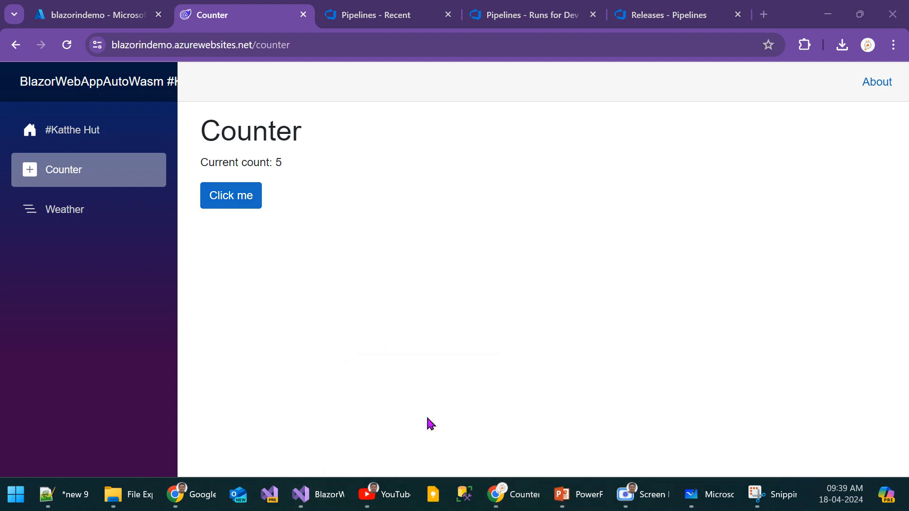